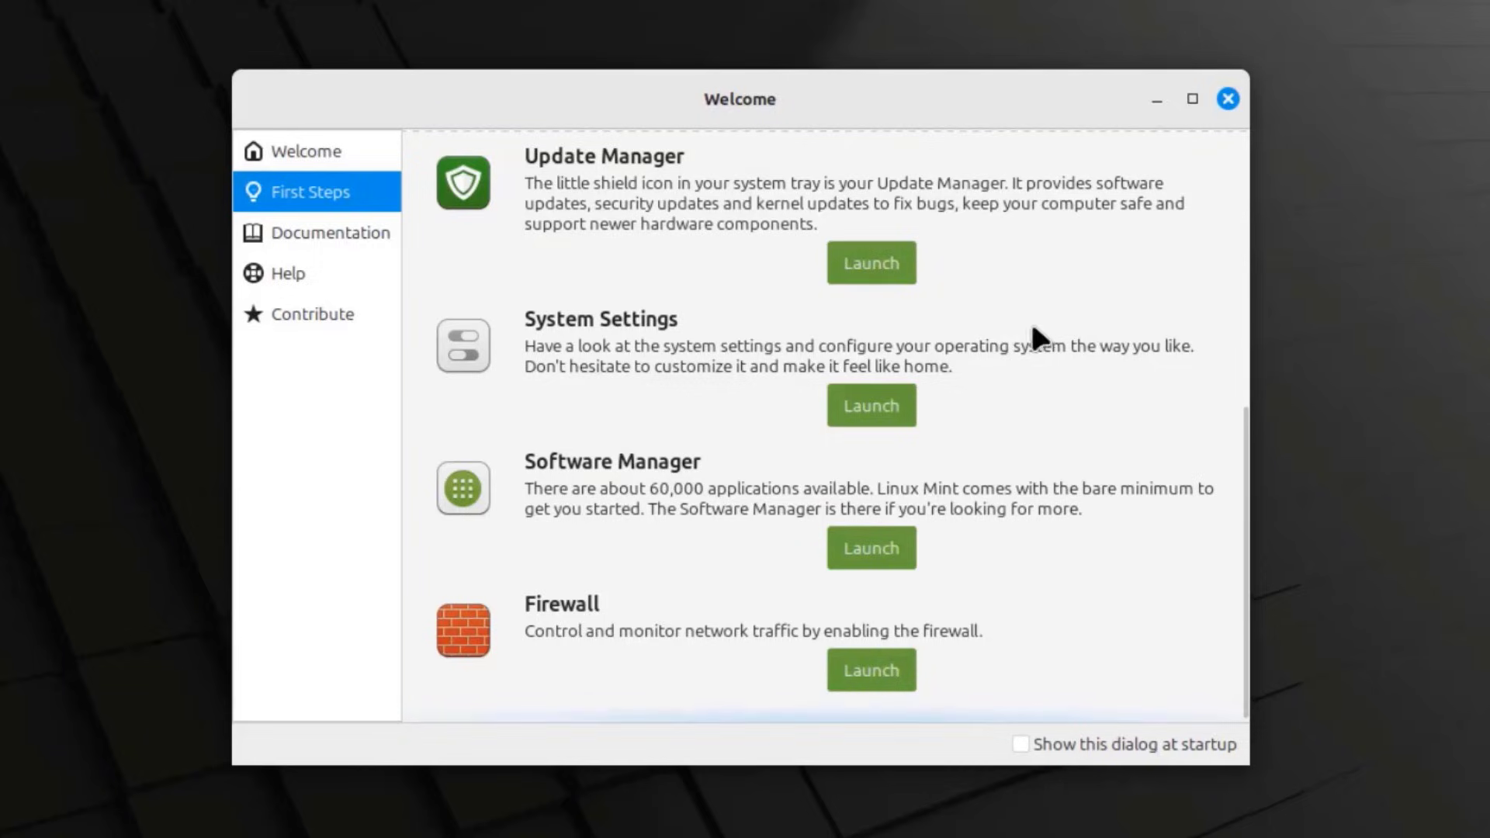
Review the First Steps and Documentation pages of the Welcome window and close it
{"action": "scroll", "coordinate": [962, 399], "scroll_direction": "up", "scroll_amount": 6}
{"action": "scroll", "coordinate": [972, 396], "scroll_direction": "down", "scroll_amount": 6}
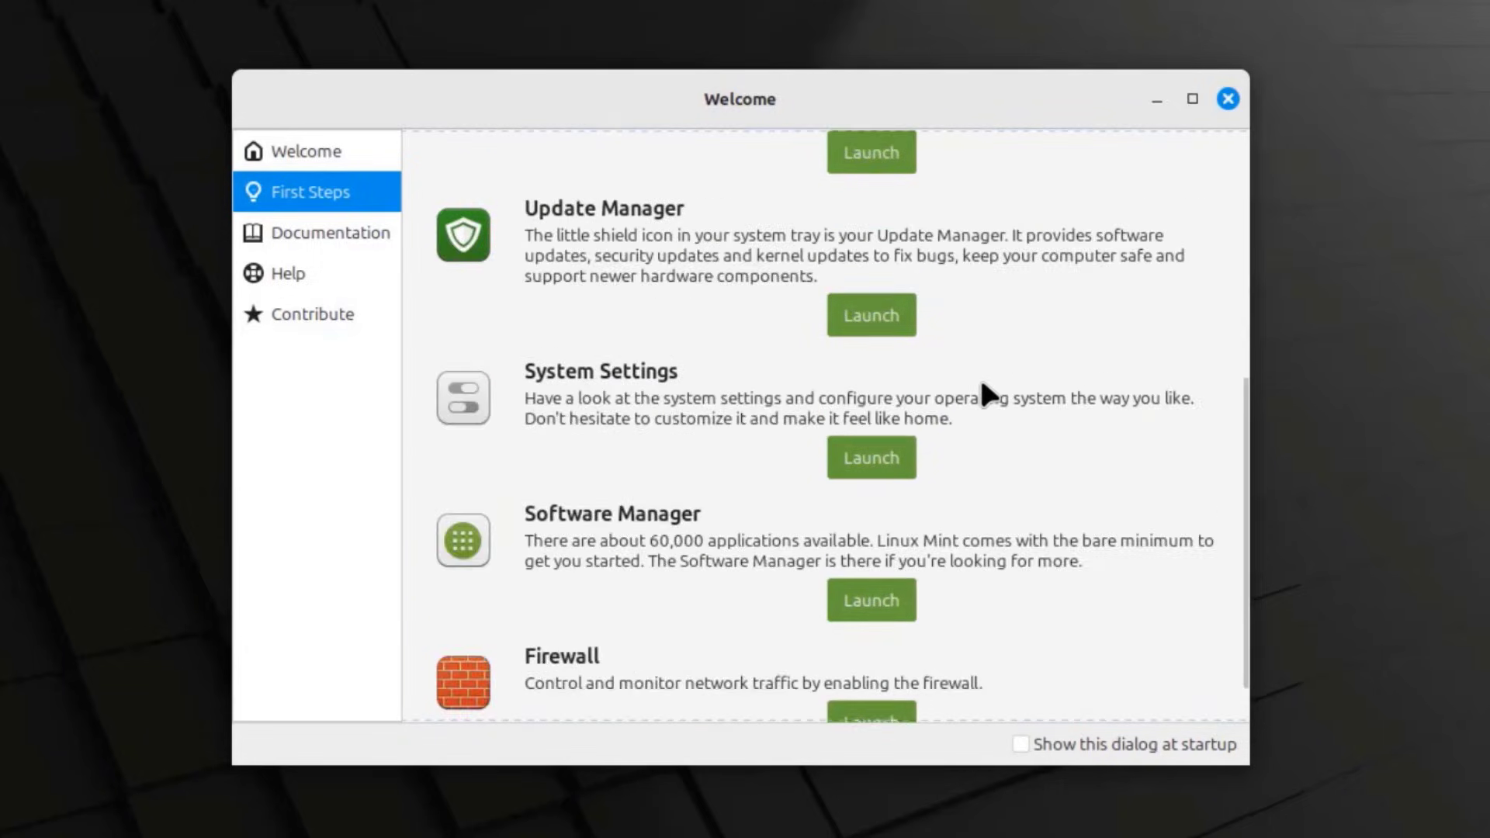
{"action": "left_click", "coordinate": [333, 232]}
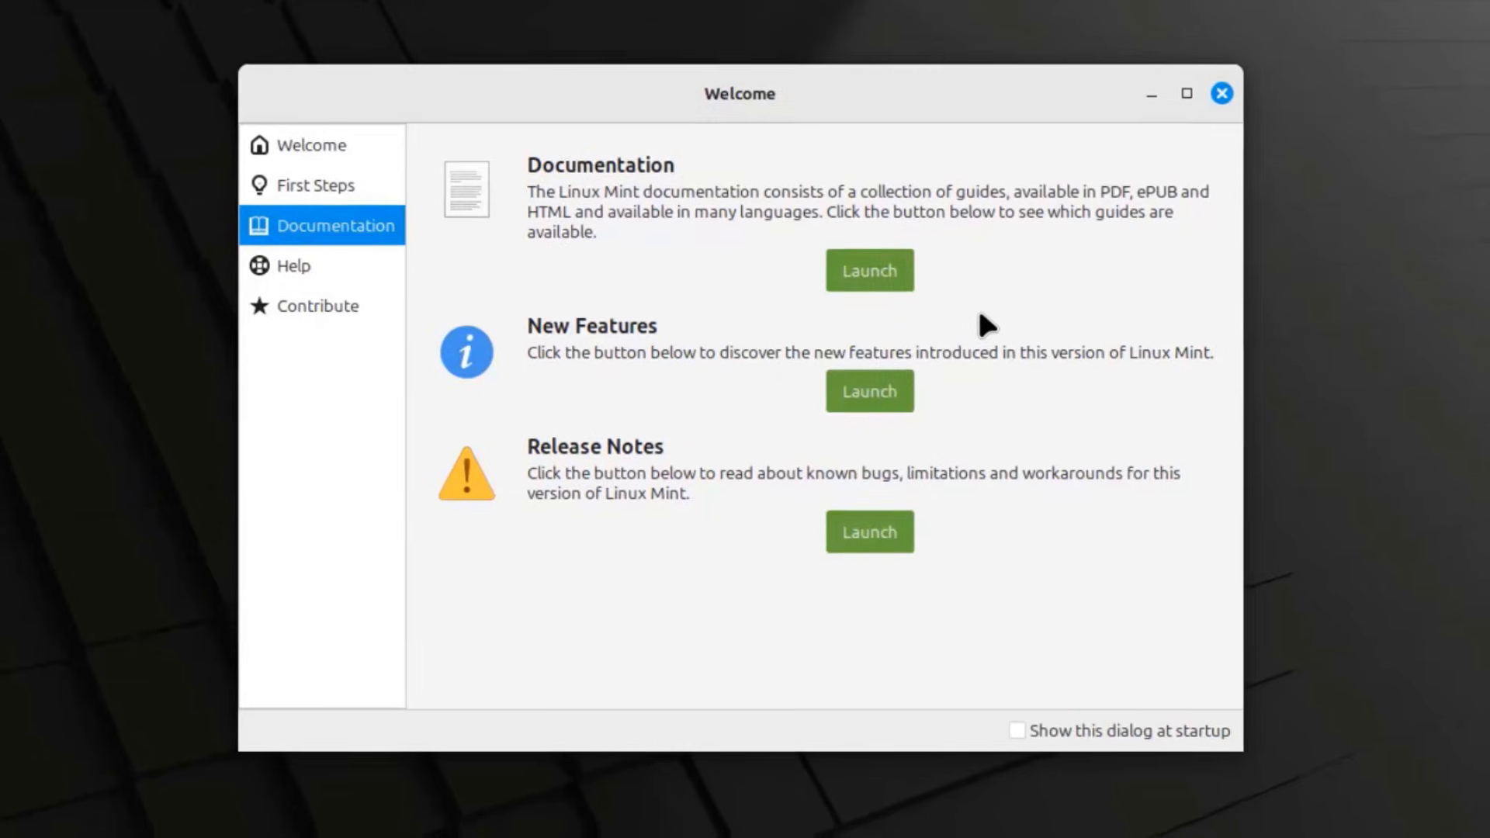
{"action": "left_click", "coordinate": [1228, 99]}
Open the application menu and look through the full list of installed applications
{"action": "left_click", "coordinate": [21, 818]}
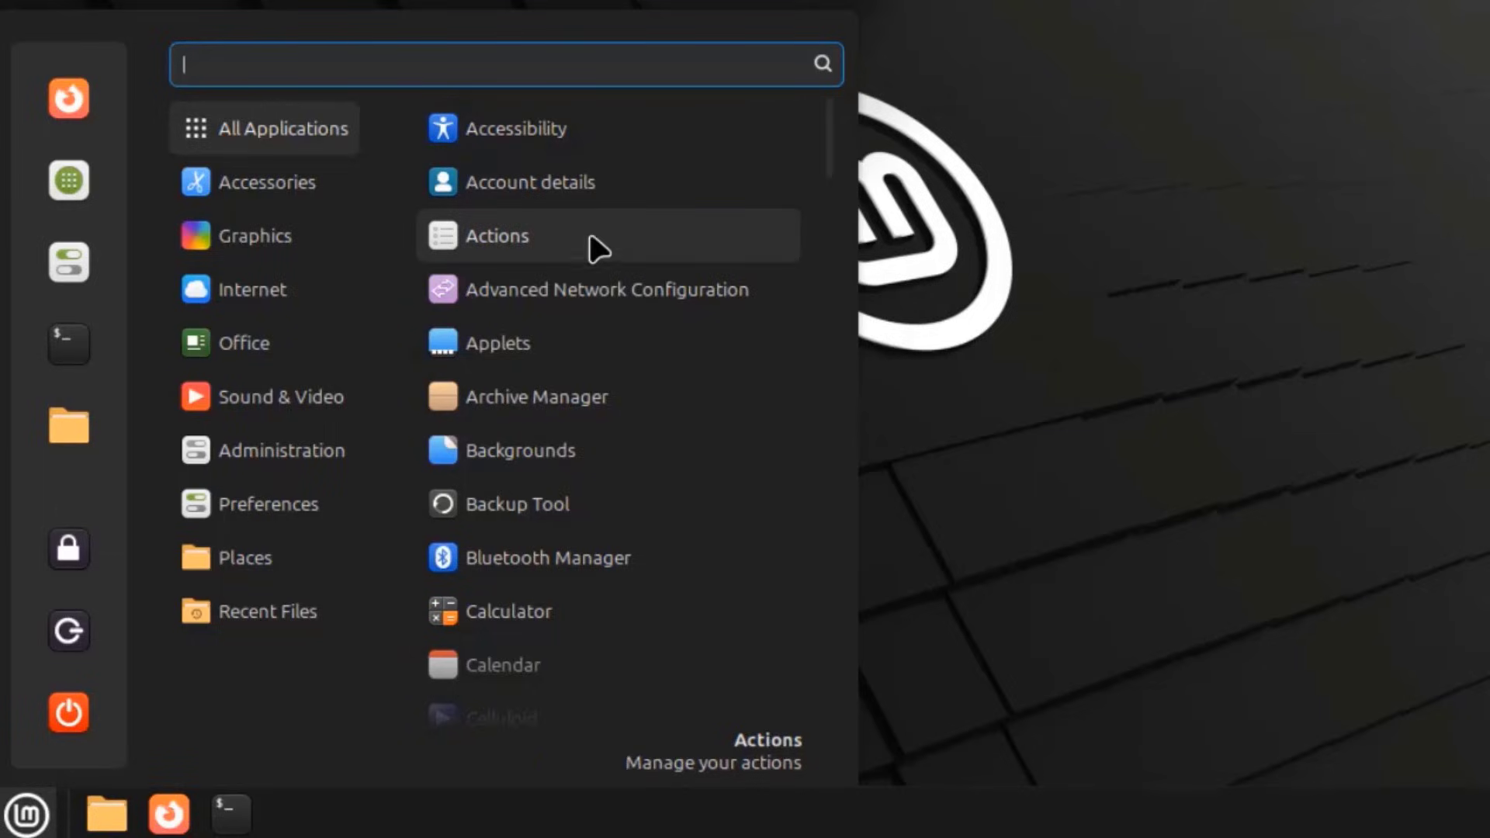
{"action": "scroll", "coordinate": [561, 592], "scroll_direction": "down", "scroll_amount": 3}
{"action": "scroll", "coordinate": [578, 599], "scroll_direction": "down", "scroll_amount": 14}
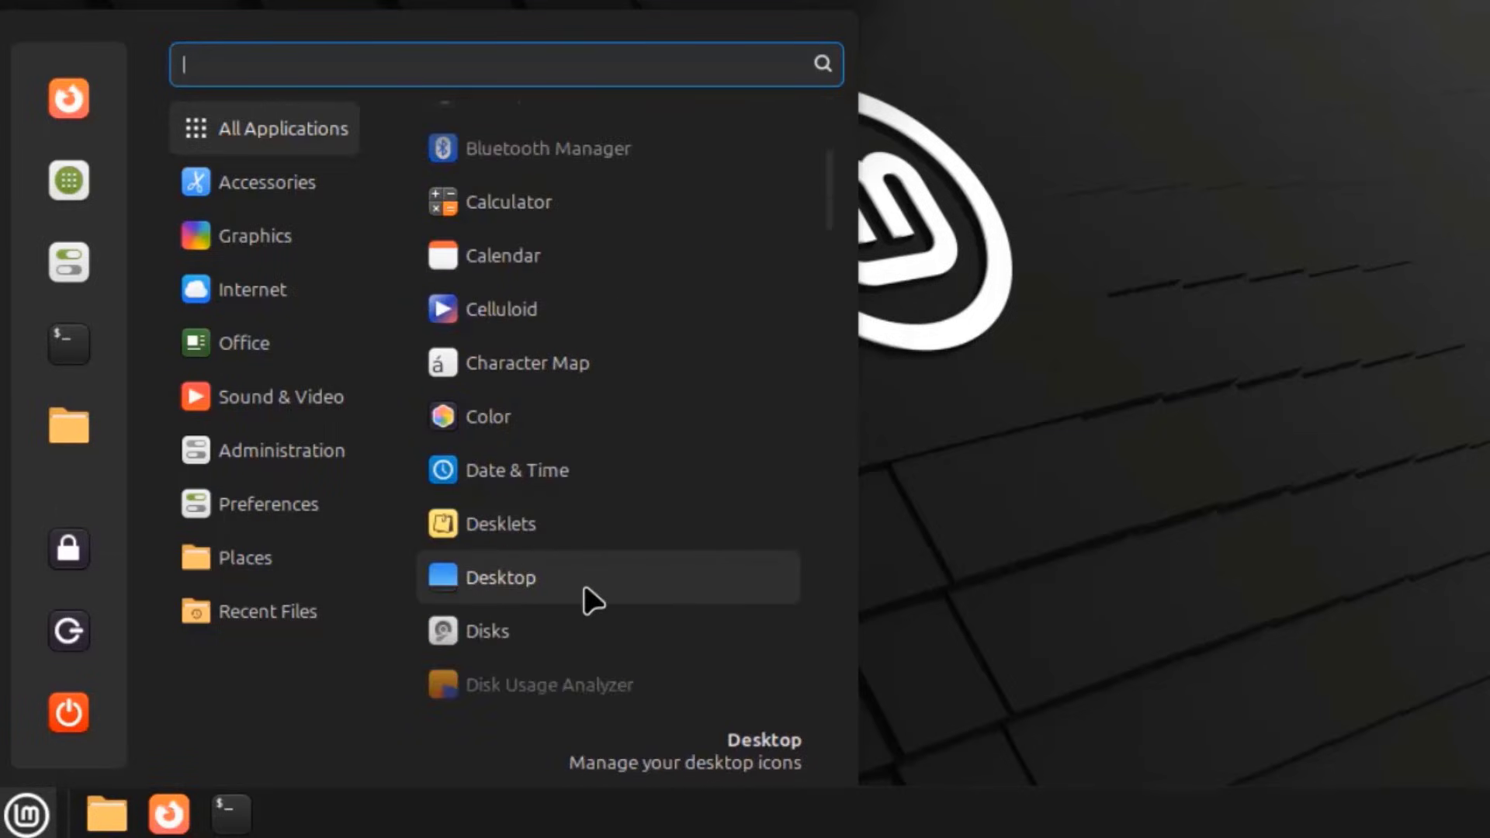
{"action": "scroll", "coordinate": [608, 597], "scroll_direction": "down", "scroll_amount": 5}
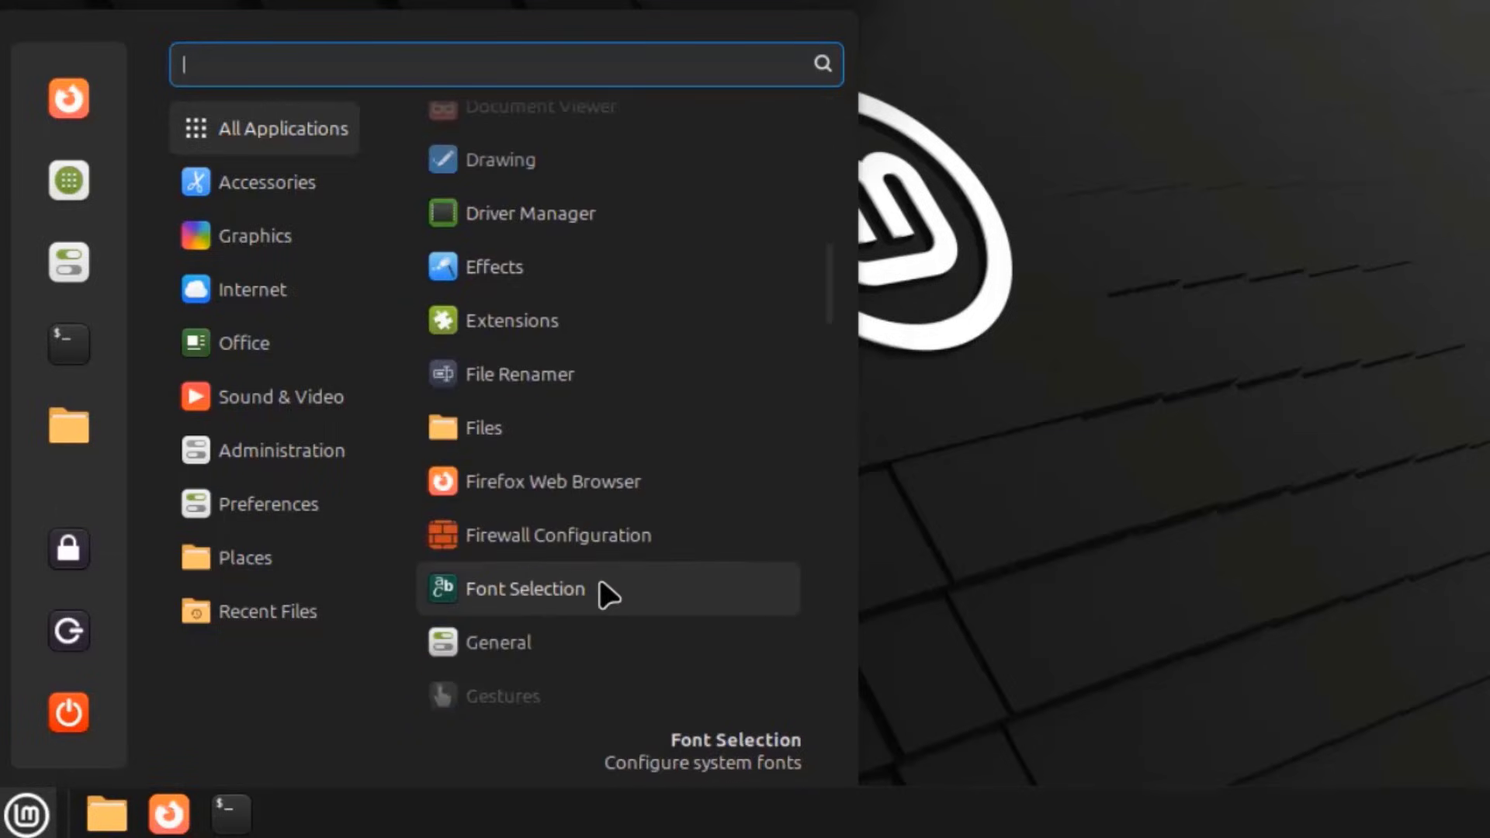
{"action": "scroll", "coordinate": [604, 583], "scroll_direction": "down", "scroll_amount": 20}
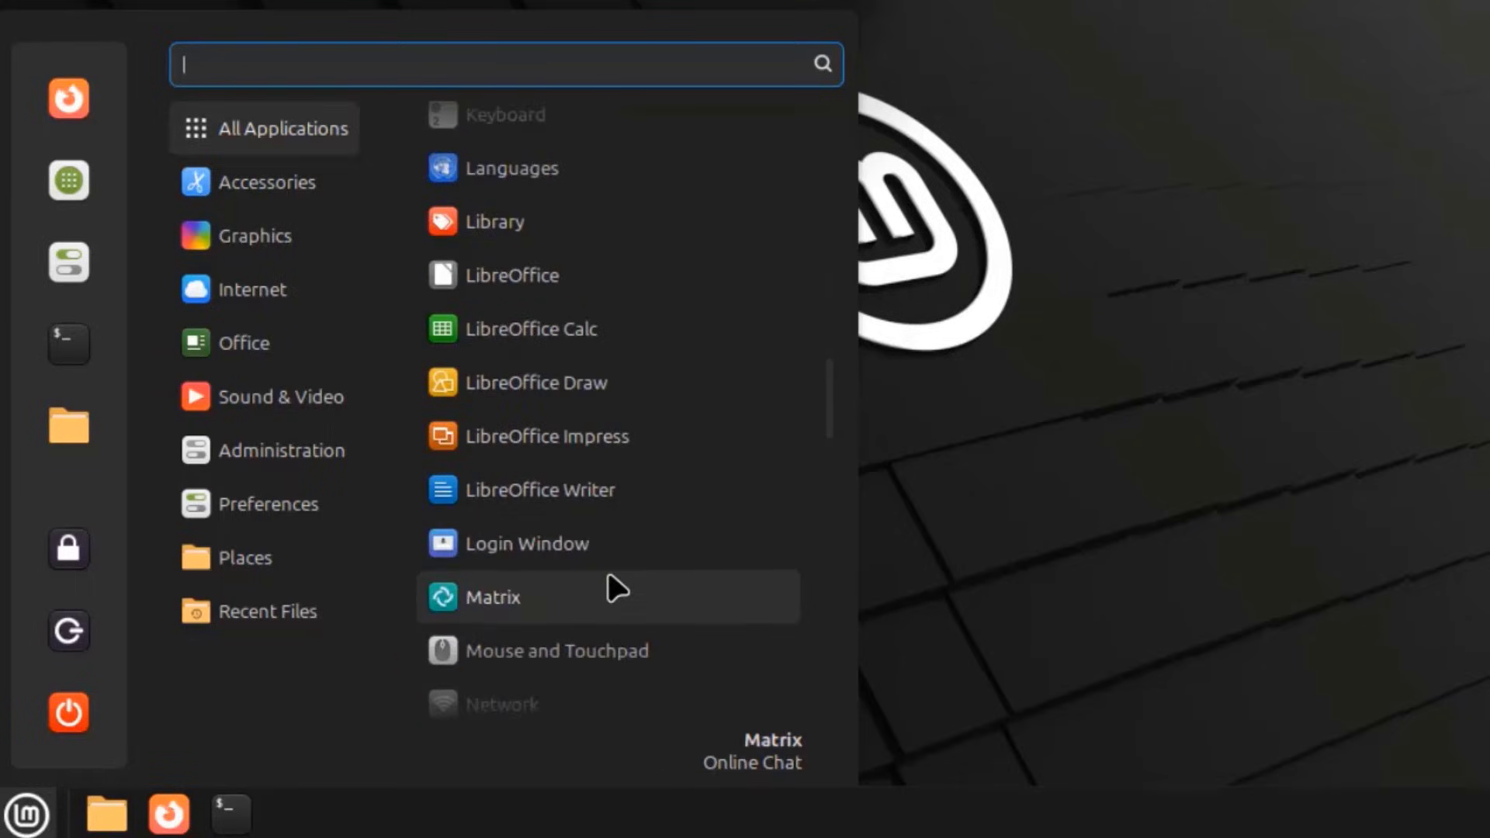
{"action": "scroll", "coordinate": [618, 587], "scroll_direction": "down", "scroll_amount": 18}
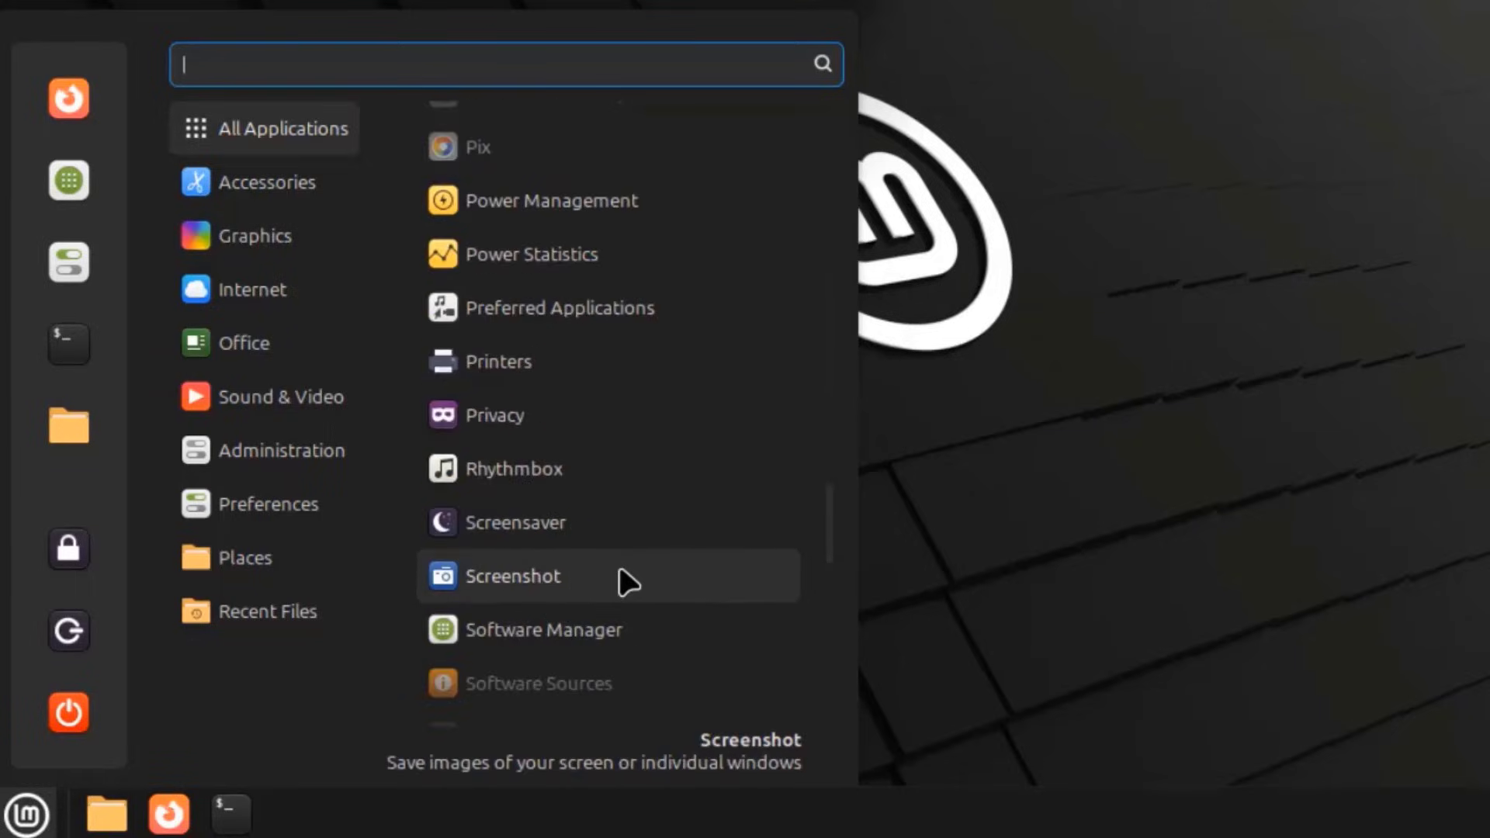
{"action": "scroll", "coordinate": [632, 578], "scroll_direction": "down", "scroll_amount": 19}
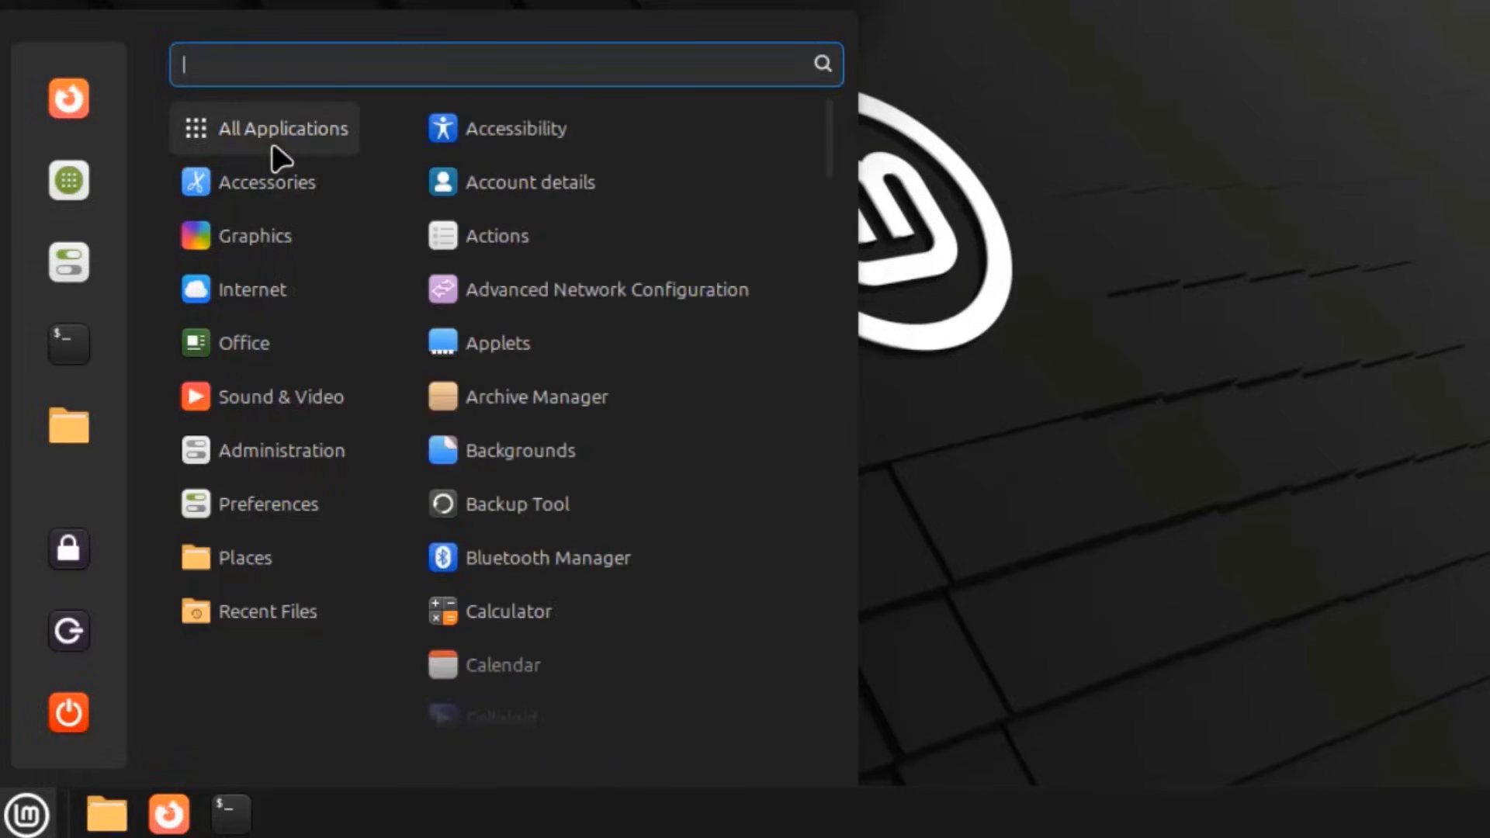
Examine the applications in the Accessories, Graphics, Internet, Office, Sound & Video and Administration categories
{"action": "mouse_move", "coordinate": [342, 189]}
{"action": "scroll", "coordinate": [558, 410], "scroll_direction": "down", "scroll_amount": 5}
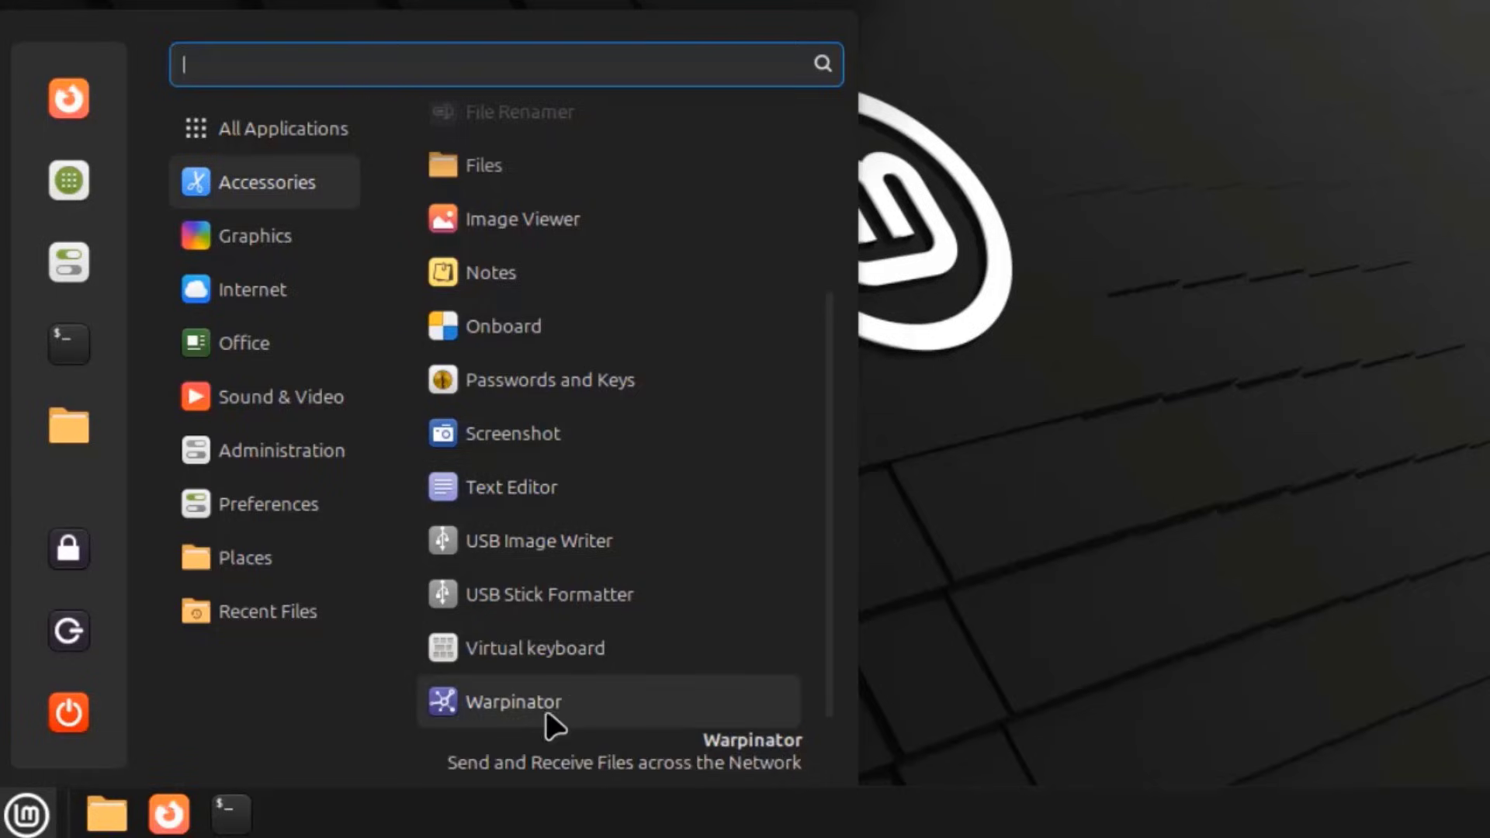
{"action": "mouse_move", "coordinate": [277, 246]}
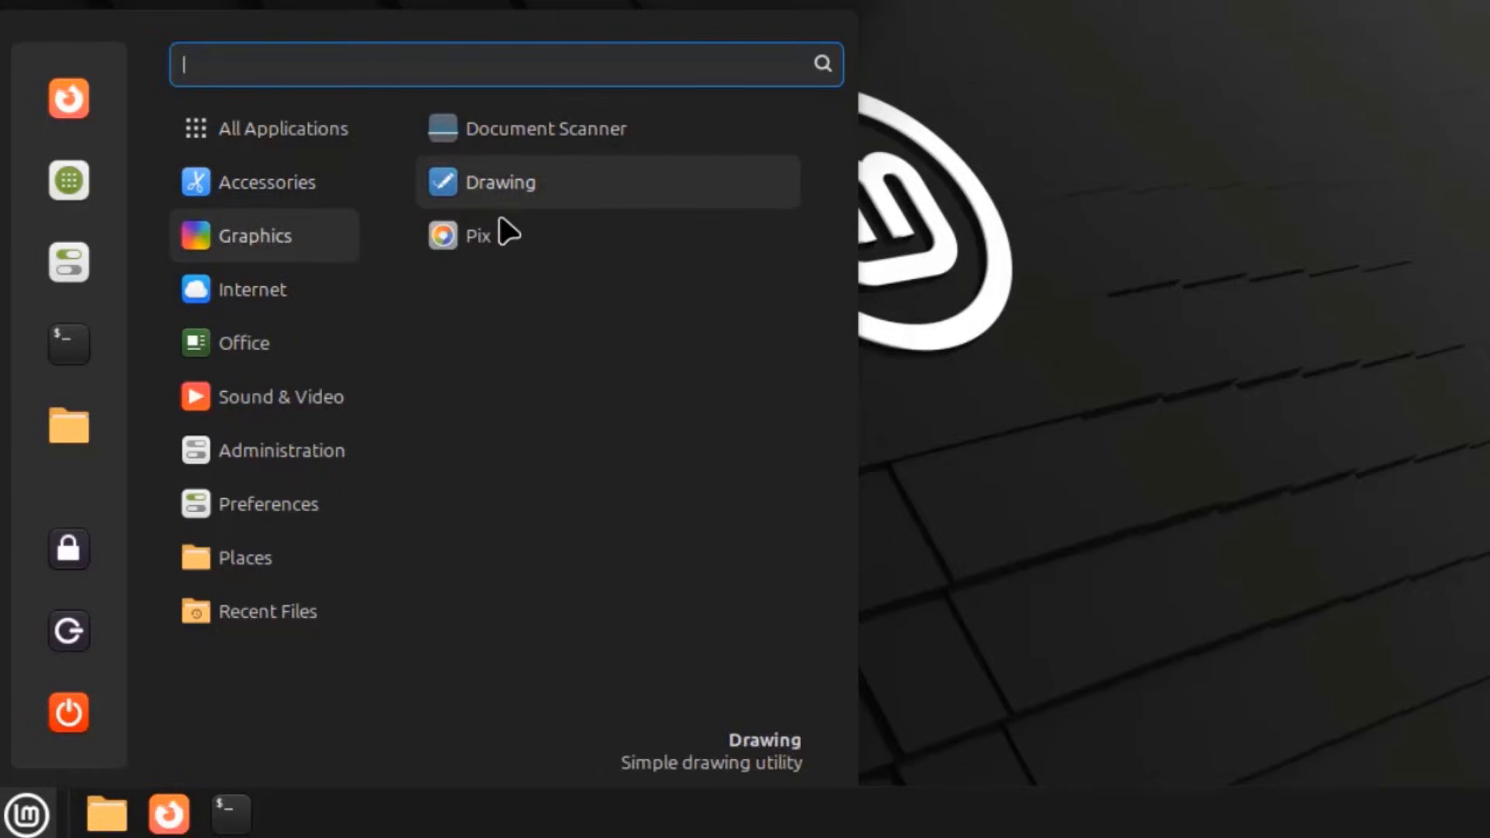
{"action": "mouse_move", "coordinate": [335, 307]}
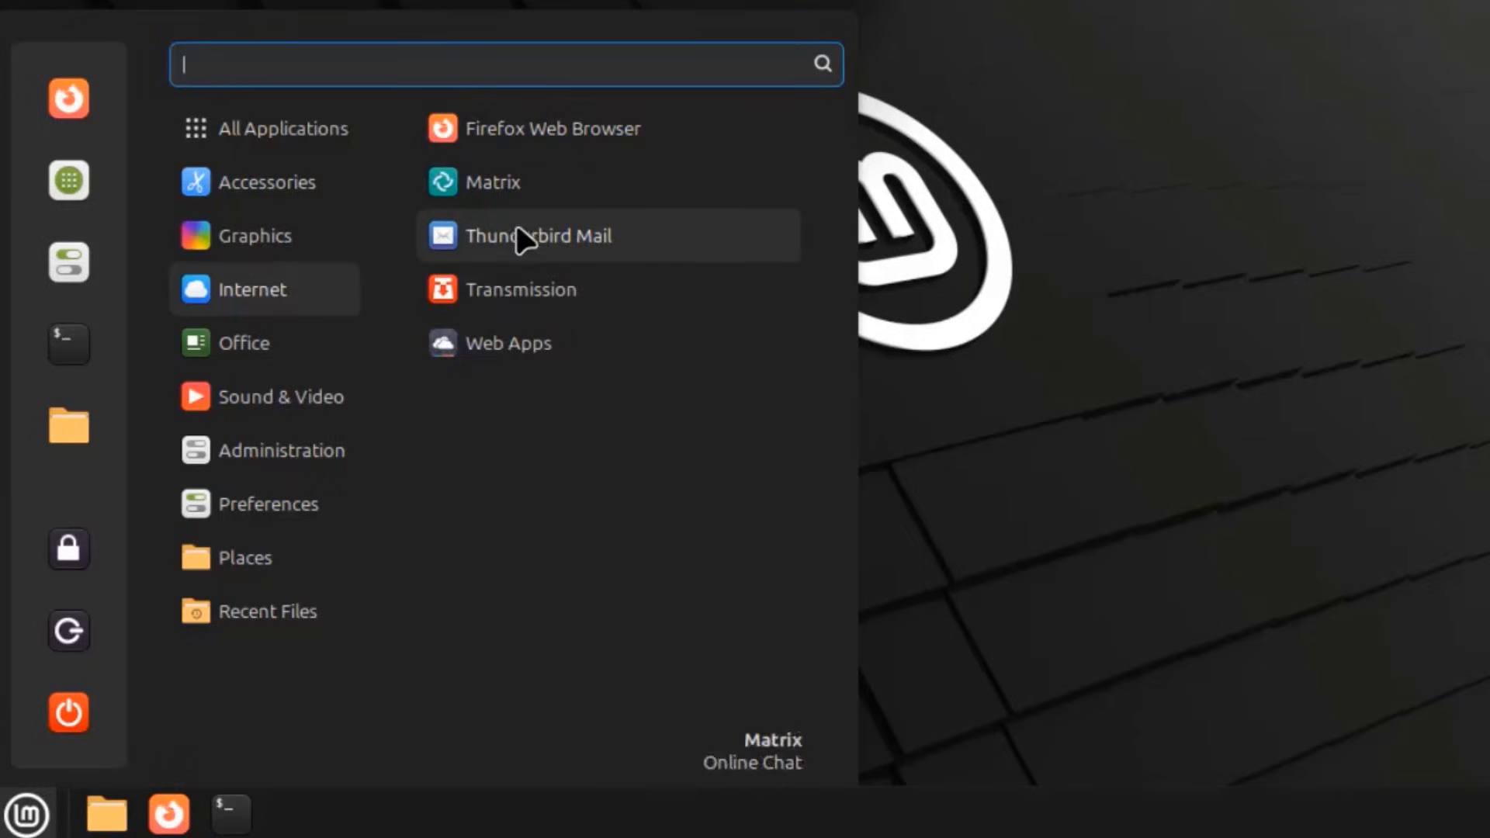
{"action": "mouse_move", "coordinate": [343, 363]}
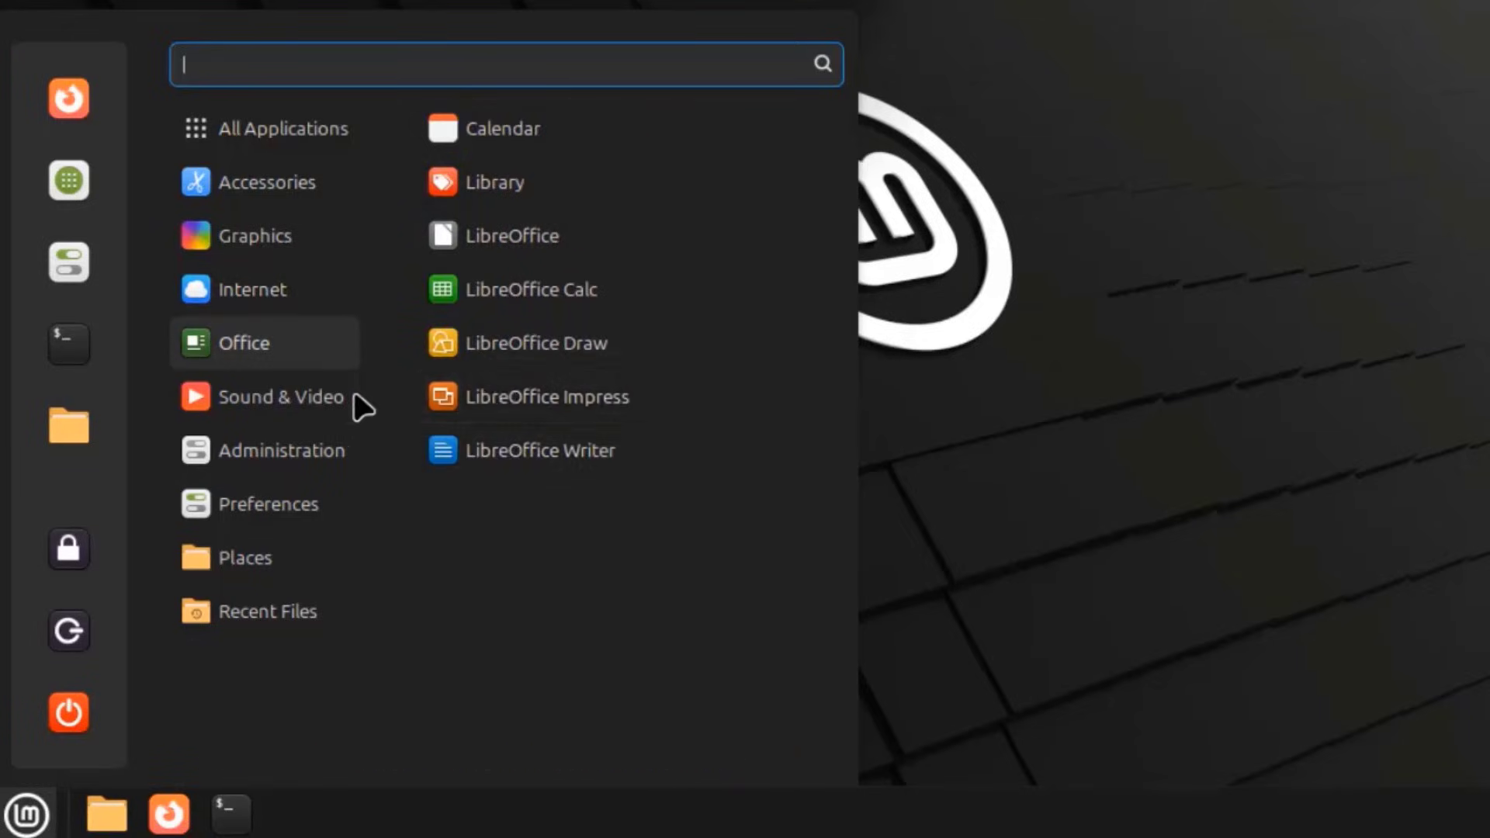
{"action": "mouse_move", "coordinate": [359, 406]}
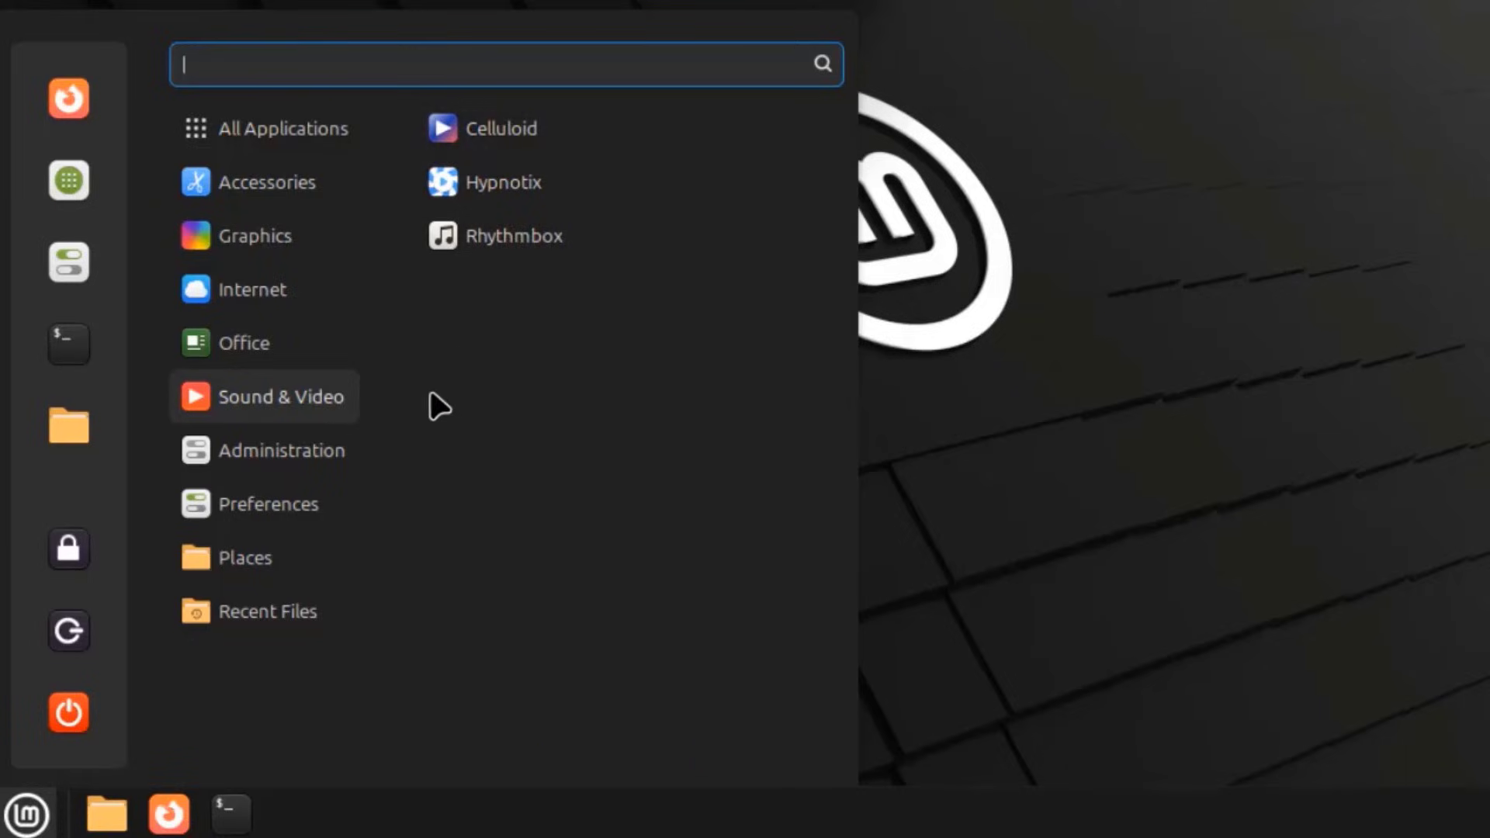
{"action": "mouse_move", "coordinate": [304, 444]}
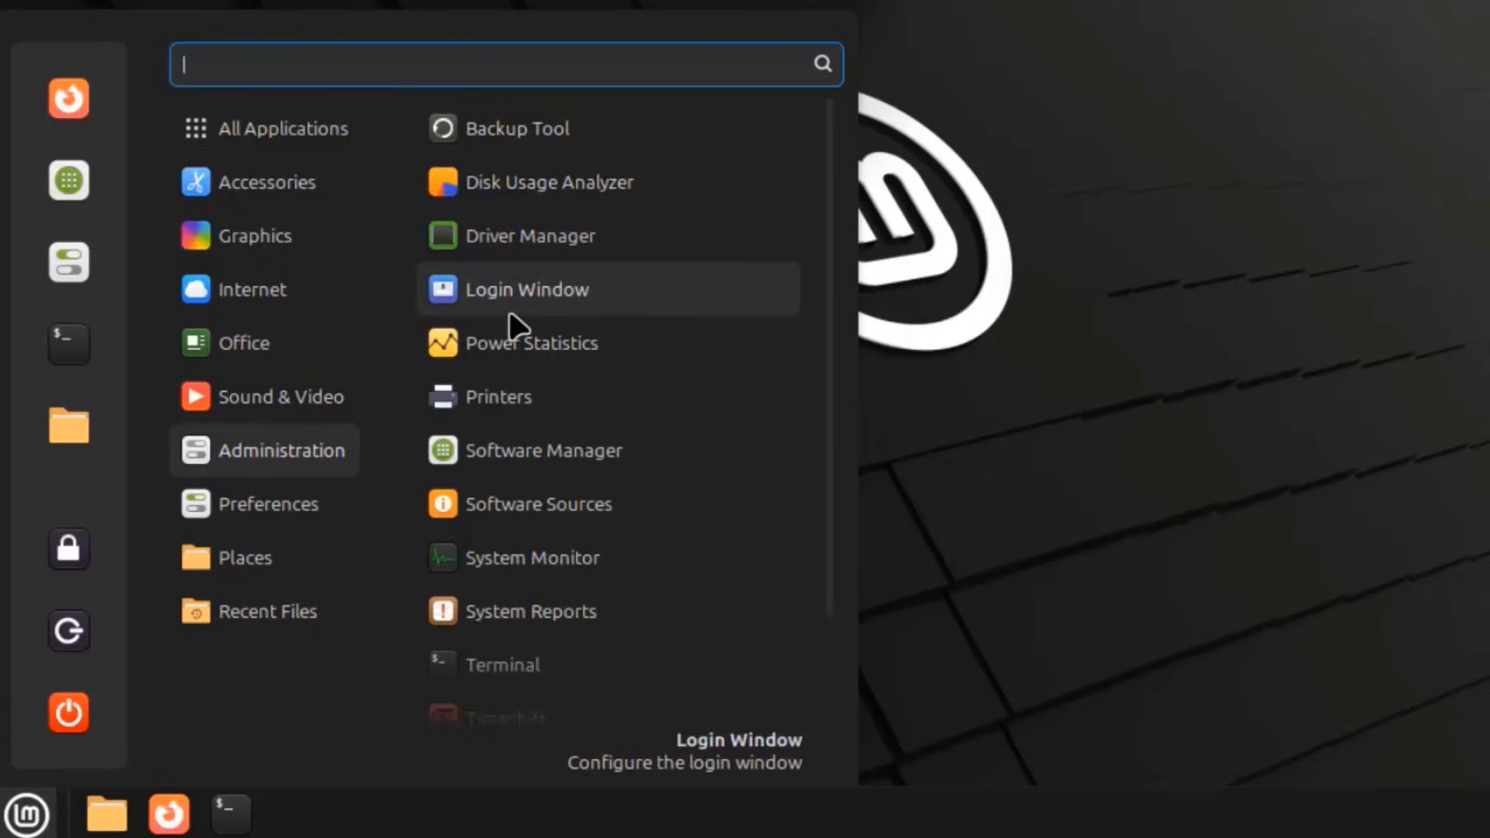
{"action": "scroll", "coordinate": [554, 642], "scroll_direction": "down", "scroll_amount": 3}
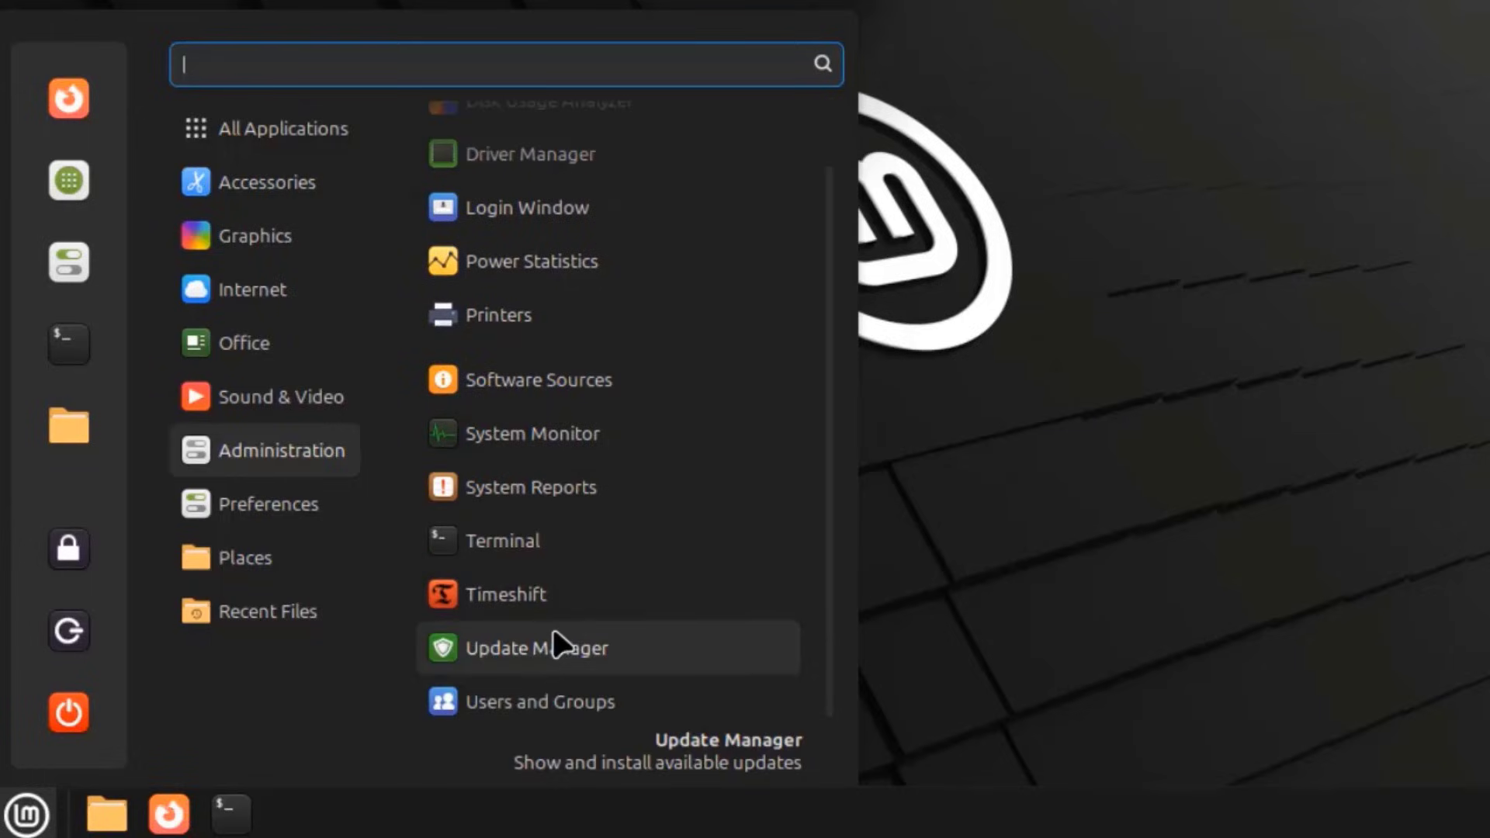
Examine the Preferences, Places and Recent Files categories and close the application menu
{"action": "mouse_move", "coordinate": [334, 506]}
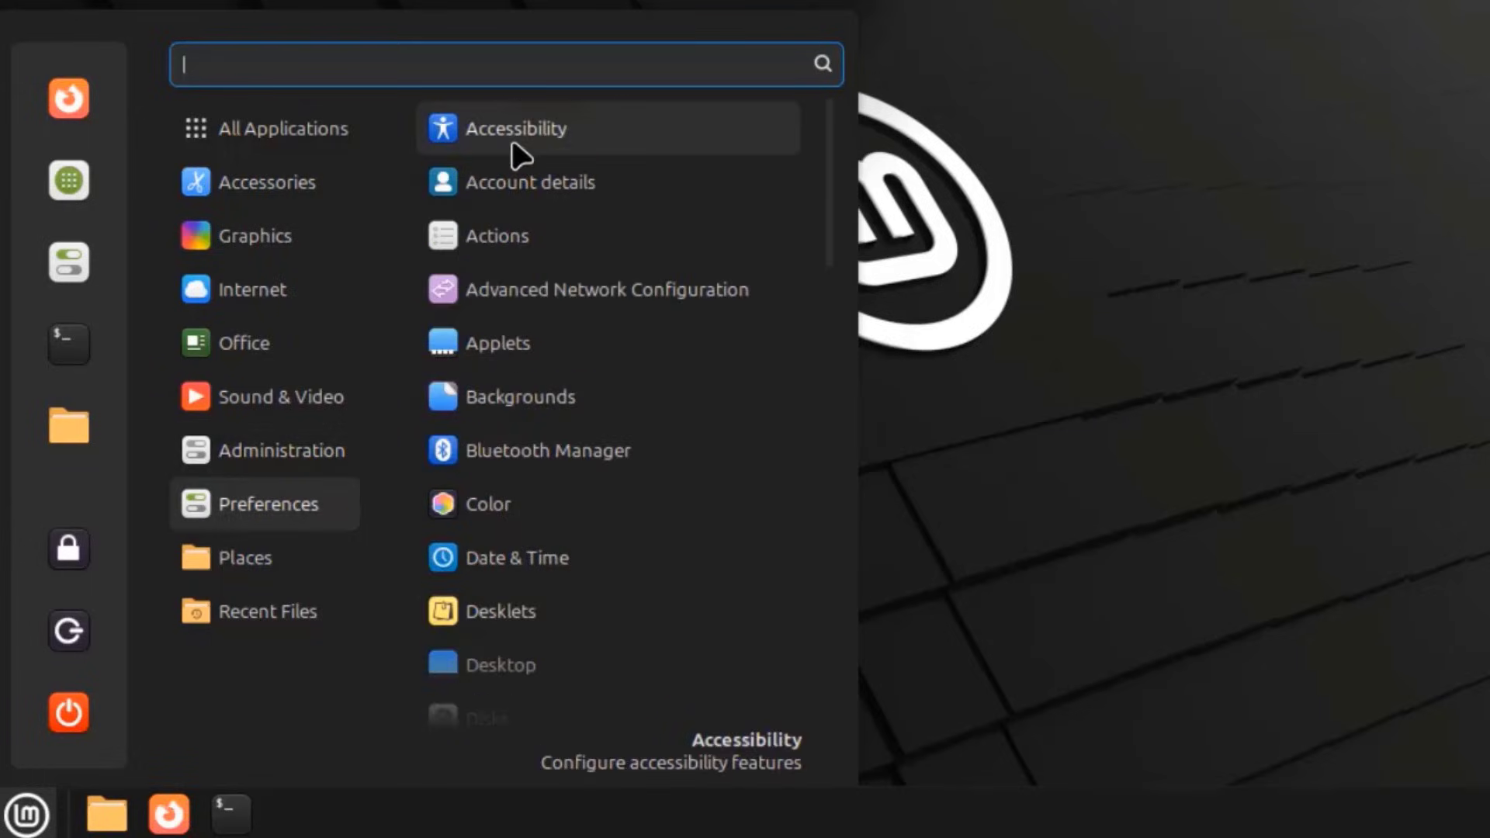
{"action": "scroll", "coordinate": [494, 436], "scroll_direction": "down", "scroll_amount": 6}
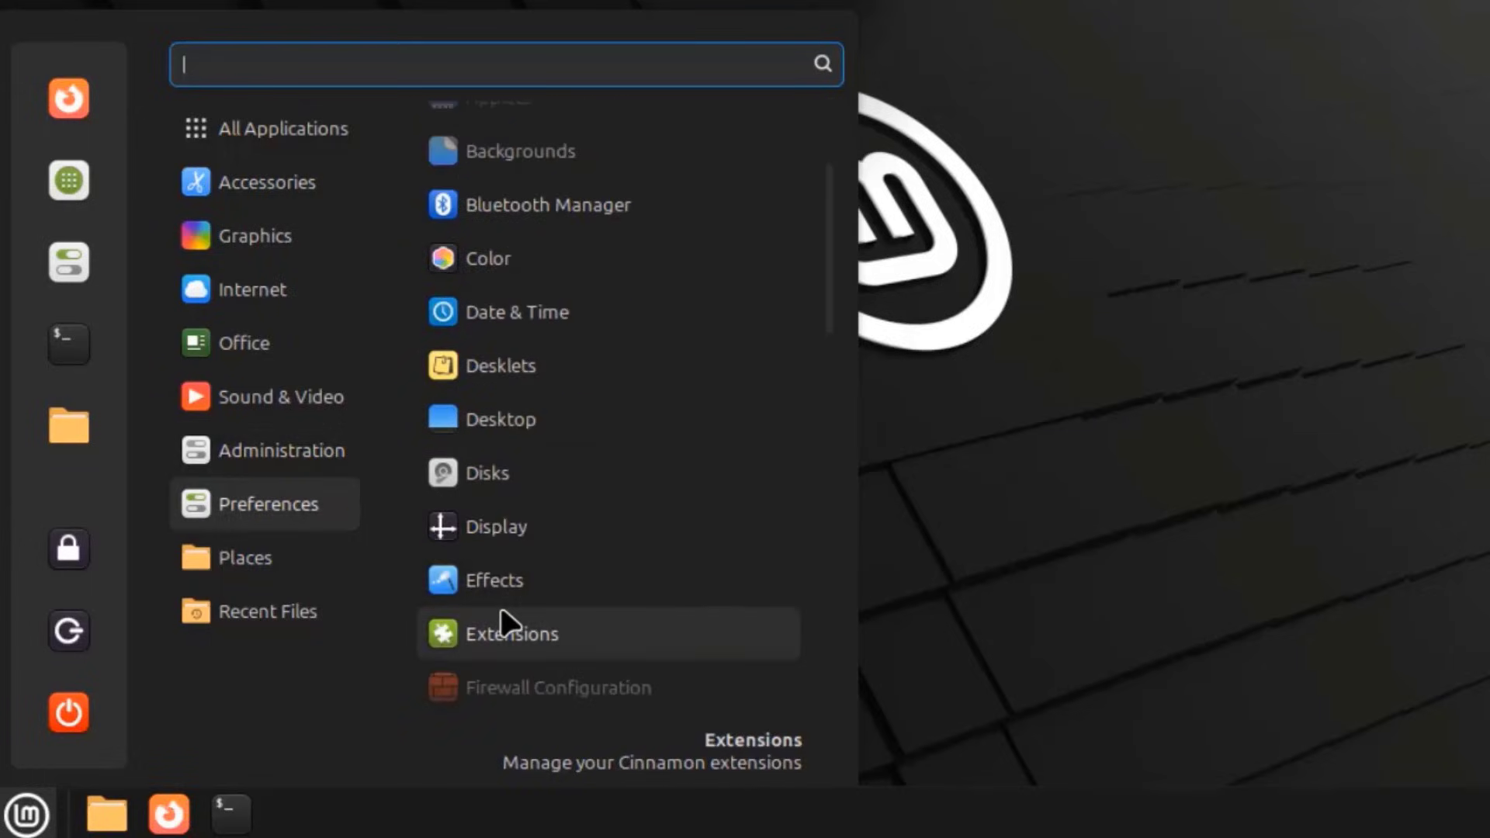
{"action": "scroll", "coordinate": [531, 620], "scroll_direction": "down", "scroll_amount": 12}
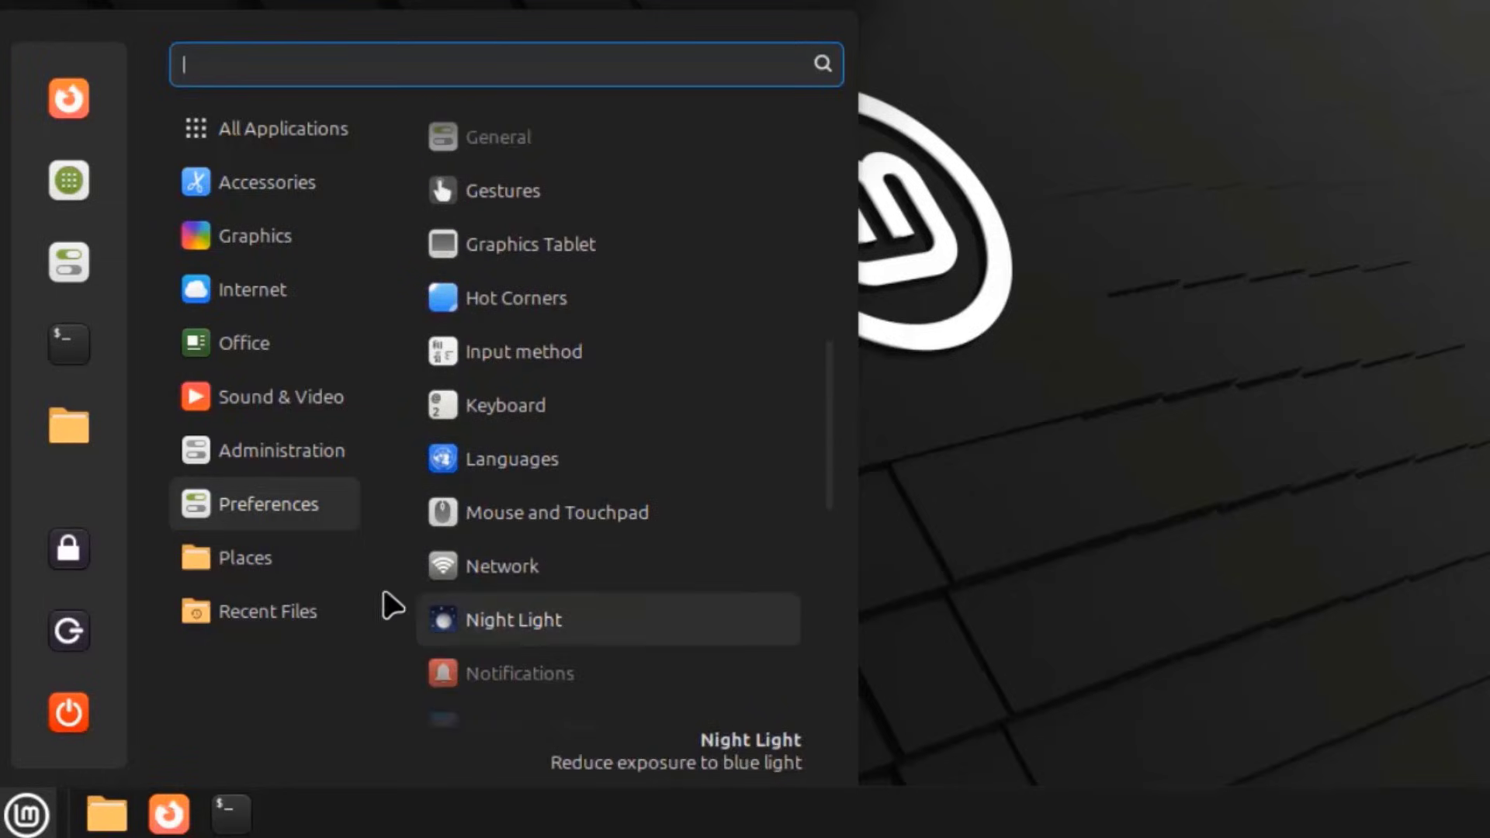
{"action": "mouse_move", "coordinate": [318, 572]}
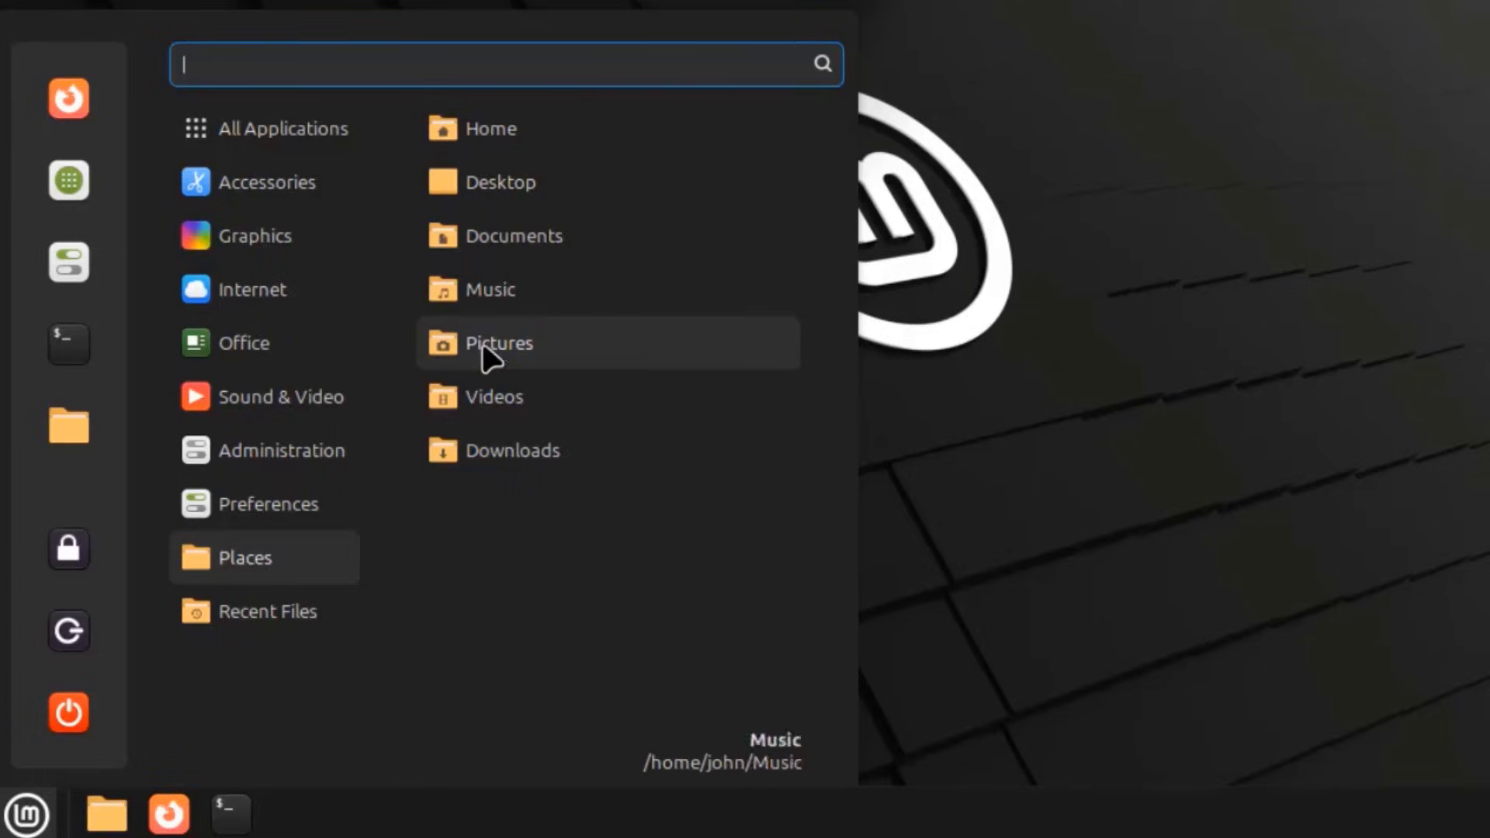
{"action": "mouse_move", "coordinate": [287, 610]}
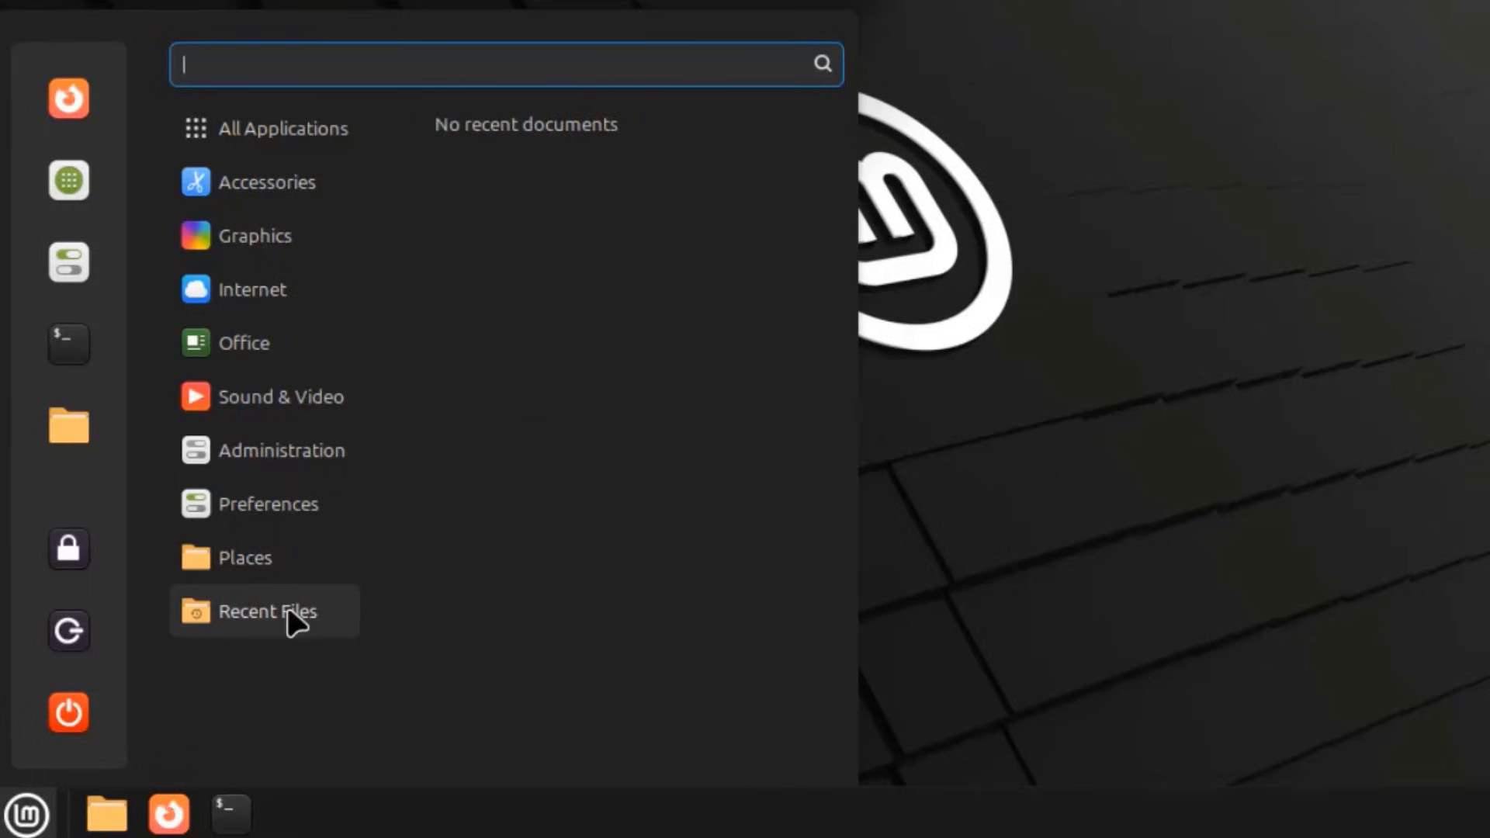
{"action": "left_click", "coordinate": [1157, 220]}
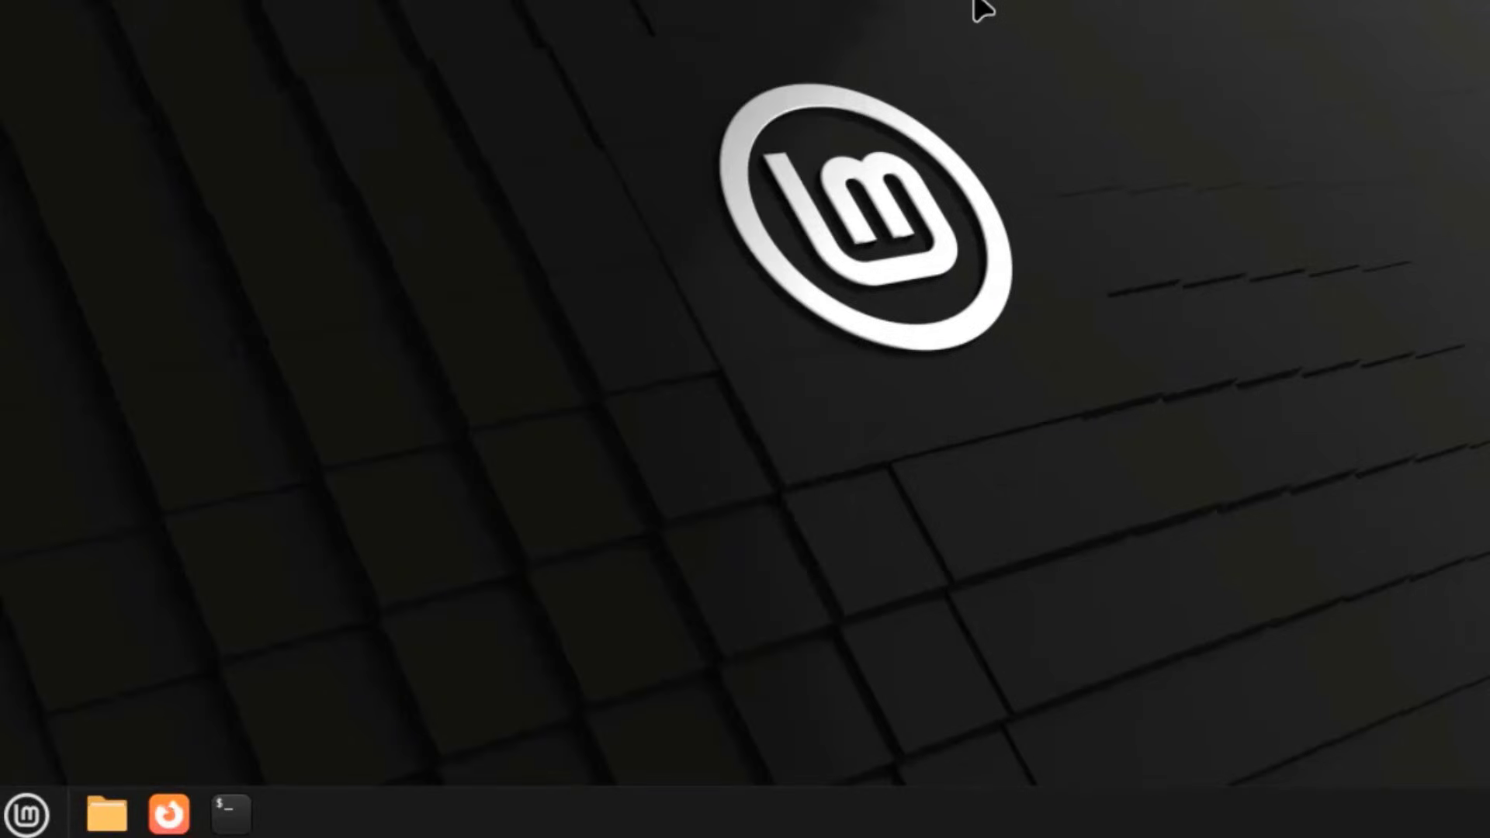
Open the desktop background settings and show the Wallpapers collection
{"action": "right_click", "coordinate": [977, 4]}
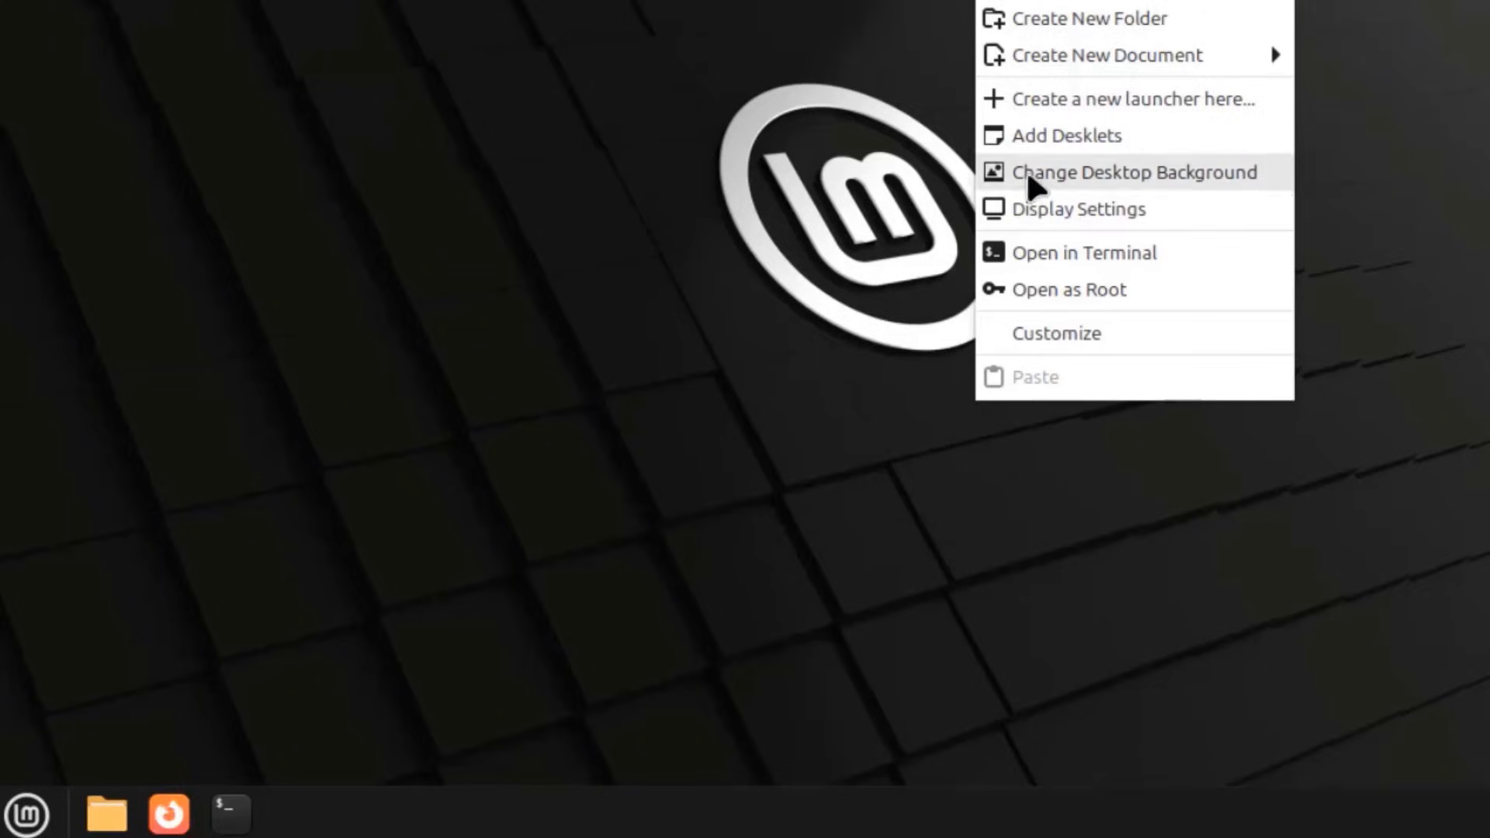
{"action": "left_click", "coordinate": [1078, 182]}
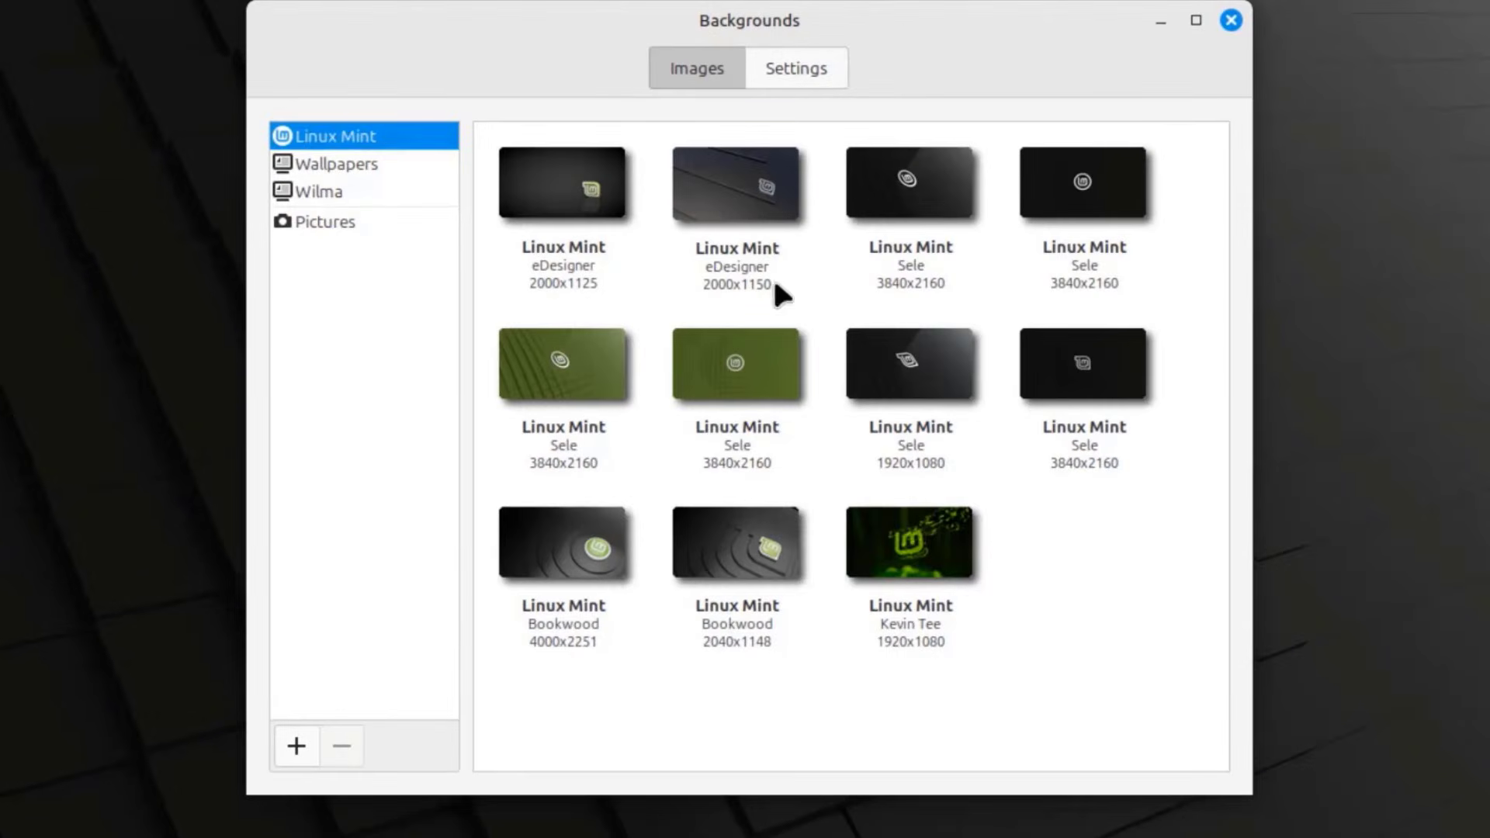
{"action": "left_click", "coordinate": [366, 165]}
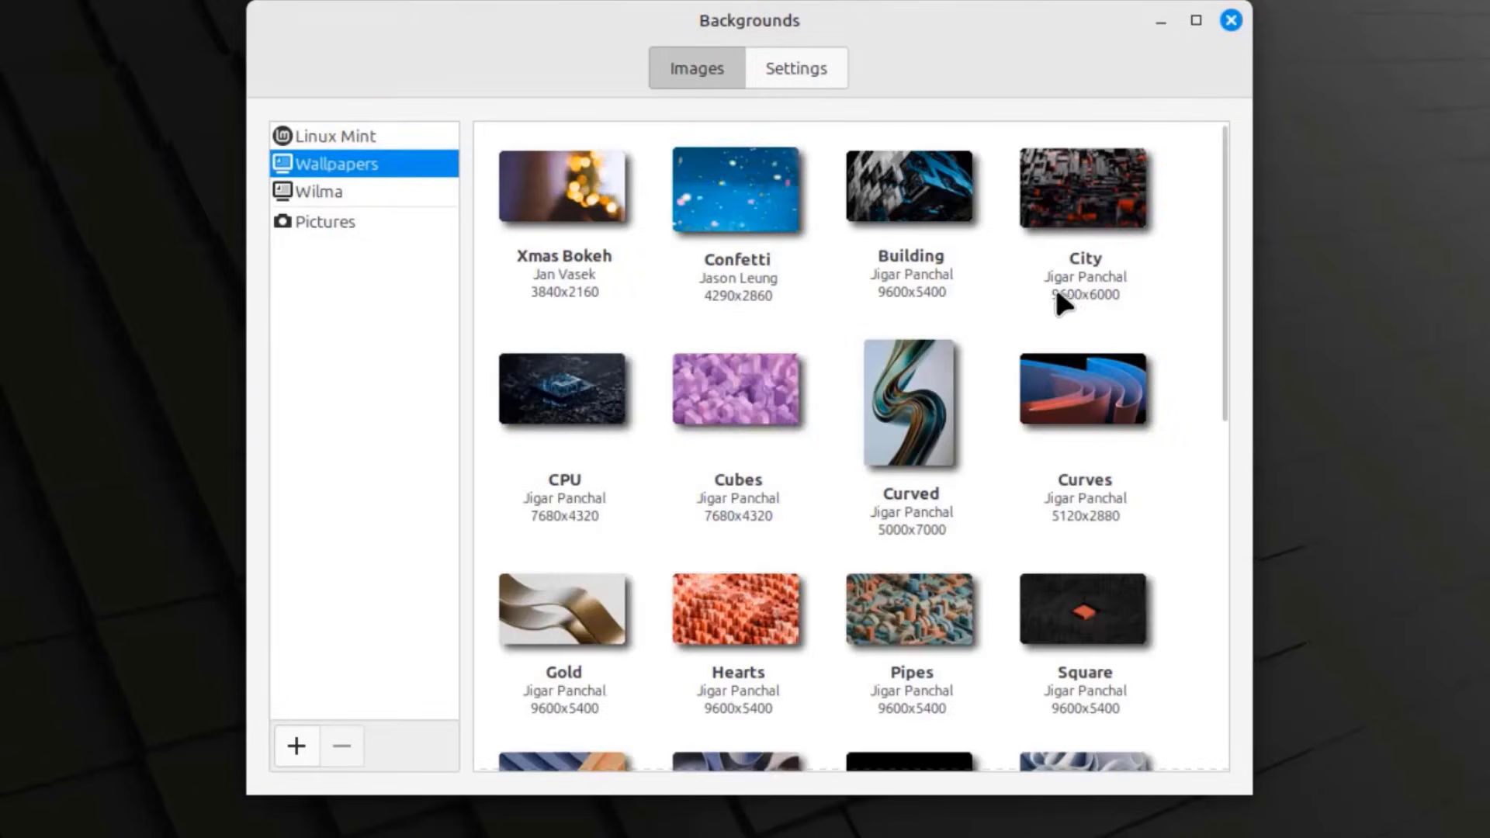
Look through the Wallpapers and Wilma background collections and return to Wallpapers
{"action": "scroll", "coordinate": [1197, 322], "scroll_direction": "down", "scroll_amount": 3}
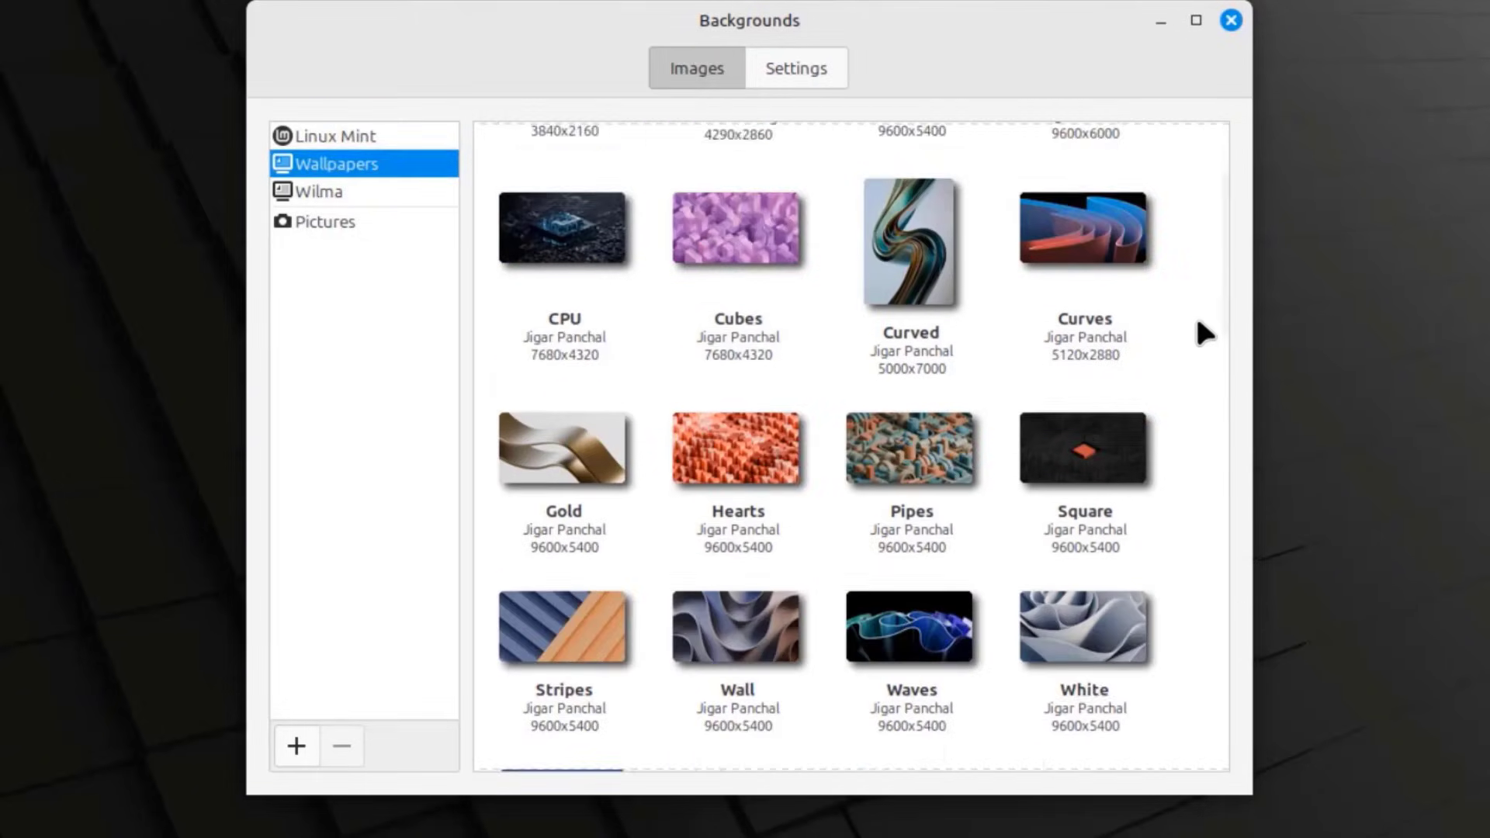
{"action": "scroll", "coordinate": [1197, 323], "scroll_direction": "down", "scroll_amount": 15}
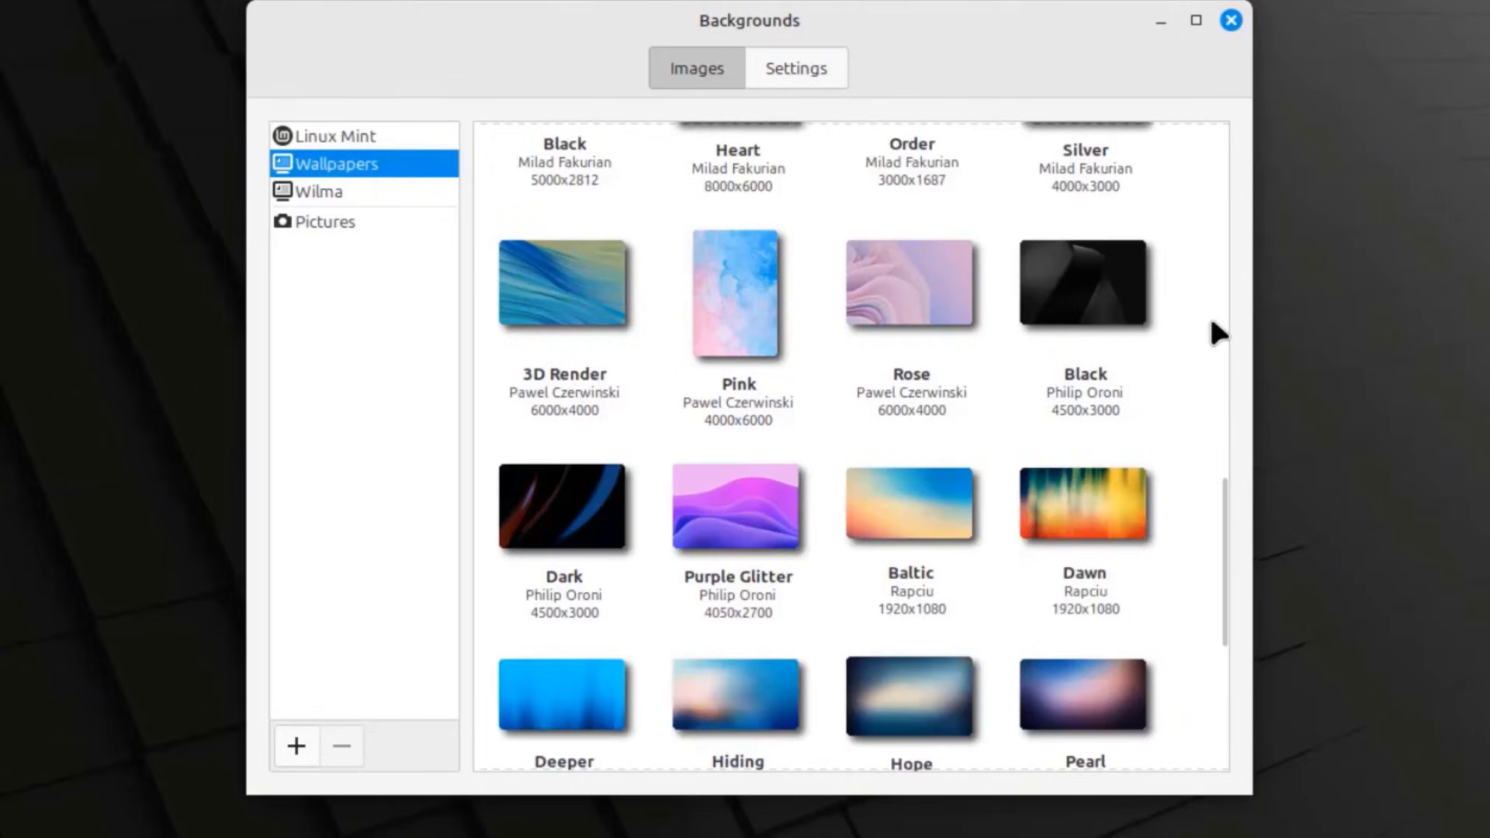
{"action": "scroll", "coordinate": [1210, 321], "scroll_direction": "down", "scroll_amount": 5}
{"action": "scroll", "coordinate": [1212, 315], "scroll_direction": "up", "scroll_amount": 20}
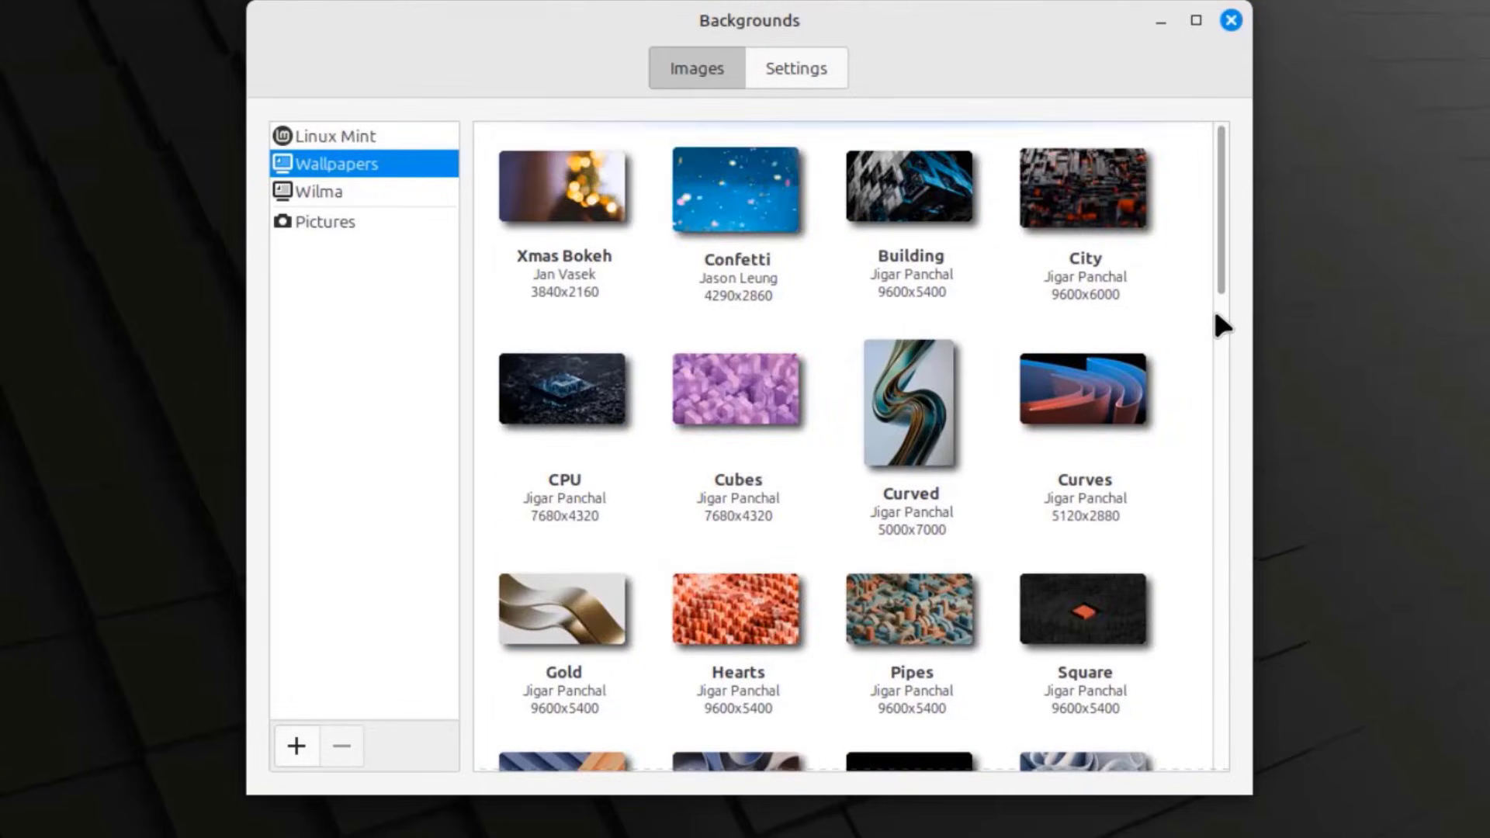
{"action": "left_click", "coordinate": [355, 192]}
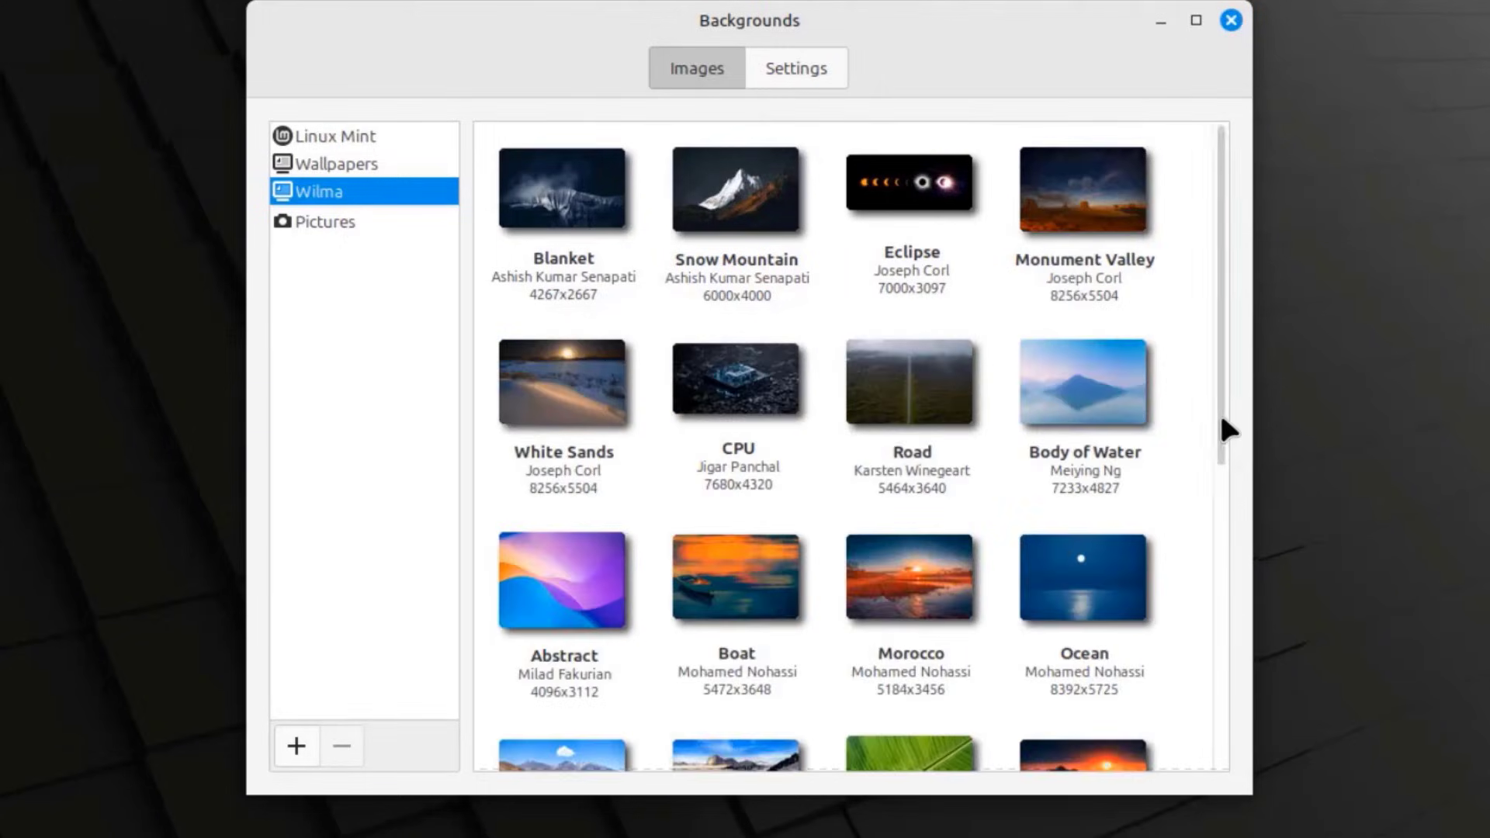
{"action": "left_click_drag", "start_coordinate": [1222, 421], "coordinate": [1207, 665]}
{"action": "key", "text": "Up"}
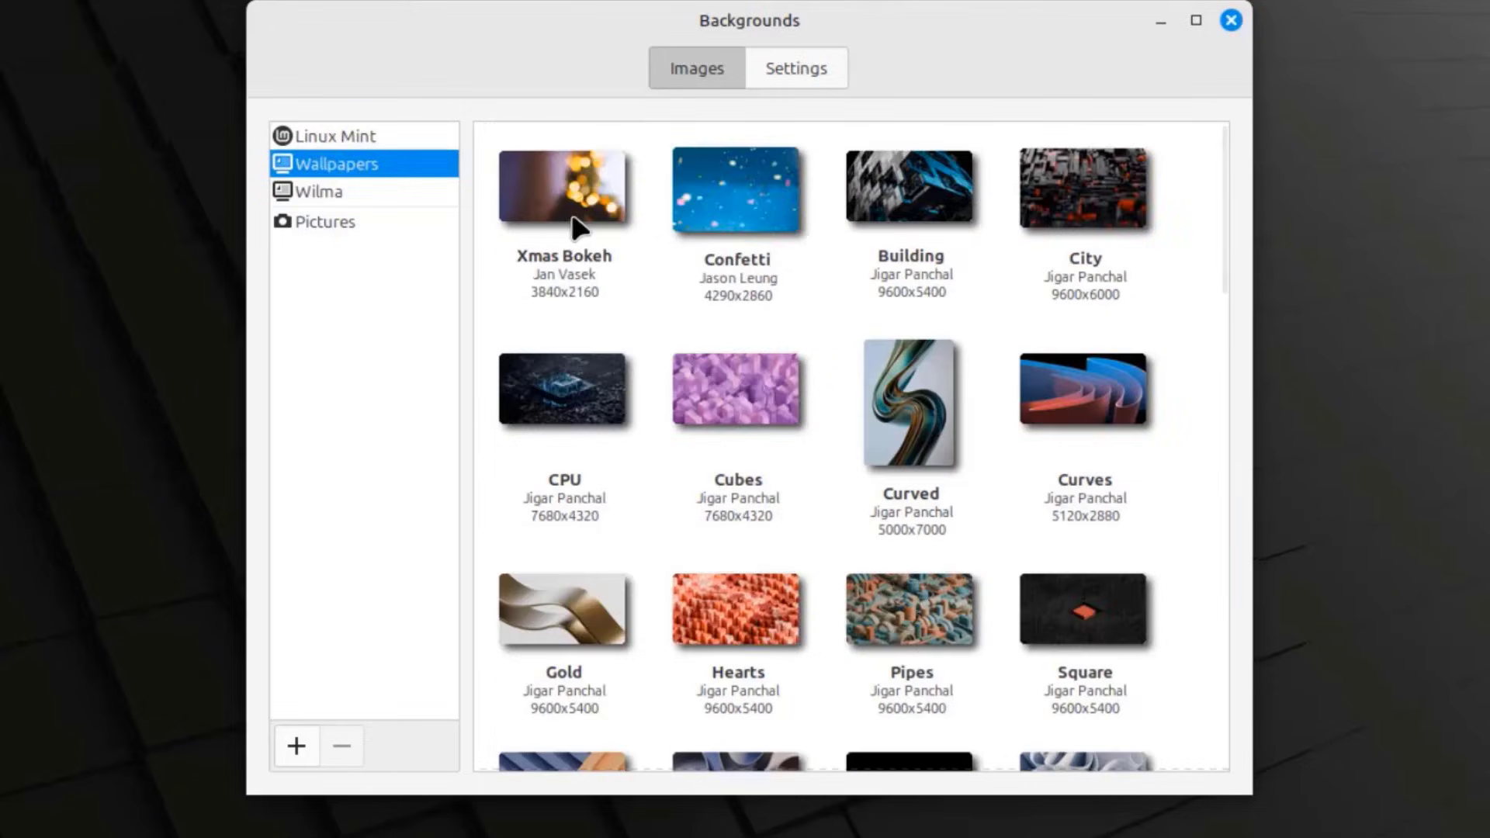
Try Xmas Bokeh, Wall and other images from the Wallpapers collection as the desktop background
{"action": "left_click", "coordinate": [588, 194]}
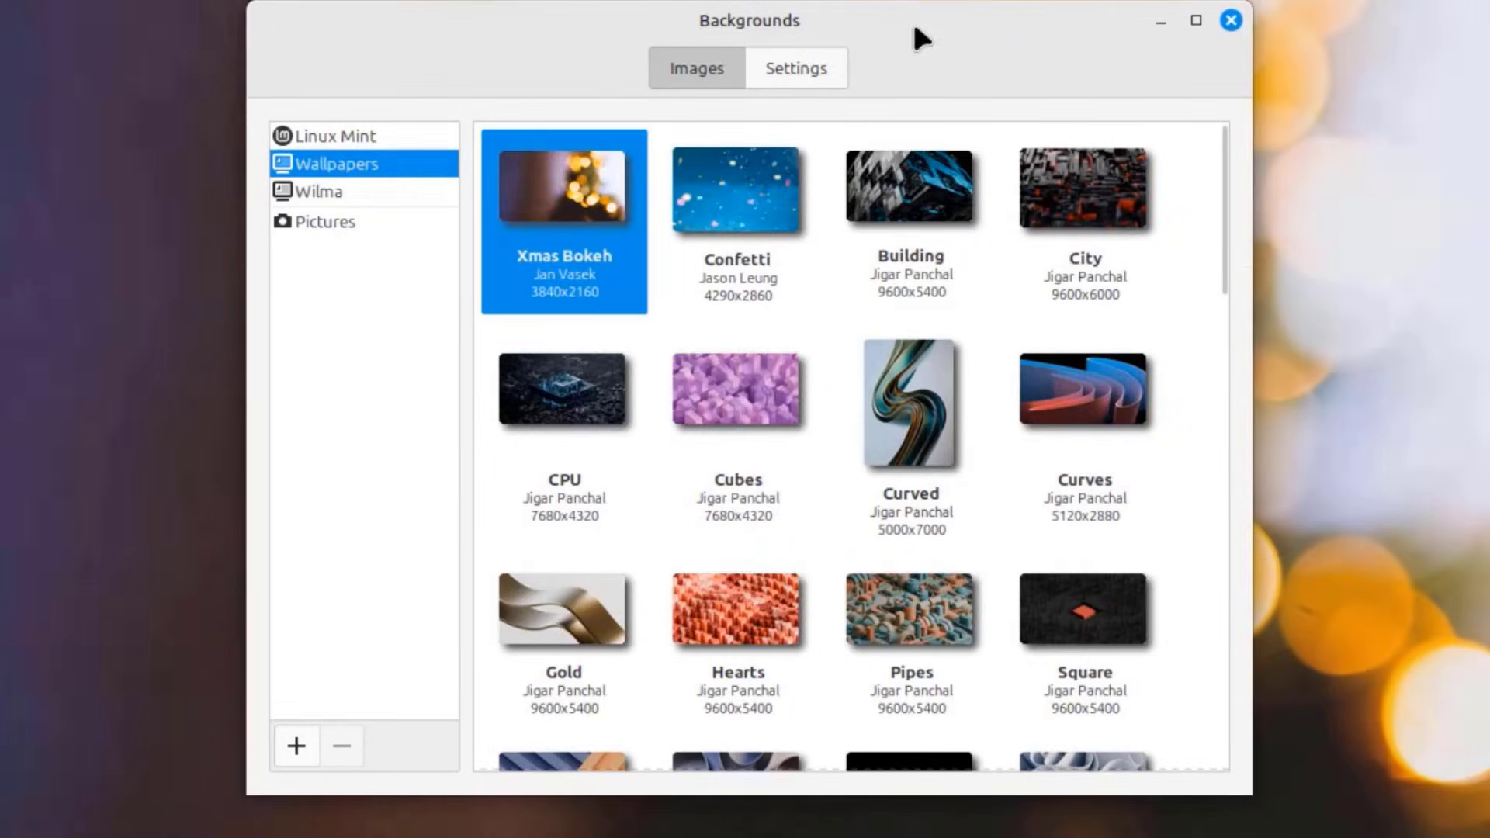
{"action": "mouse_move", "coordinate": [911, 24]}
{"action": "left_mouse_down"}
{"action": "mouse_move", "coordinate": [861, 763]}
{"action": "mouse_move", "coordinate": [851, 70]}
{"action": "mouse_move", "coordinate": [899, 831]}
{"action": "mouse_move", "coordinate": [957, 449]}
{"action": "mouse_move", "coordinate": [894, 27]}
{"action": "mouse_move", "coordinate": [934, 67]}
{"action": "mouse_move", "coordinate": [966, 613]}
{"action": "mouse_move", "coordinate": [881, 110]}
{"action": "mouse_move", "coordinate": [885, 25]}
{"action": "mouse_move", "coordinate": [810, 831]}
{"action": "mouse_move", "coordinate": [937, 333]}
{"action": "mouse_move", "coordinate": [934, 13]}
{"action": "left_mouse_up"}
{"action": "left_click", "coordinate": [706, 236]}
{"action": "left_click", "coordinate": [931, 221]}
{"action": "scroll", "coordinate": [945, 313], "scroll_direction": "down", "scroll_amount": 5}
{"action": "left_click", "coordinate": [633, 419]}
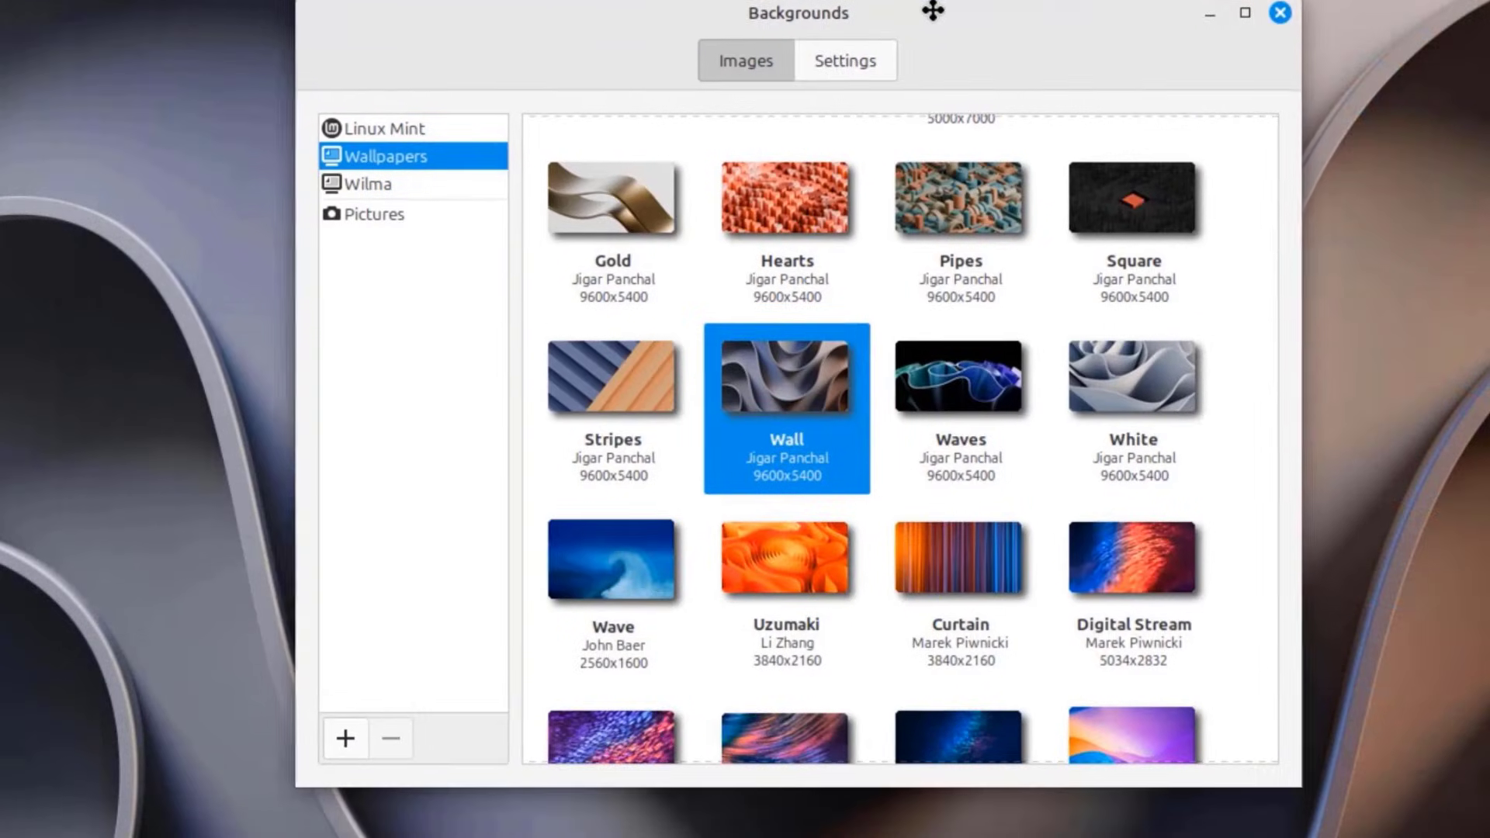
Set the Pipes wallpaper as the desktop background and move the Backgrounds window aside to view it
{"action": "scroll", "coordinate": [1096, 513], "scroll_direction": "down", "scroll_amount": 3}
{"action": "scroll", "coordinate": [1095, 514], "scroll_direction": "down", "scroll_amount": 6}
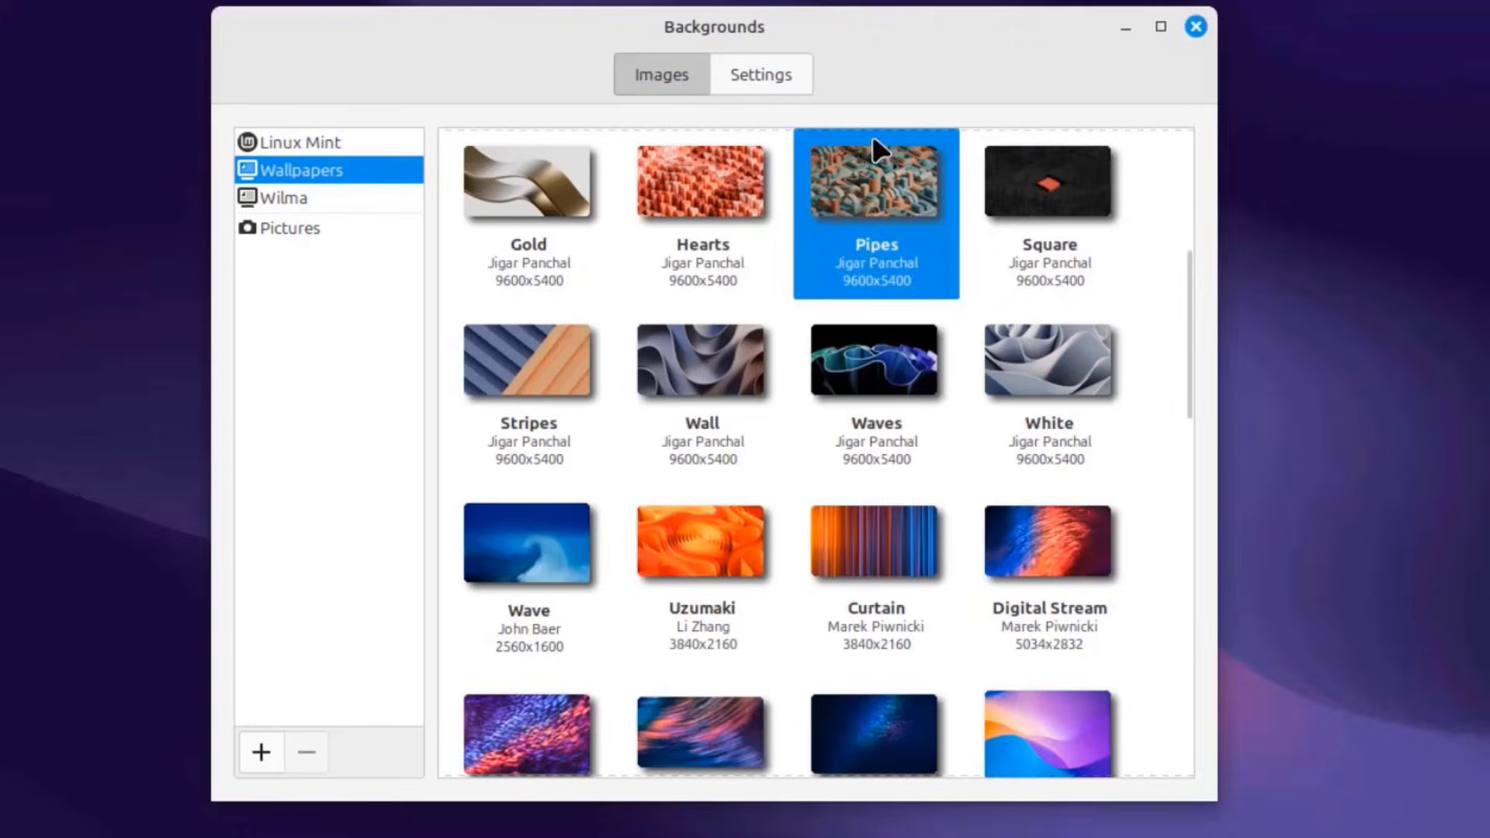
{"action": "left_click_drag", "start_coordinate": [879, 30], "coordinate": [952, 2]}
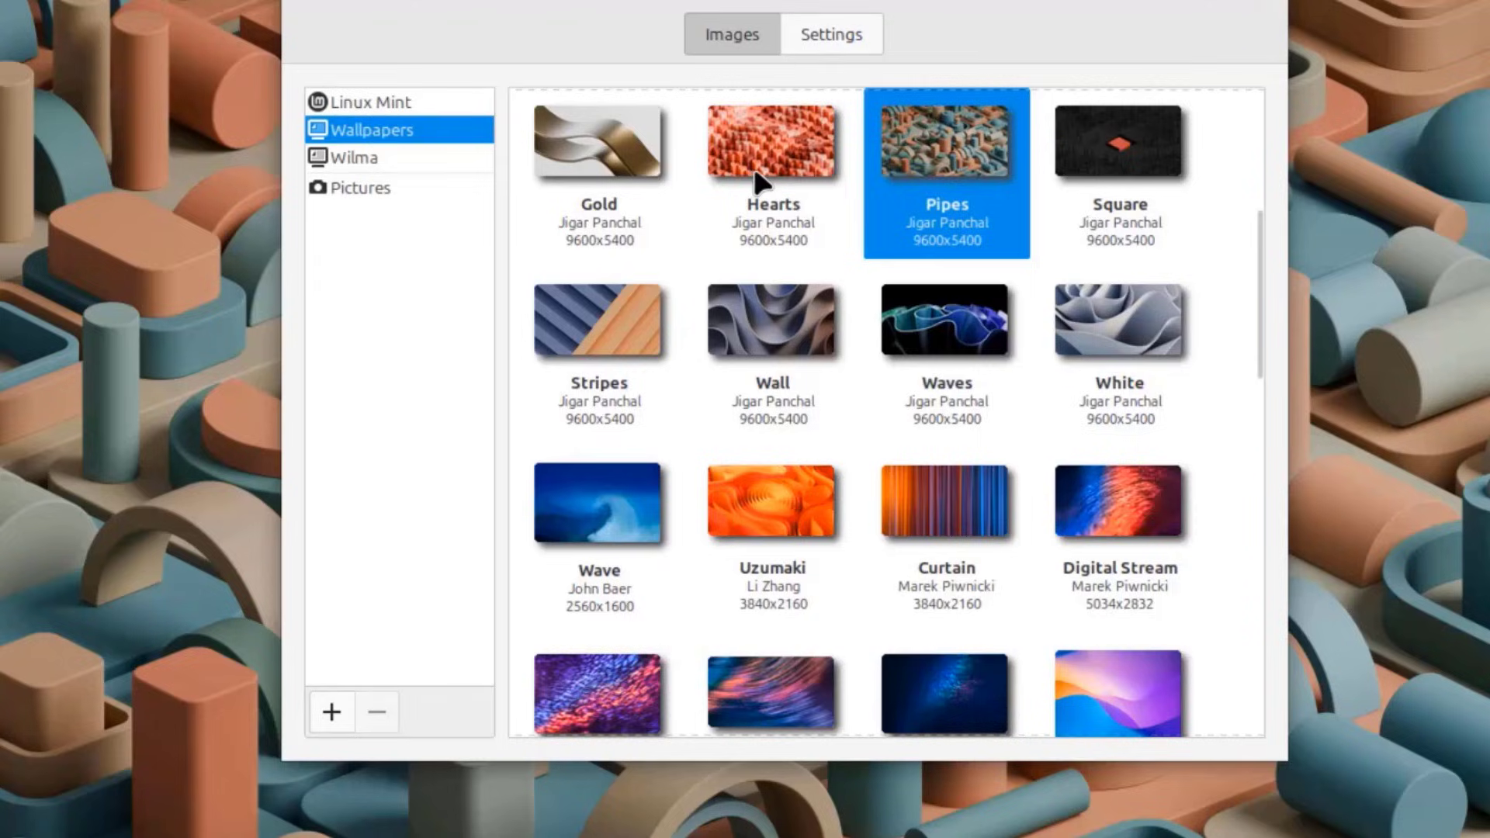
Enable playing the backgrounds as a slideshow in the background settings
{"action": "left_click", "coordinate": [827, 36]}
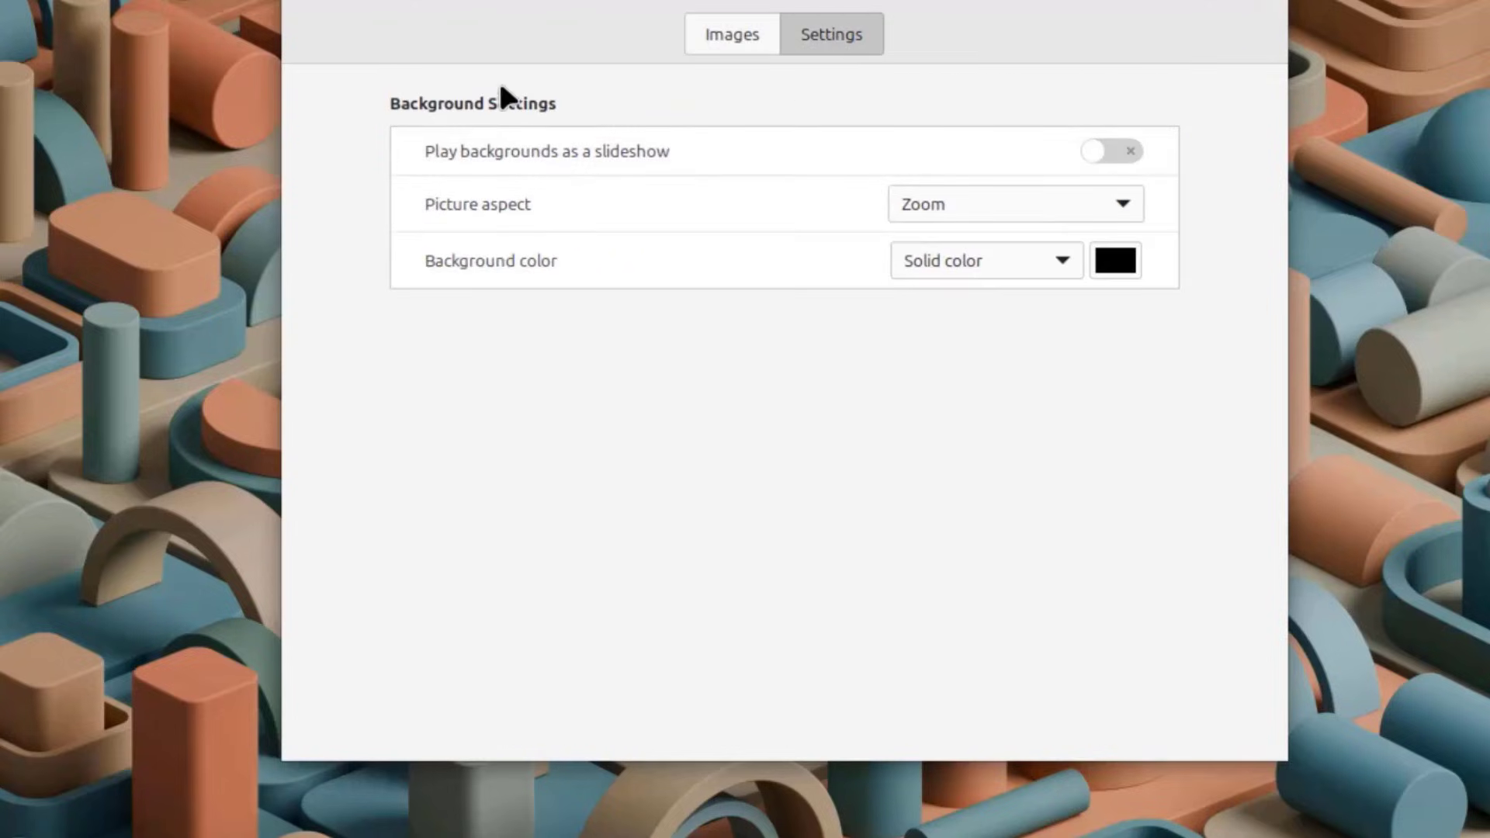
{"action": "left_click", "coordinate": [1106, 155]}
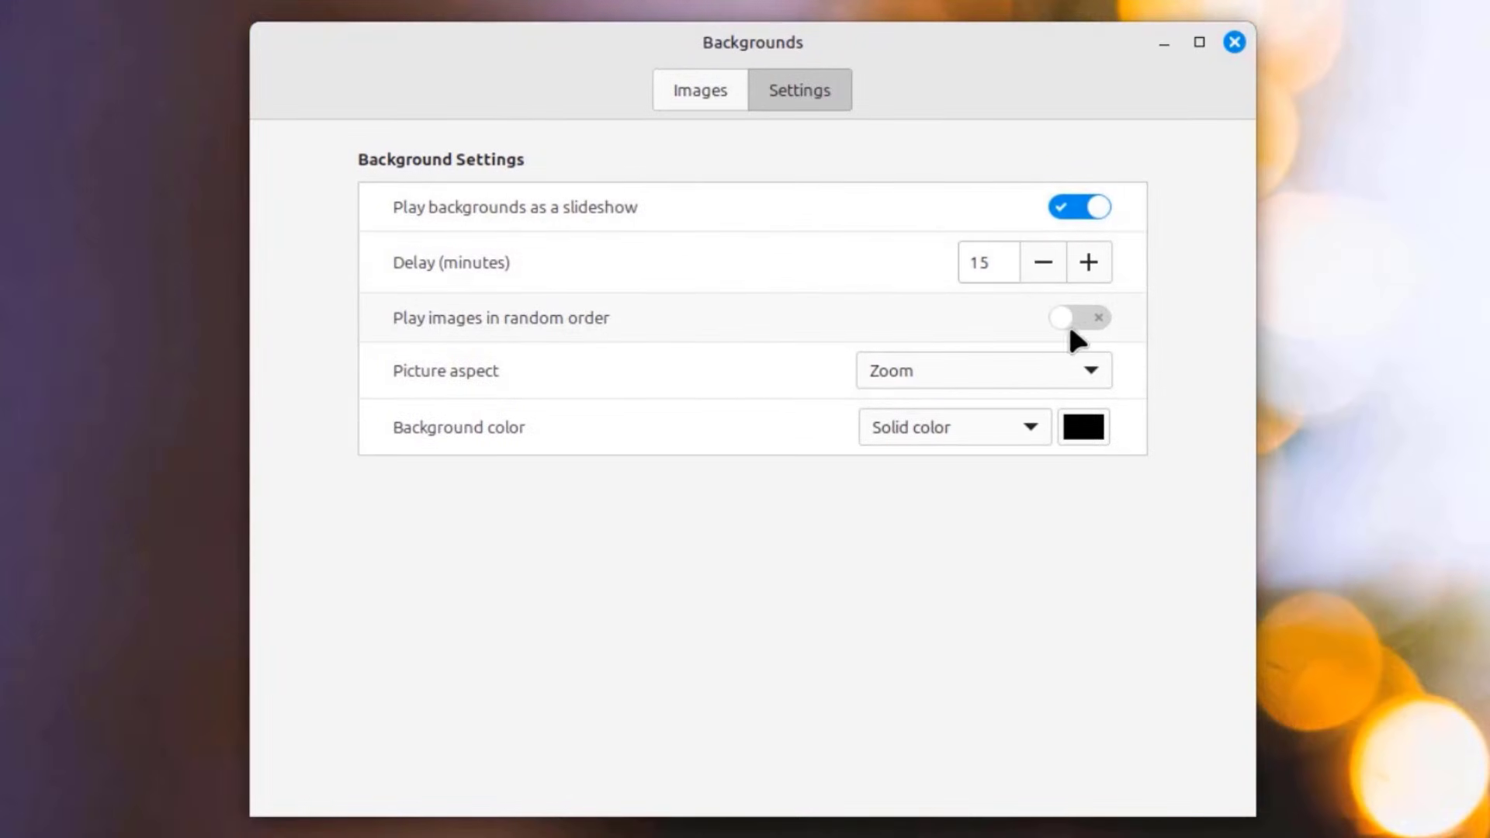
Review the picture aspect and background color options, keep Zoom and Solid color, and close the Backgrounds window
{"action": "left_click", "coordinate": [1036, 370]}
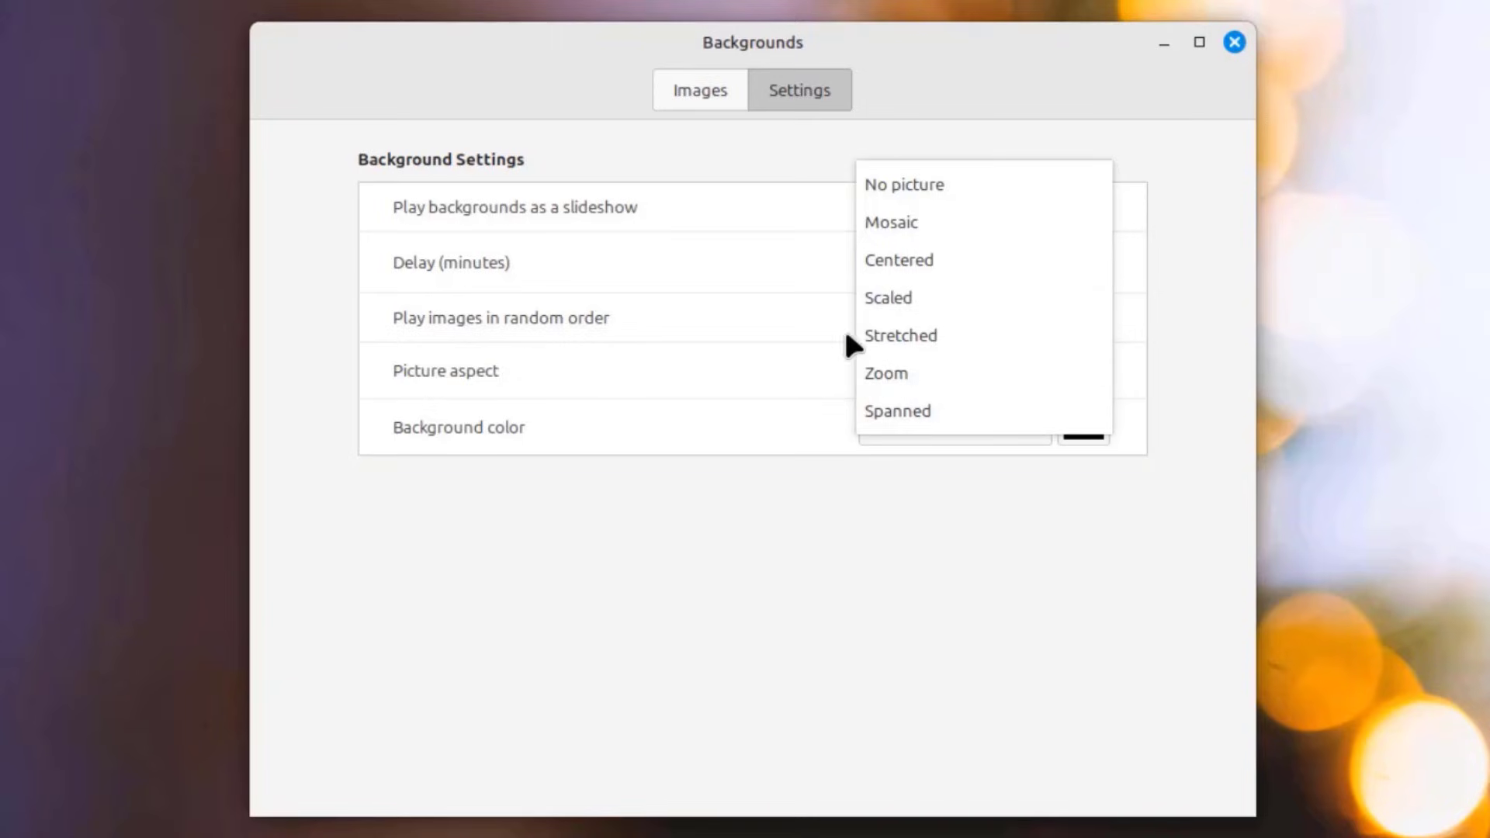
{"action": "left_click", "coordinate": [889, 374]}
{"action": "left_click", "coordinate": [1009, 430]}
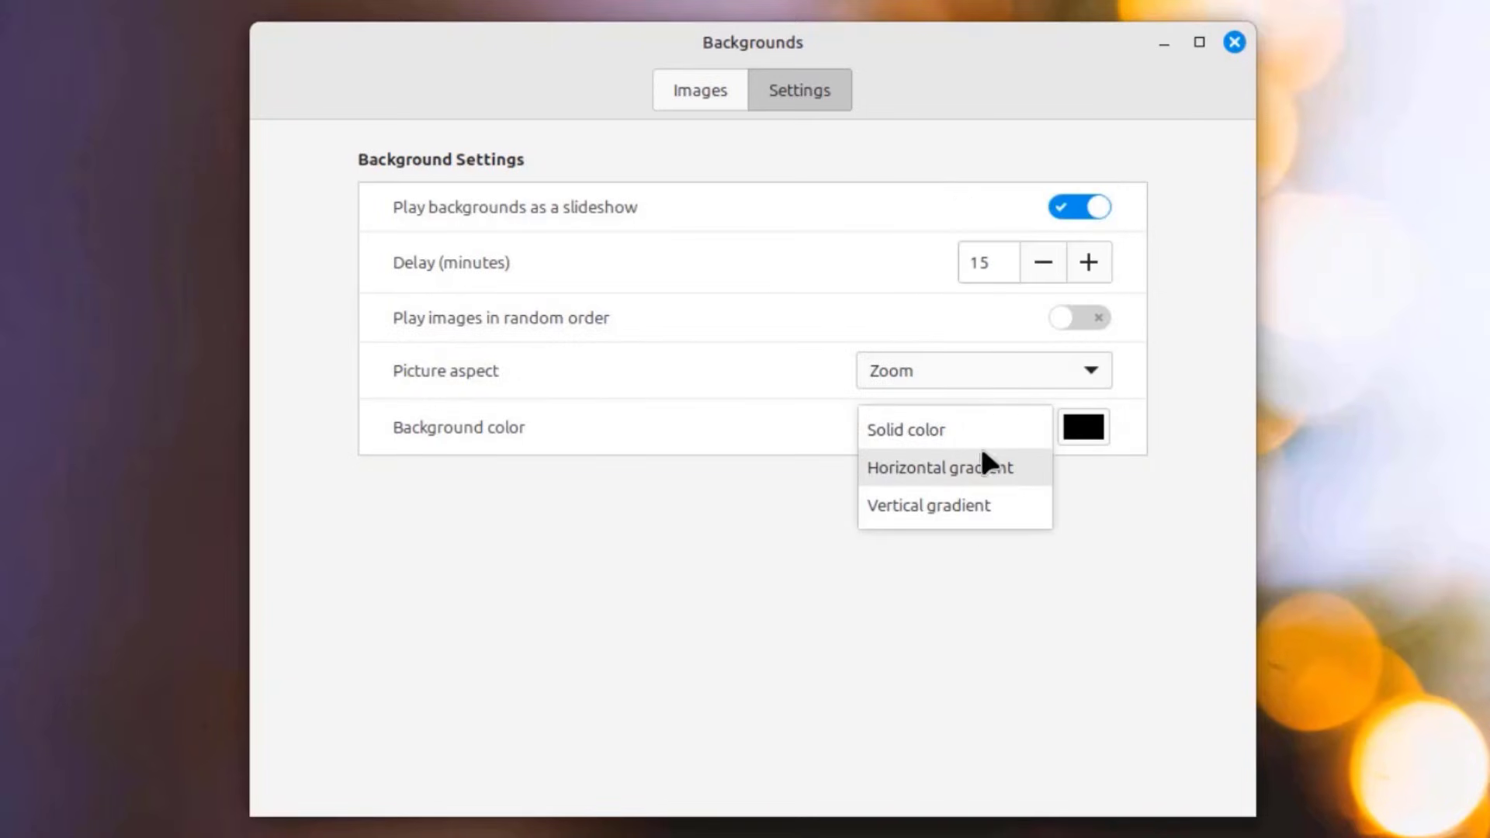
{"action": "left_click", "coordinate": [998, 631]}
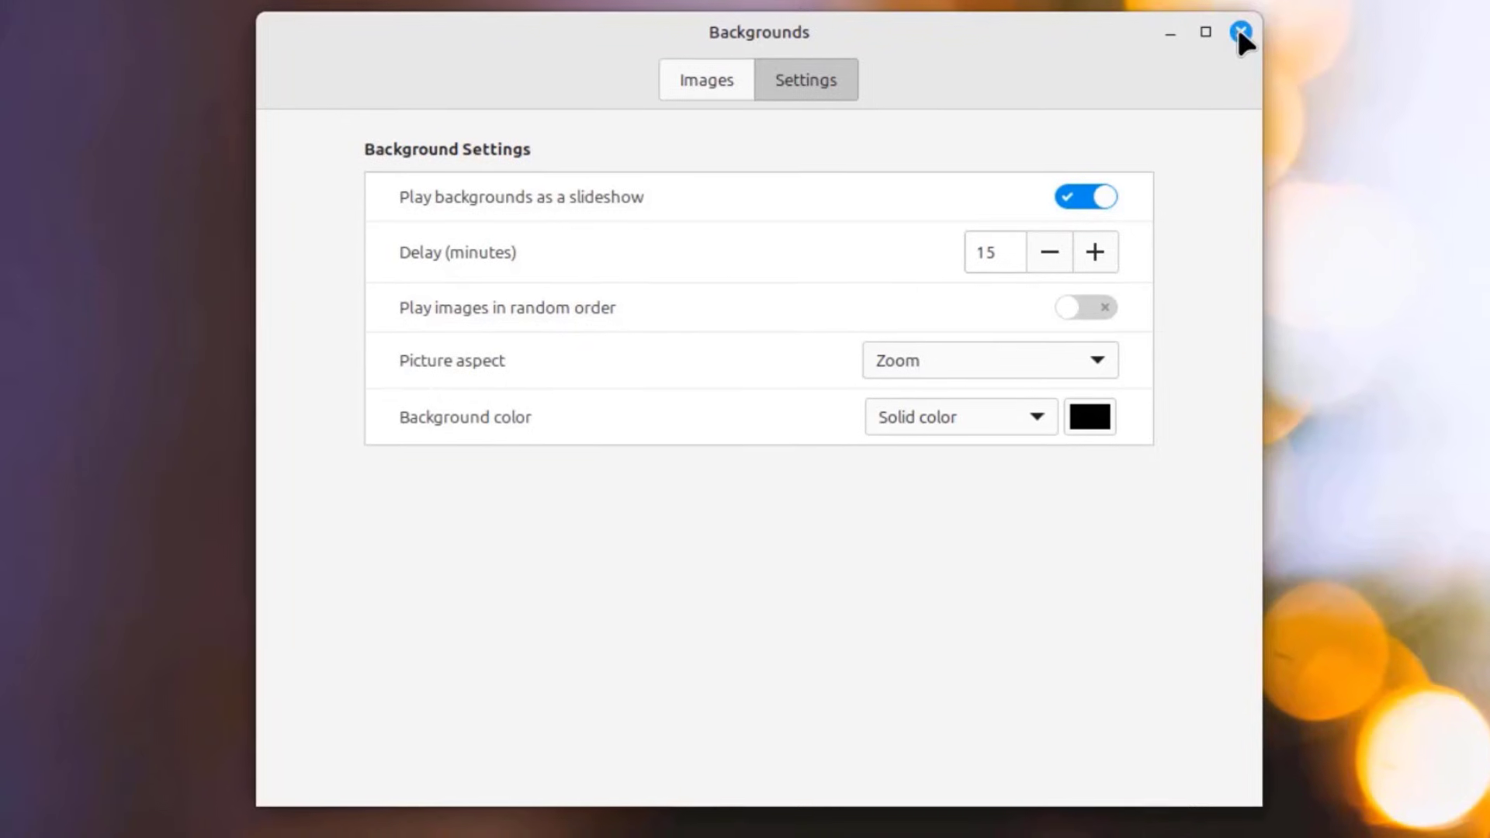
{"action": "left_click", "coordinate": [1233, 43]}
Open the Themes page in System Settings and reposition its window on the desktop
{"action": "left_click", "coordinate": [22, 815]}
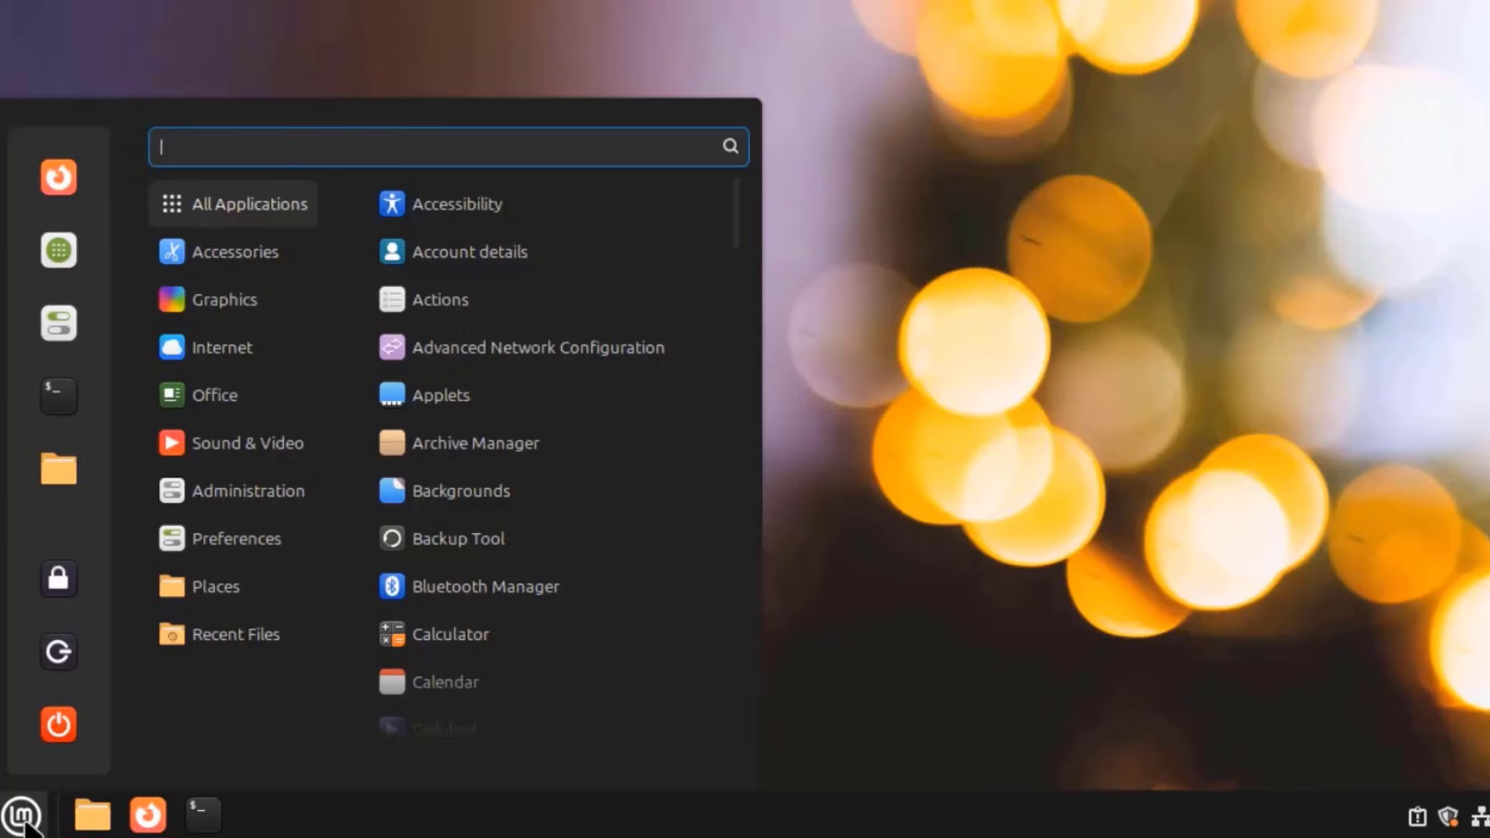
{"action": "left_click", "coordinate": [59, 322]}
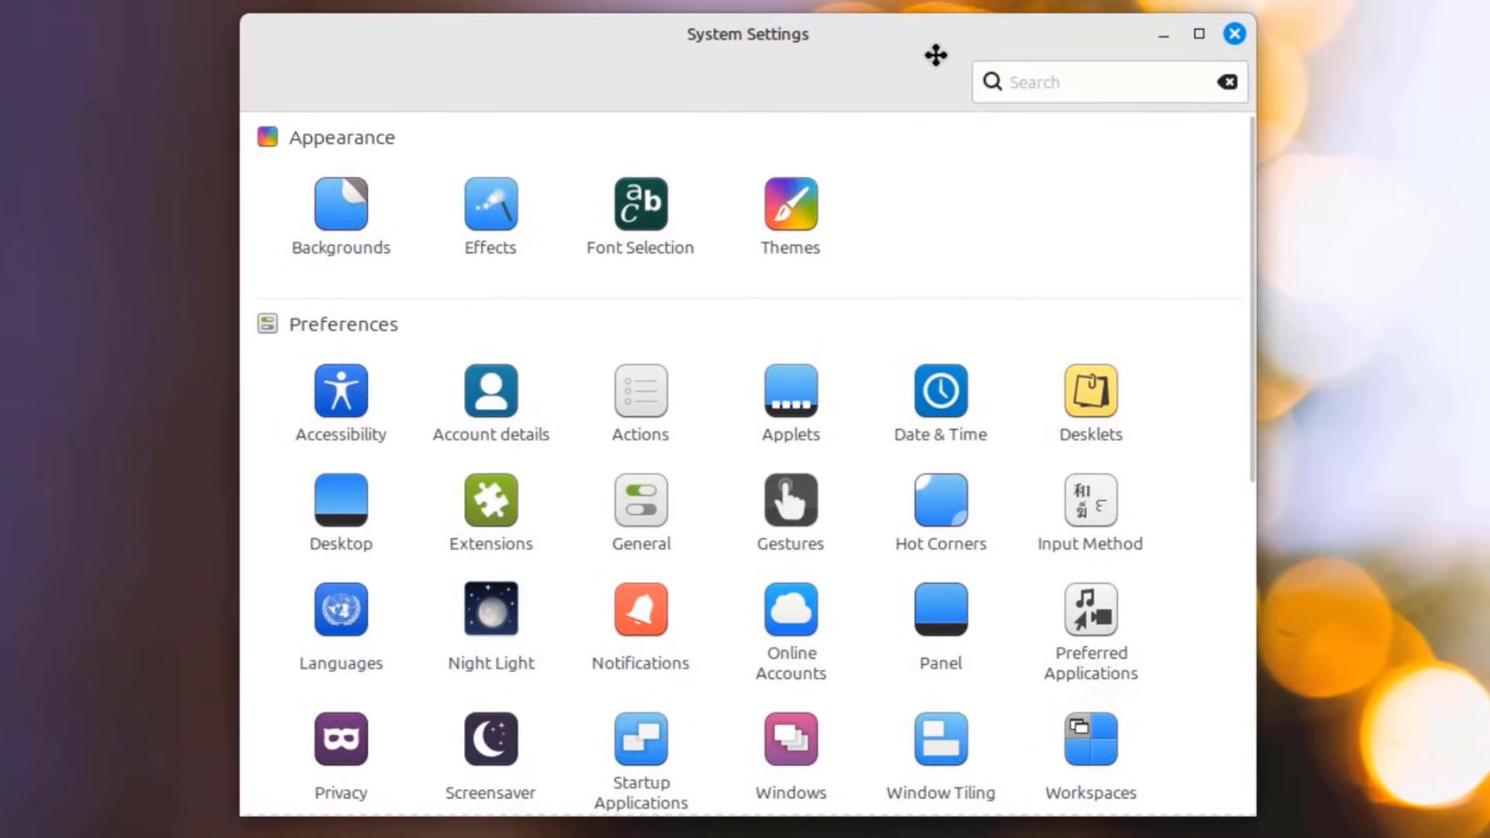
{"action": "left_click_drag", "start_coordinate": [936, 54], "coordinate": [860, 48]}
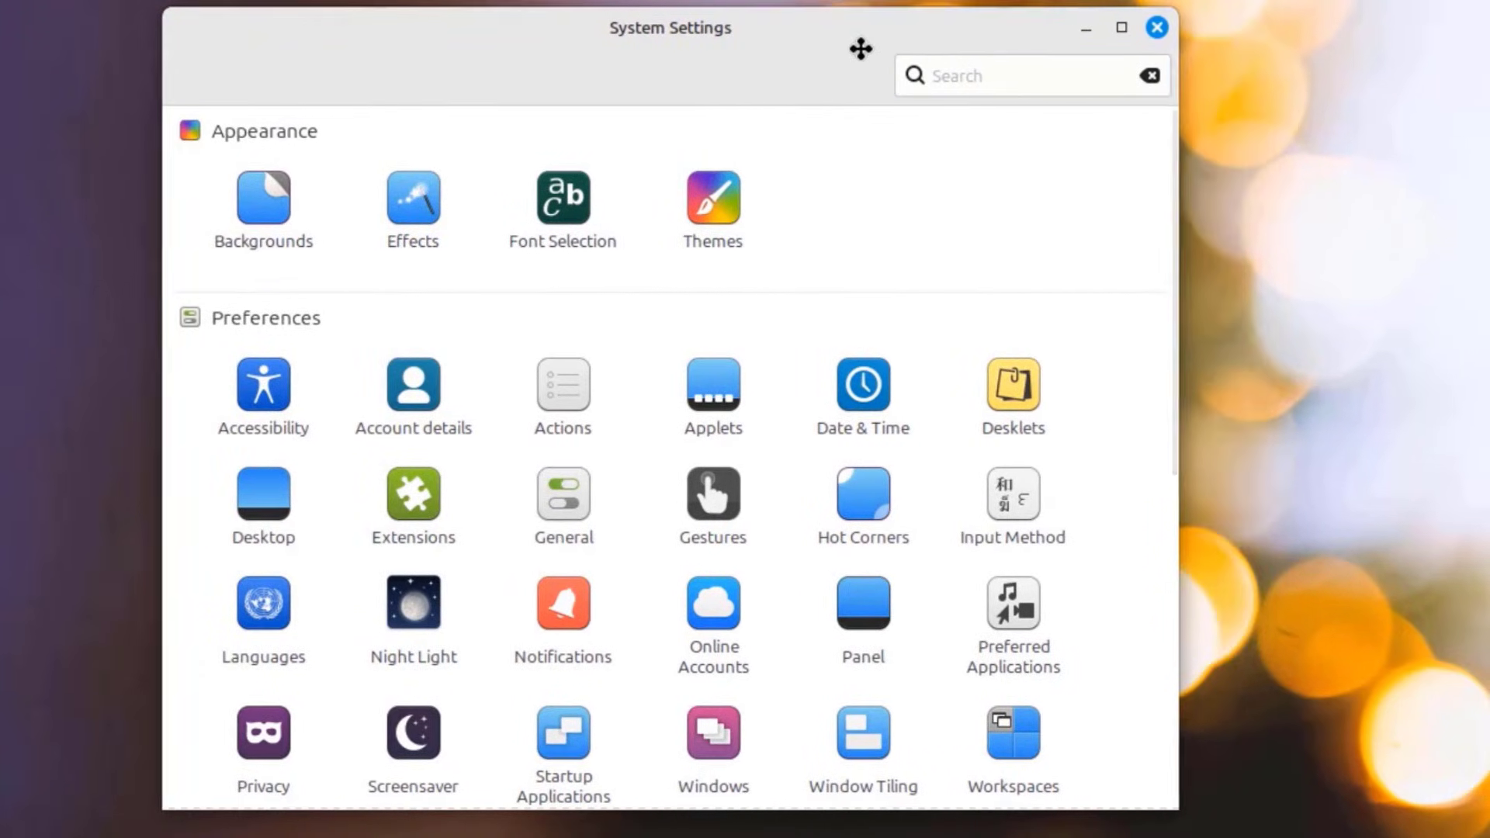
{"action": "left_click", "coordinate": [739, 208]}
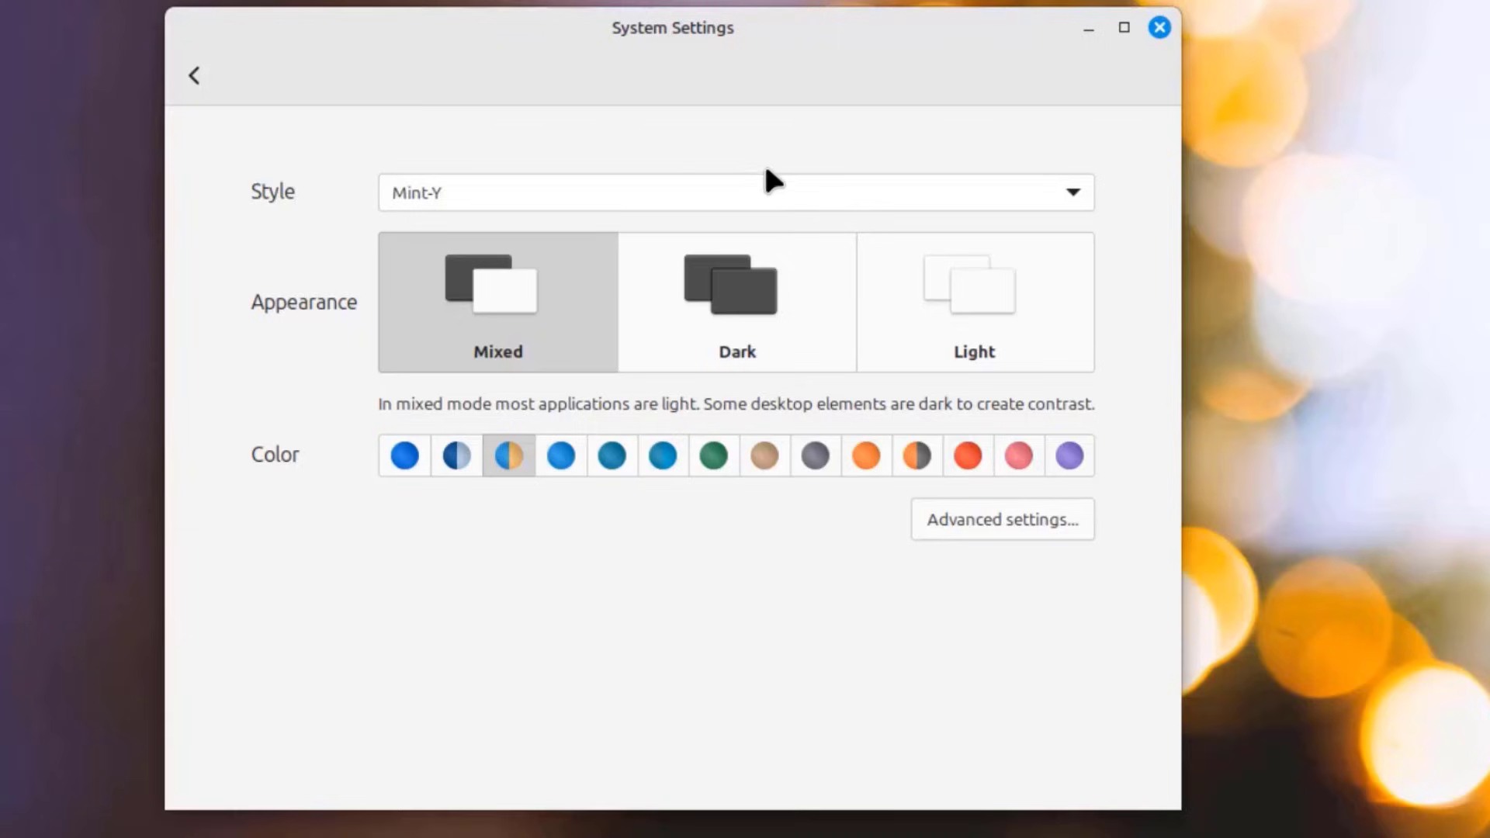
{"action": "left_click_drag", "start_coordinate": [572, 34], "coordinate": [595, 34]}
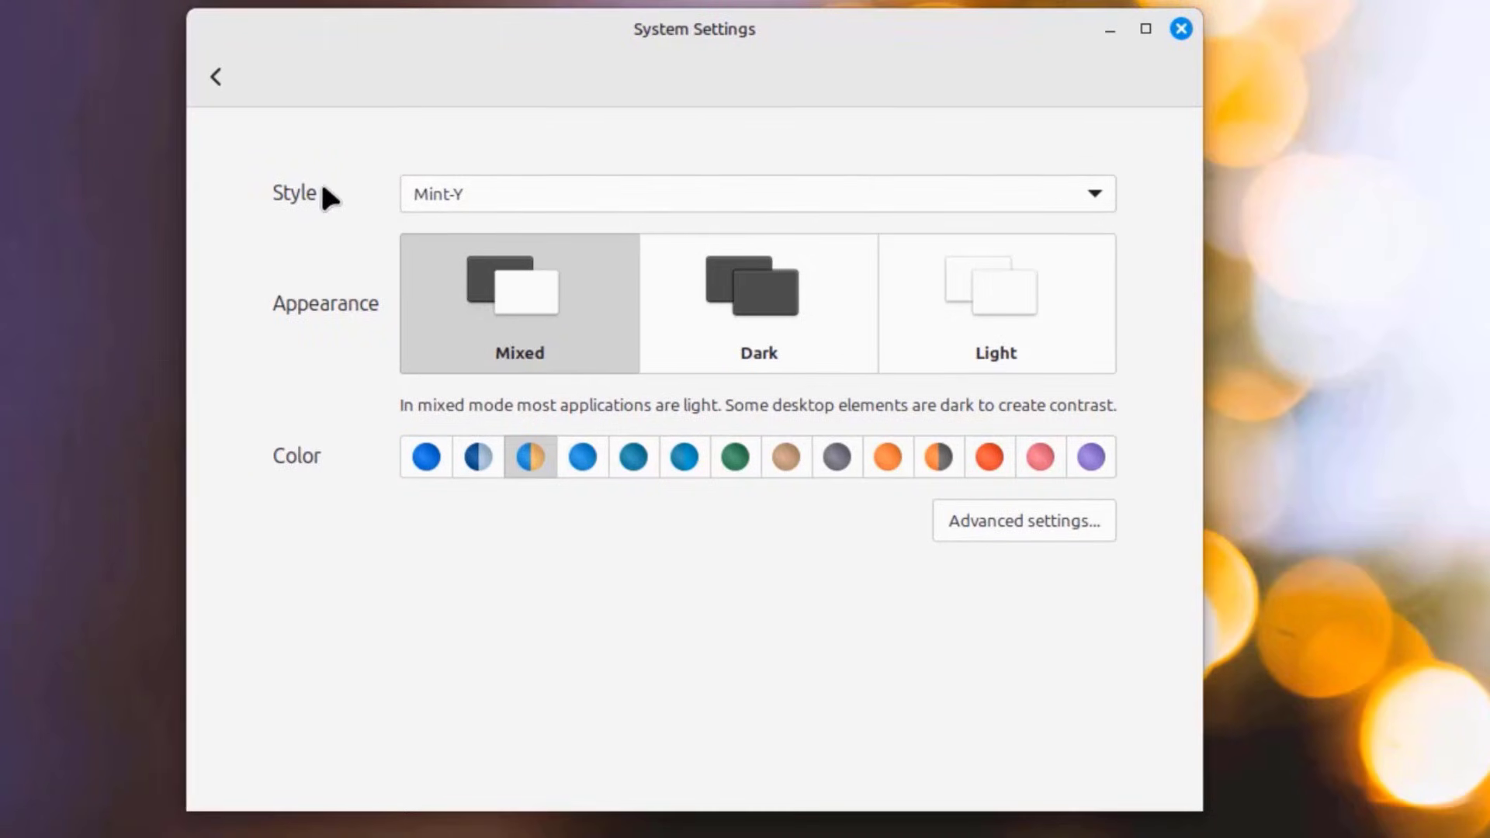
View the available styles, compare the Dark, Light and Mixed appearances of Mint-Y, and apply Dark
{"action": "left_click", "coordinate": [535, 190]}
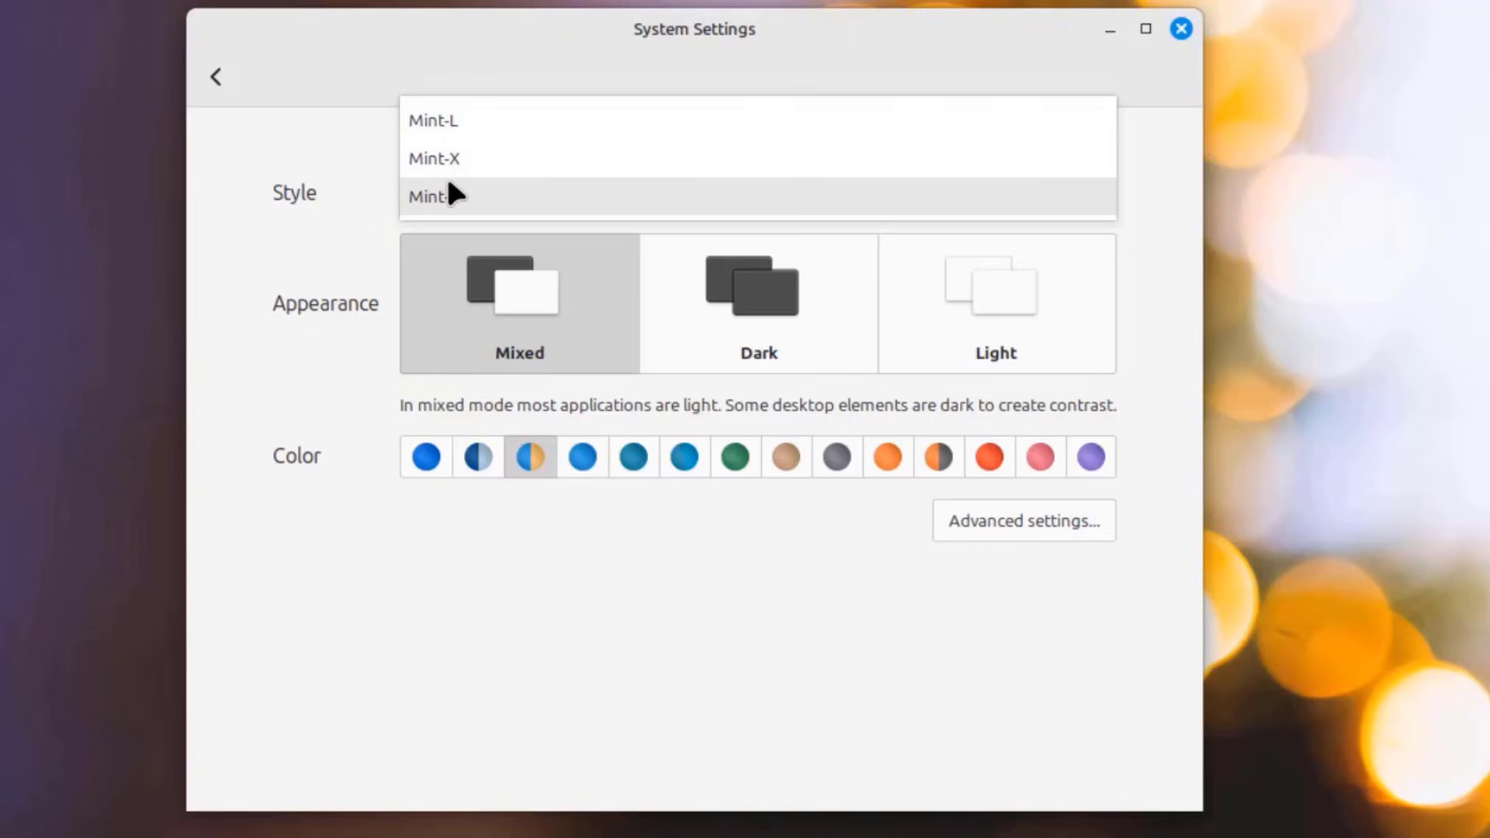
{"action": "left_click", "coordinate": [332, 138]}
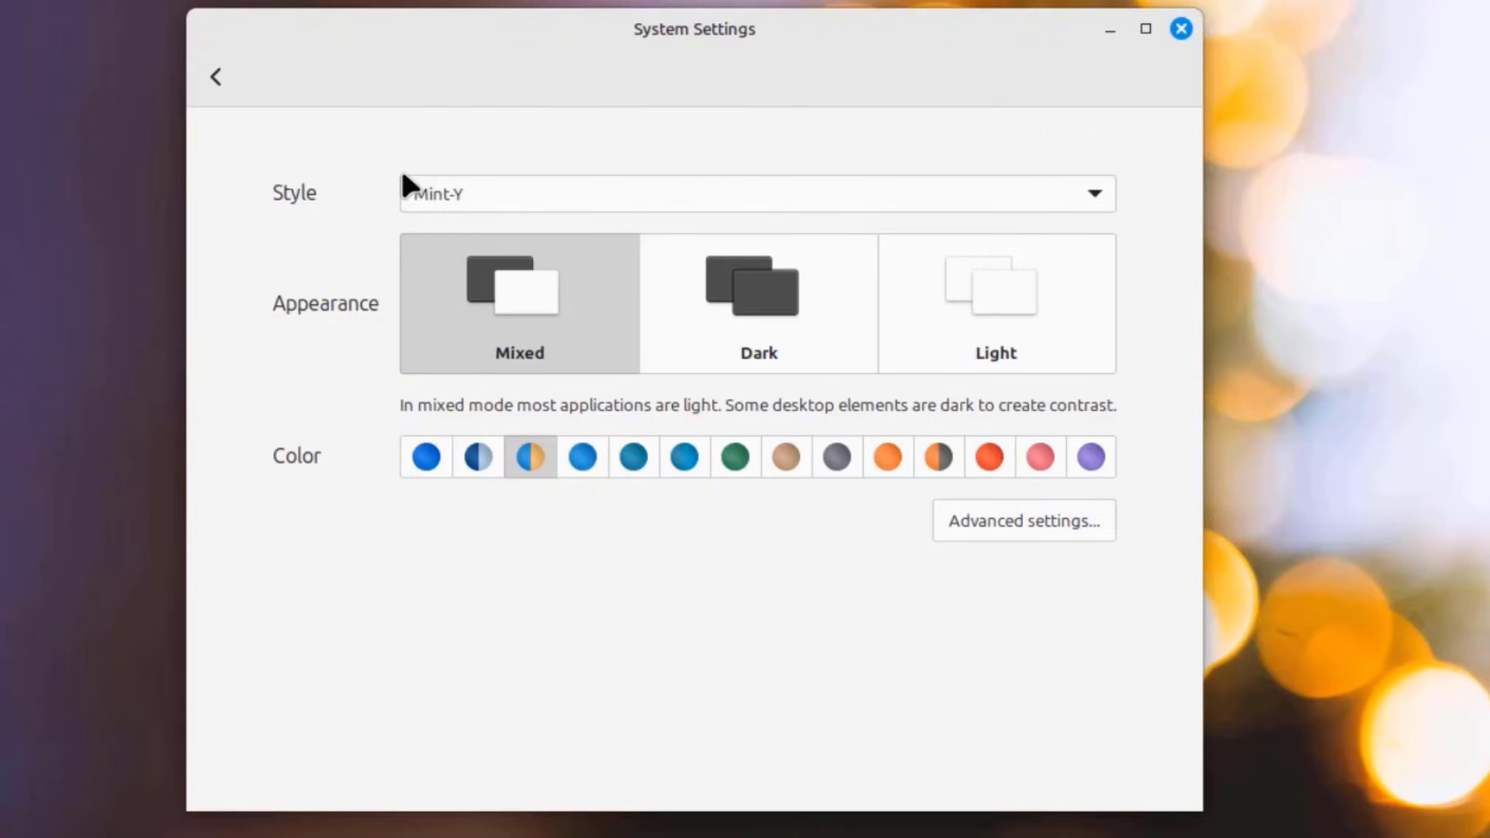
{"action": "left_click", "coordinate": [791, 302]}
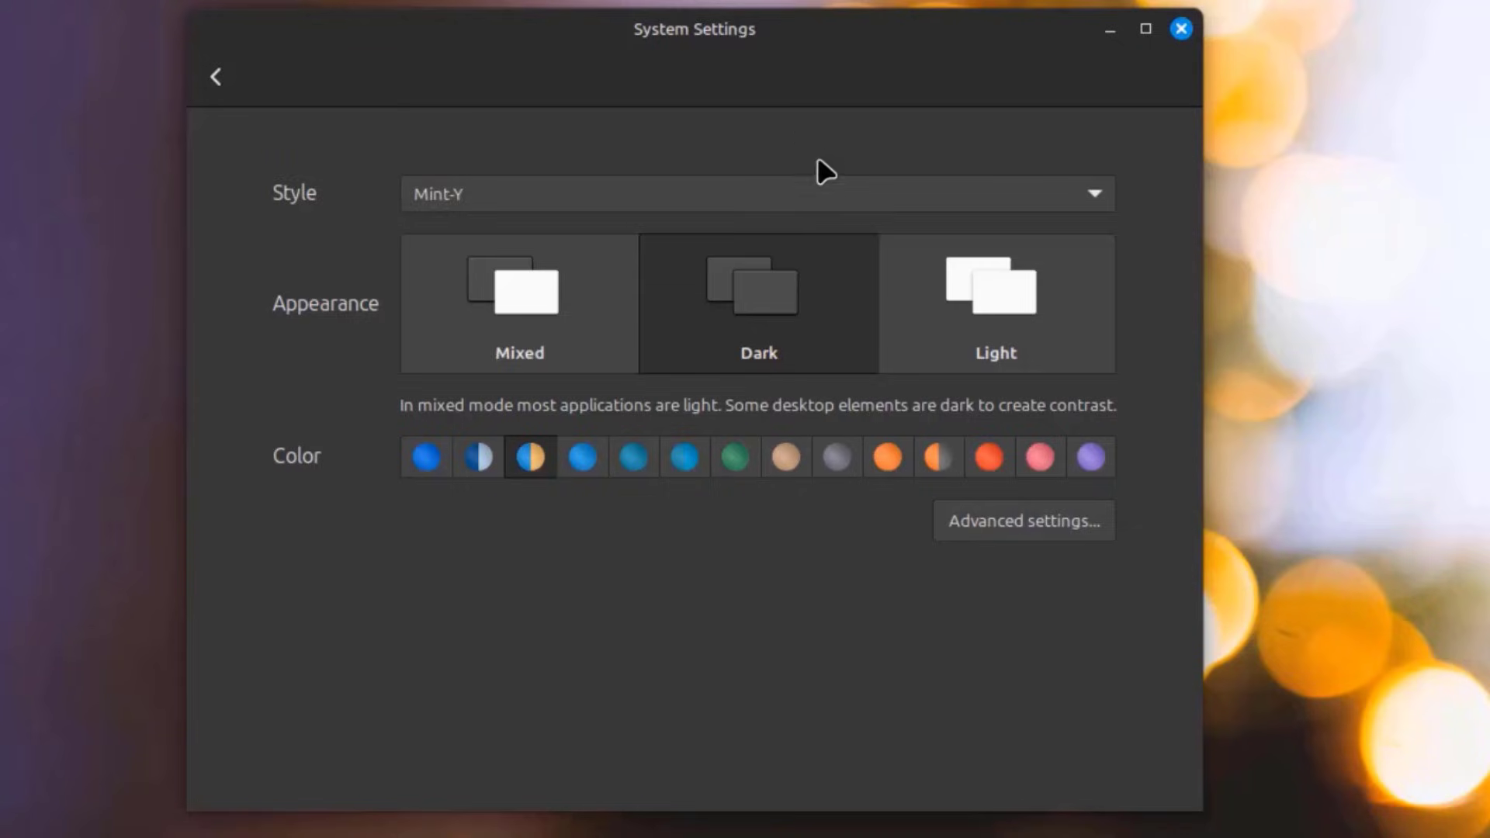
{"action": "left_click", "coordinate": [1010, 335]}
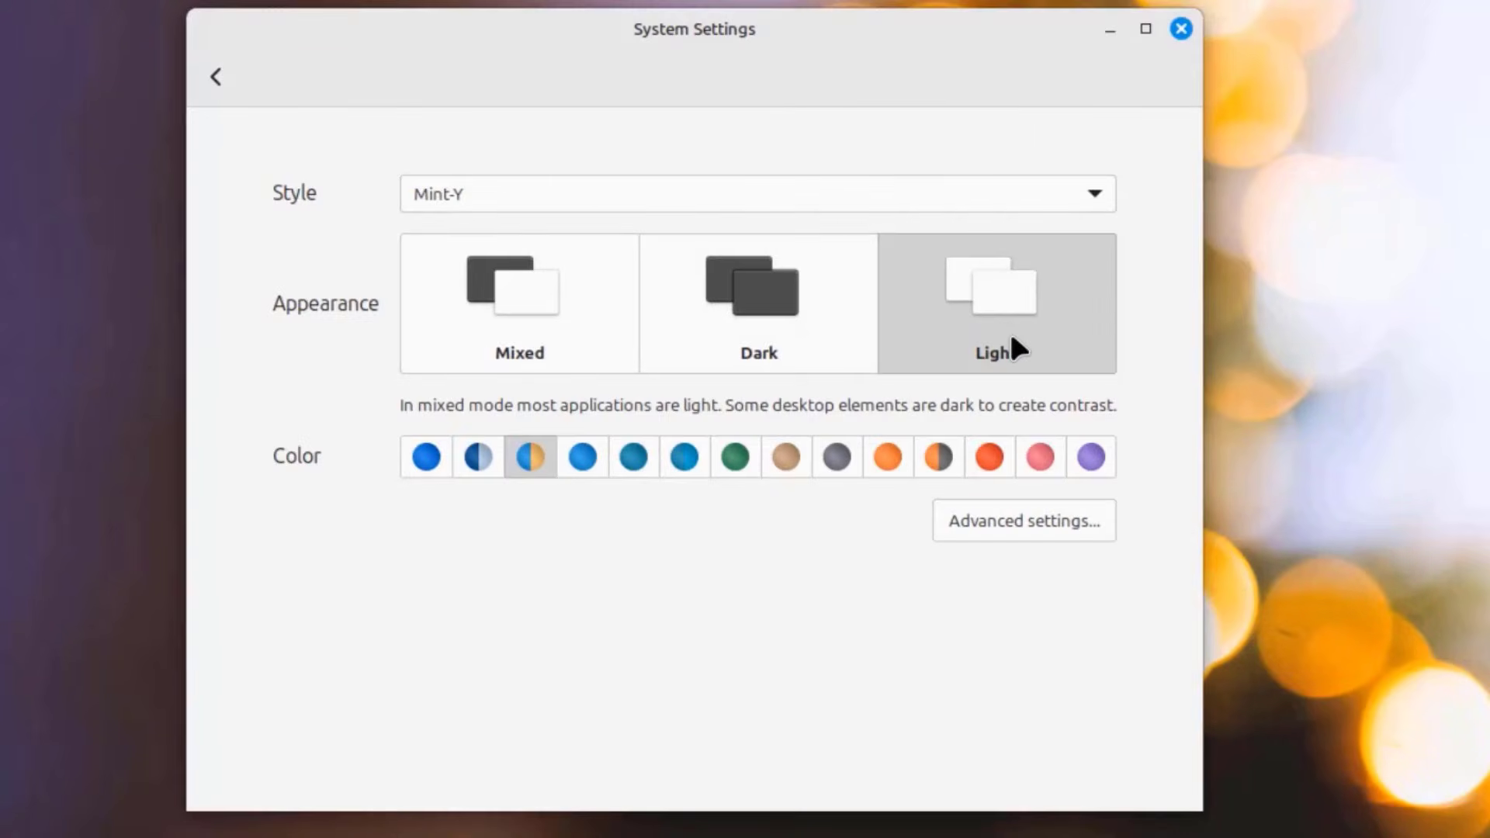
{"action": "left_click", "coordinate": [530, 297]}
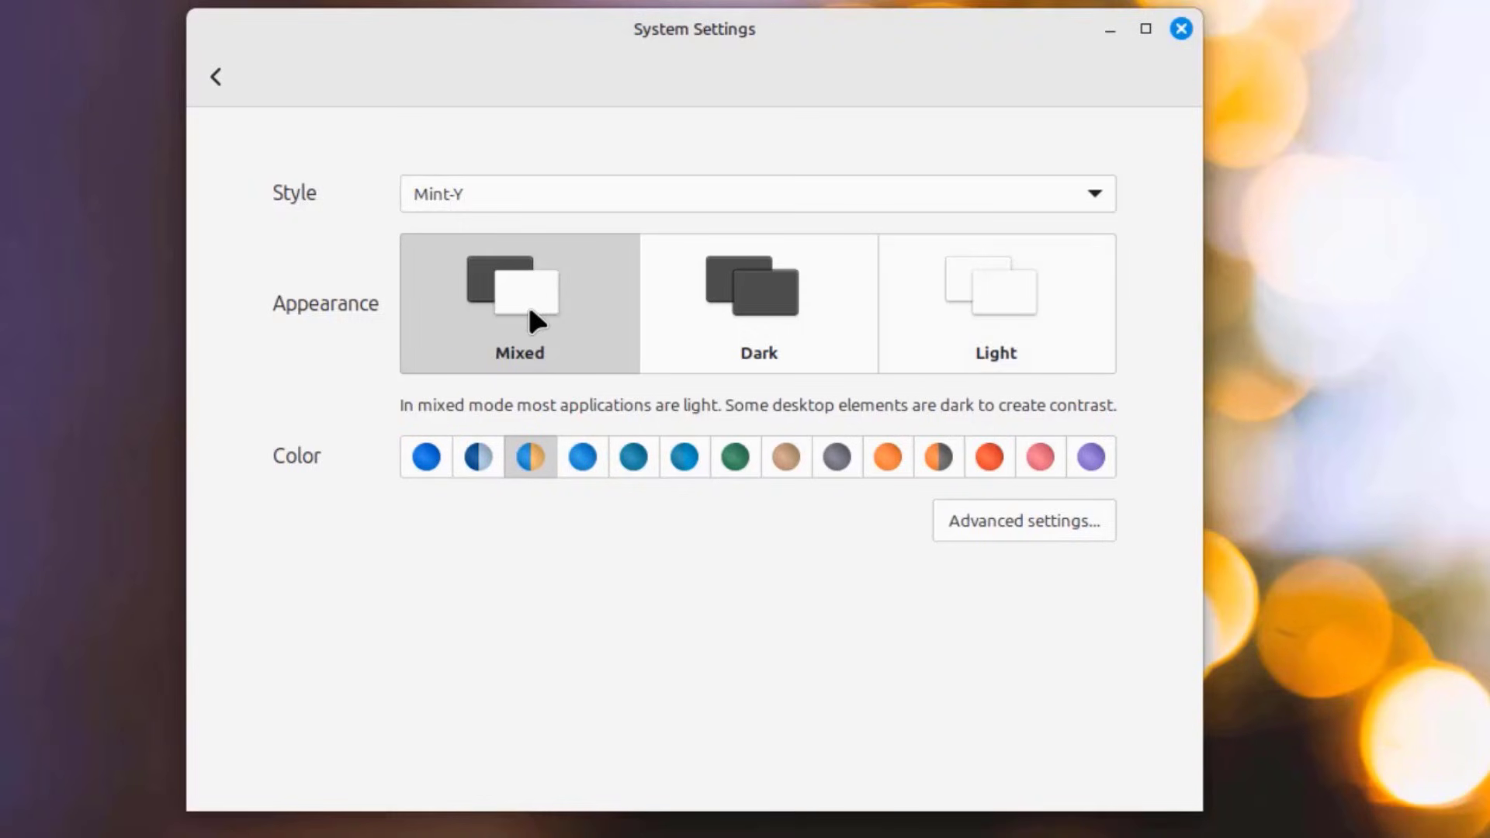
{"action": "left_click", "coordinate": [757, 318]}
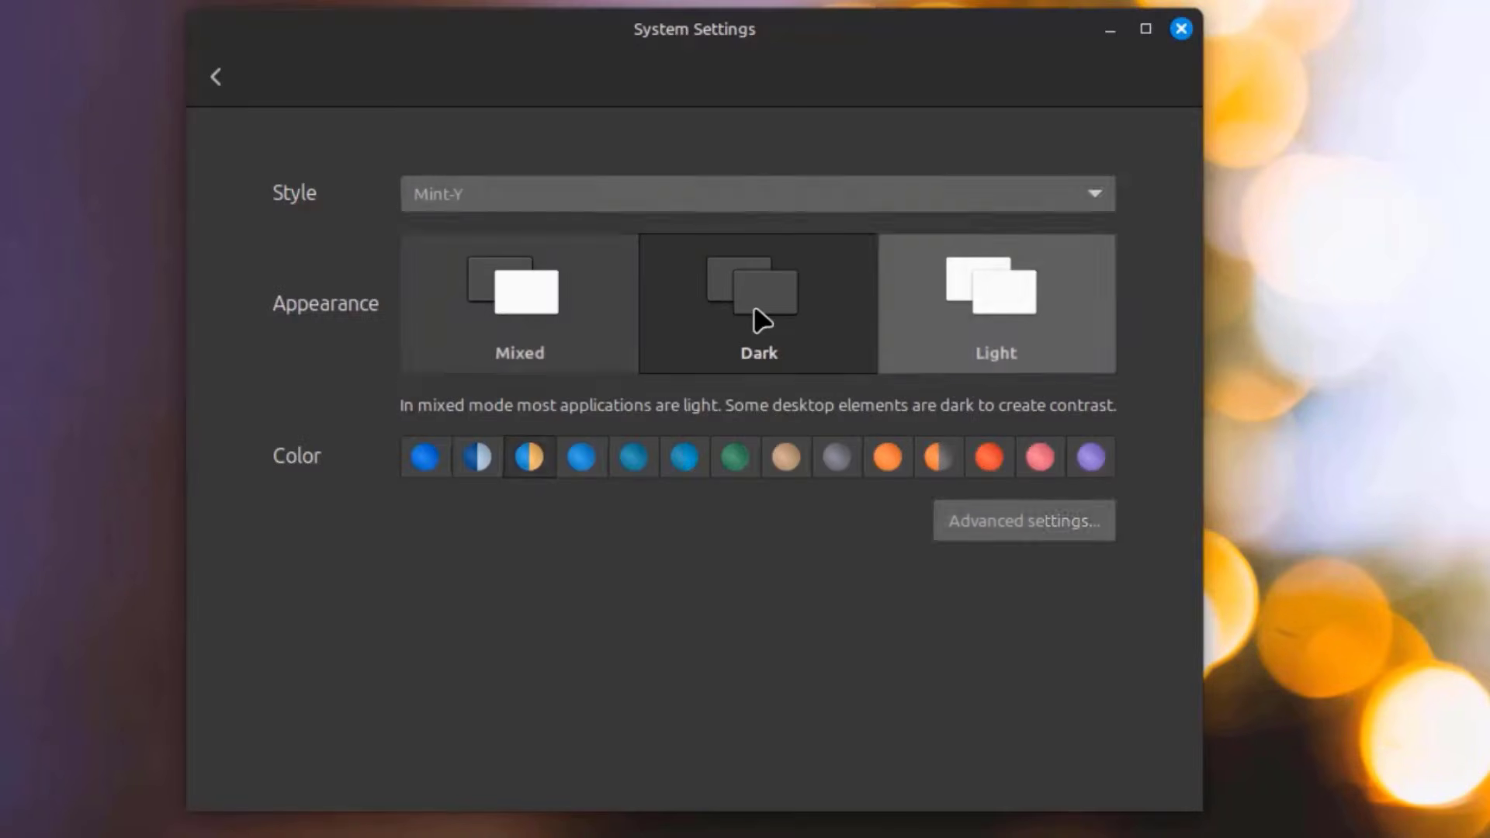
Try the Mint-X and Mint-L desktop styles
{"action": "left_click", "coordinate": [816, 194]}
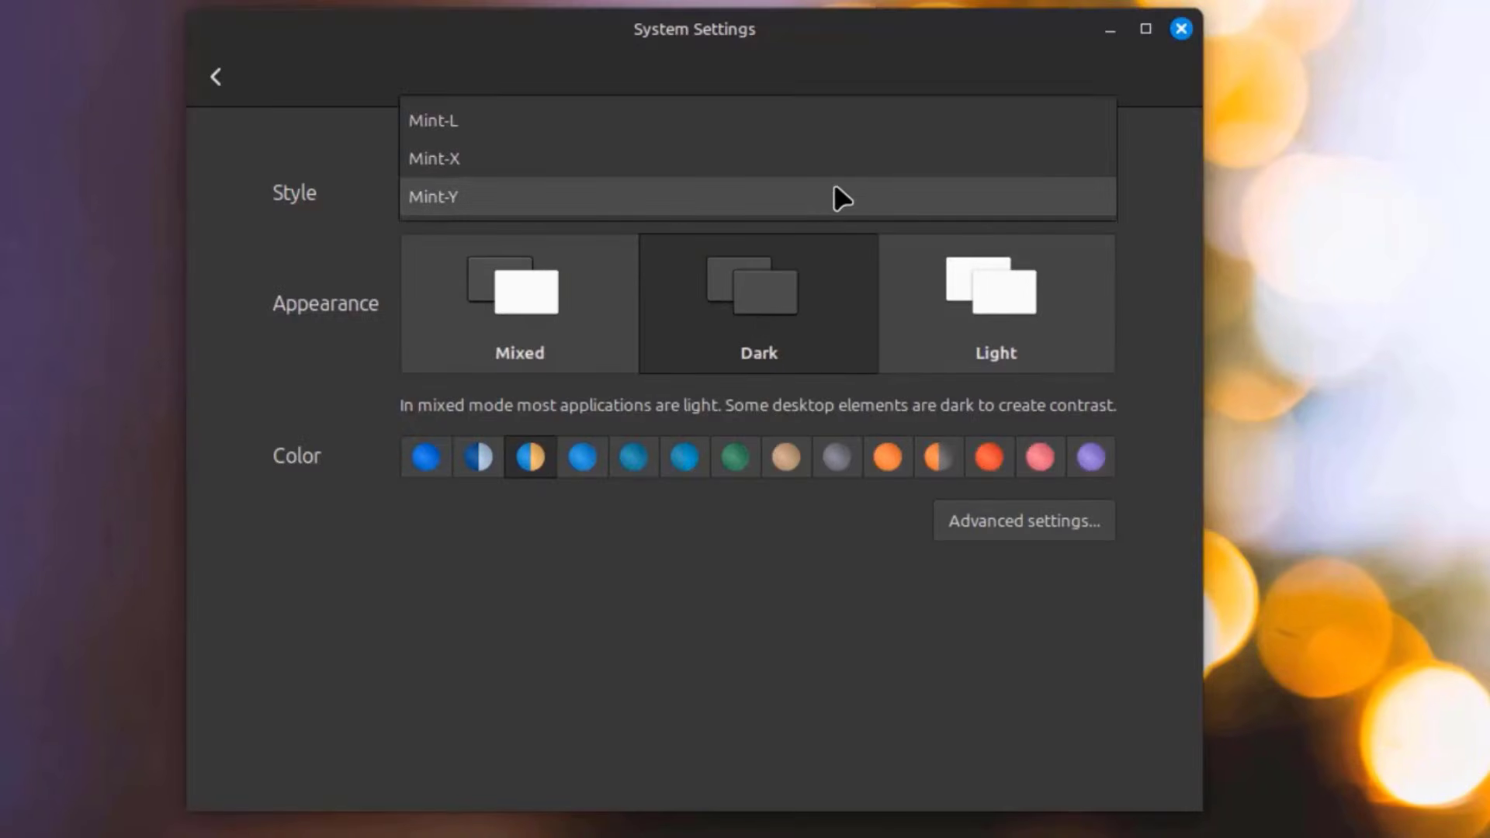
{"action": "left_click", "coordinate": [721, 162]}
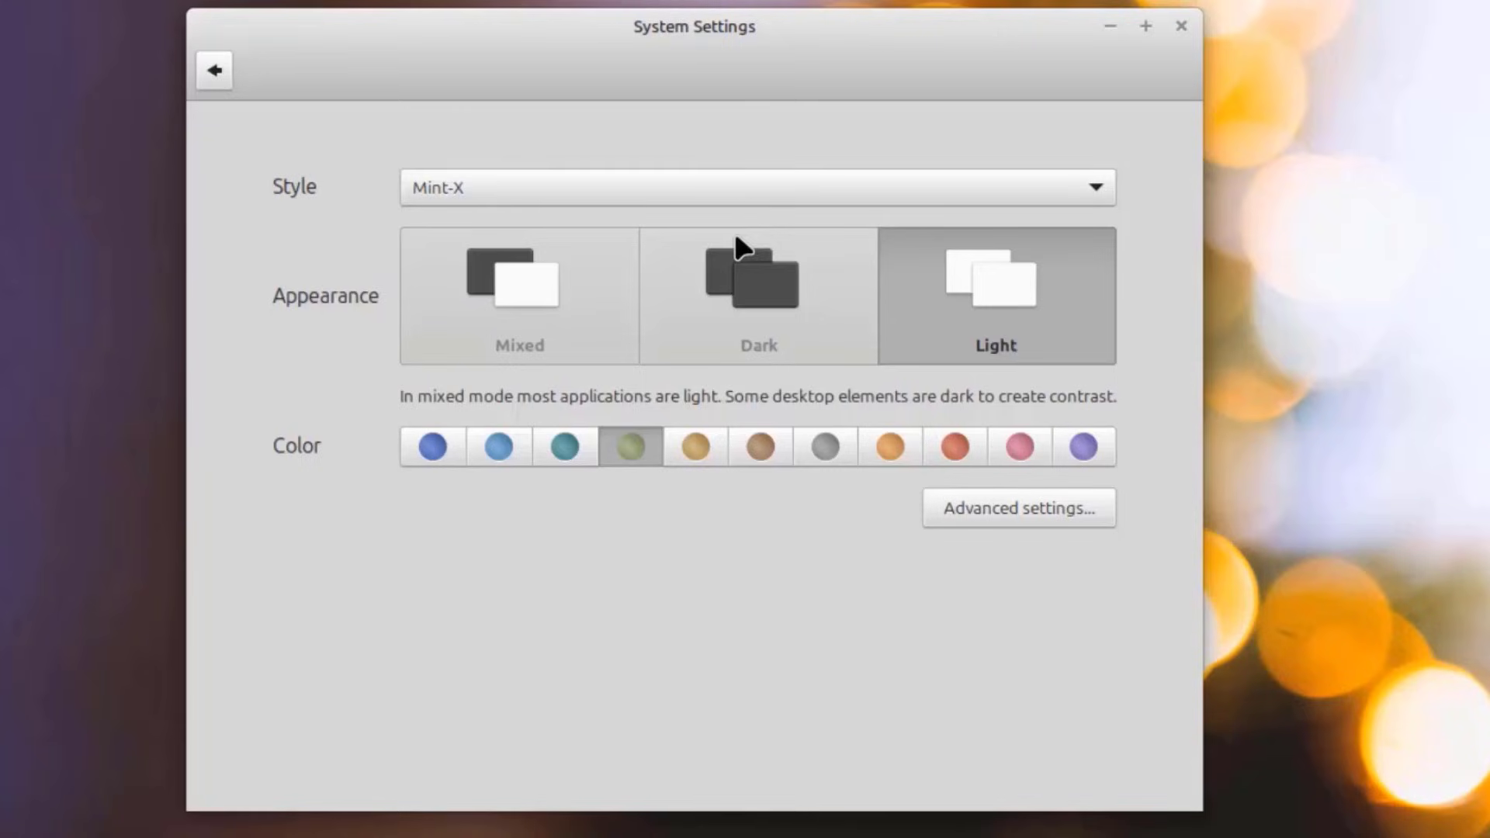
{"action": "left_click", "coordinate": [742, 190]}
{"action": "left_click", "coordinate": [693, 155]}
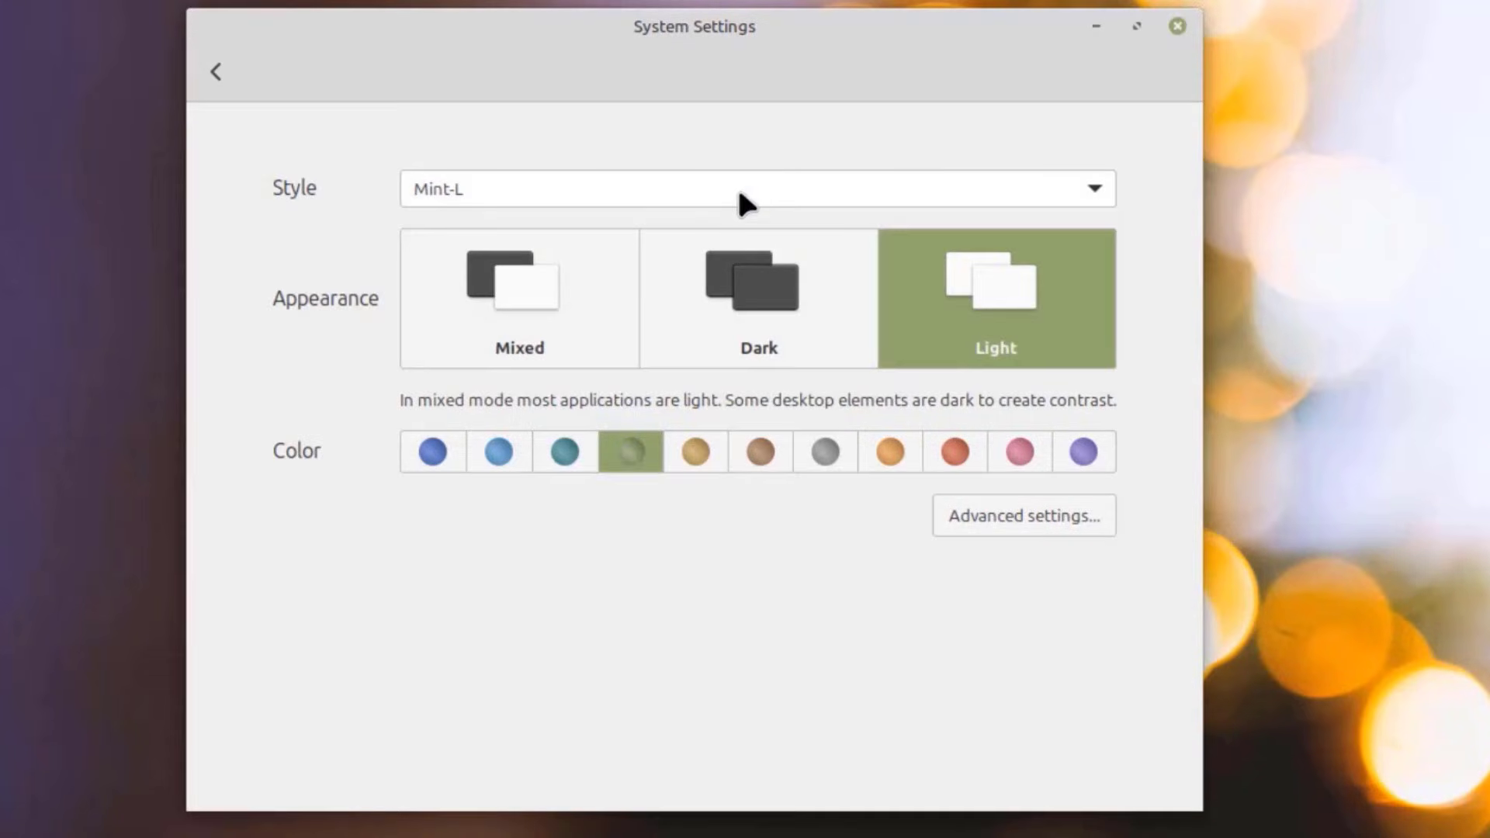
Set the theme style to Mint-Y with the Dark appearance
{"action": "left_click", "coordinate": [740, 190]}
{"action": "left_click", "coordinate": [725, 281]}
{"action": "left_click", "coordinate": [720, 271]}
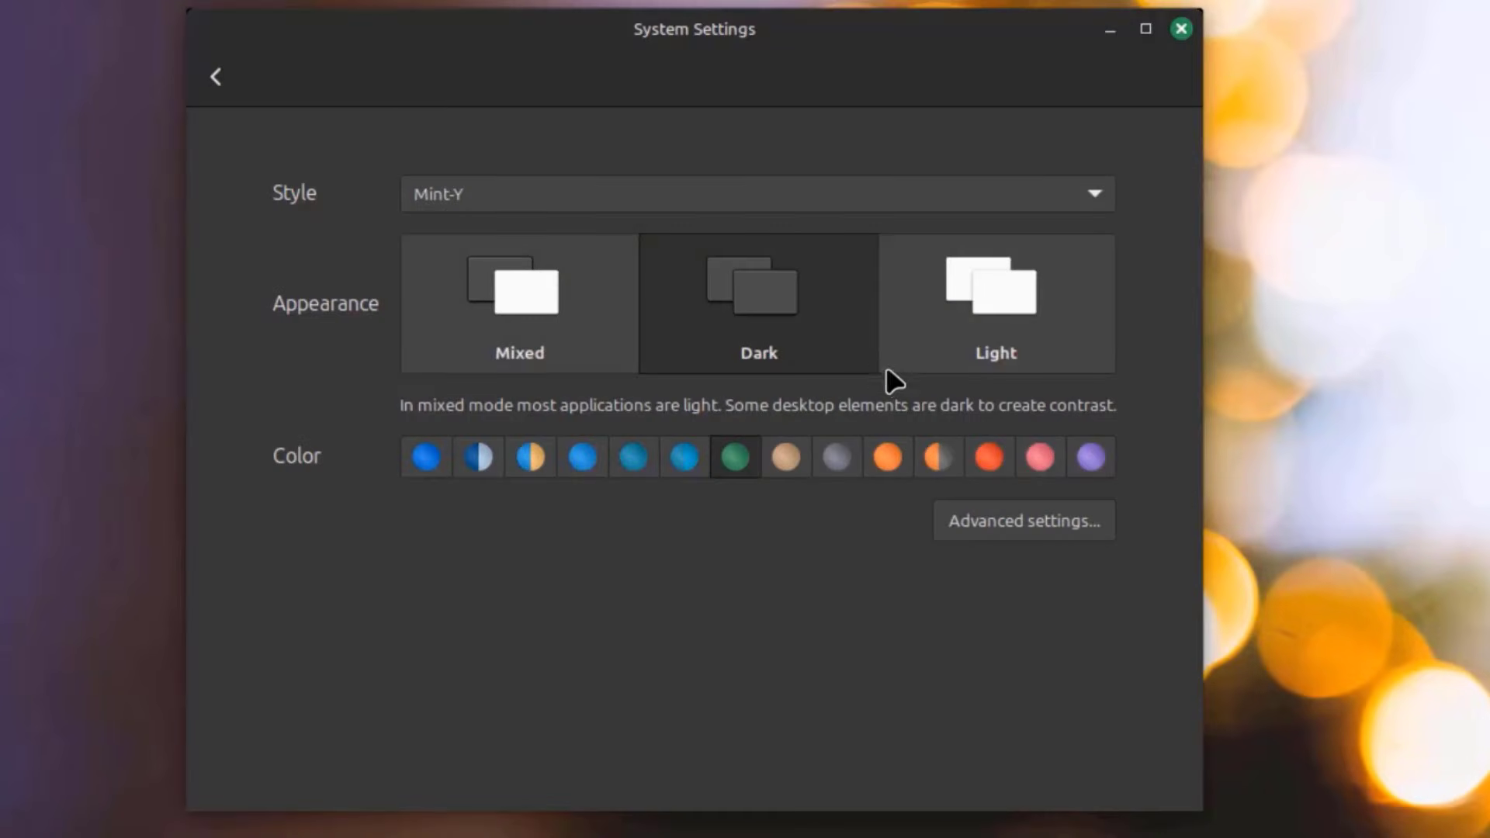
Open the advanced theme settings and view the available mouse pointer themes, keeping Bibata-Modern-Classic
{"action": "left_click", "coordinate": [967, 526]}
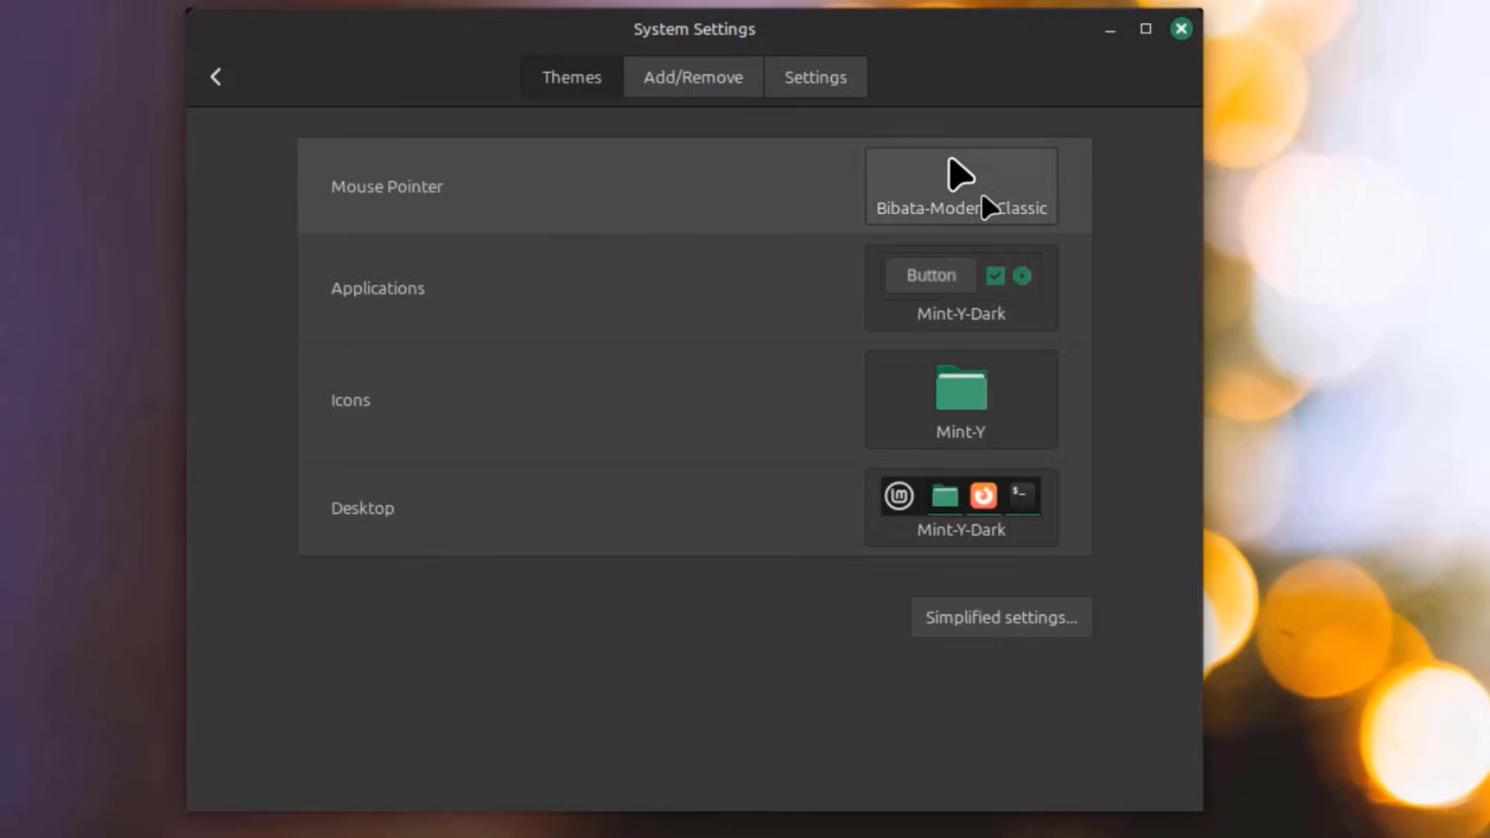
{"action": "left_click", "coordinate": [982, 198]}
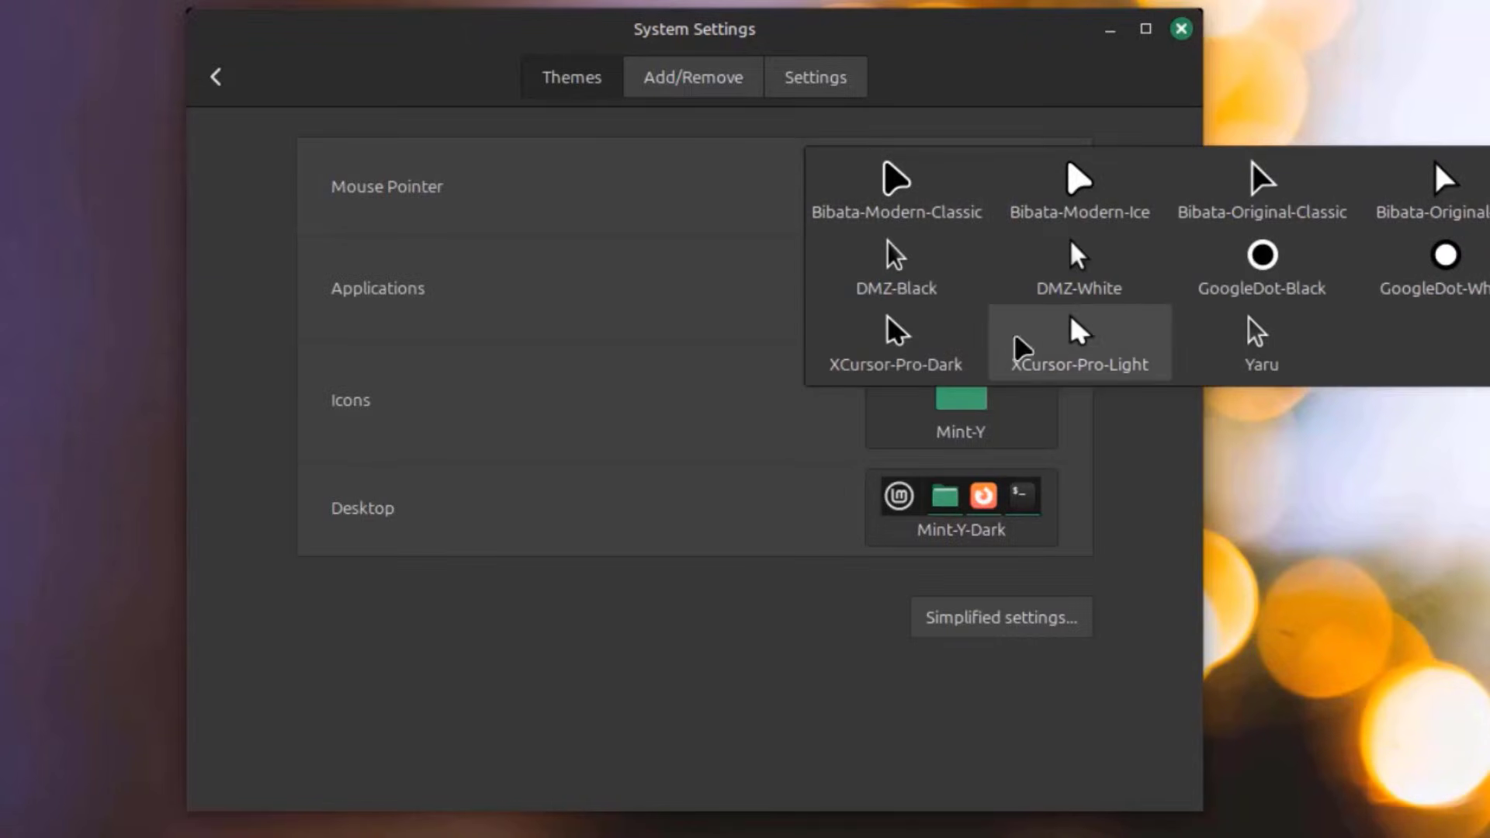
{"action": "left_click", "coordinate": [710, 262]}
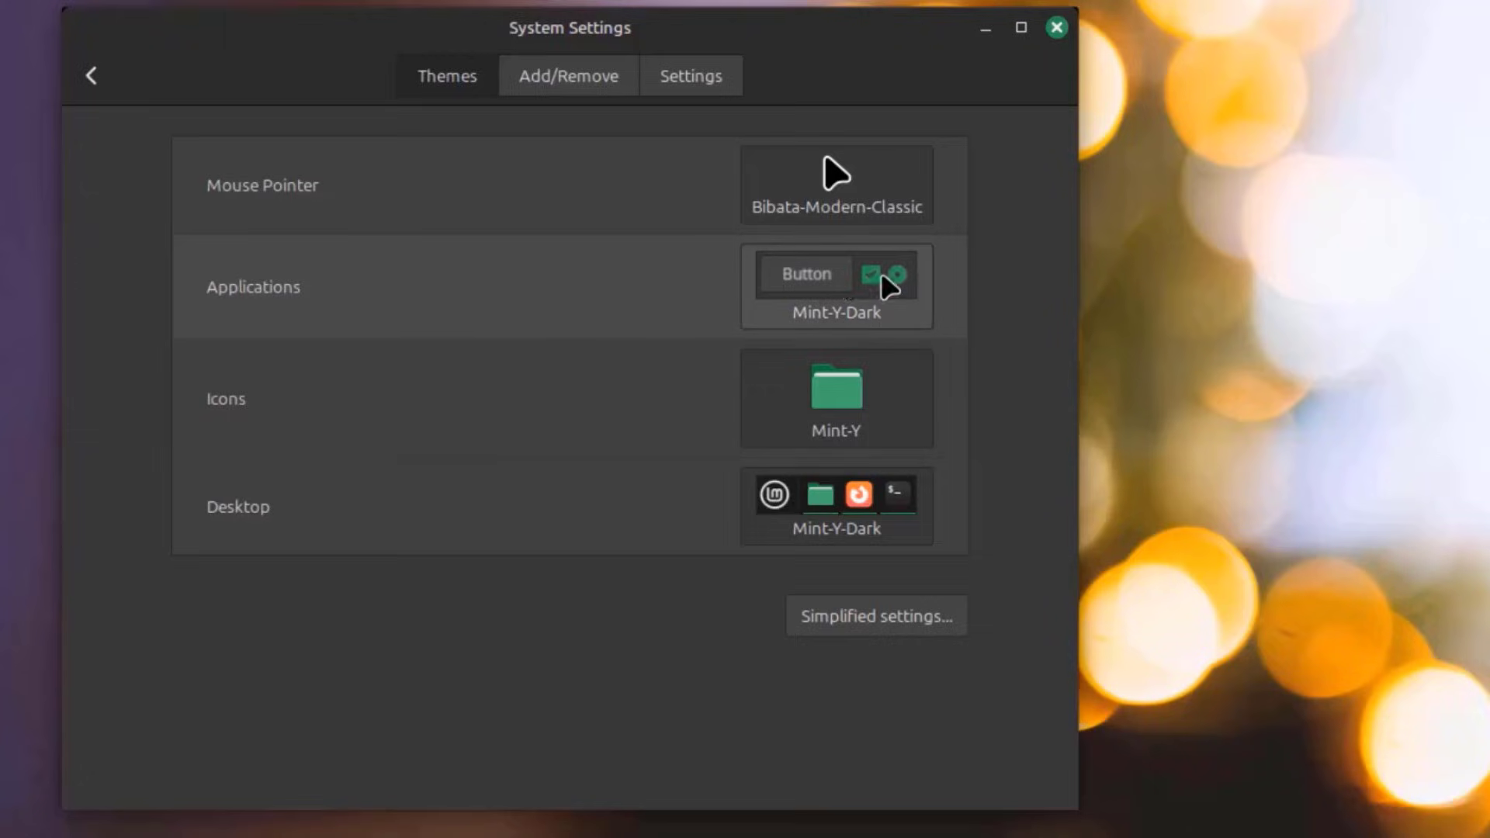
Browse the full list of application themes and apply Mint-Y
{"action": "left_click", "coordinate": [822, 269]}
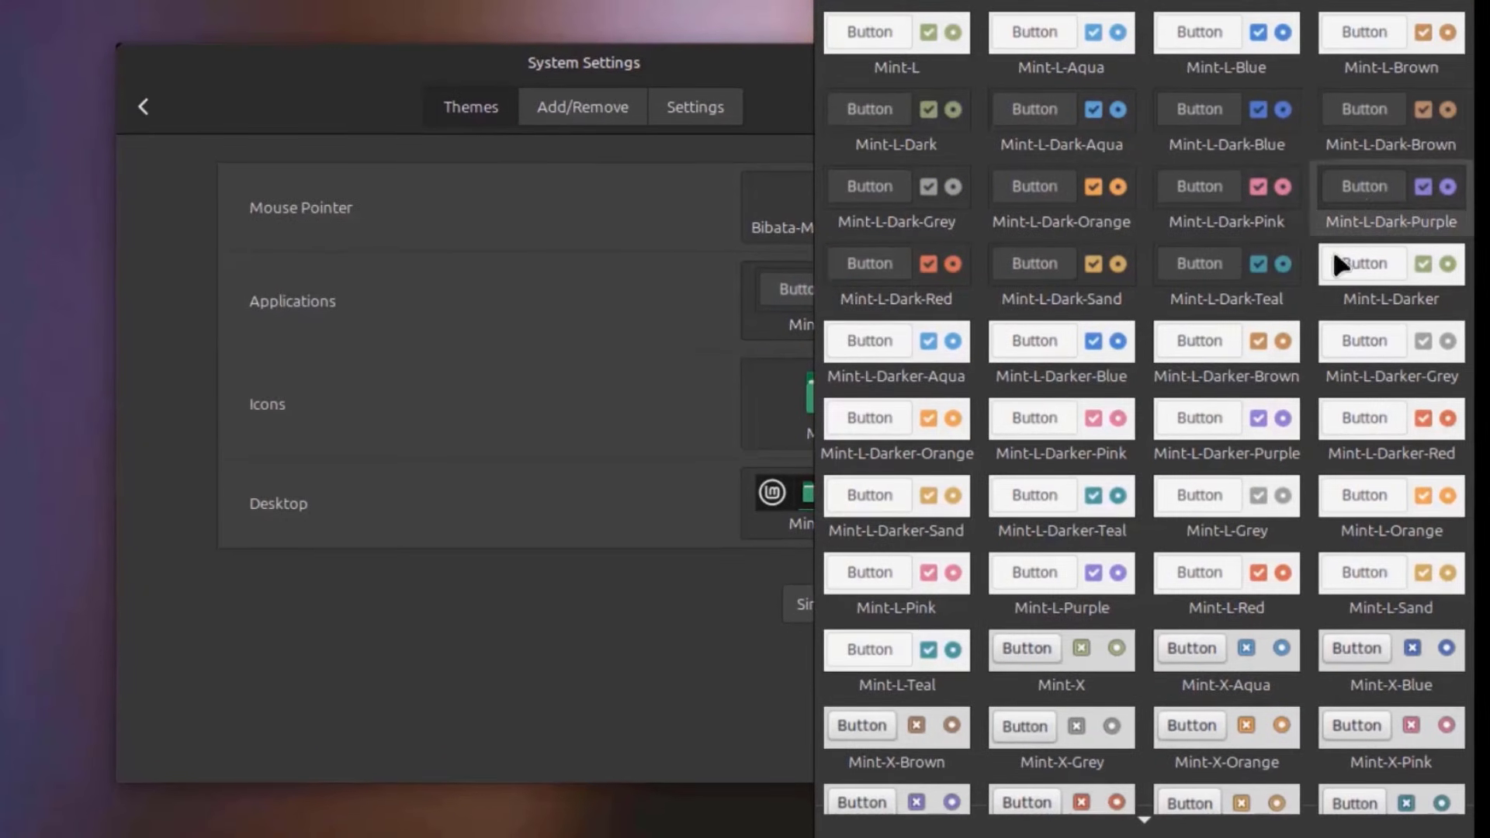
{"action": "scroll", "coordinate": [1204, 506], "scroll_direction": "down", "scroll_amount": 5}
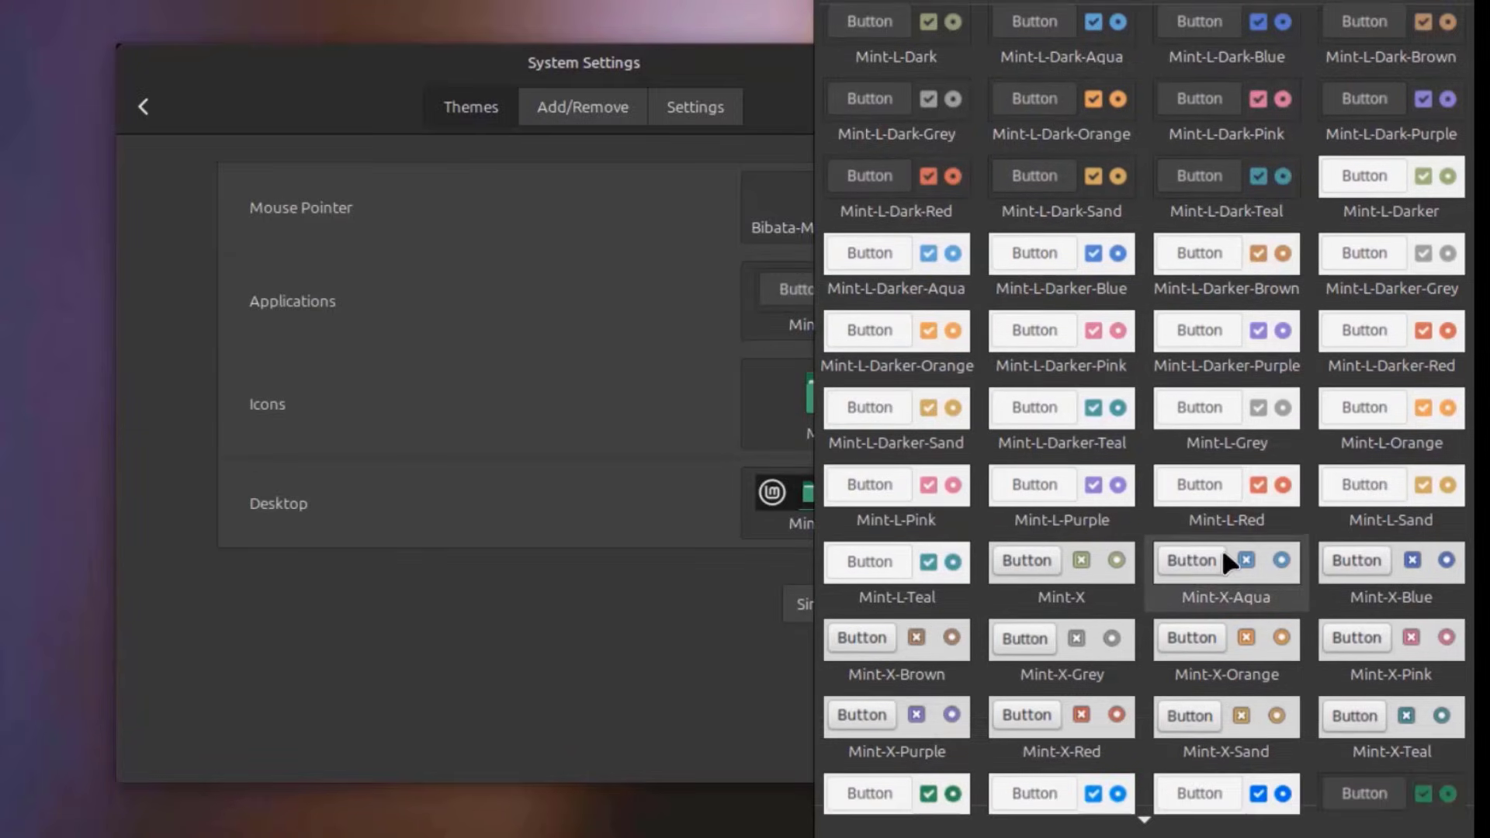
{"action": "scroll", "coordinate": [1250, 586], "scroll_direction": "down", "scroll_amount": 7}
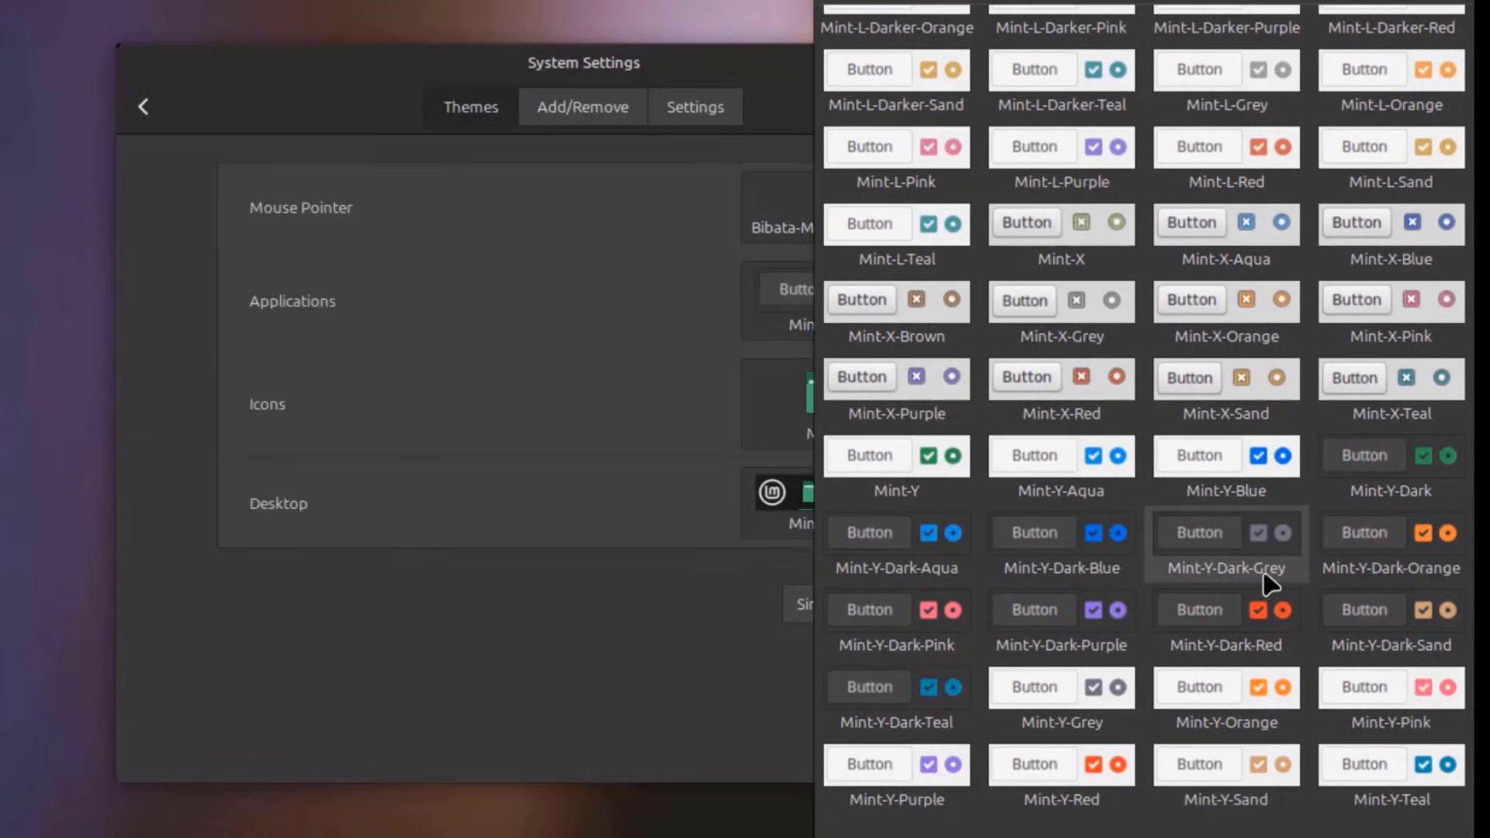
{"action": "left_click", "coordinate": [911, 475]}
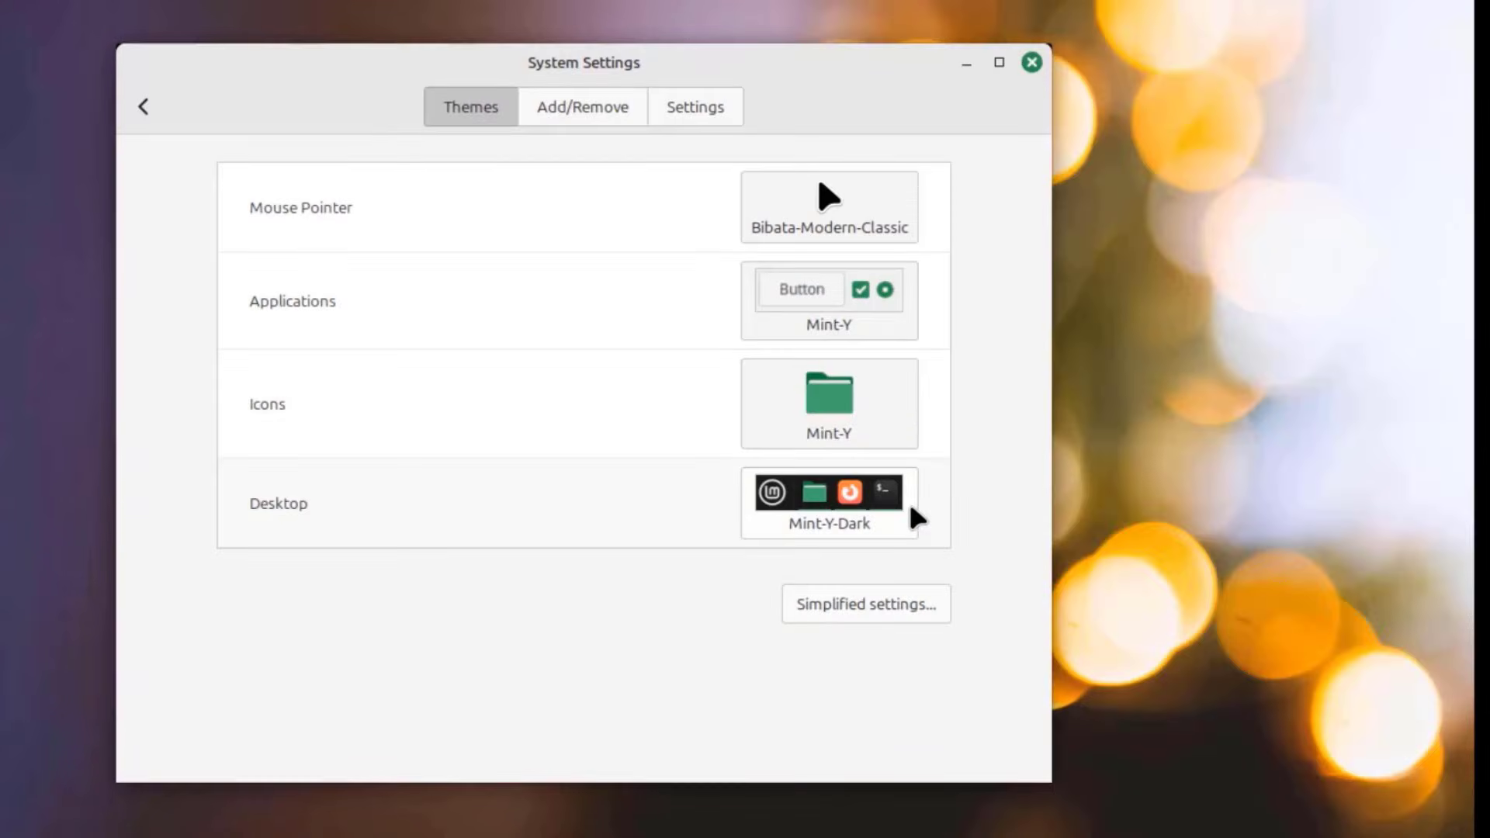
Try the Mint-L-Dark-Sand, Mint-L-Dark-Pink, Mint-L-Dark-Brown and Mint-L-Darker-Pink application themes
{"action": "left_click", "coordinate": [846, 310]}
{"action": "left_click", "coordinate": [1080, 286]}
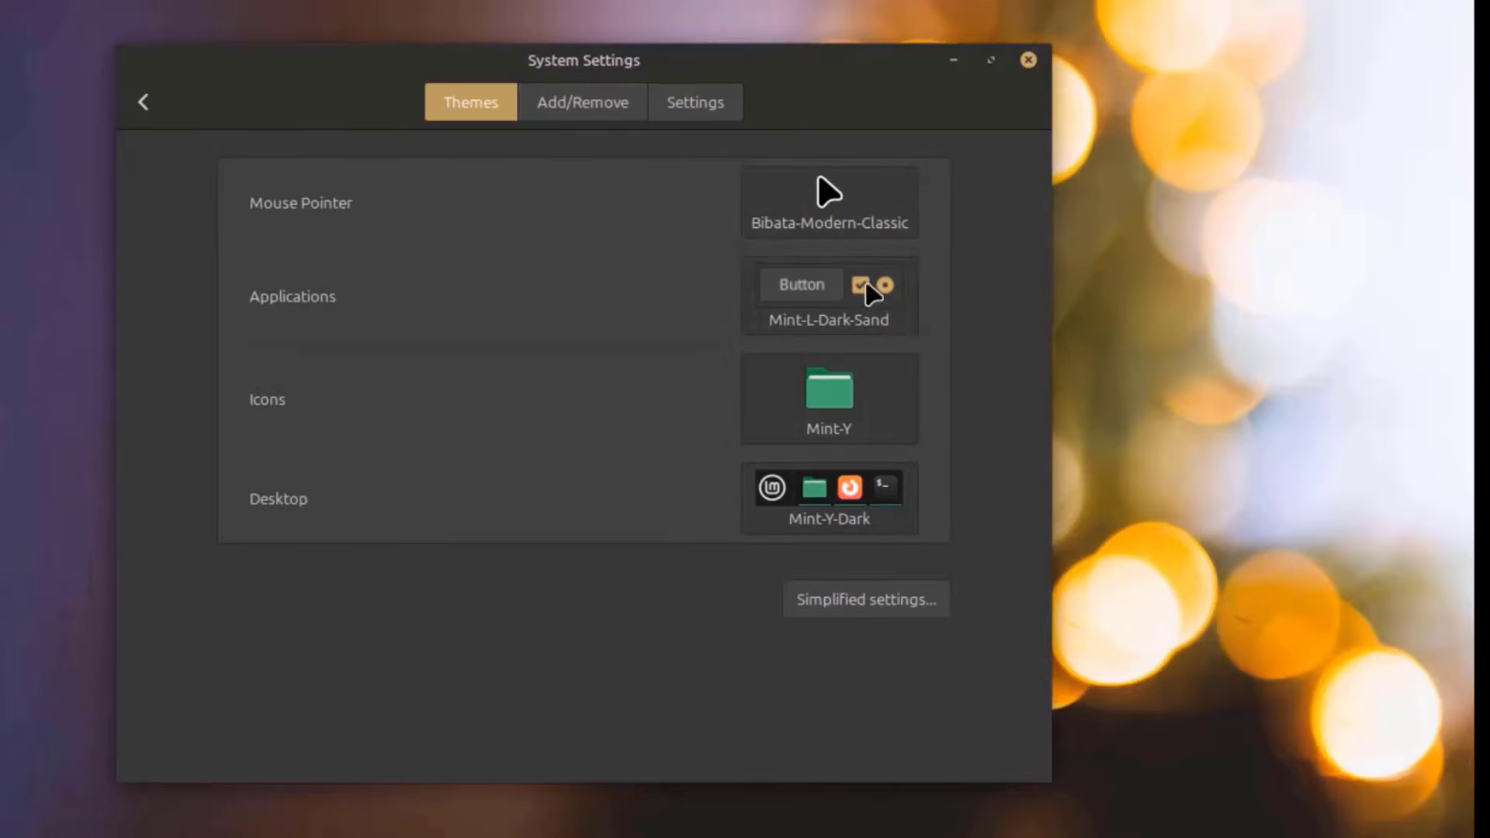
{"action": "left_click", "coordinate": [869, 318]}
{"action": "left_click", "coordinate": [1260, 201]}
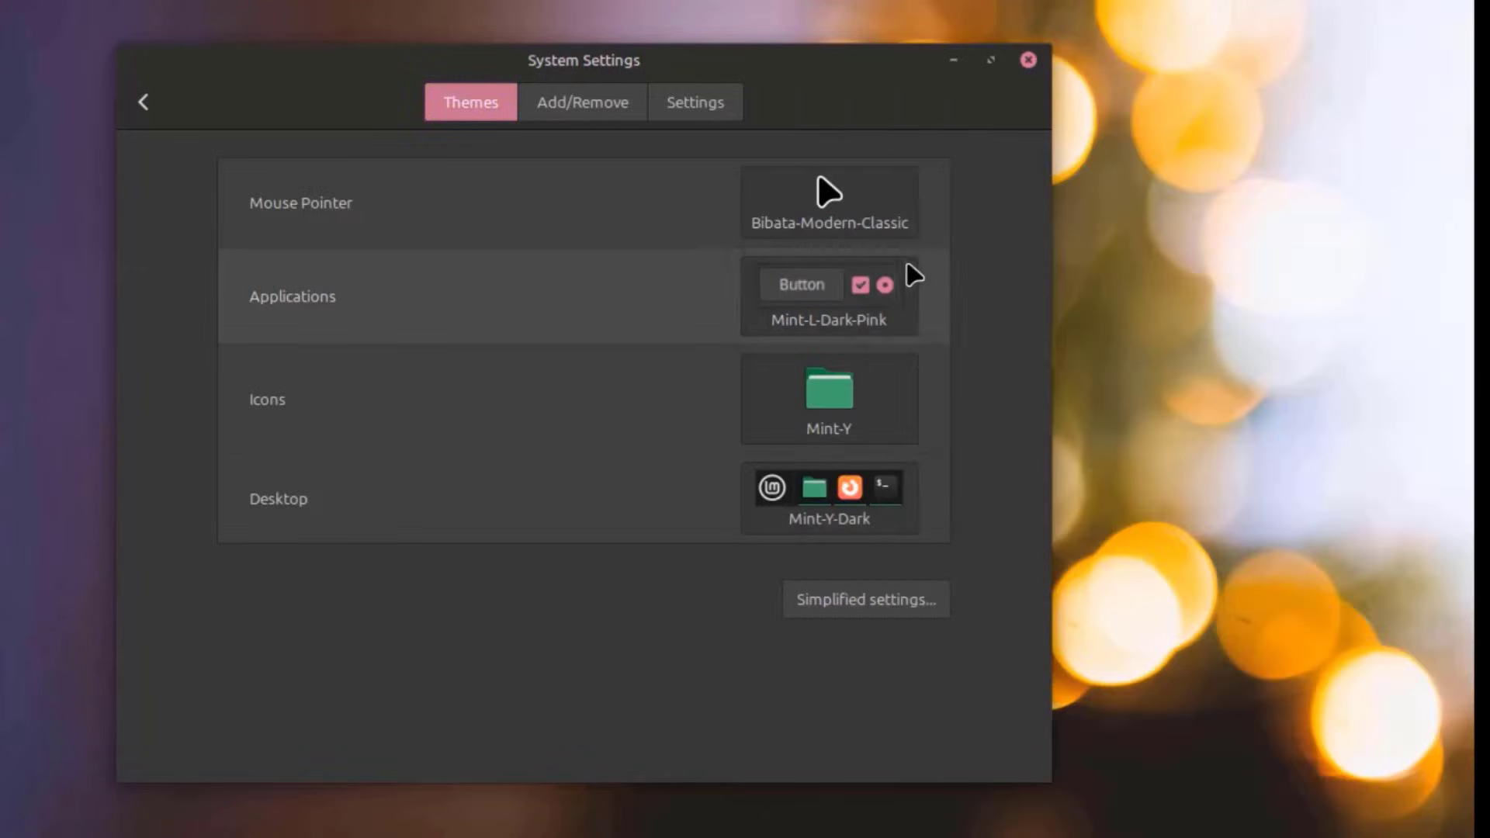
{"action": "left_click", "coordinate": [873, 306]}
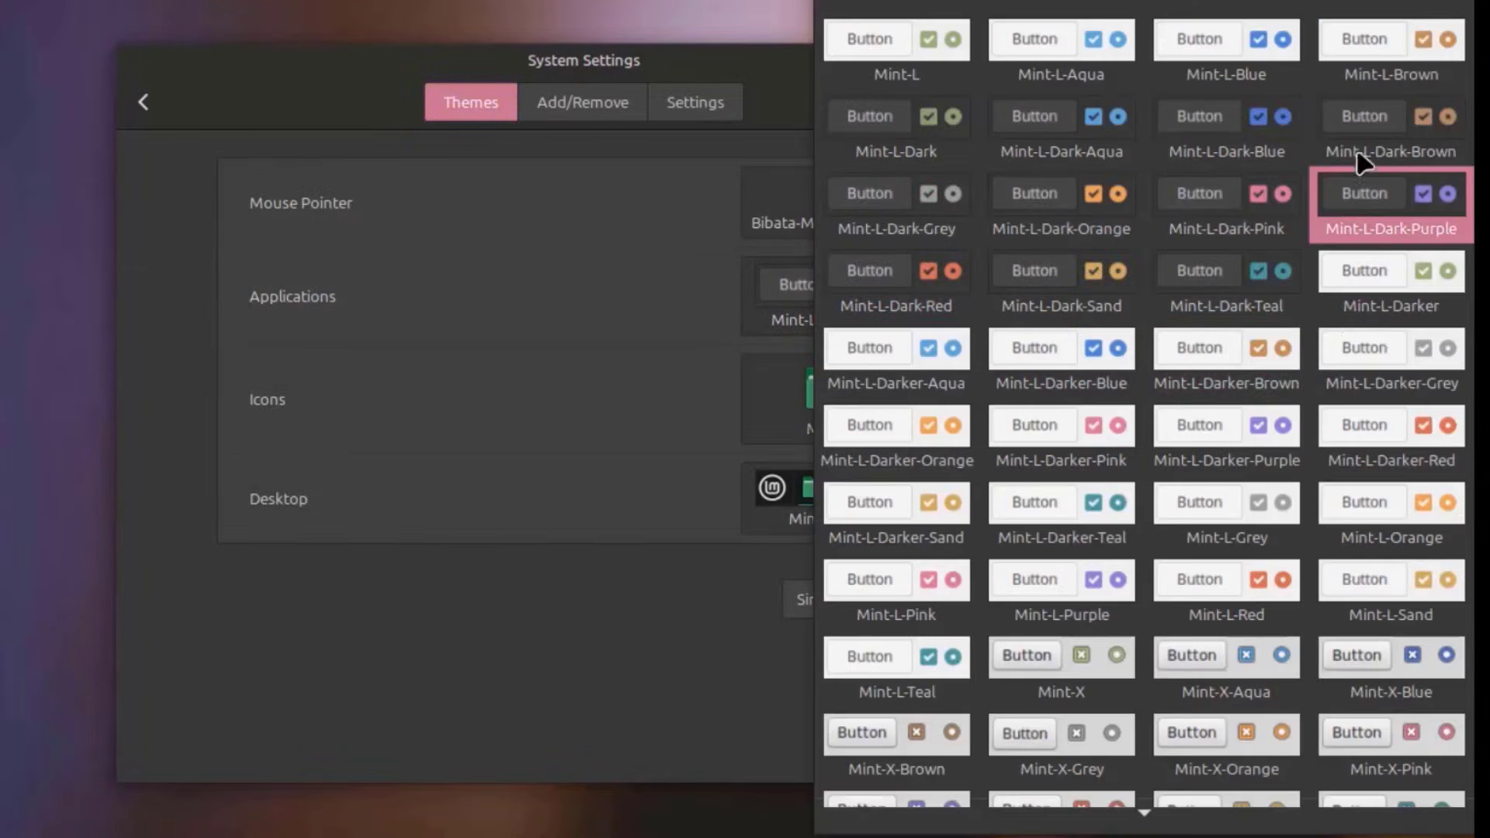
{"action": "left_click", "coordinate": [1350, 153]}
{"action": "left_click", "coordinate": [829, 292]}
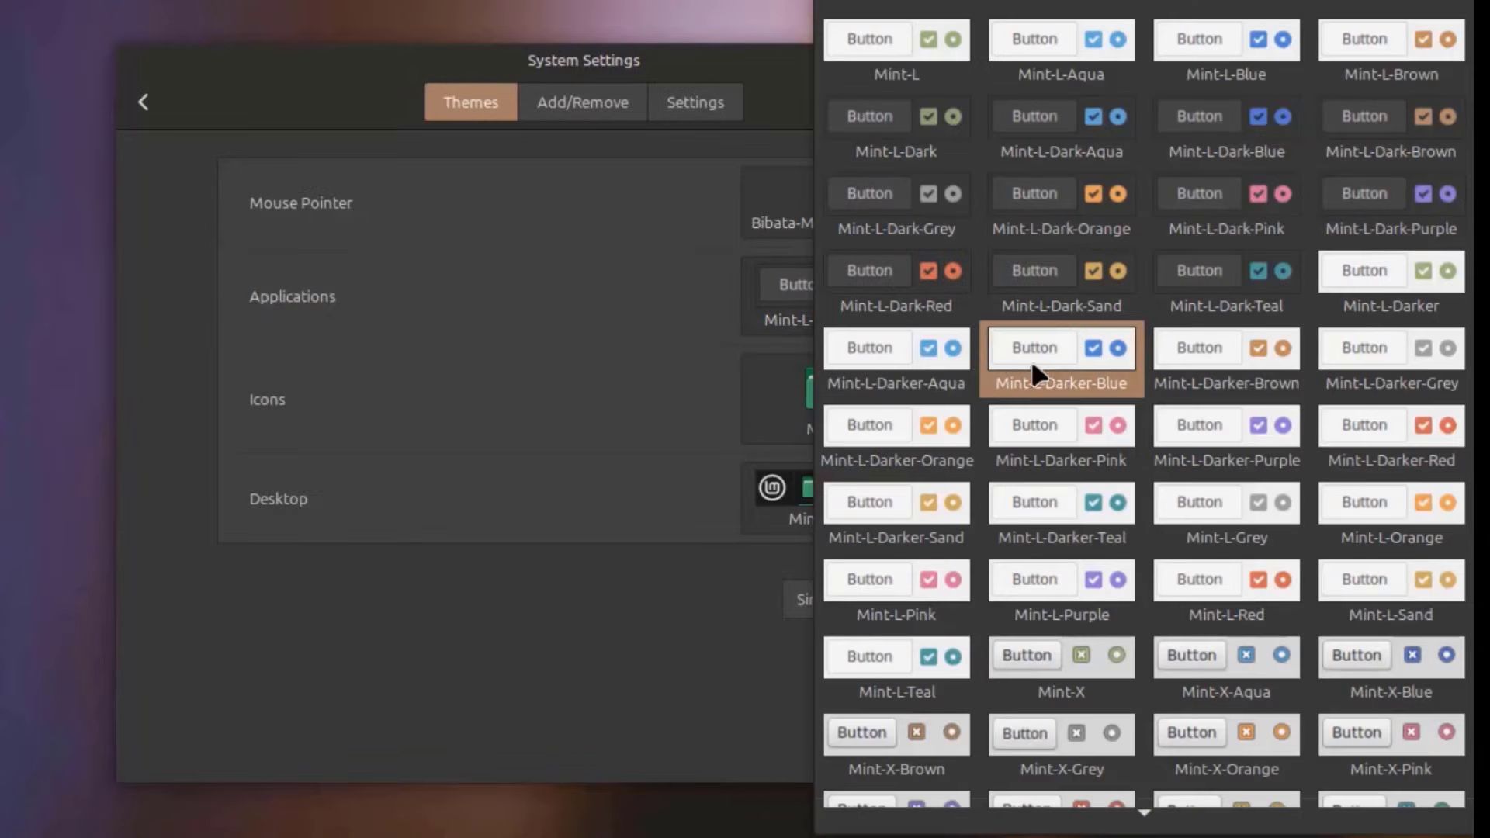
{"action": "left_click", "coordinate": [1011, 442]}
Set the application theme to Mint-L-Dark-Sand
{"action": "left_click", "coordinate": [813, 272]}
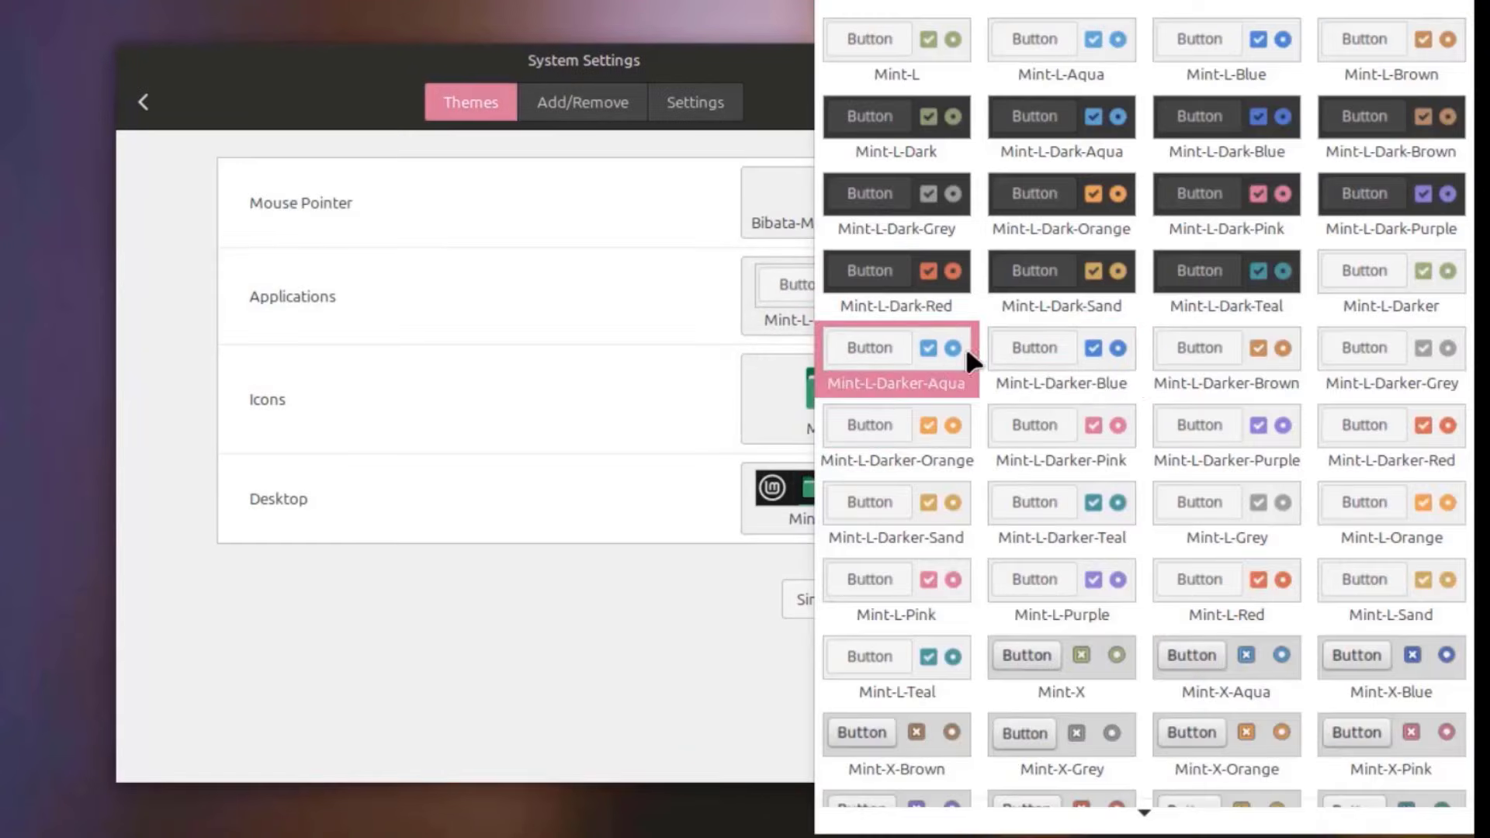
{"action": "left_click", "coordinate": [1051, 296]}
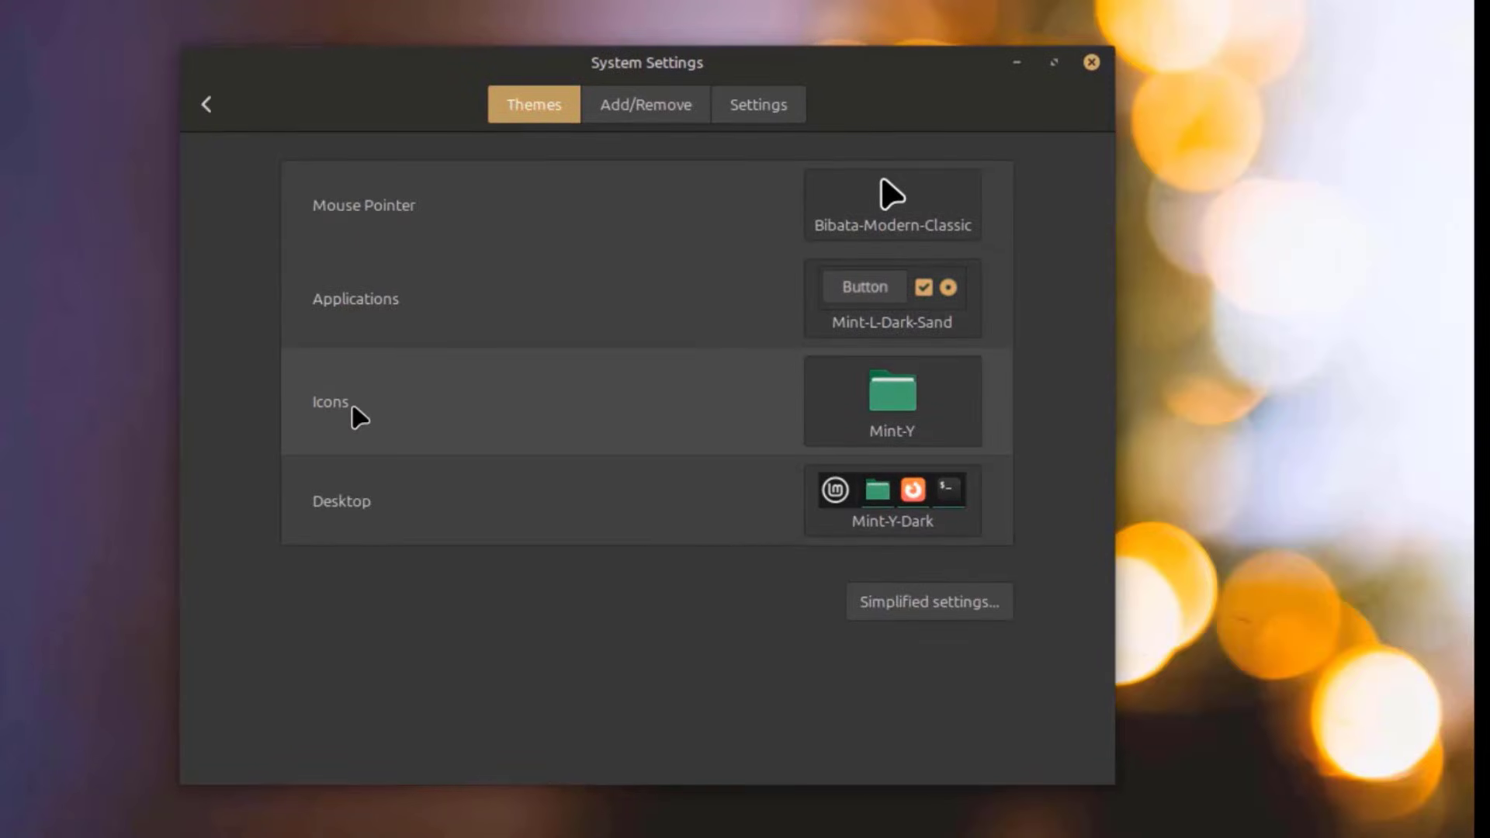
Try the Mint-L-Red icon theme, browse the remaining icon themes, and set the icons to Papirus-Dark
{"action": "left_click", "coordinate": [858, 416]}
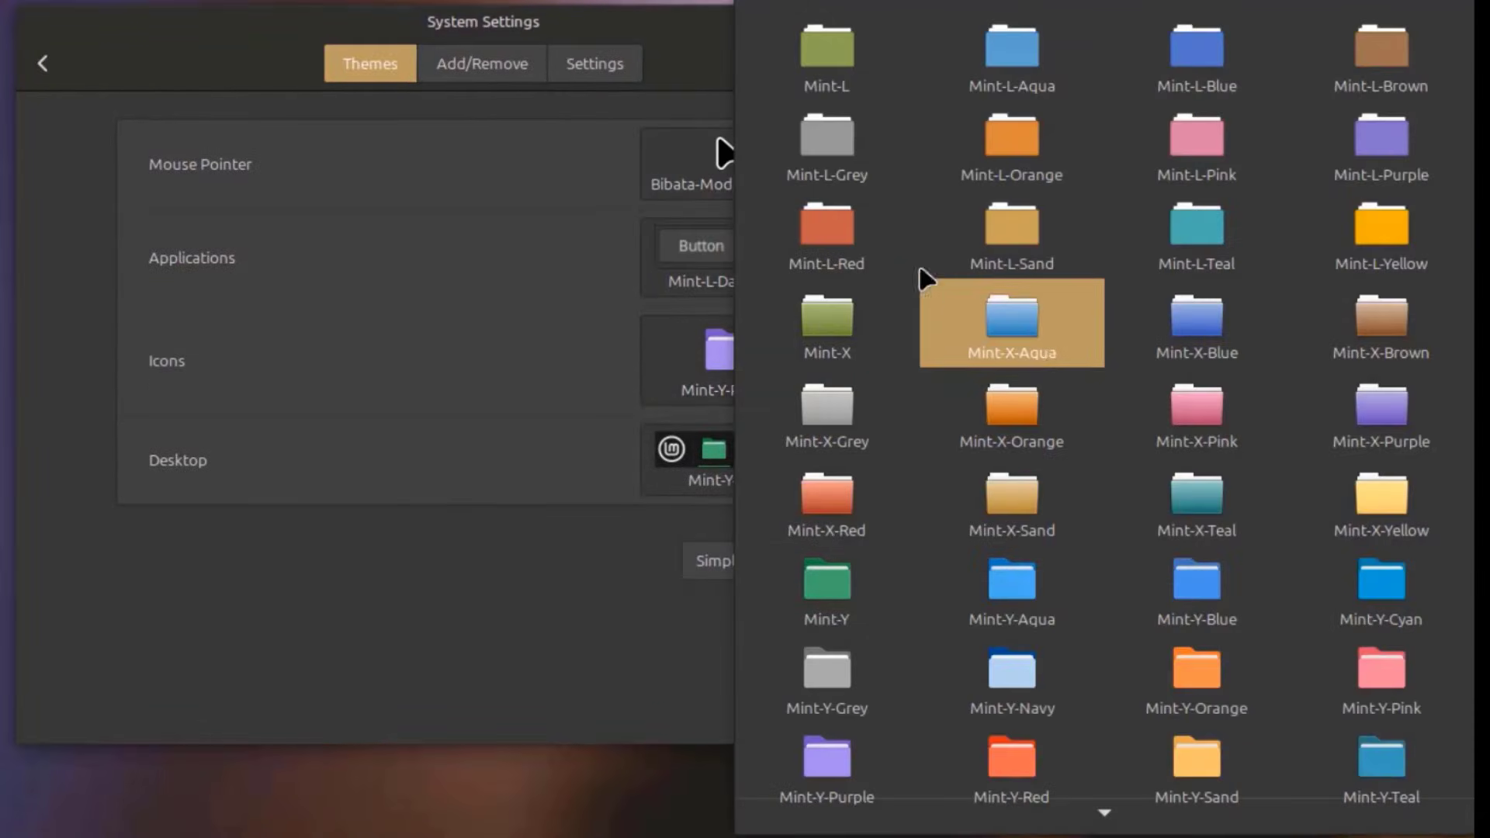
{"action": "left_click", "coordinate": [859, 253]}
{"action": "left_click", "coordinate": [744, 367]}
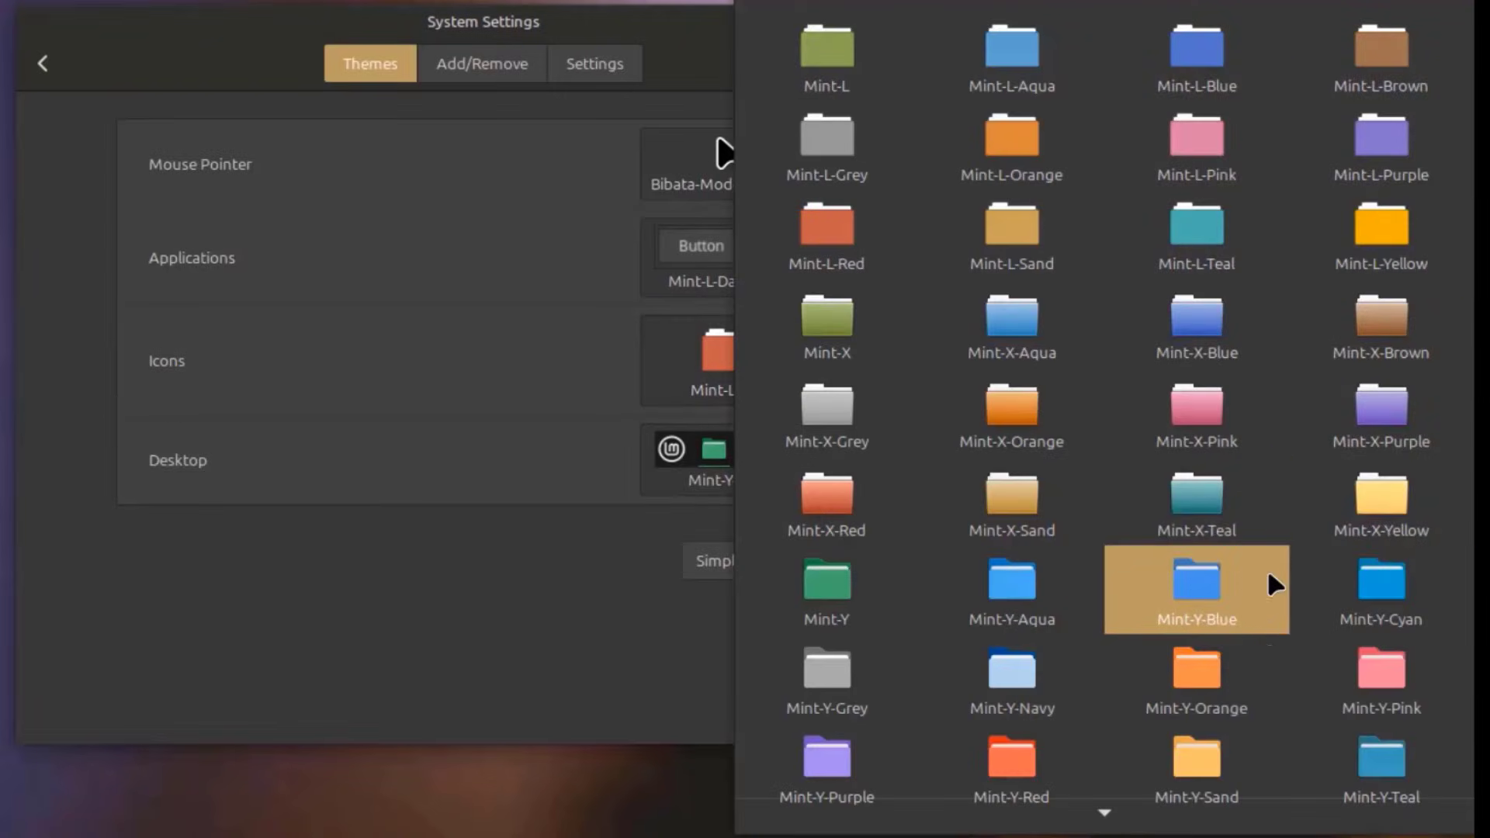
{"action": "scroll", "coordinate": [1267, 599], "scroll_direction": "down", "scroll_amount": 2}
{"action": "scroll", "coordinate": [1280, 609], "scroll_direction": "down", "scroll_amount": 4}
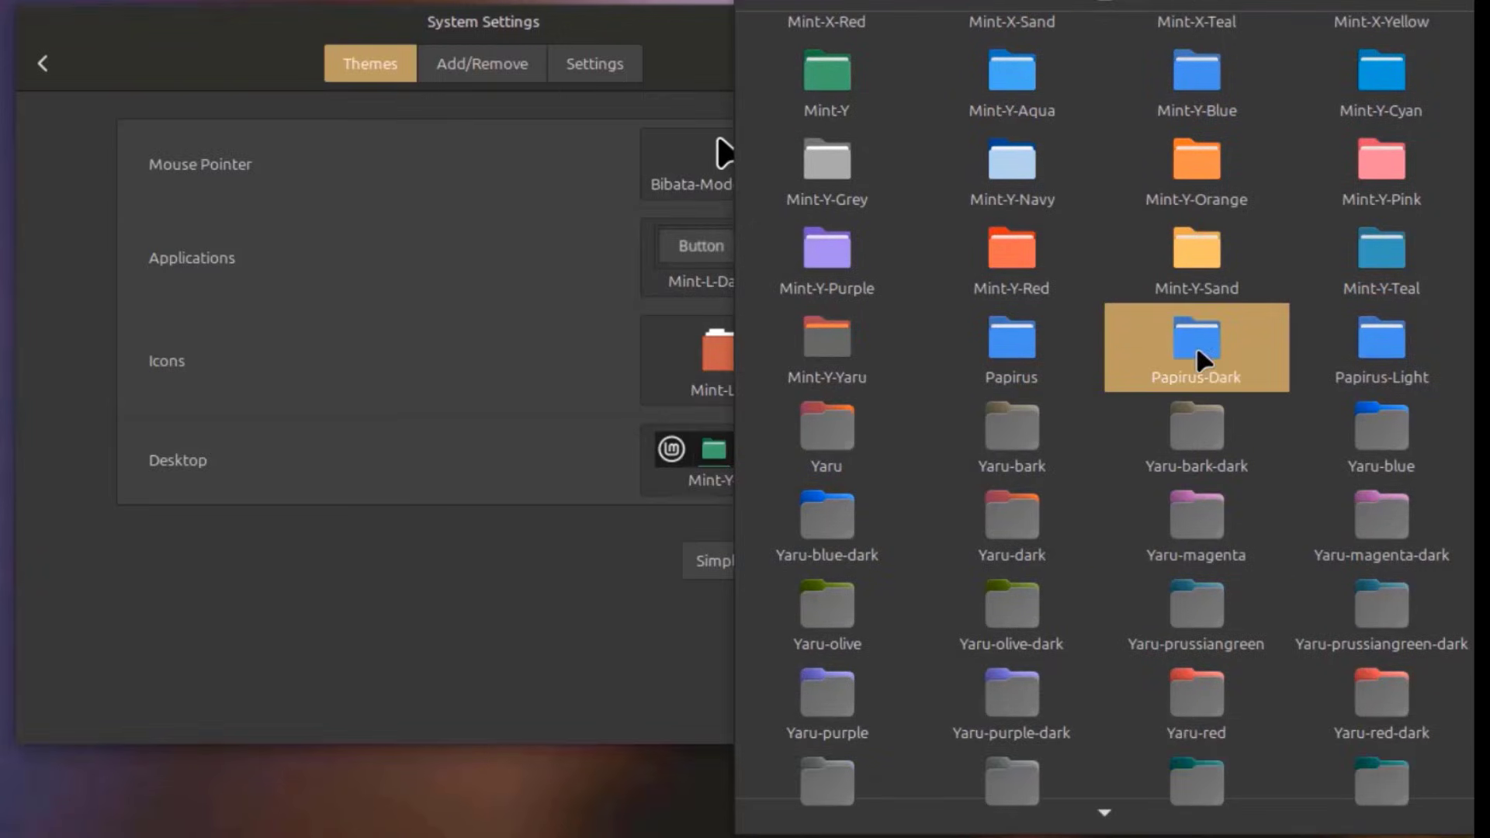
{"action": "left_click", "coordinate": [1197, 353]}
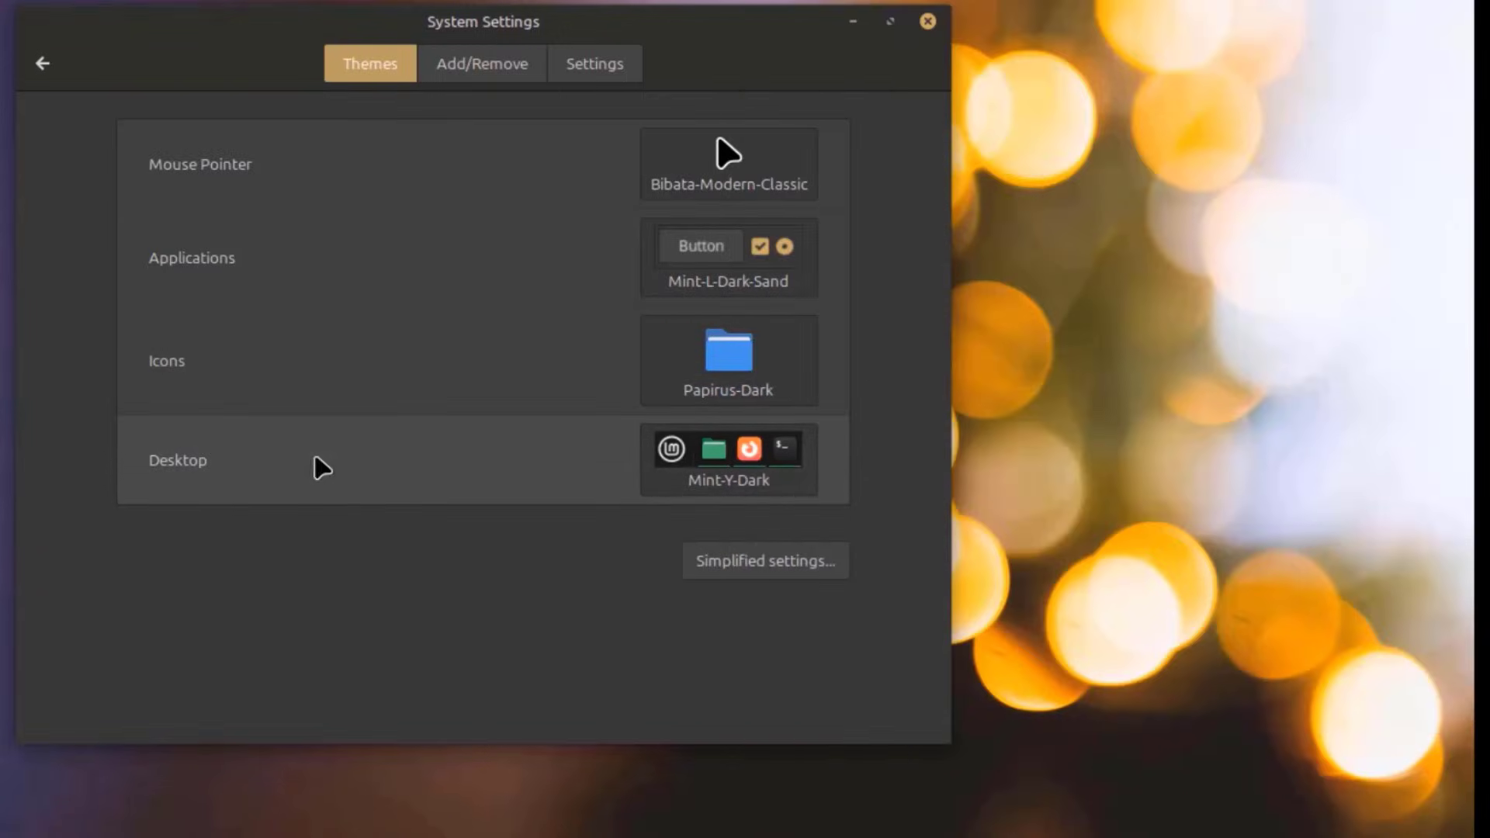
Try the Mint-Y-Teal and Mint-L-Grey desktop themes
{"action": "left_click", "coordinate": [764, 469]}
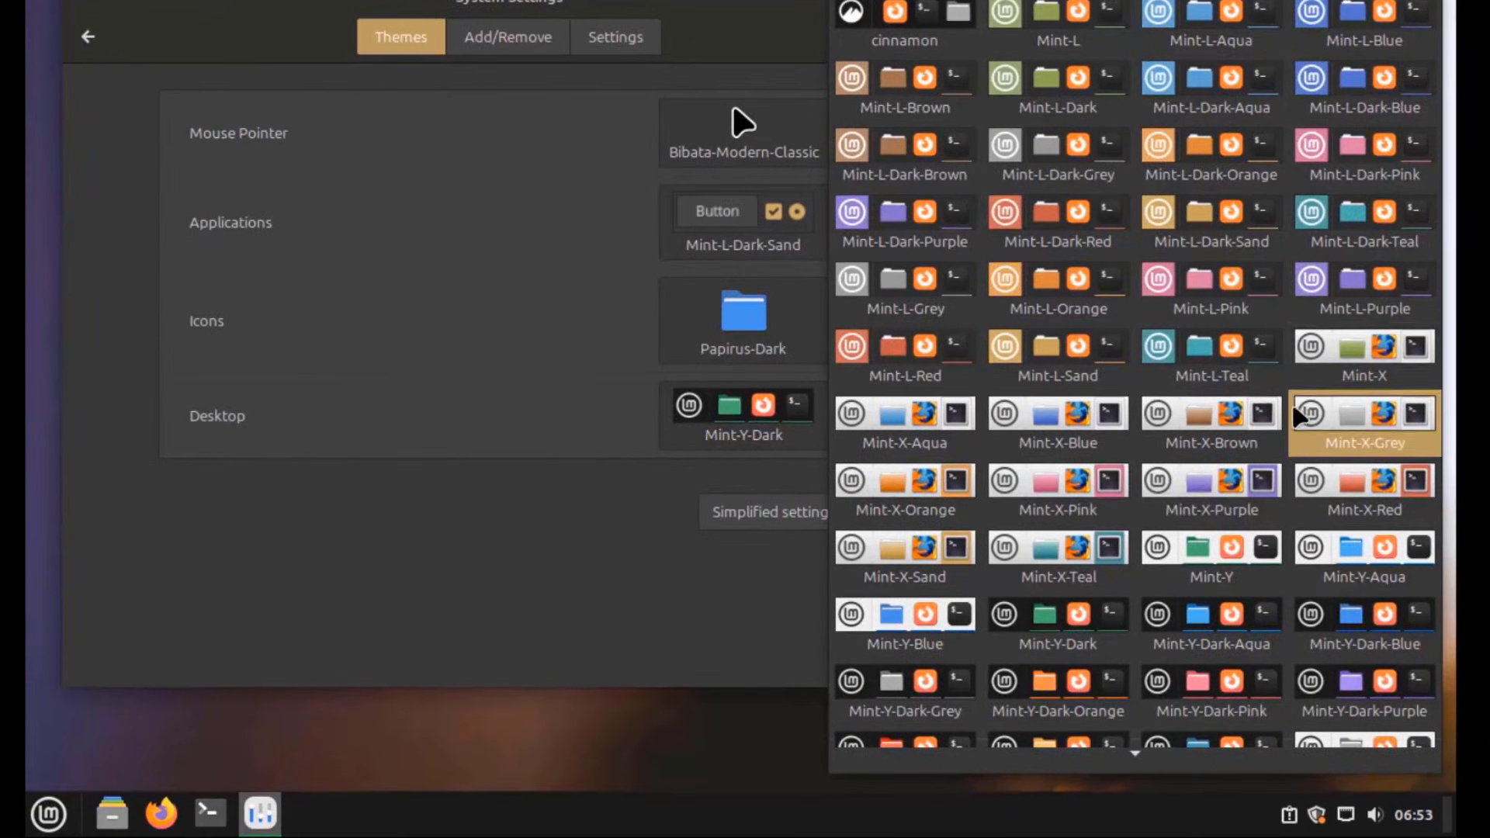
{"action": "scroll", "coordinate": [1291, 450], "scroll_direction": "down", "scroll_amount": 1}
{"action": "scroll", "coordinate": [1284, 702], "scroll_direction": "down", "scroll_amount": 5}
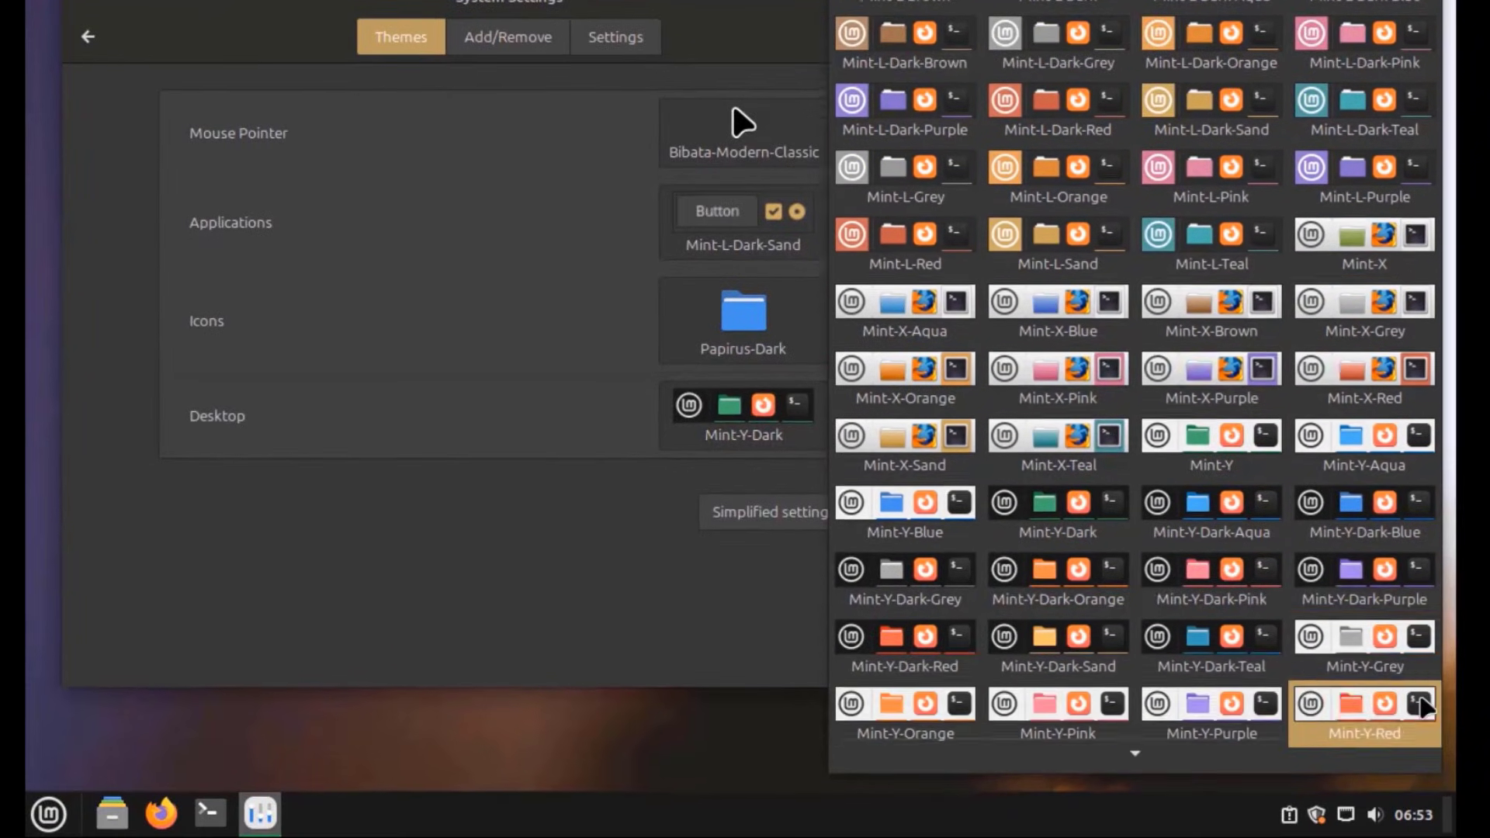
{"action": "left_click", "coordinate": [1097, 702]}
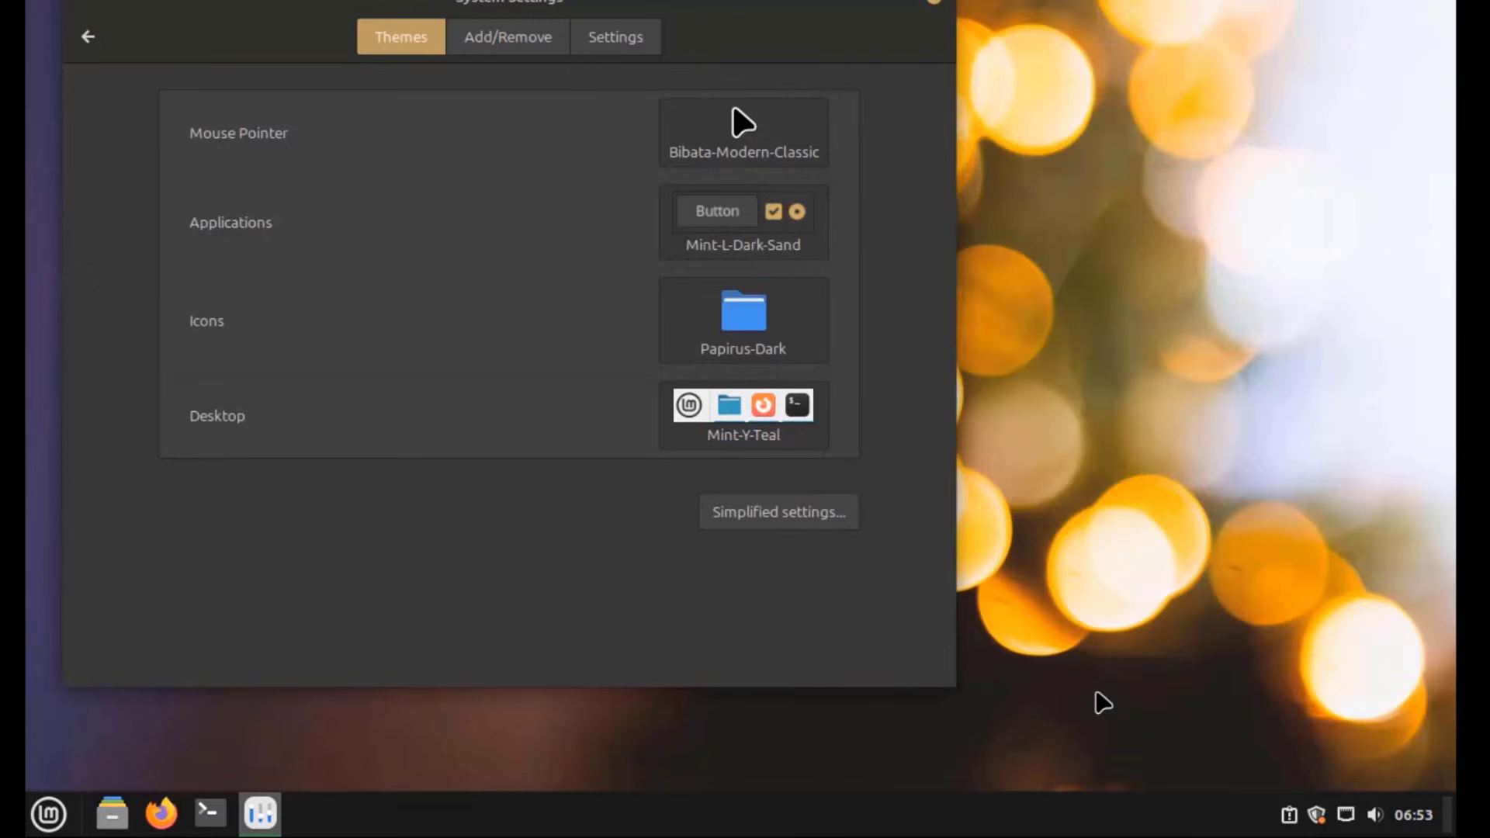
{"action": "left_click", "coordinate": [776, 436]}
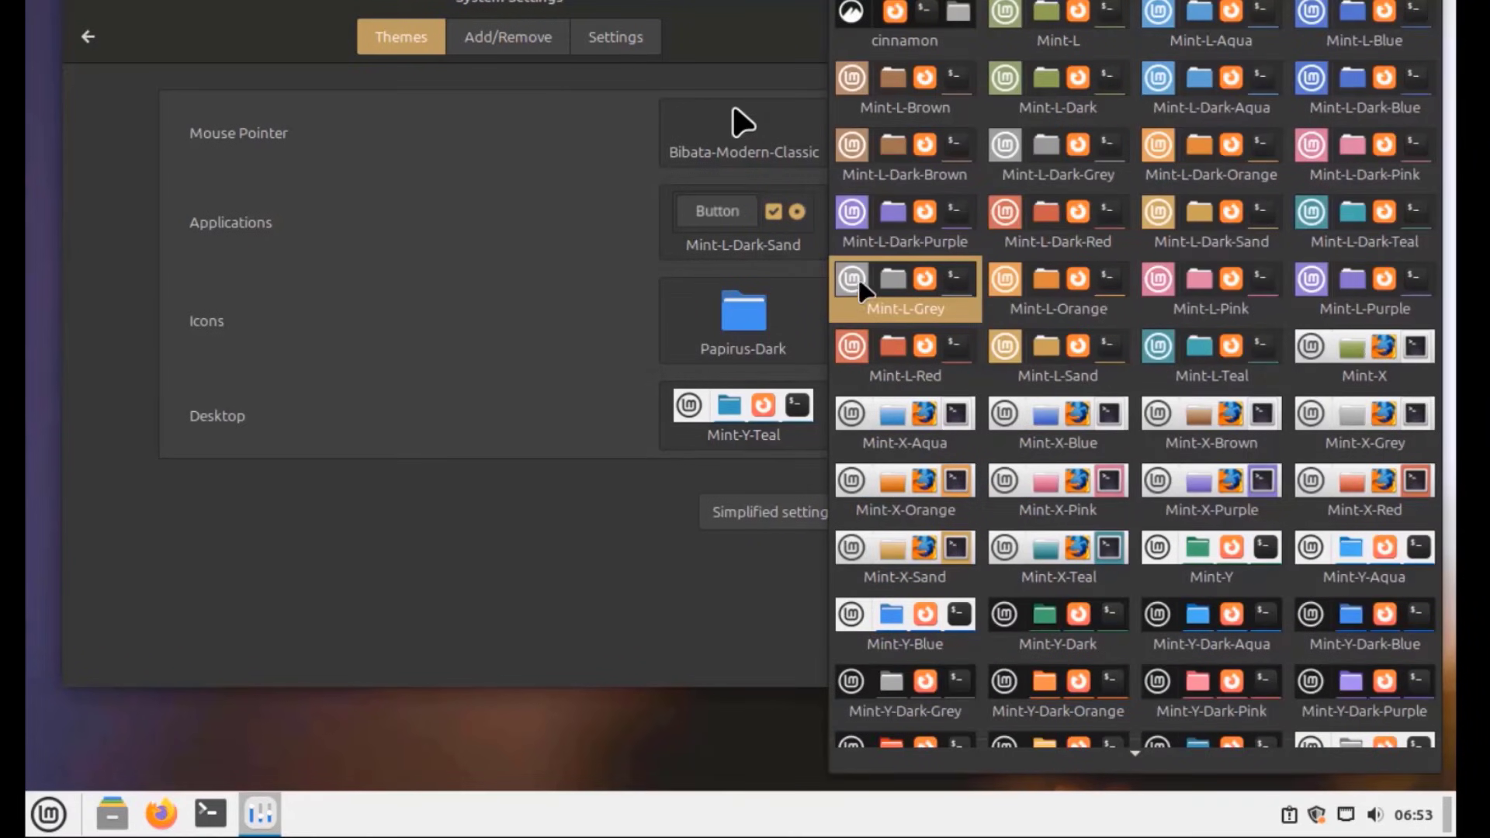
{"action": "left_click", "coordinate": [858, 286]}
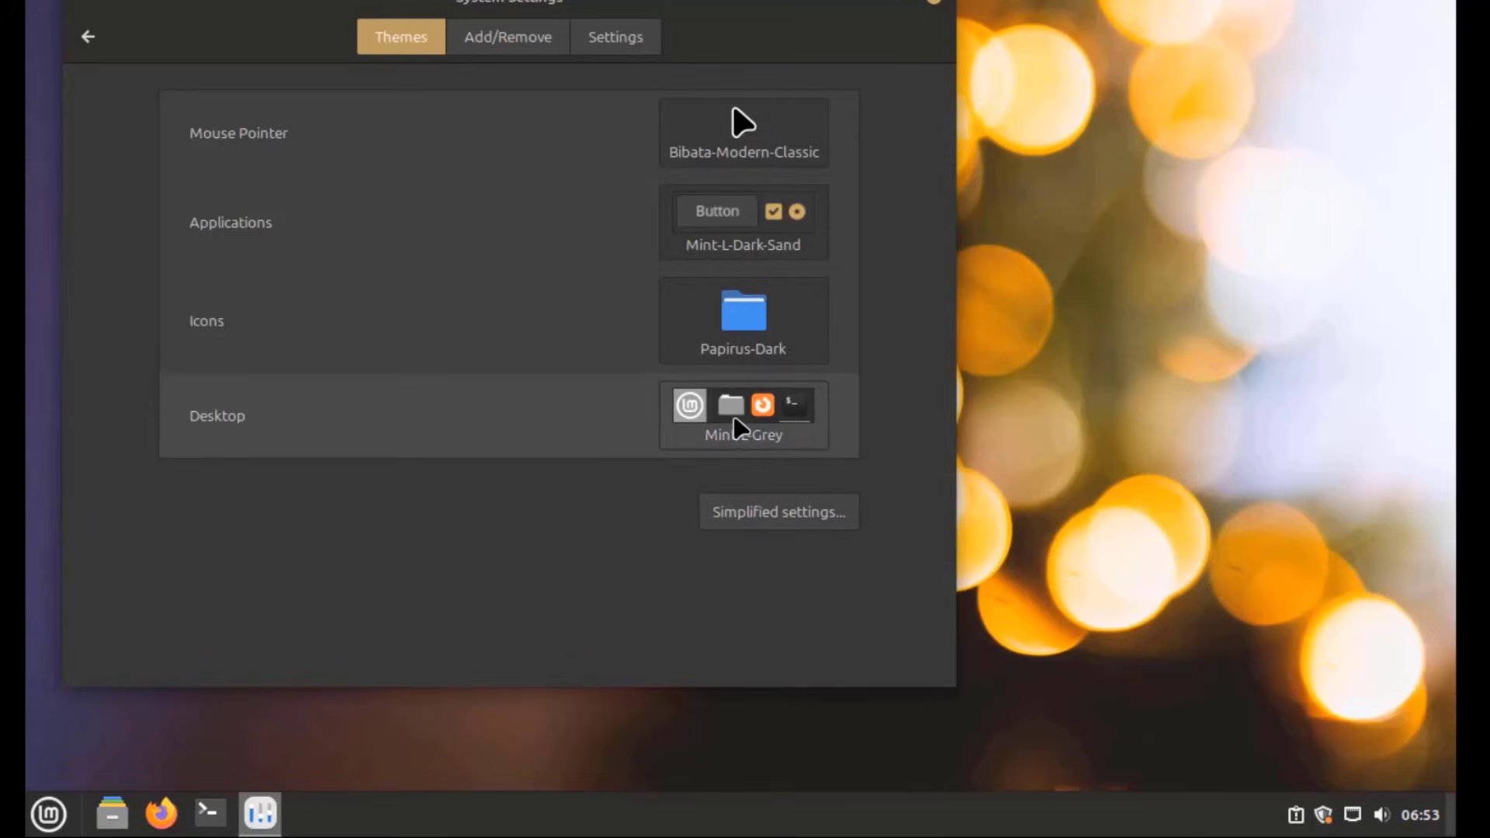
Try the Mint-L desktop theme and set the desktop theme to Mint-L-Dark
{"action": "left_click", "coordinate": [735, 419]}
{"action": "left_click", "coordinate": [1046, 37]}
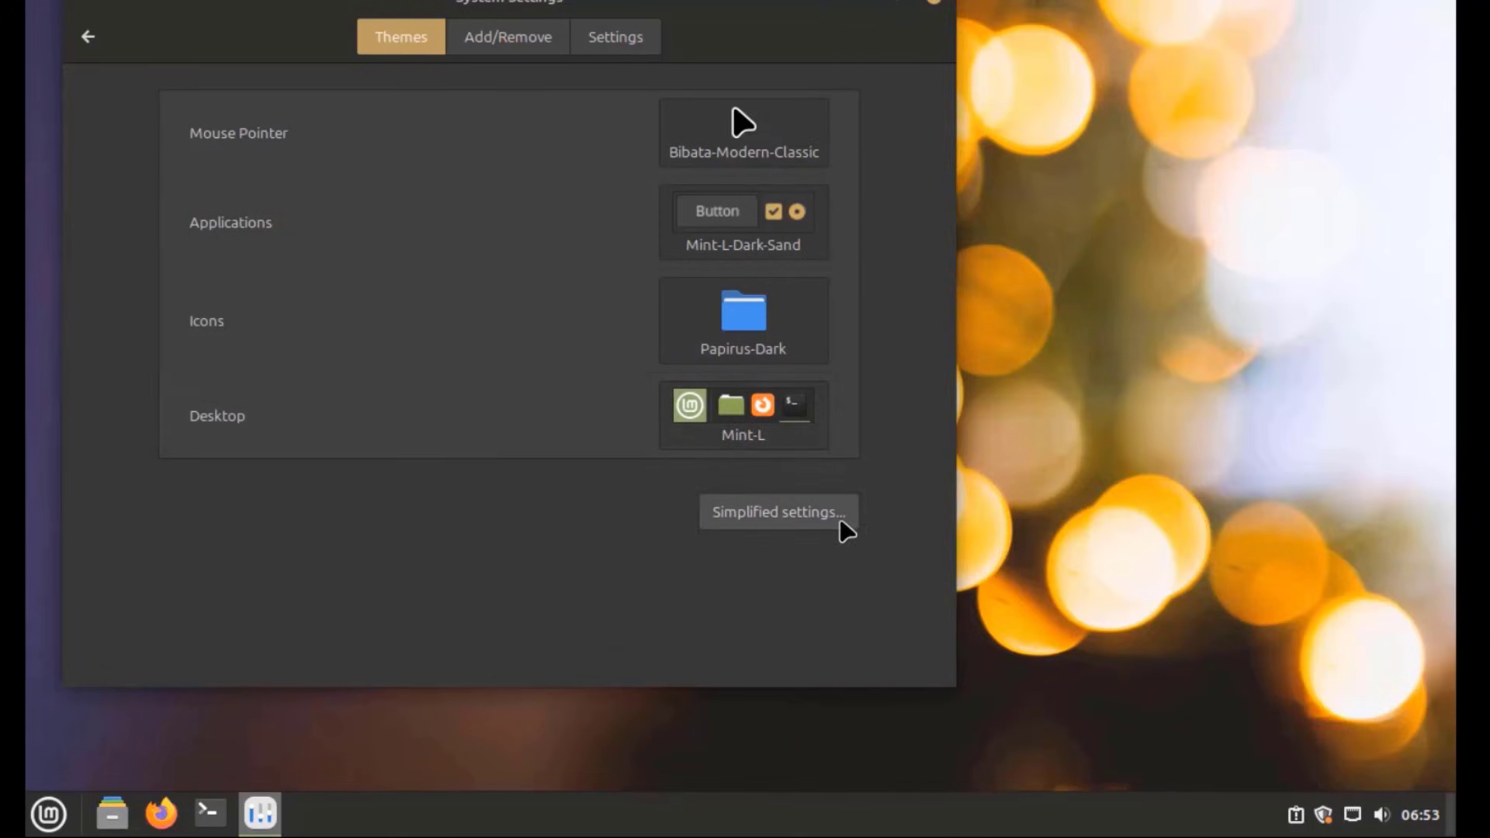
{"action": "left_click", "coordinate": [798, 432]}
{"action": "left_click", "coordinate": [1048, 97]}
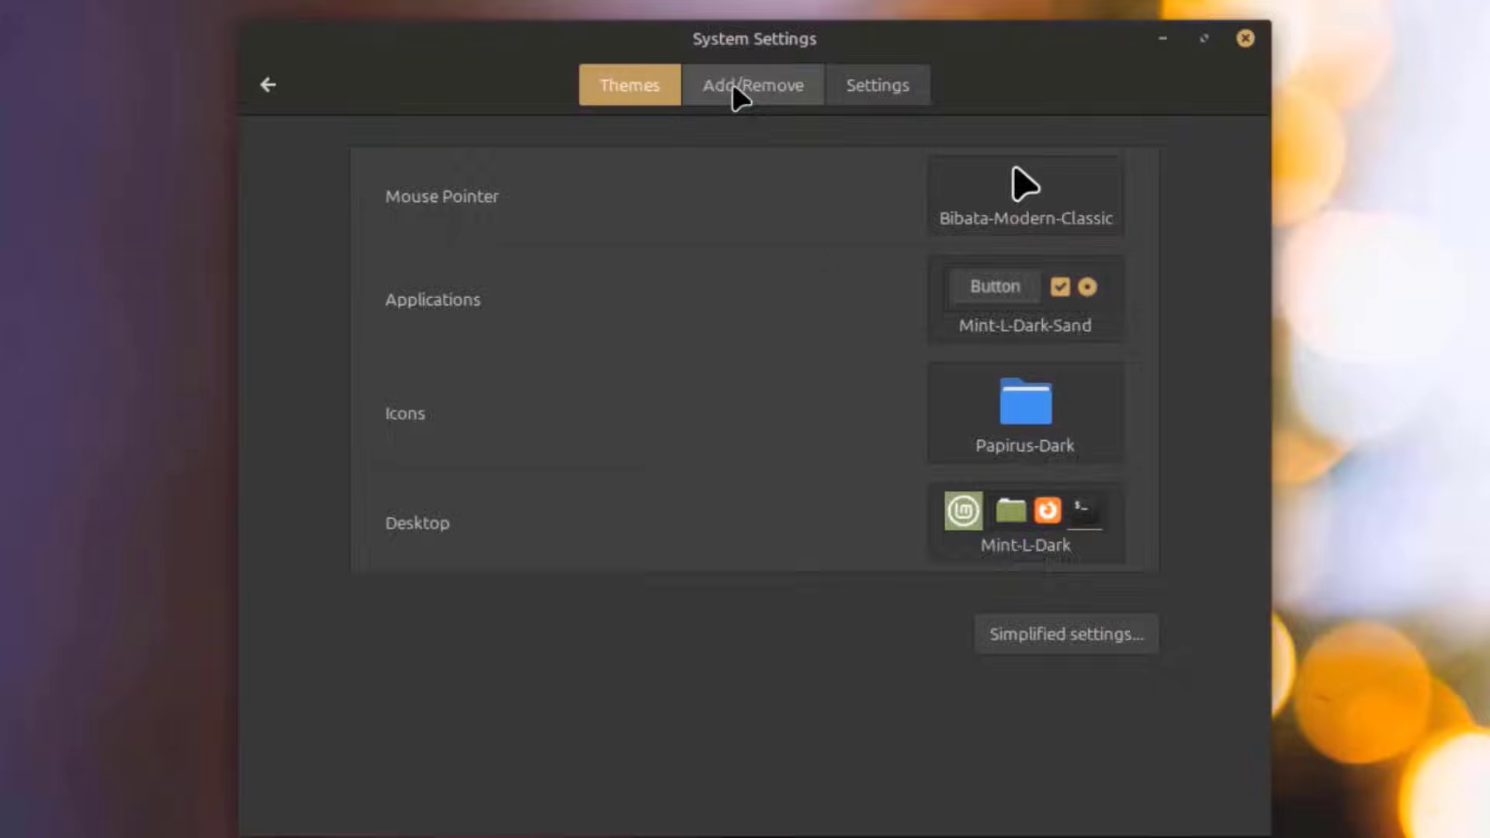
Browse the downloadable themes sorted by popularity
{"action": "left_click", "coordinate": [733, 82]}
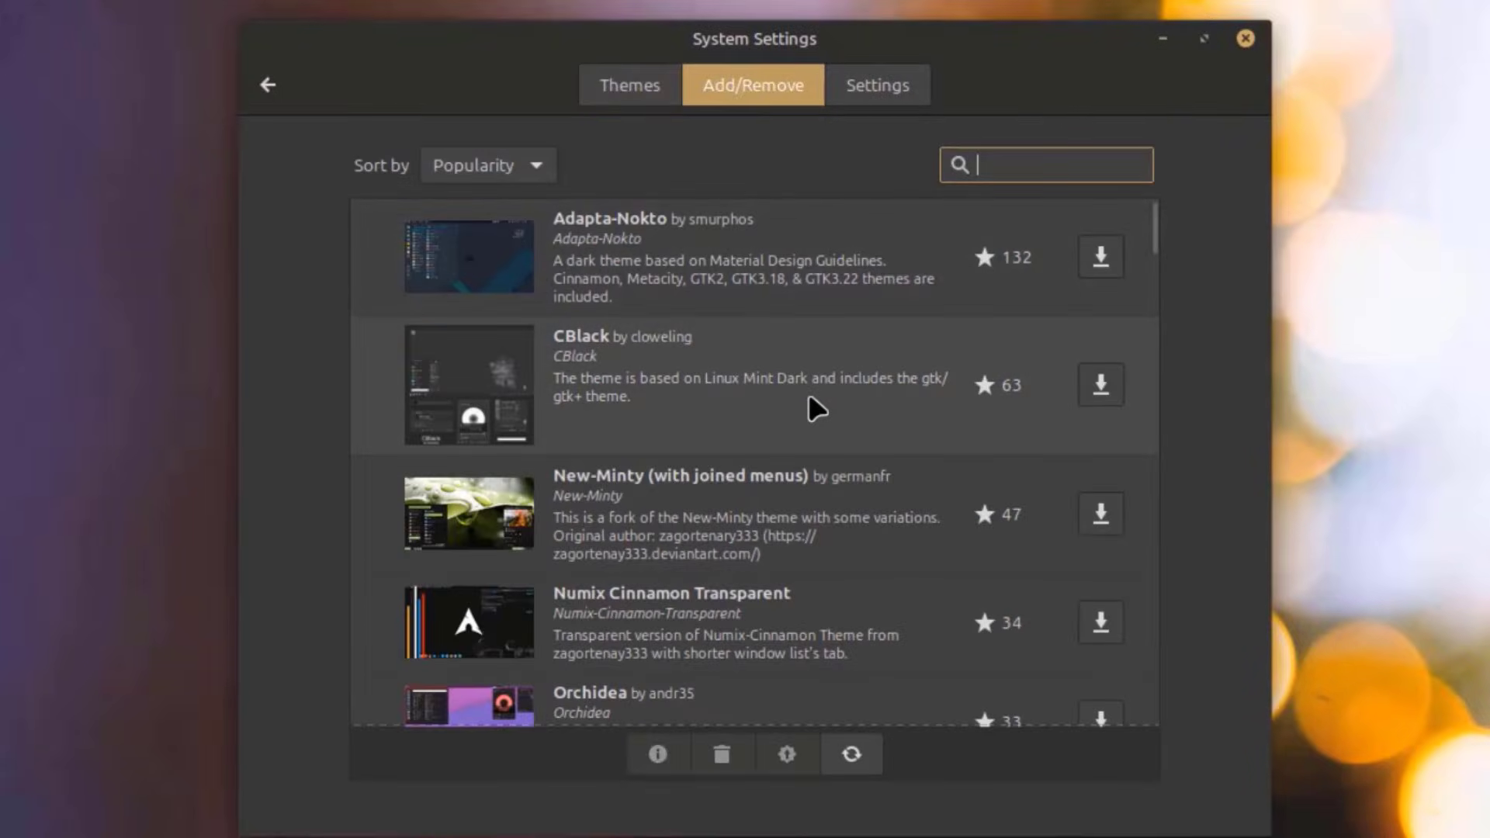
{"action": "scroll", "coordinate": [810, 397], "scroll_direction": "down", "scroll_amount": 15}
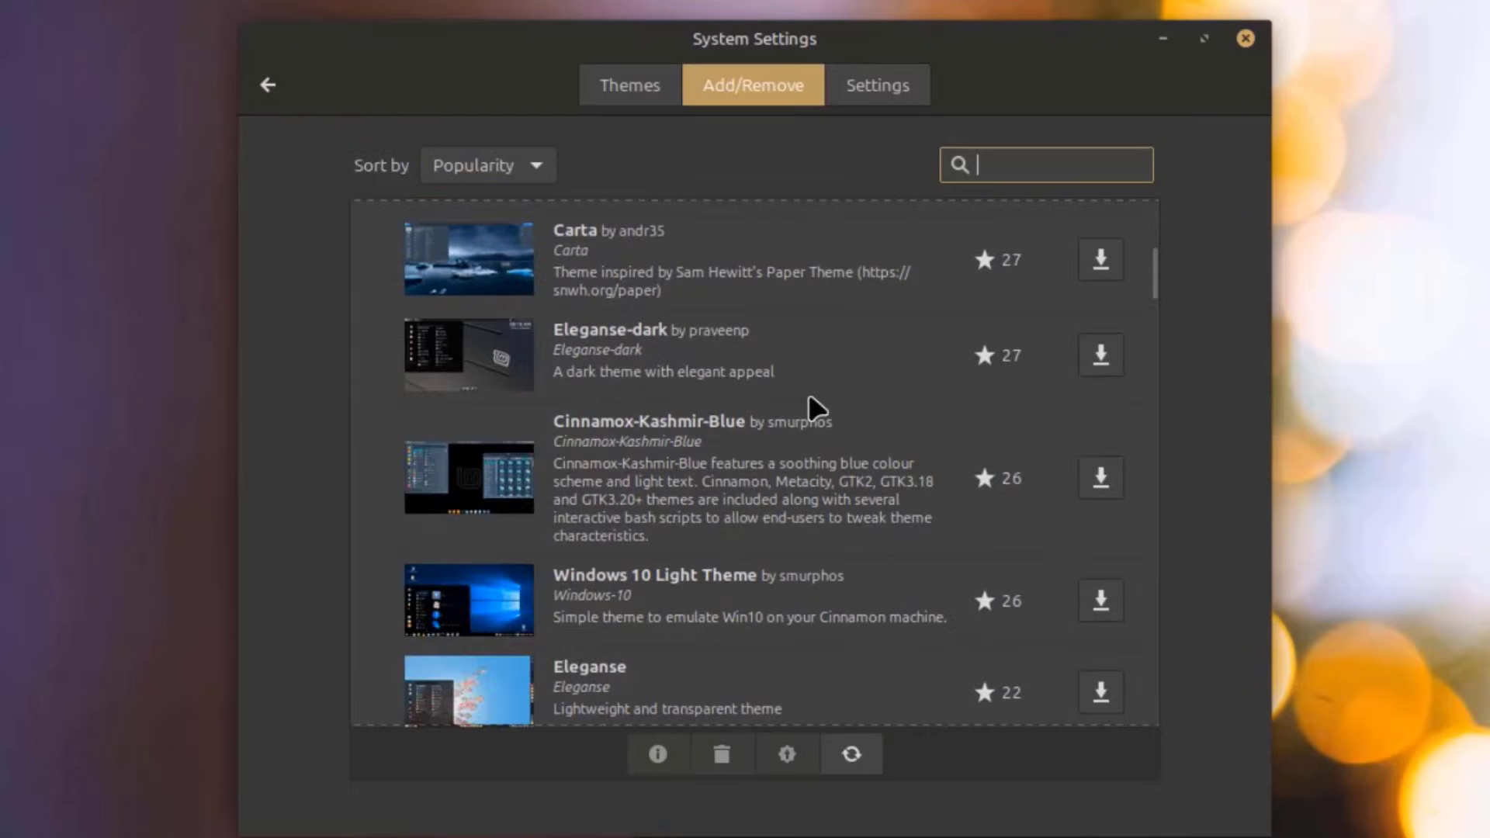
{"action": "scroll", "coordinate": [808, 393], "scroll_direction": "down", "scroll_amount": 3}
{"action": "scroll", "coordinate": [654, 266], "scroll_direction": "up", "scroll_amount": 20}
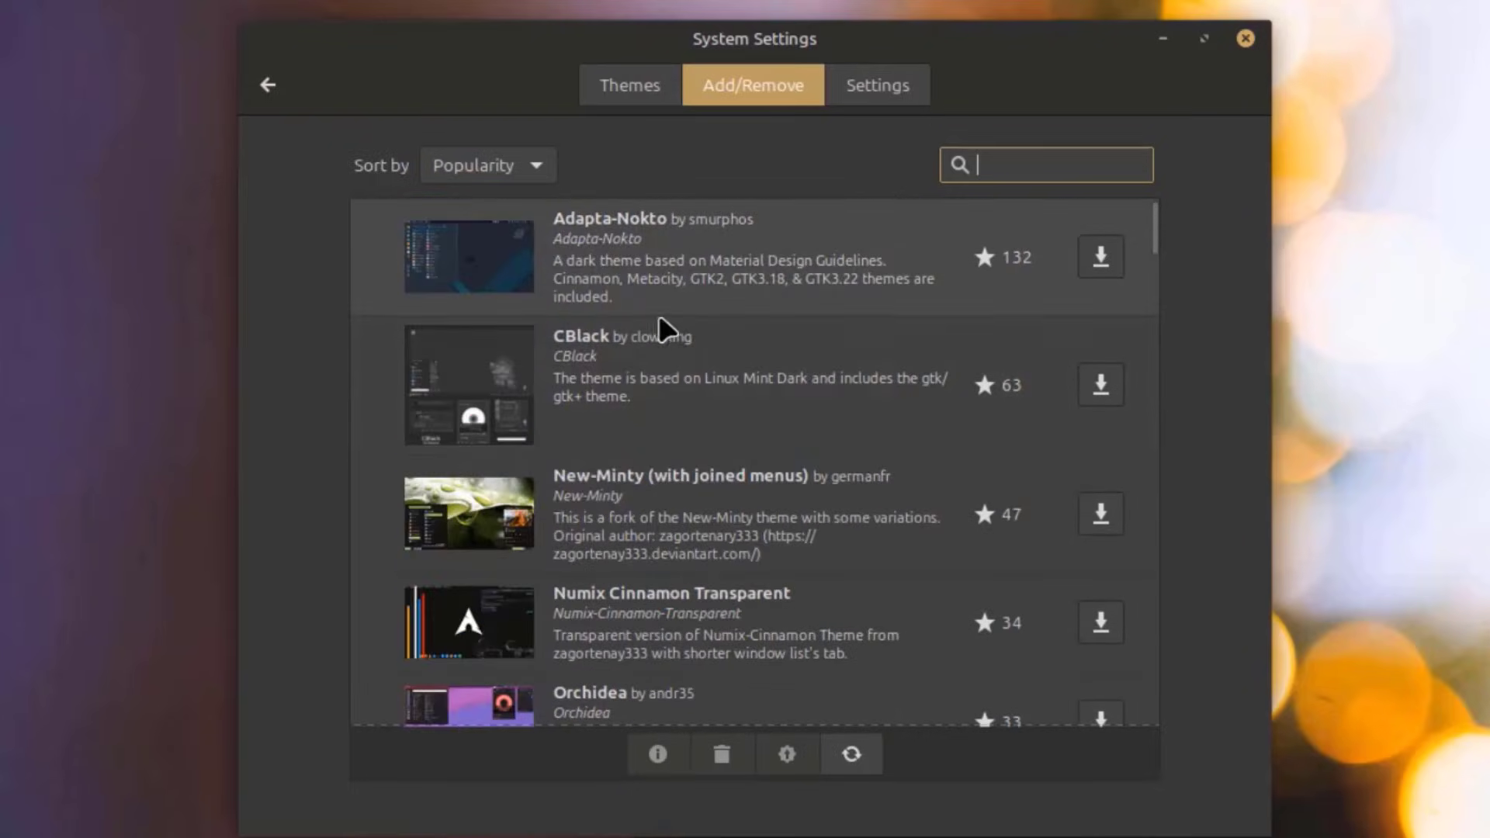
Keep the dark mode option at Prefer dark mode and override the theme's scrollbar width with 39 px
{"action": "left_click", "coordinate": [878, 86]}
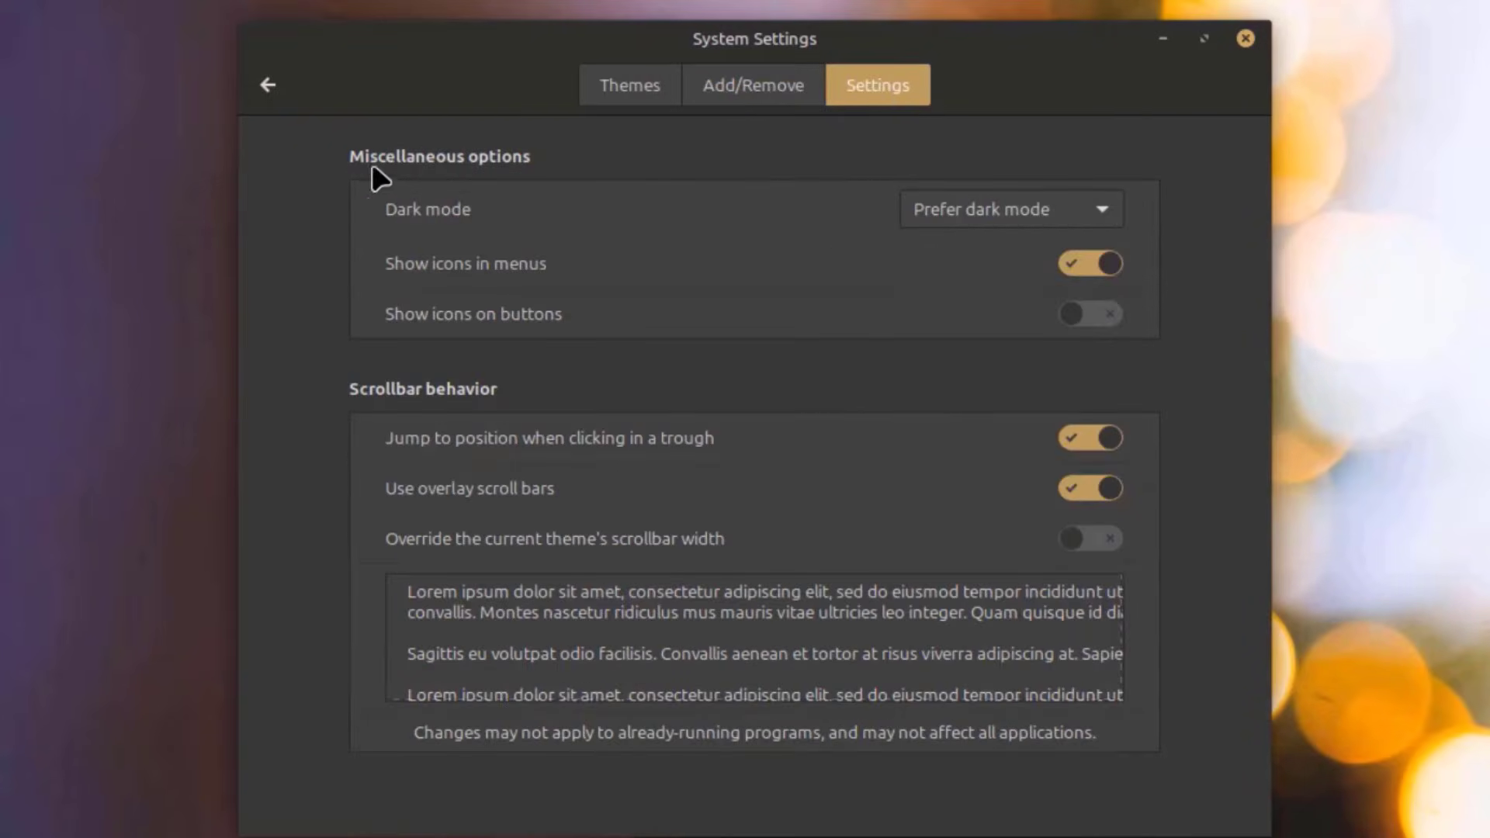
{"action": "left_click", "coordinate": [1040, 210]}
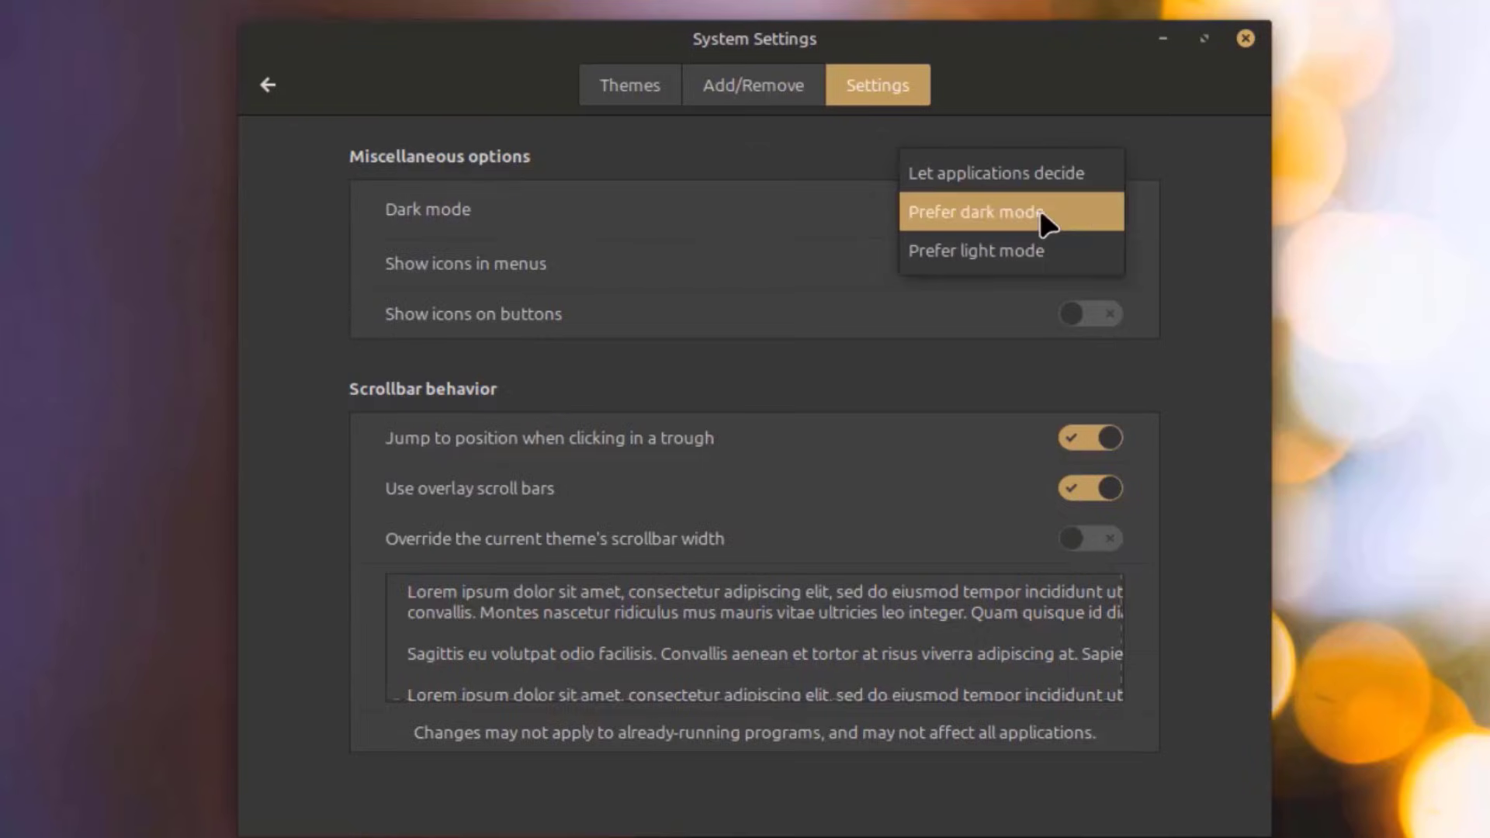
{"action": "left_click", "coordinate": [994, 217]}
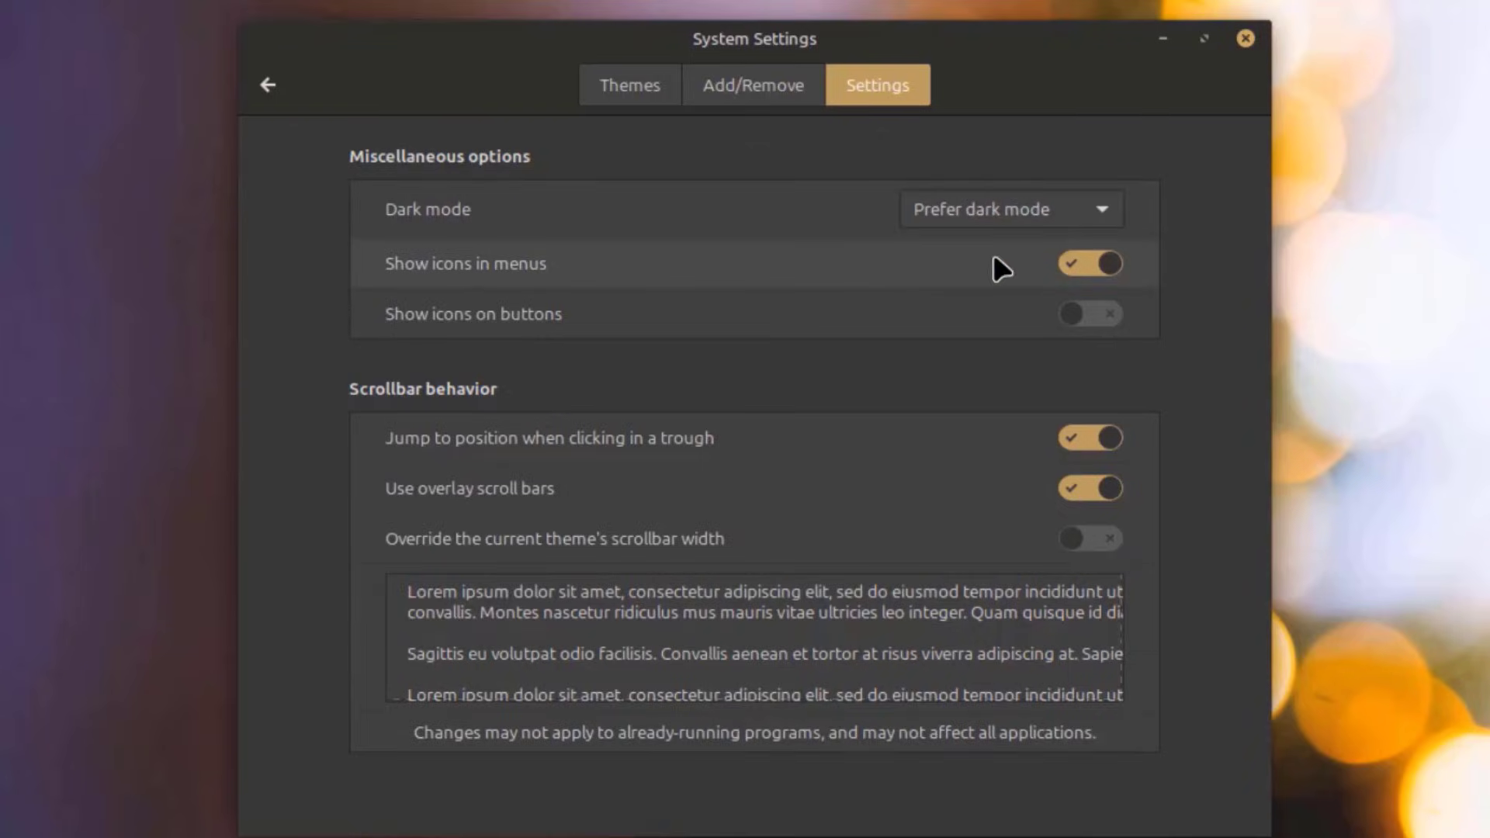
{"action": "left_click", "coordinate": [1075, 264]}
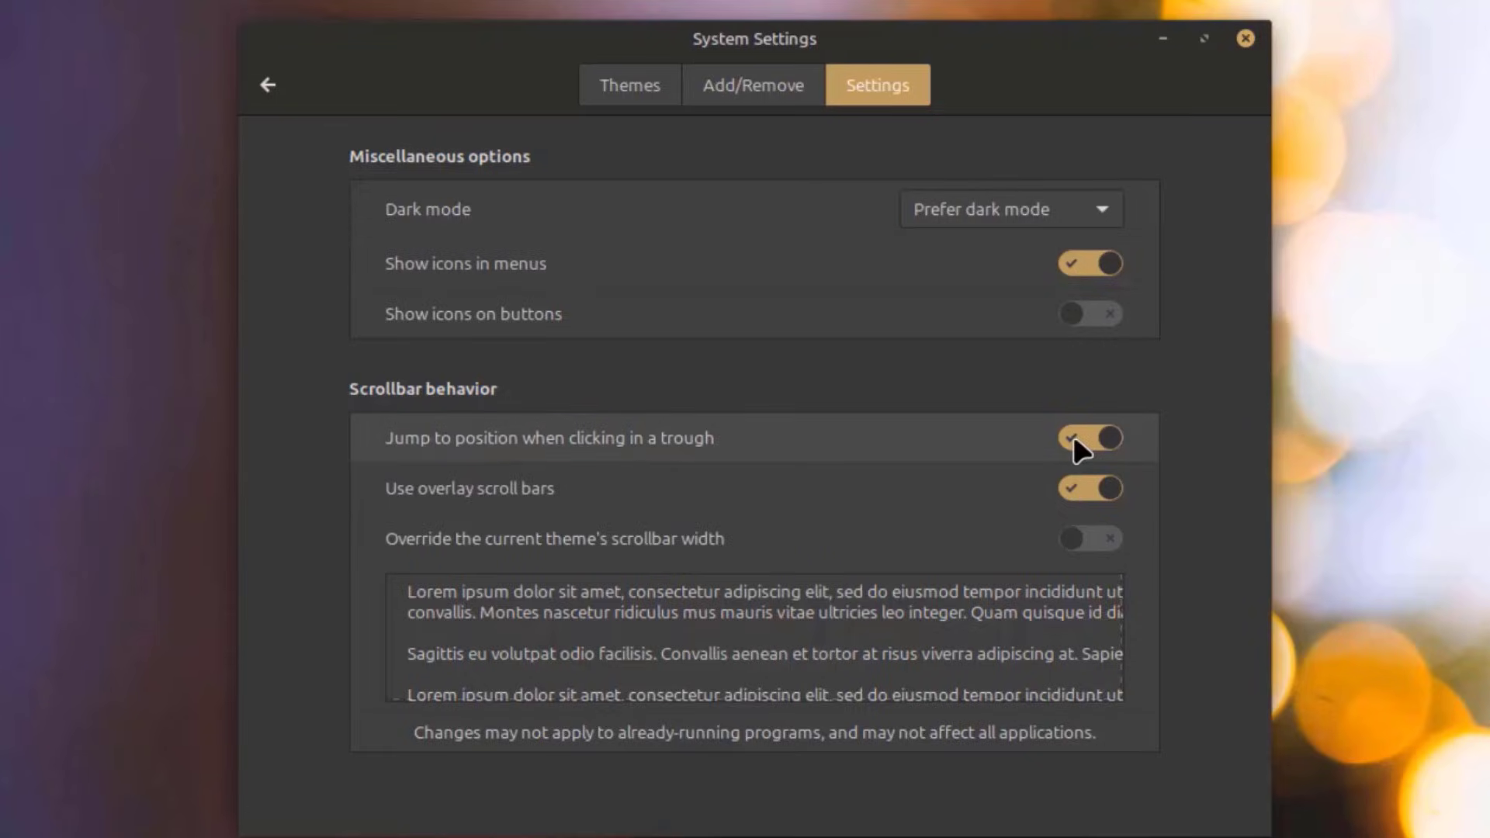
{"action": "left_click", "coordinate": [1098, 541]}
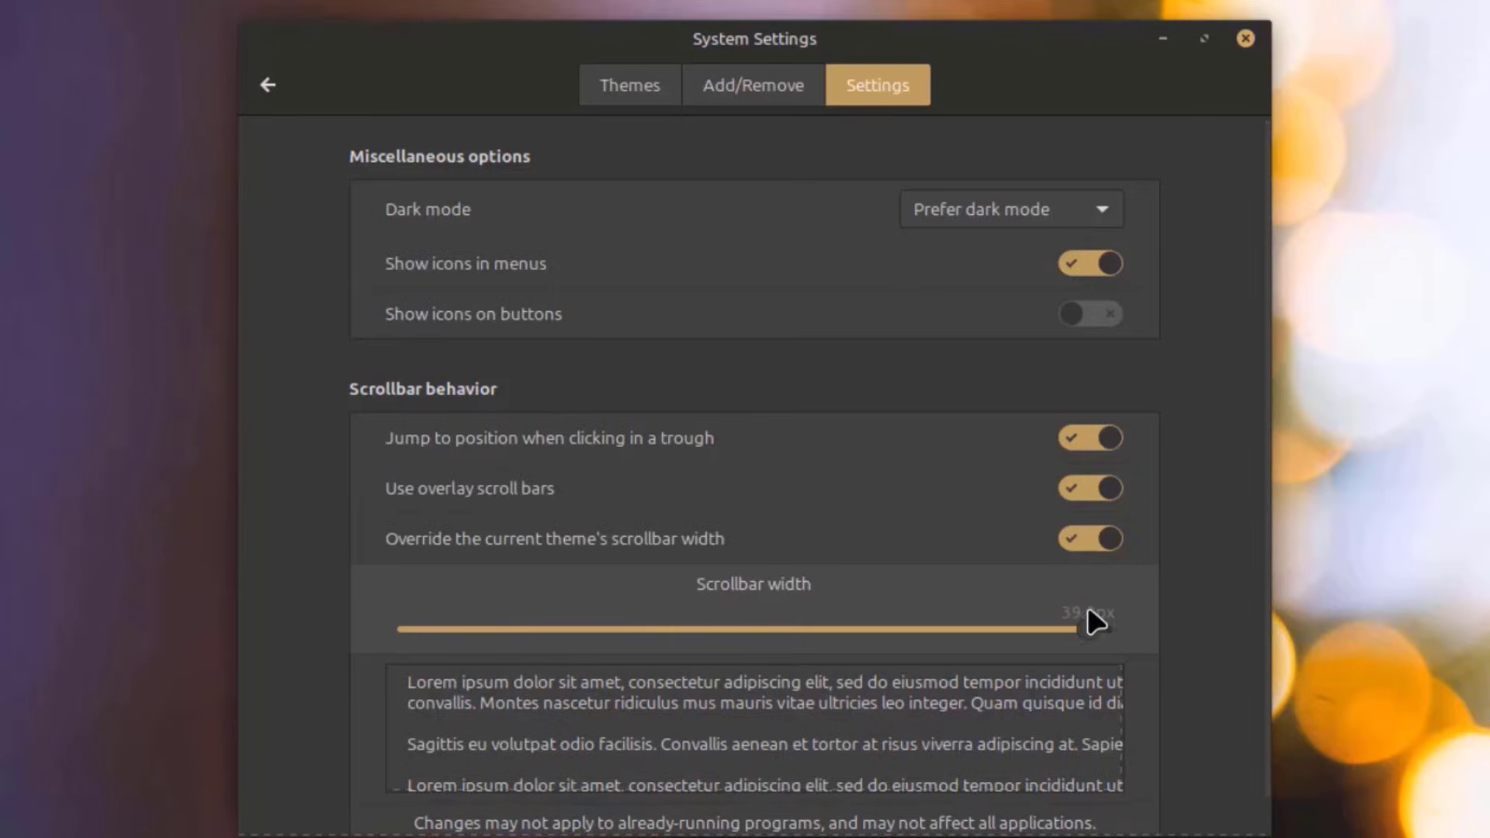
{"action": "scroll", "coordinate": [1128, 553], "scroll_direction": "down", "scroll_amount": 1}
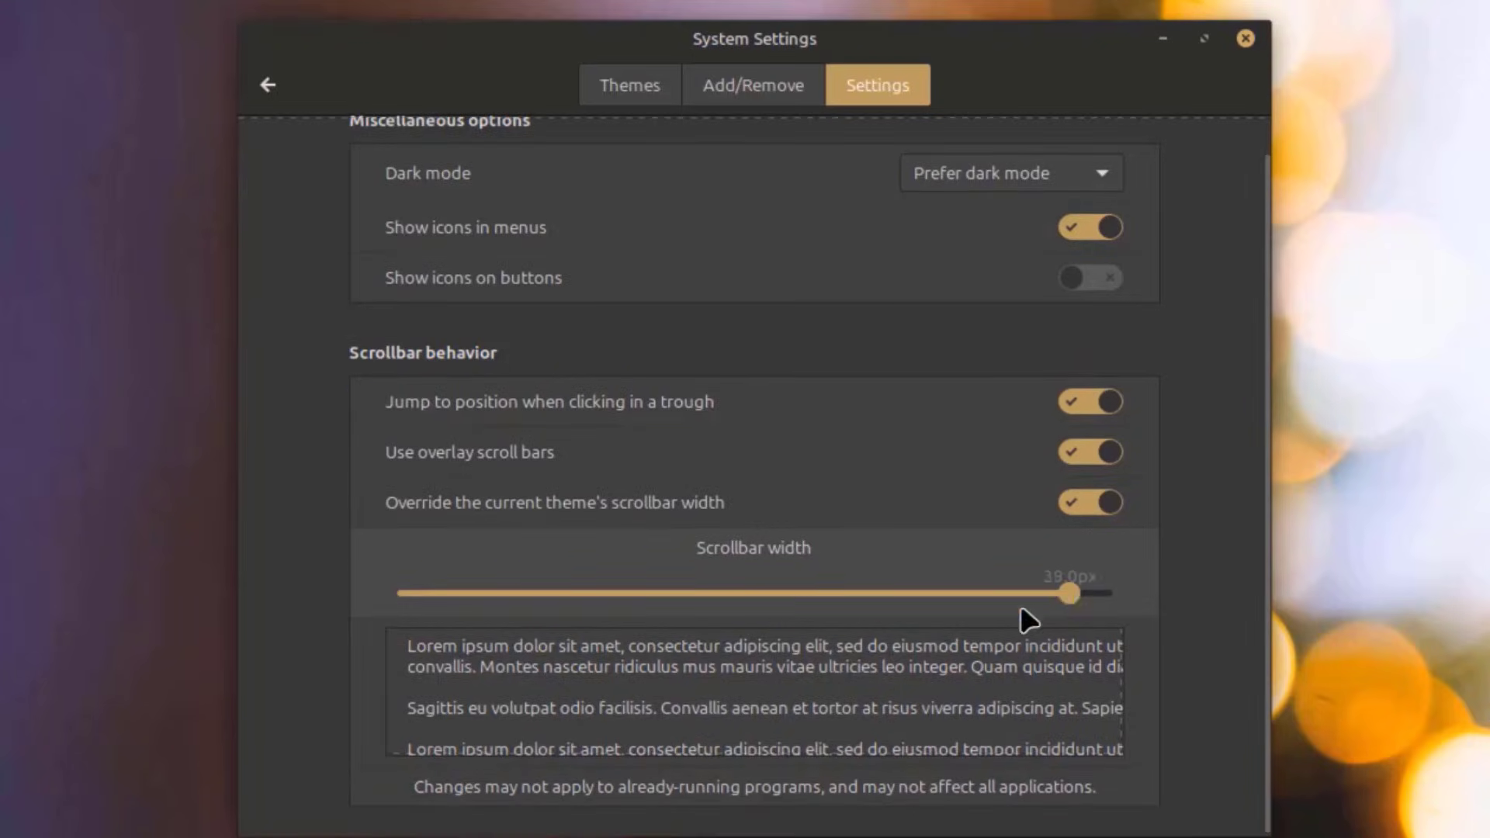
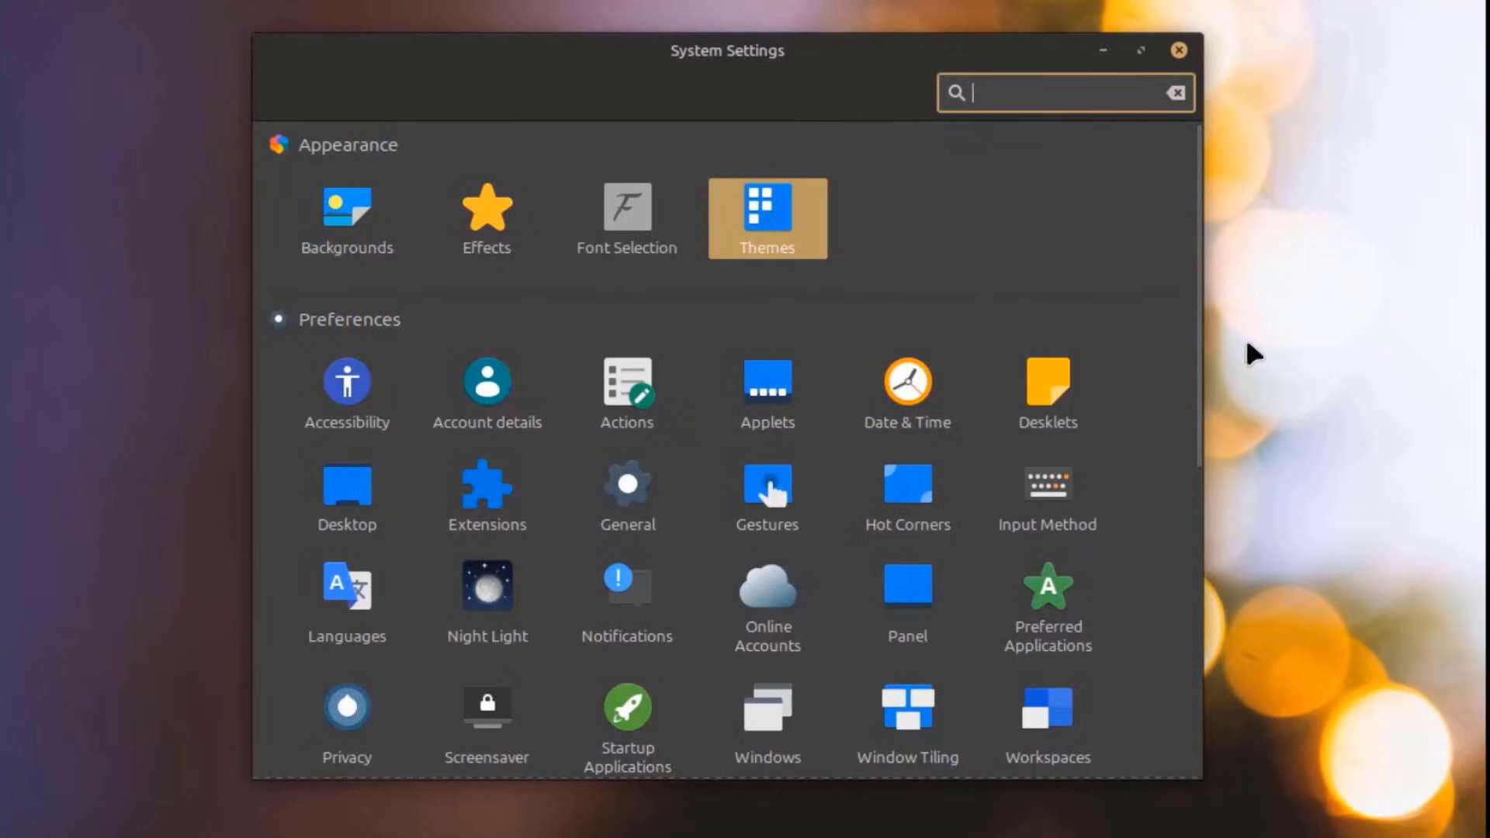
Open the Night Light settings, enable night light and try out its color temperature
{"action": "left_click_drag", "start_coordinate": [1197, 339], "coordinate": [1196, 656]}
{"action": "scroll", "coordinate": [1201, 713], "scroll_direction": "up", "scroll_amount": 5}
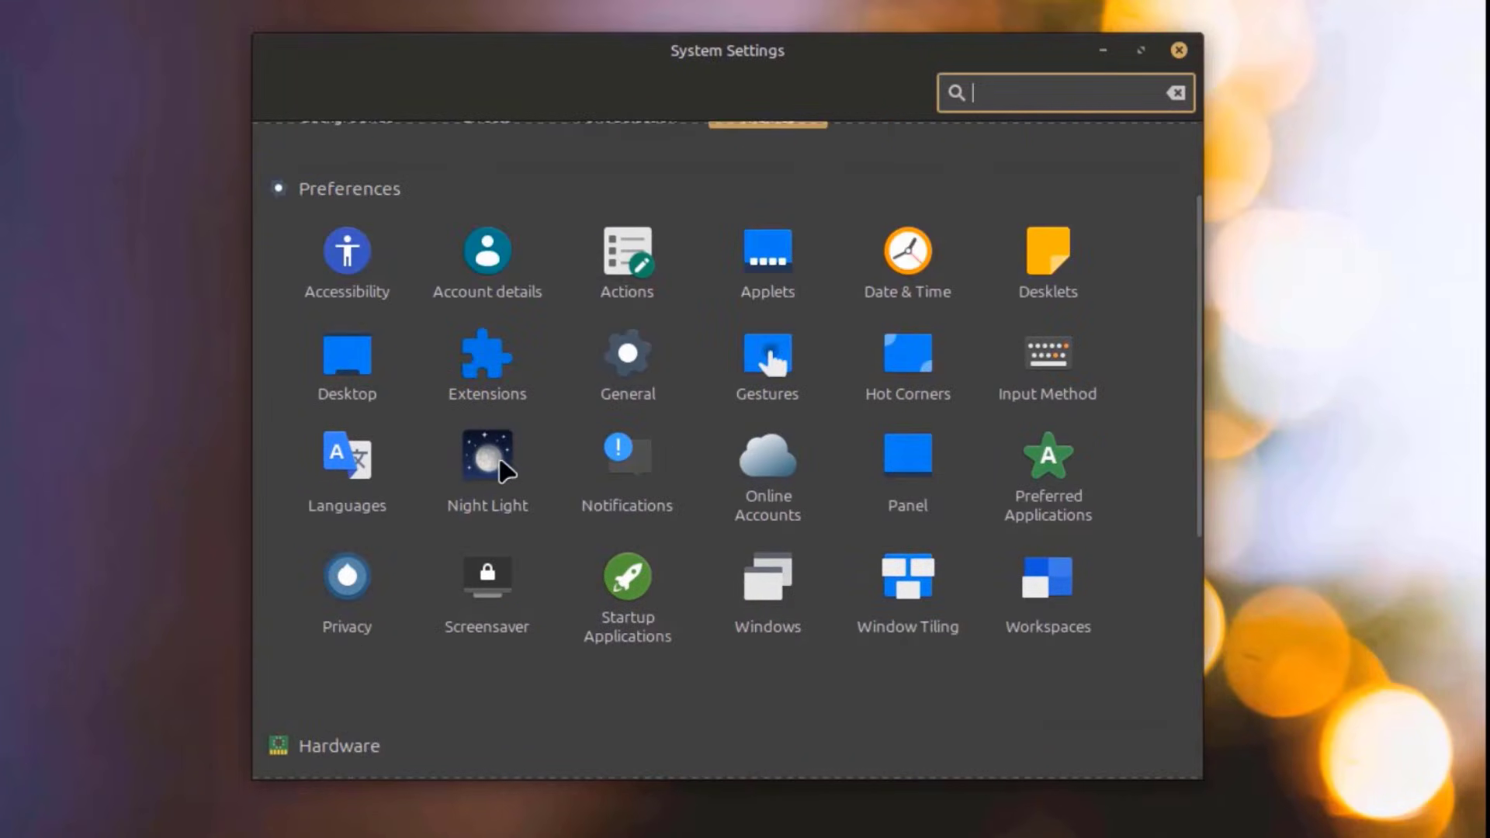
{"action": "left_click", "coordinate": [501, 468]}
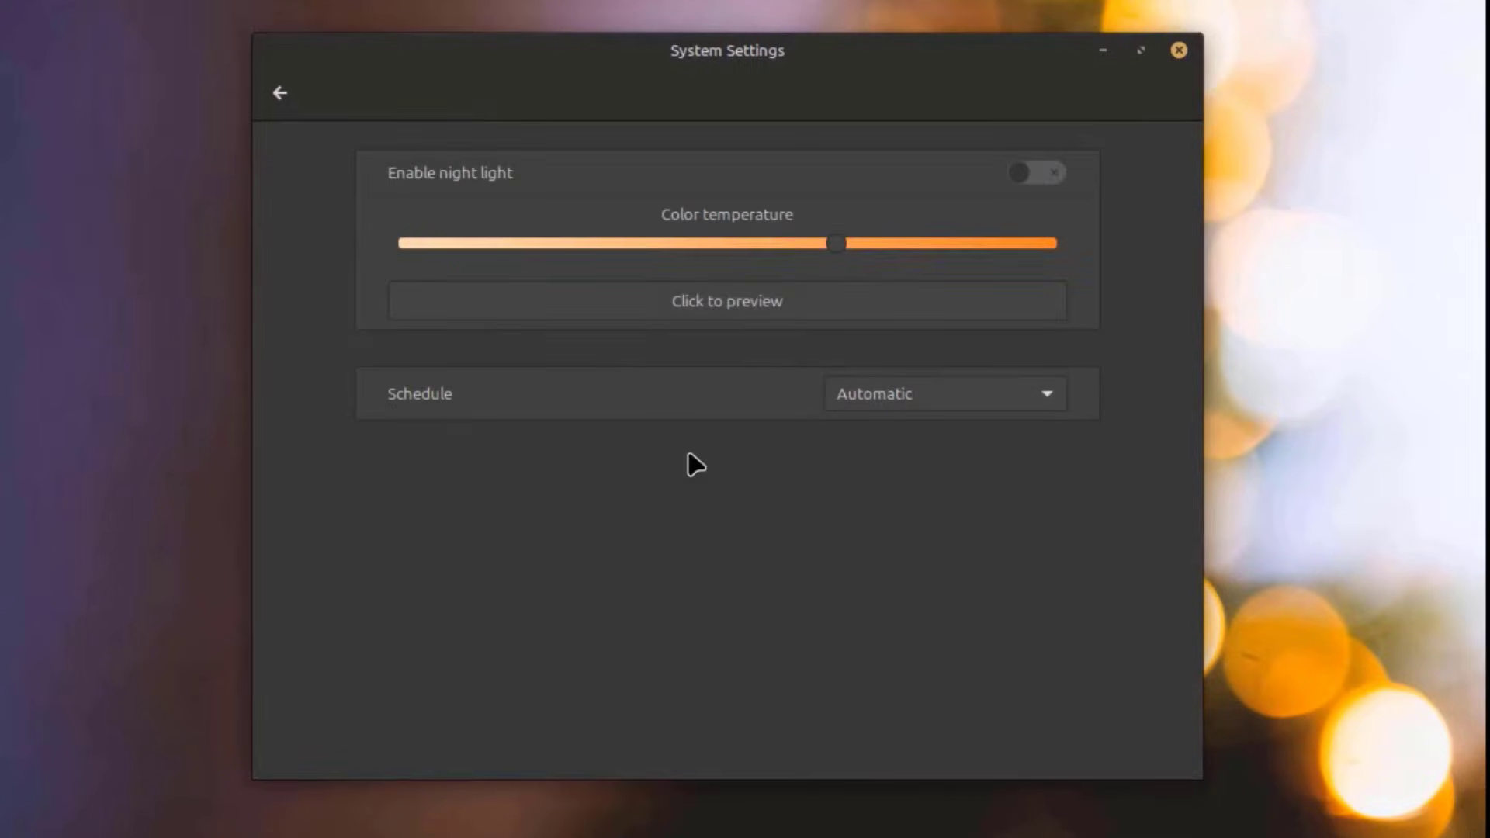
{"action": "left_click", "coordinate": [1021, 186]}
{"action": "left_click", "coordinate": [823, 301]}
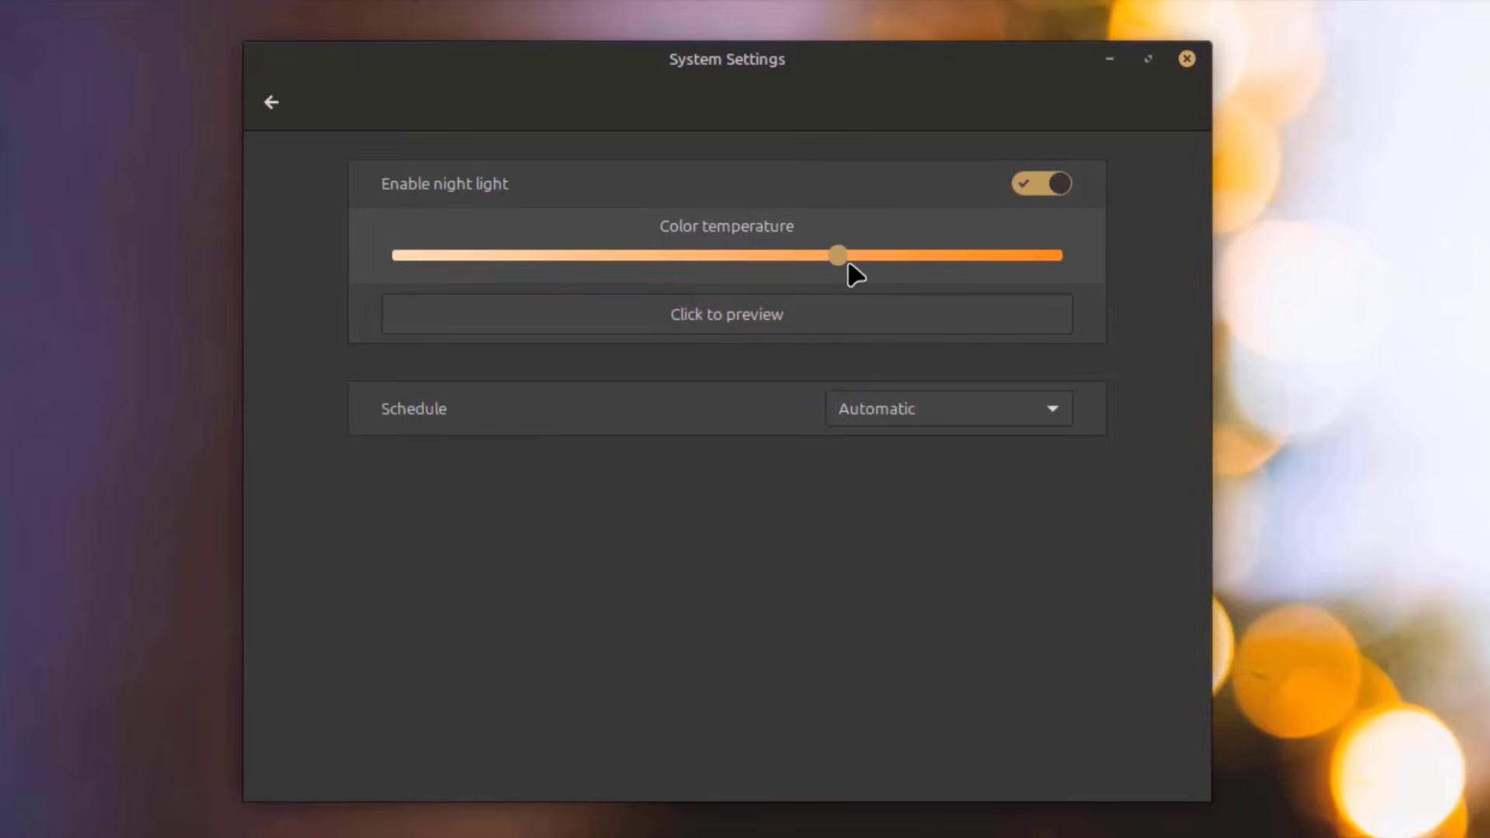
{"action": "left_click", "coordinate": [822, 258]}
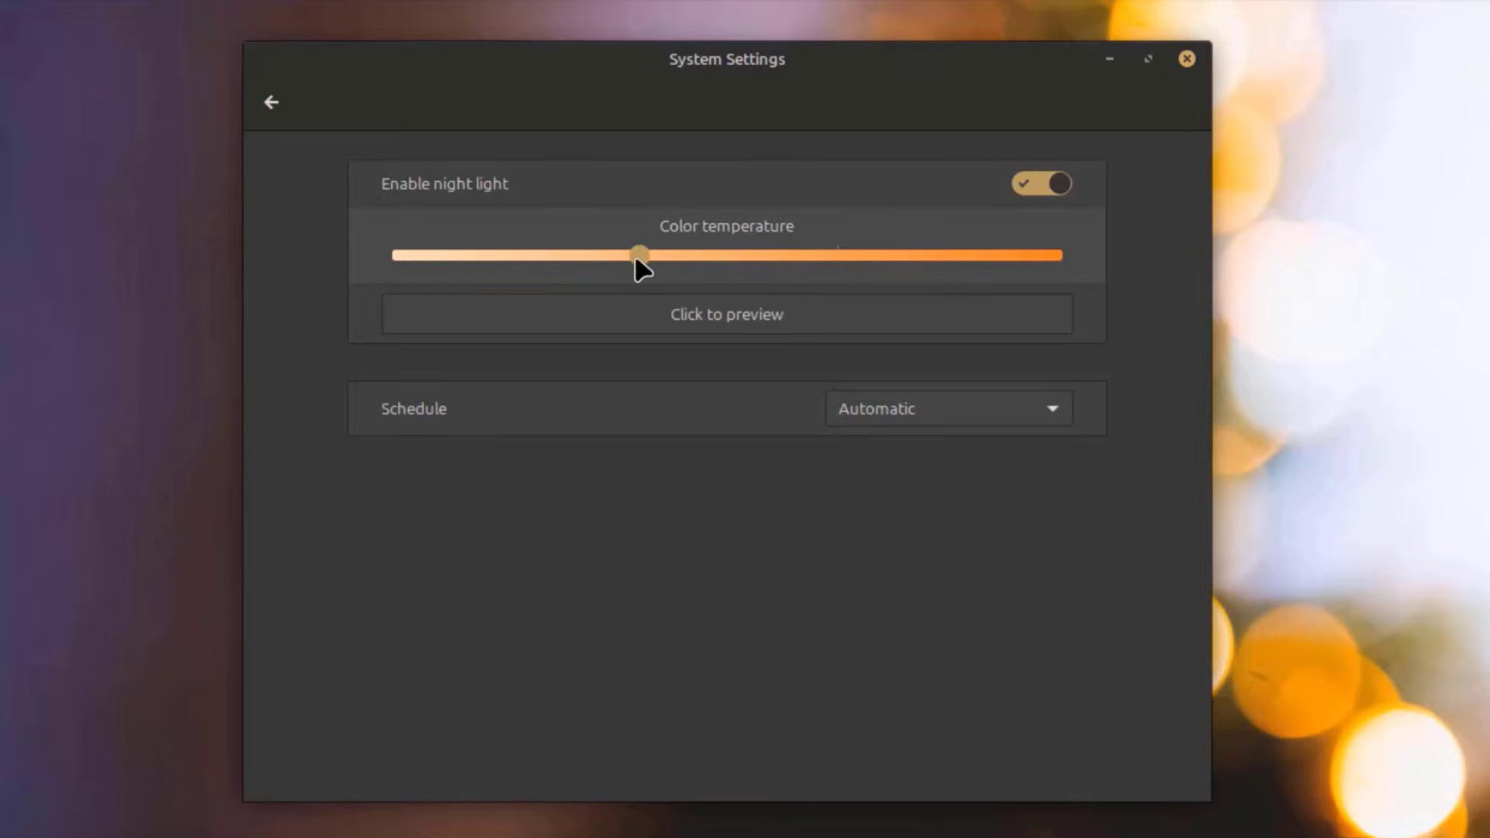
Try scheduling night light by specified start and end times, return the schedule to Automatic, and close the settings
{"action": "left_click", "coordinate": [981, 427]}
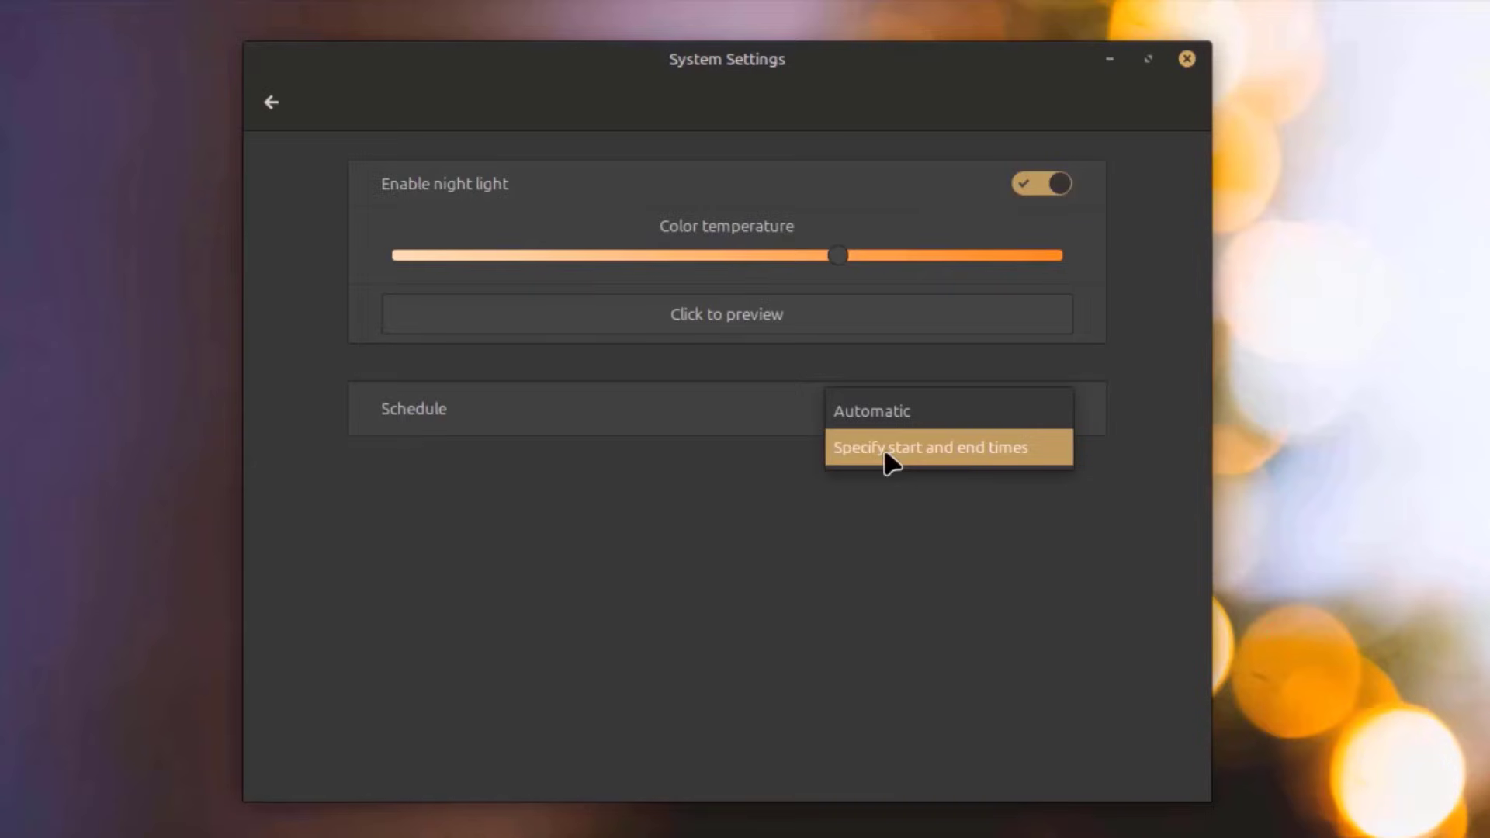
{"action": "left_click", "coordinate": [979, 446]}
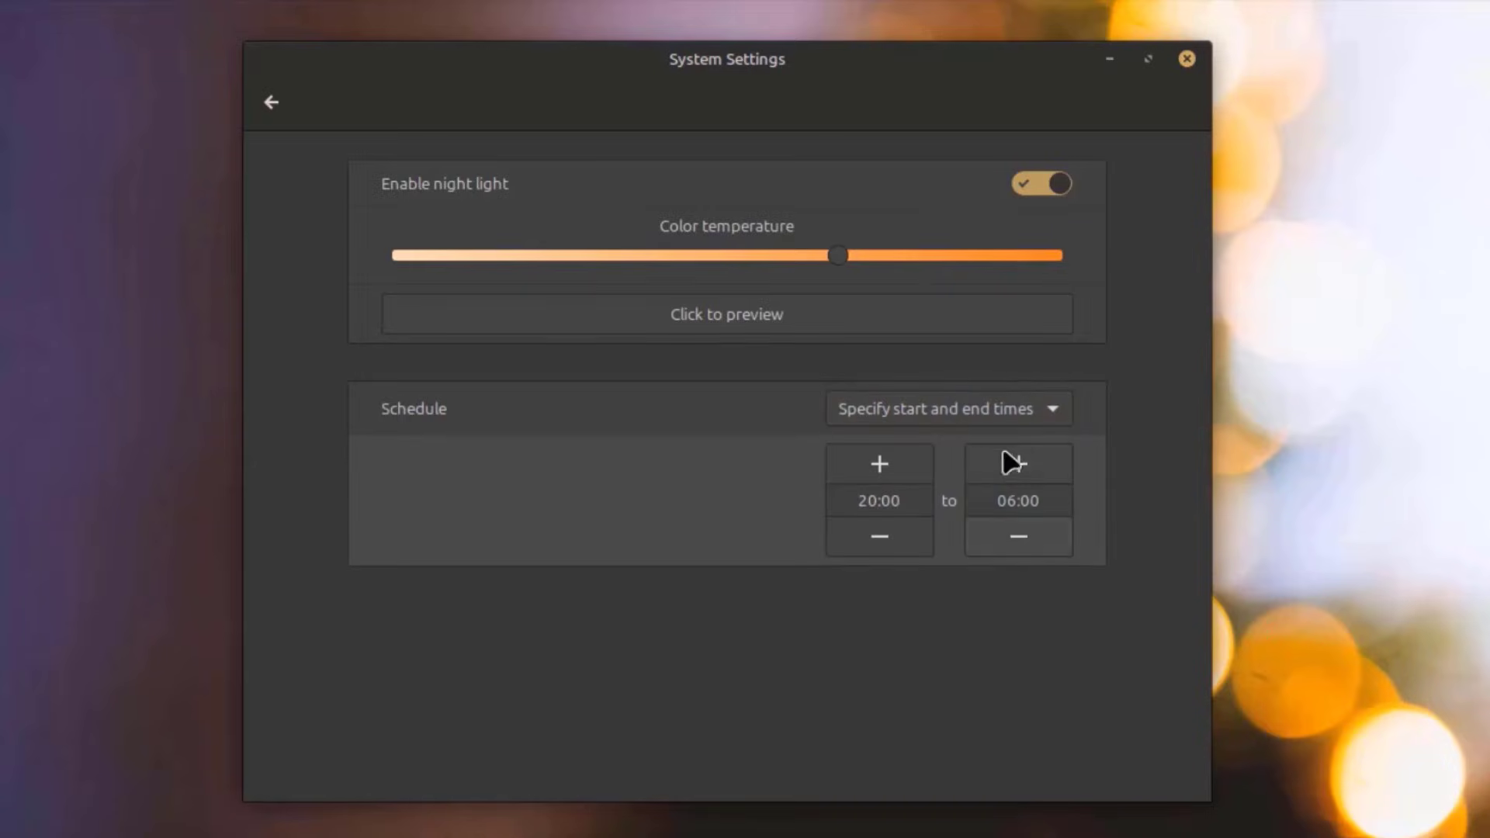
{"action": "left_click", "coordinate": [1018, 416]}
{"action": "left_click", "coordinate": [957, 399]}
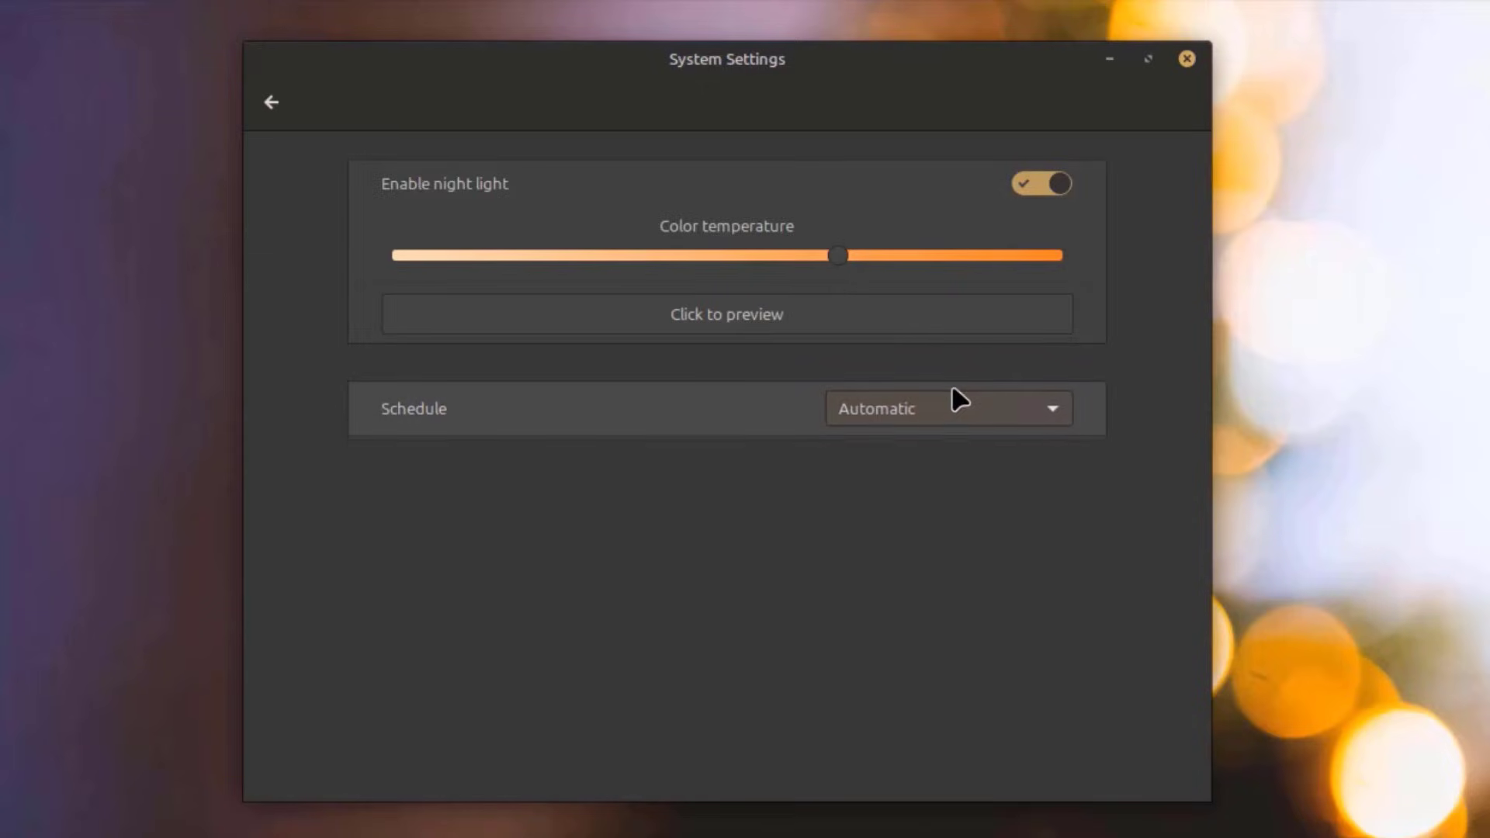
{"action": "left_click", "coordinate": [1186, 60]}
View the options in the Shut Down and Log Out dialogs, cancelling each one
{"action": "key", "text": "super"}
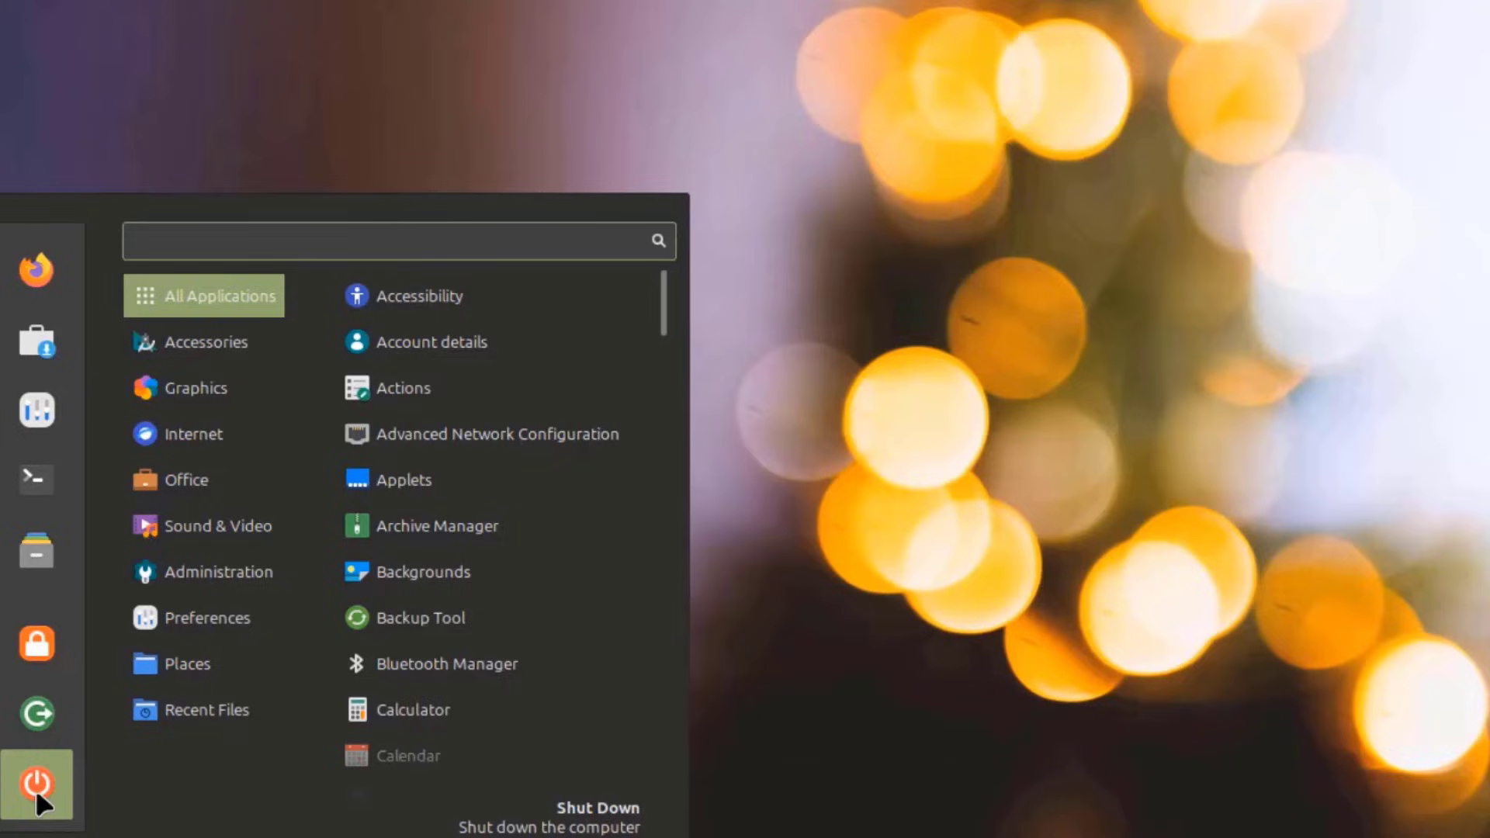
{"action": "left_click", "coordinate": [36, 787]}
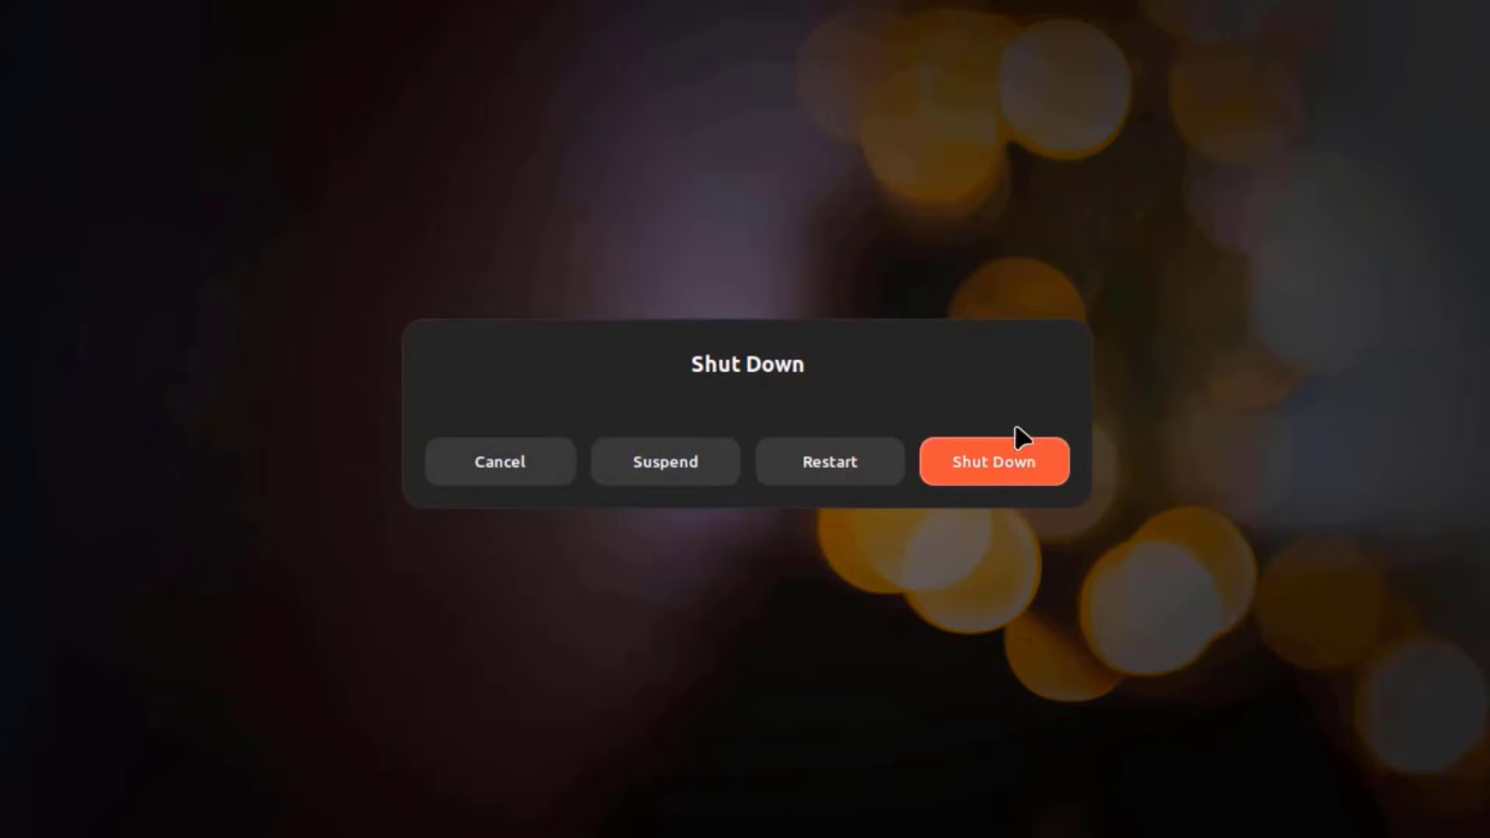
{"action": "left_click", "coordinate": [541, 462]}
{"action": "key", "text": "super"}
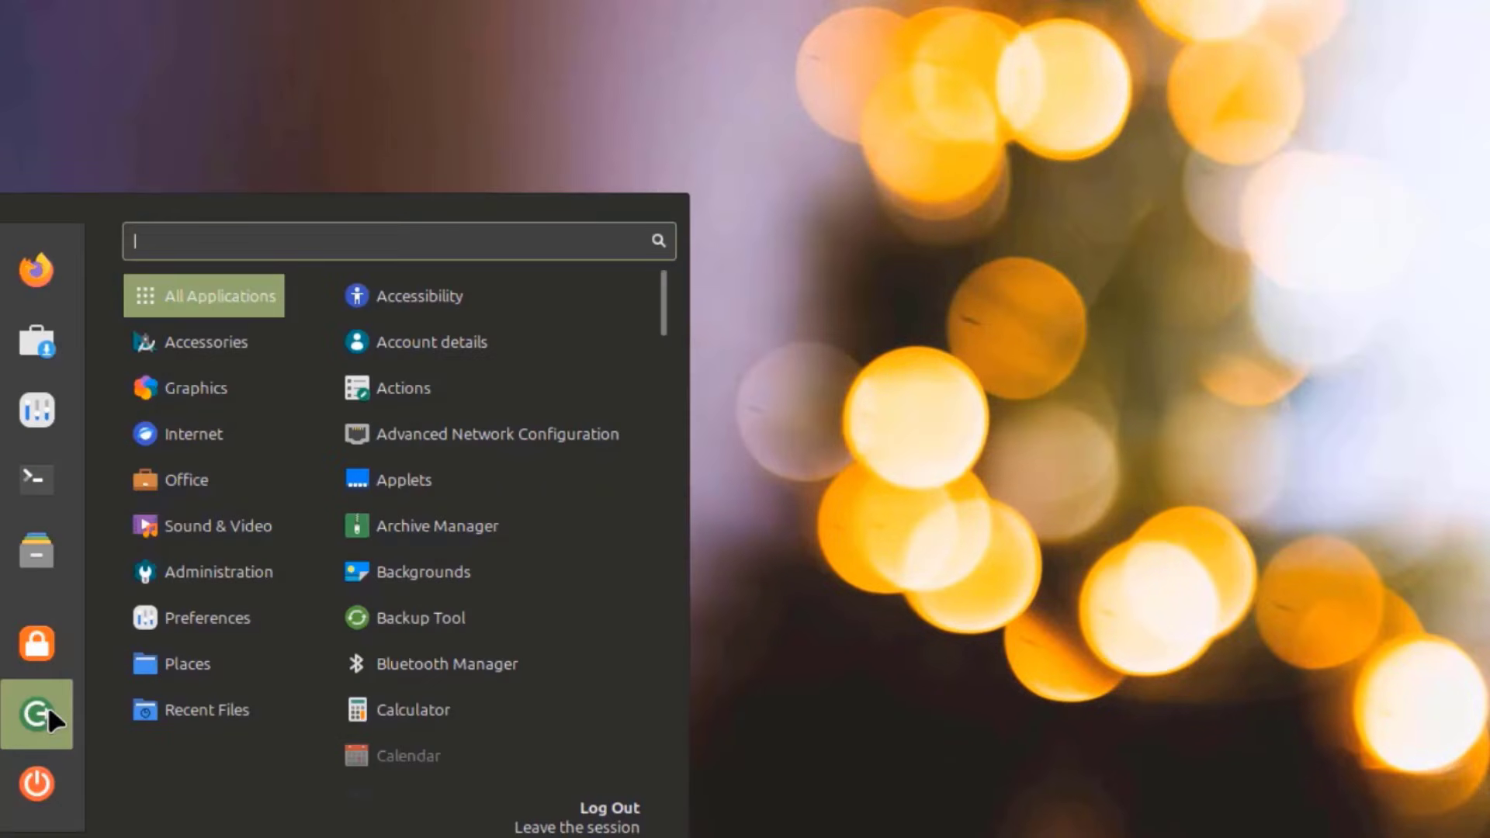
{"action": "left_click", "coordinate": [48, 708]}
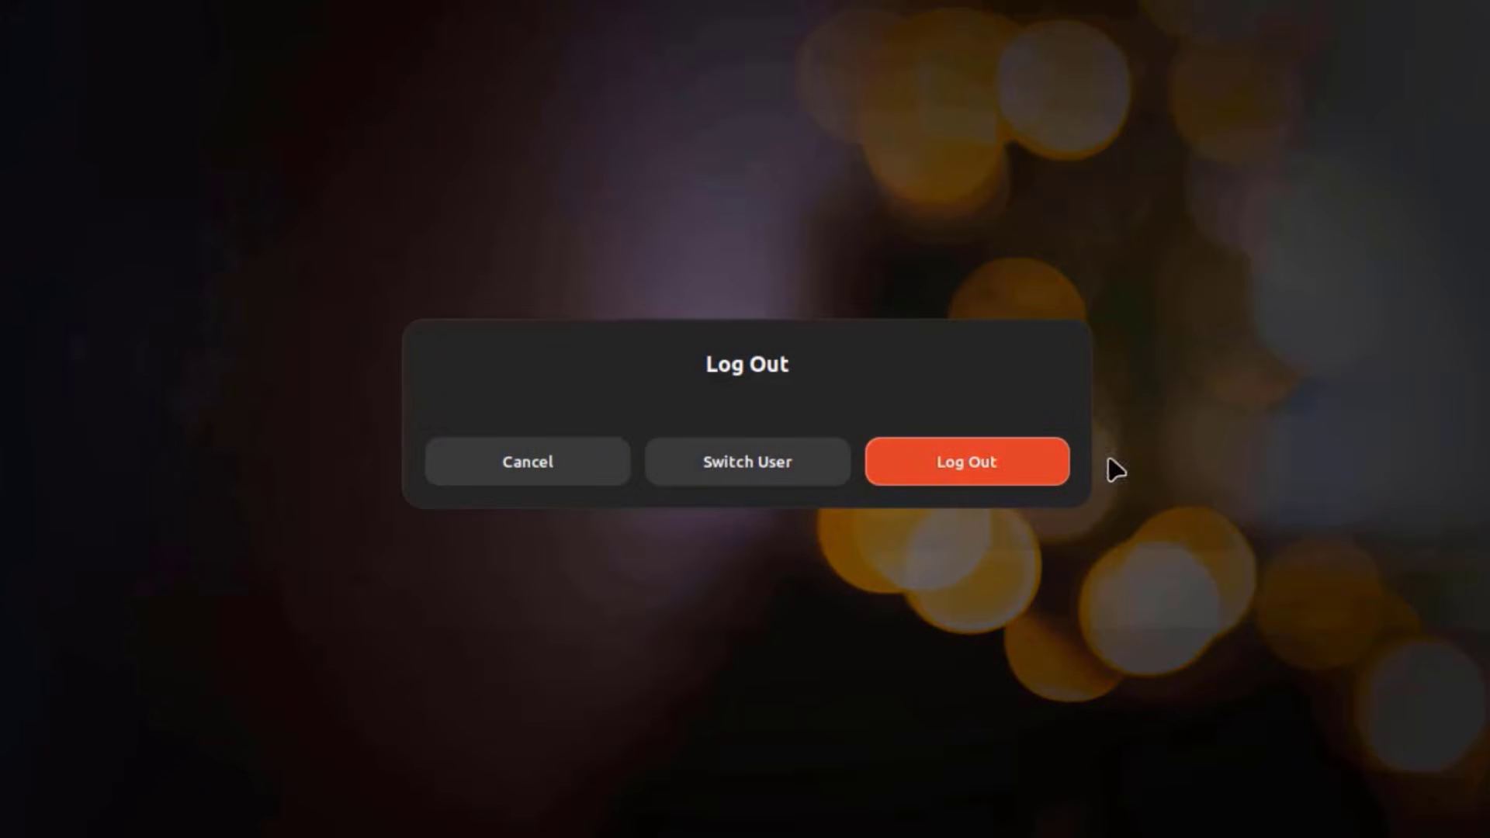
{"action": "left_click", "coordinate": [499, 455]}
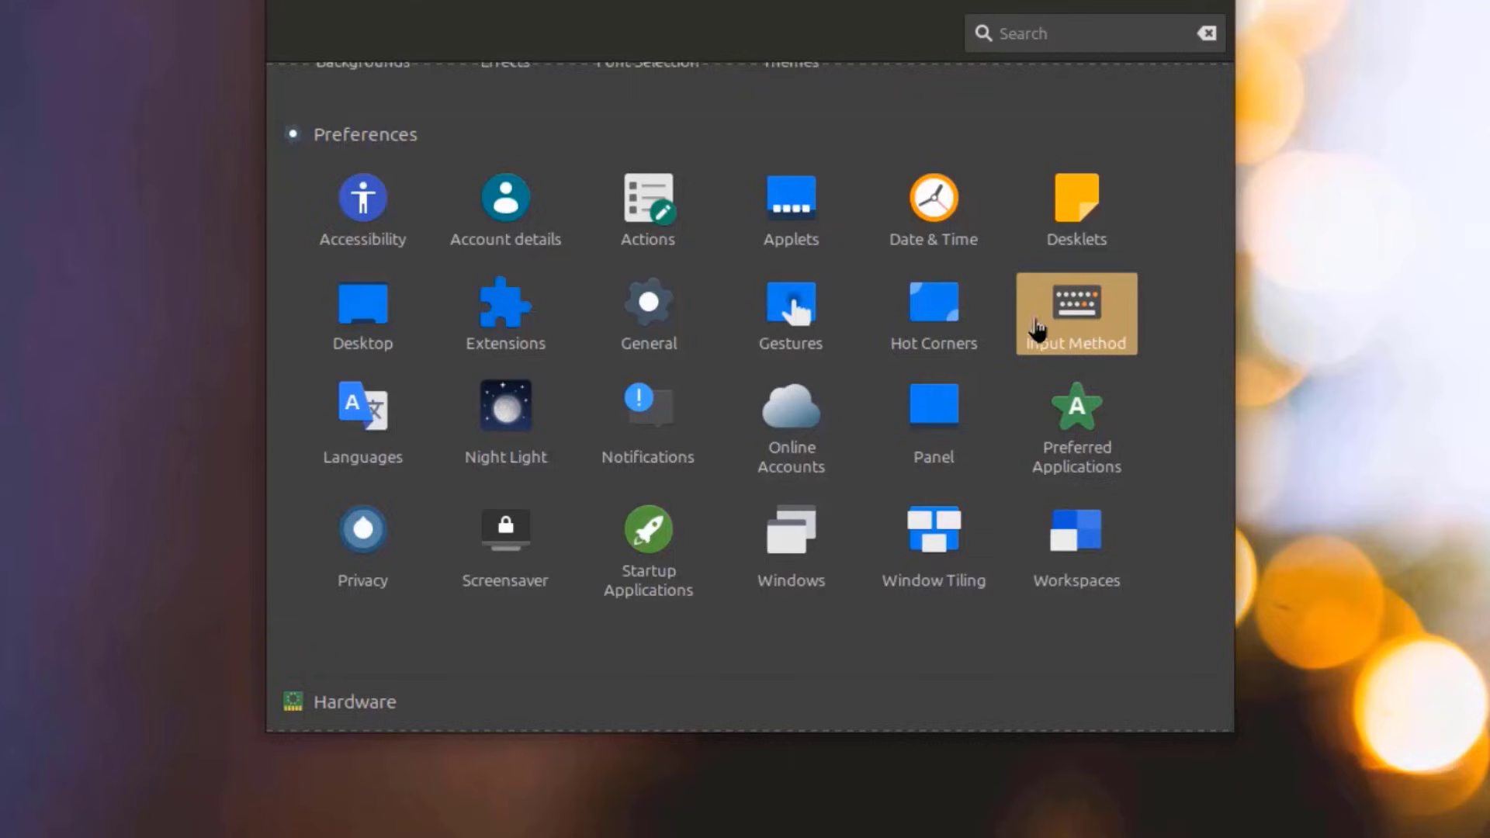
Open the Input Method settings and check the available input method frameworks
{"action": "left_click", "coordinate": [1075, 322]}
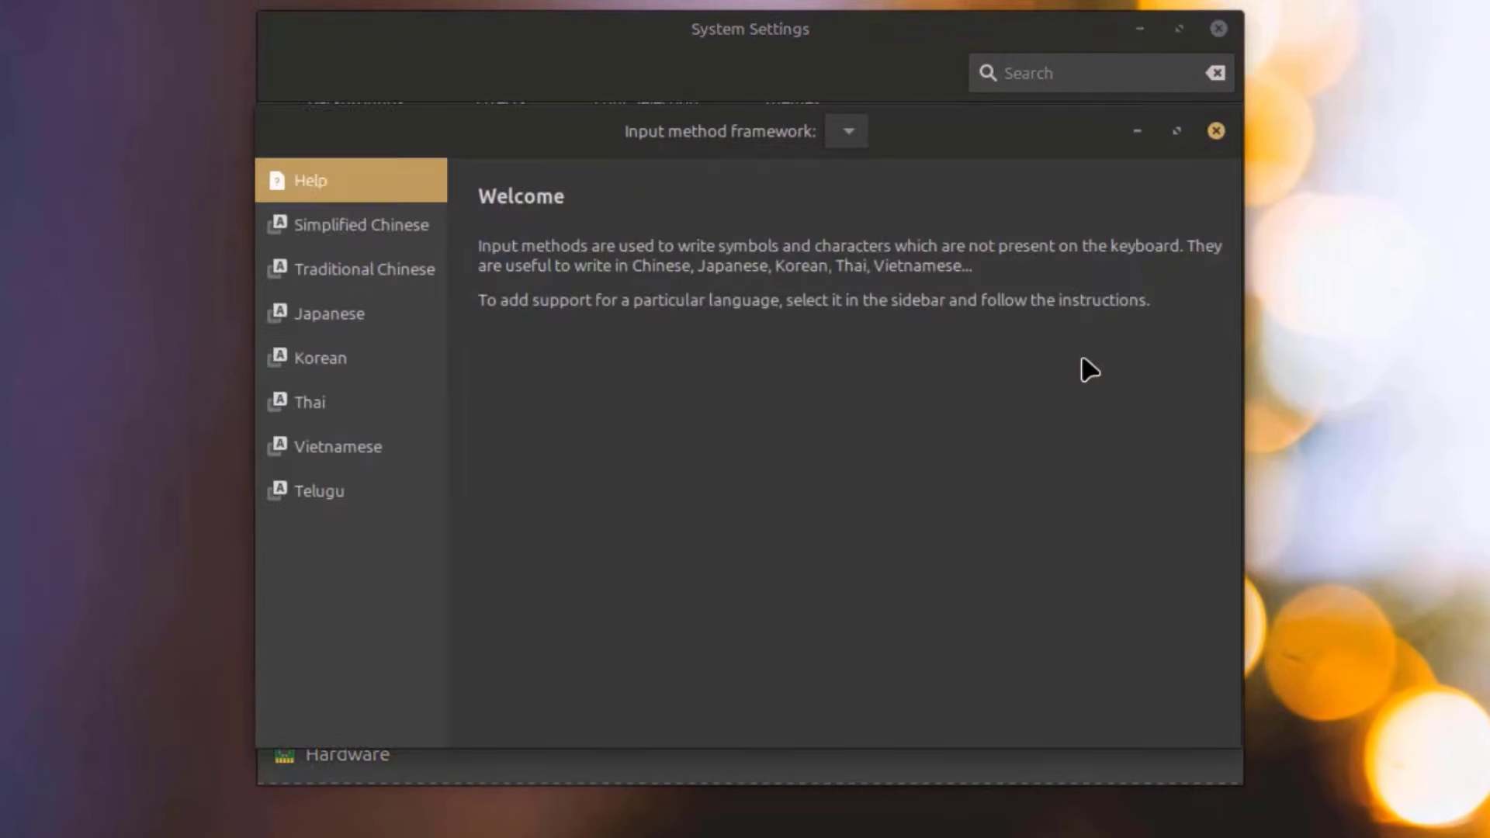
{"action": "left_click", "coordinate": [864, 143]}
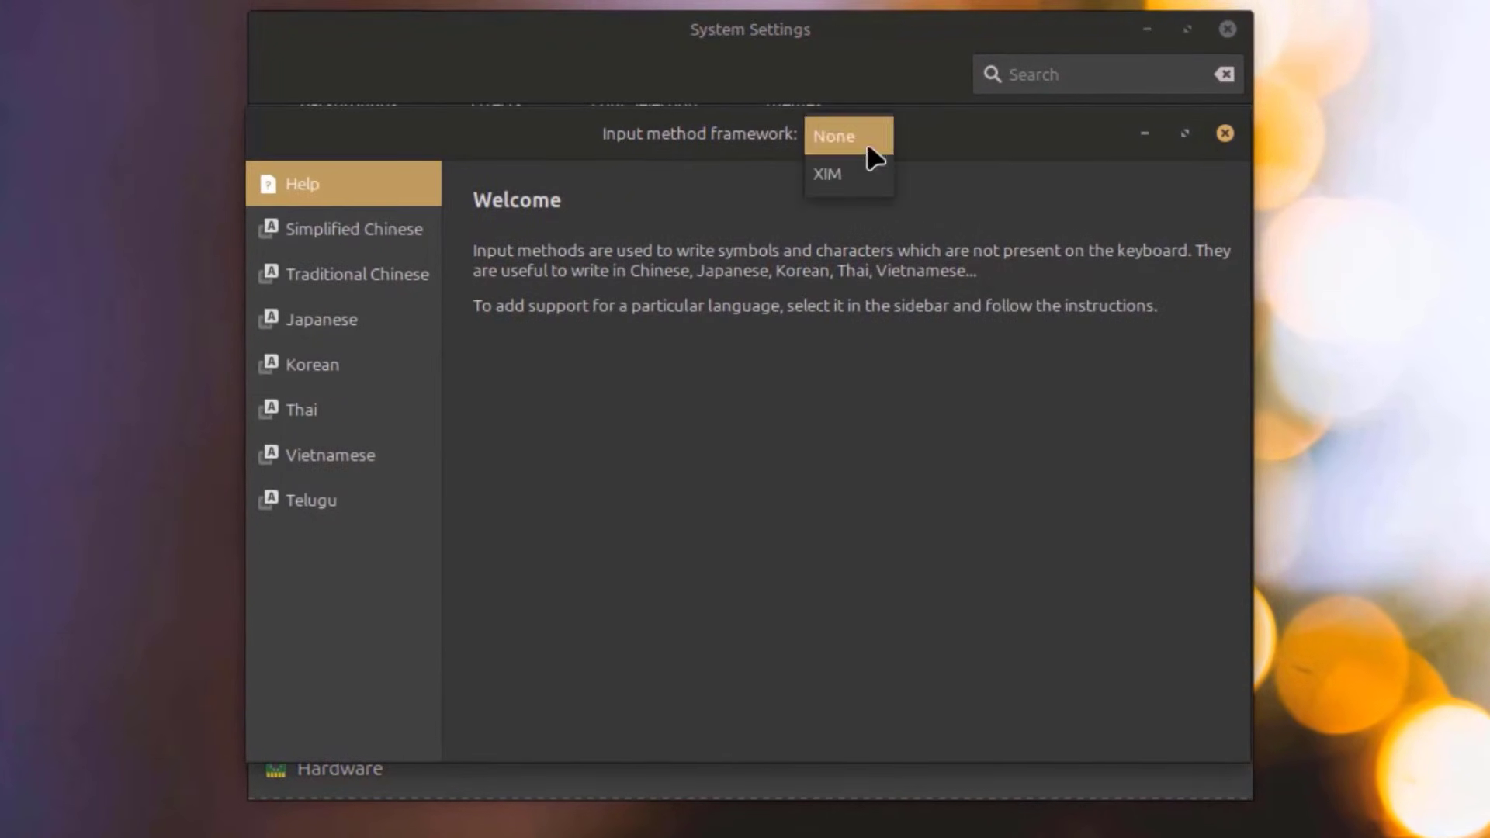
{"action": "left_click", "coordinate": [934, 173]}
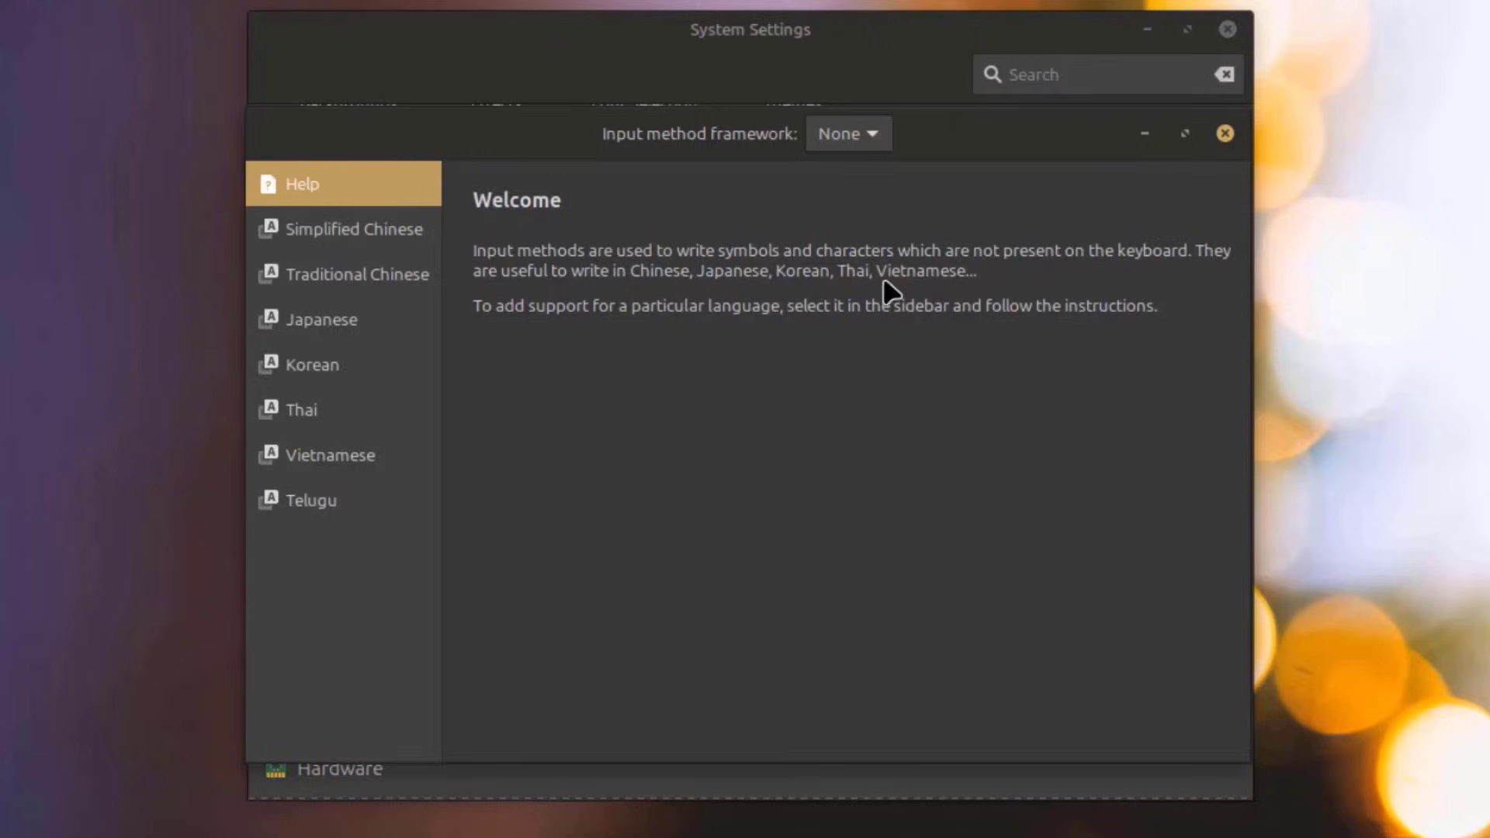
Review the input method setup instructions for Simplified Chinese, Traditional Chinese and Japanese
{"action": "key", "text": "Down"}
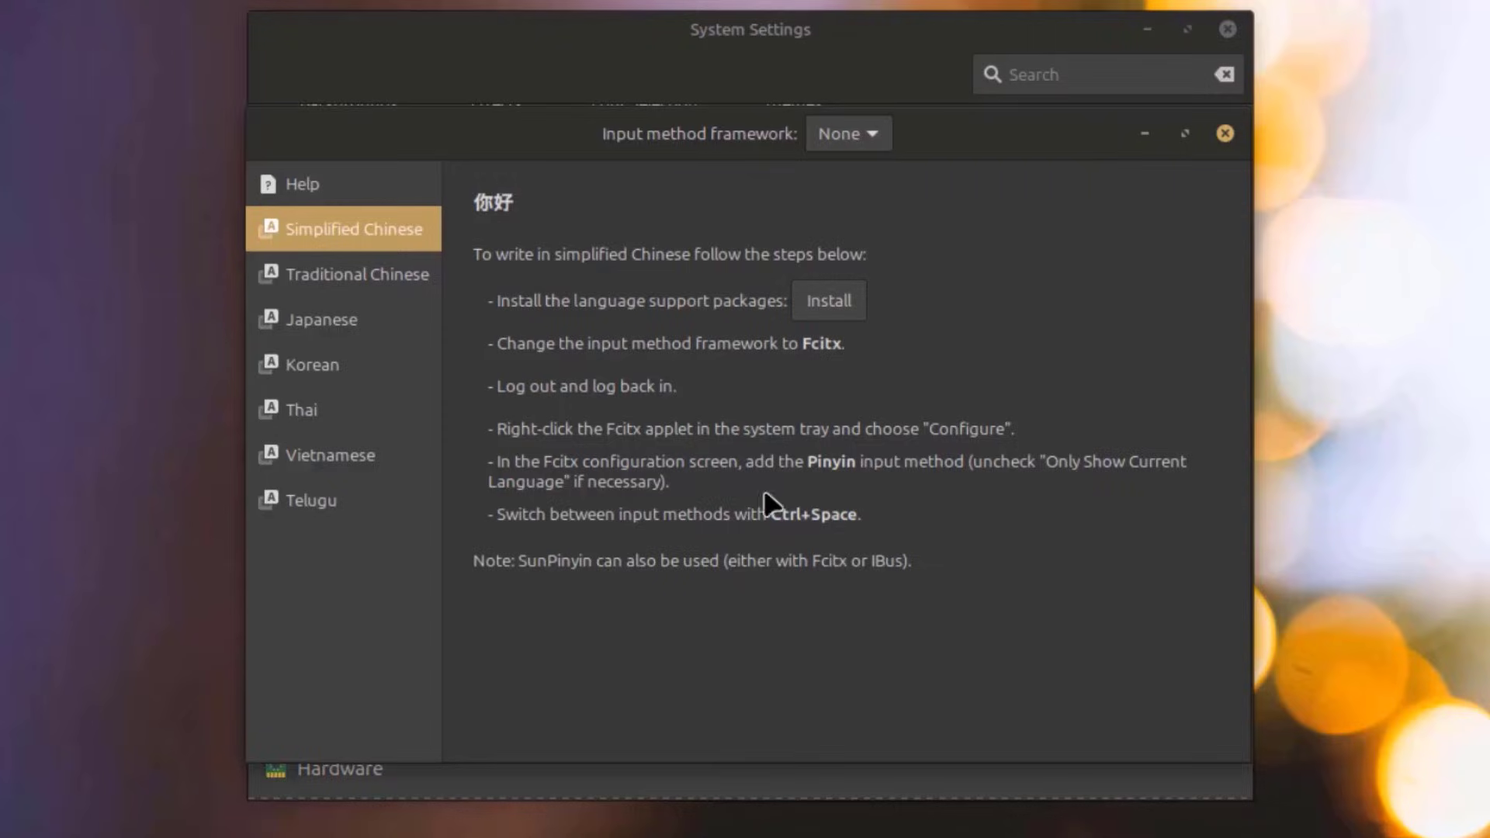
{"action": "left_click", "coordinate": [380, 287]}
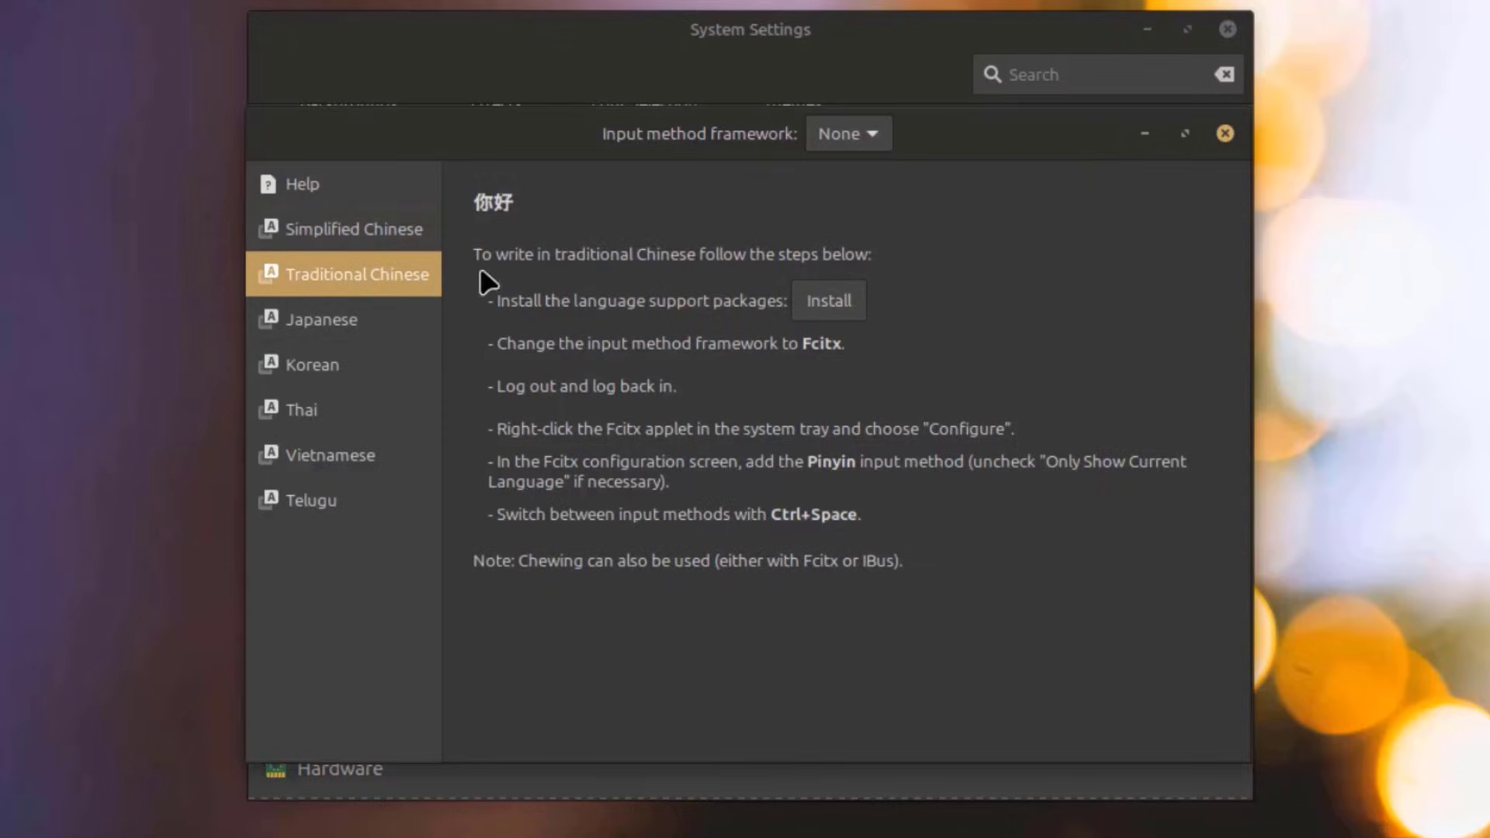
{"action": "left_click", "coordinate": [342, 316]}
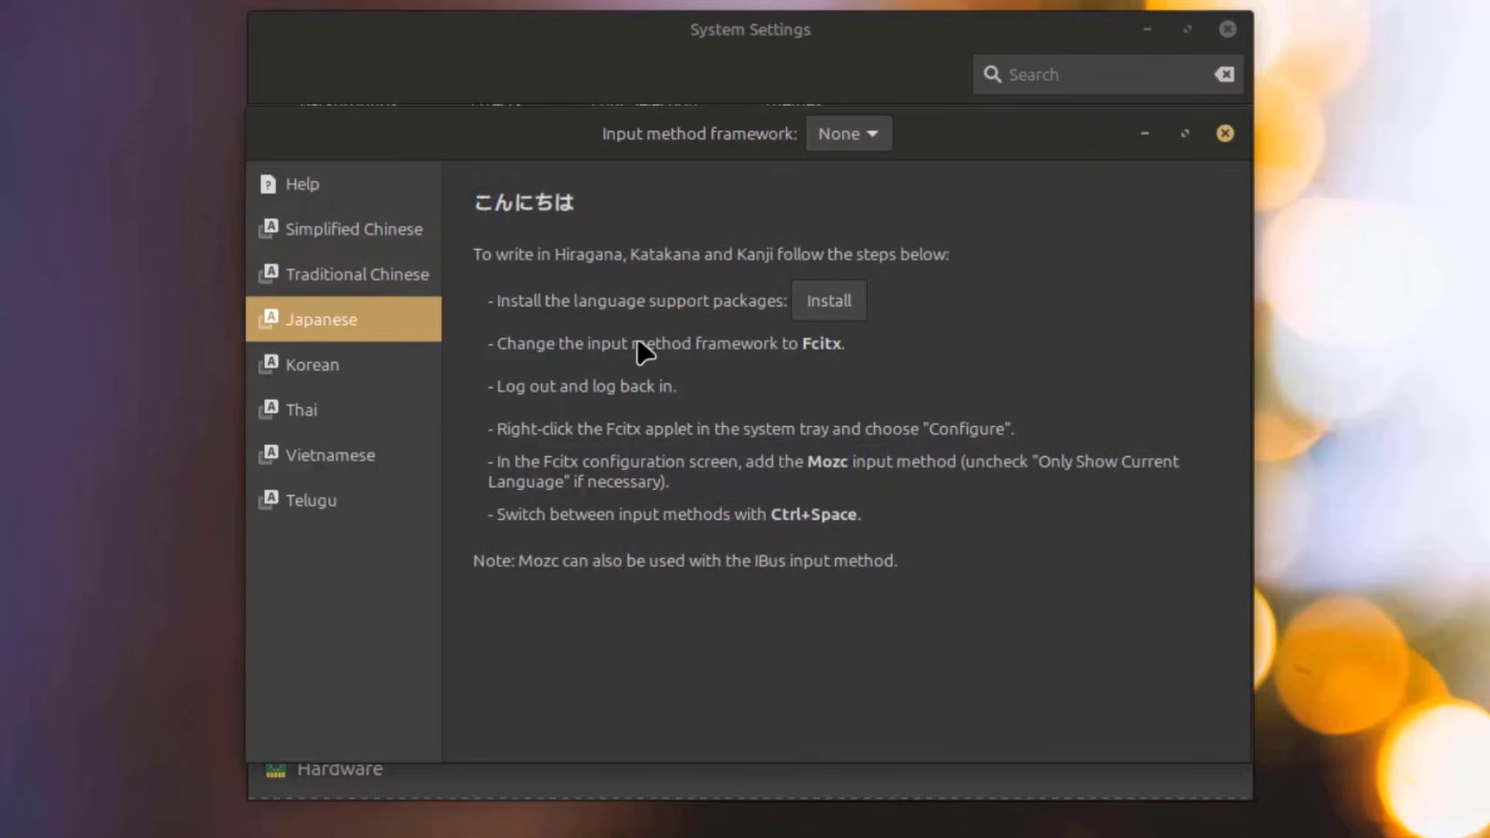
Review the input method setup instructions for Korean, Thai, Vietnamese and Telugu, and close the Input Method settings
{"action": "left_click", "coordinate": [346, 371]}
{"action": "left_click", "coordinate": [308, 402]}
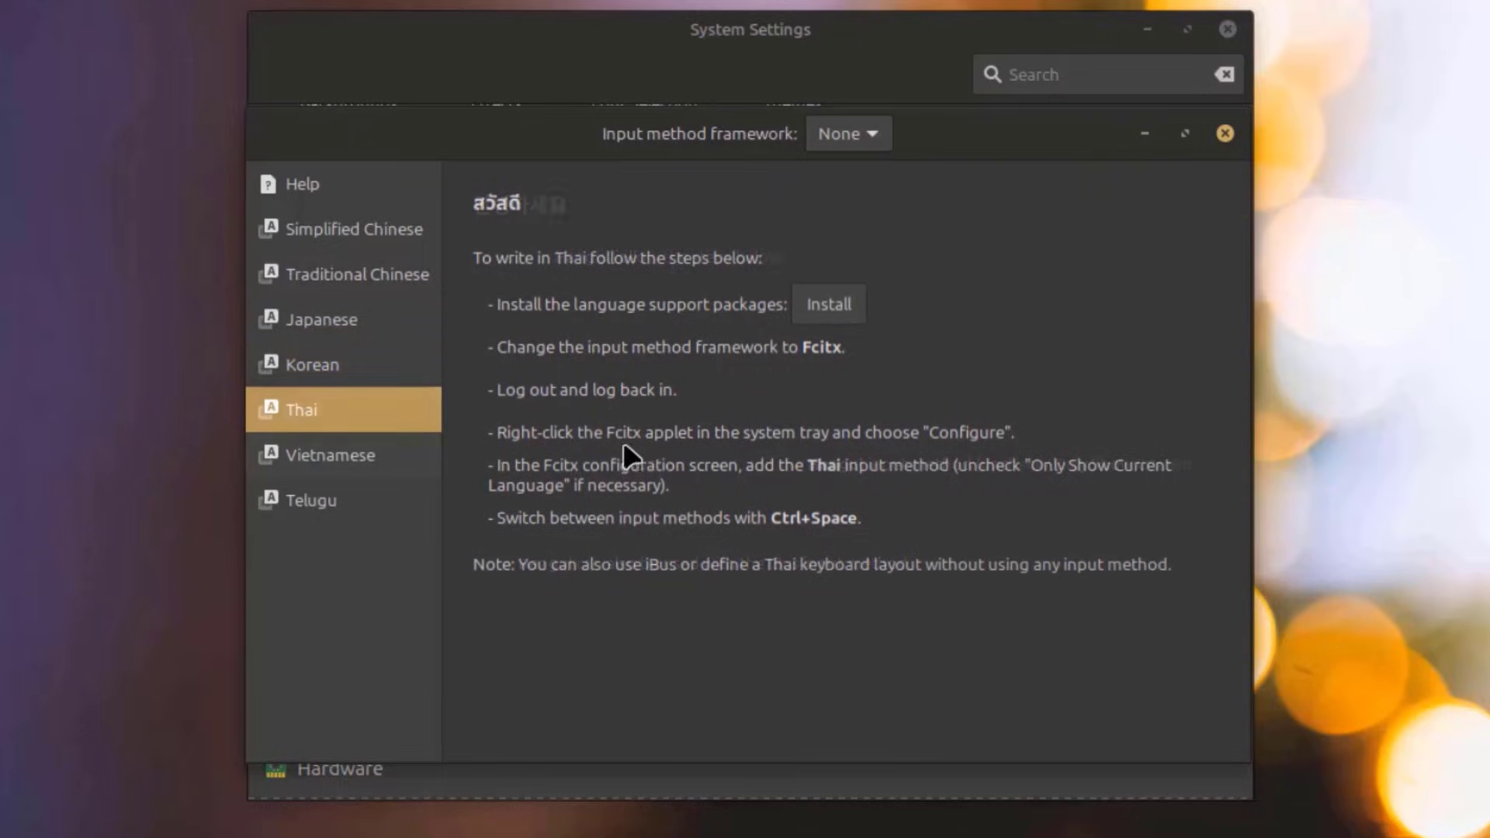
{"action": "left_click", "coordinate": [383, 458]}
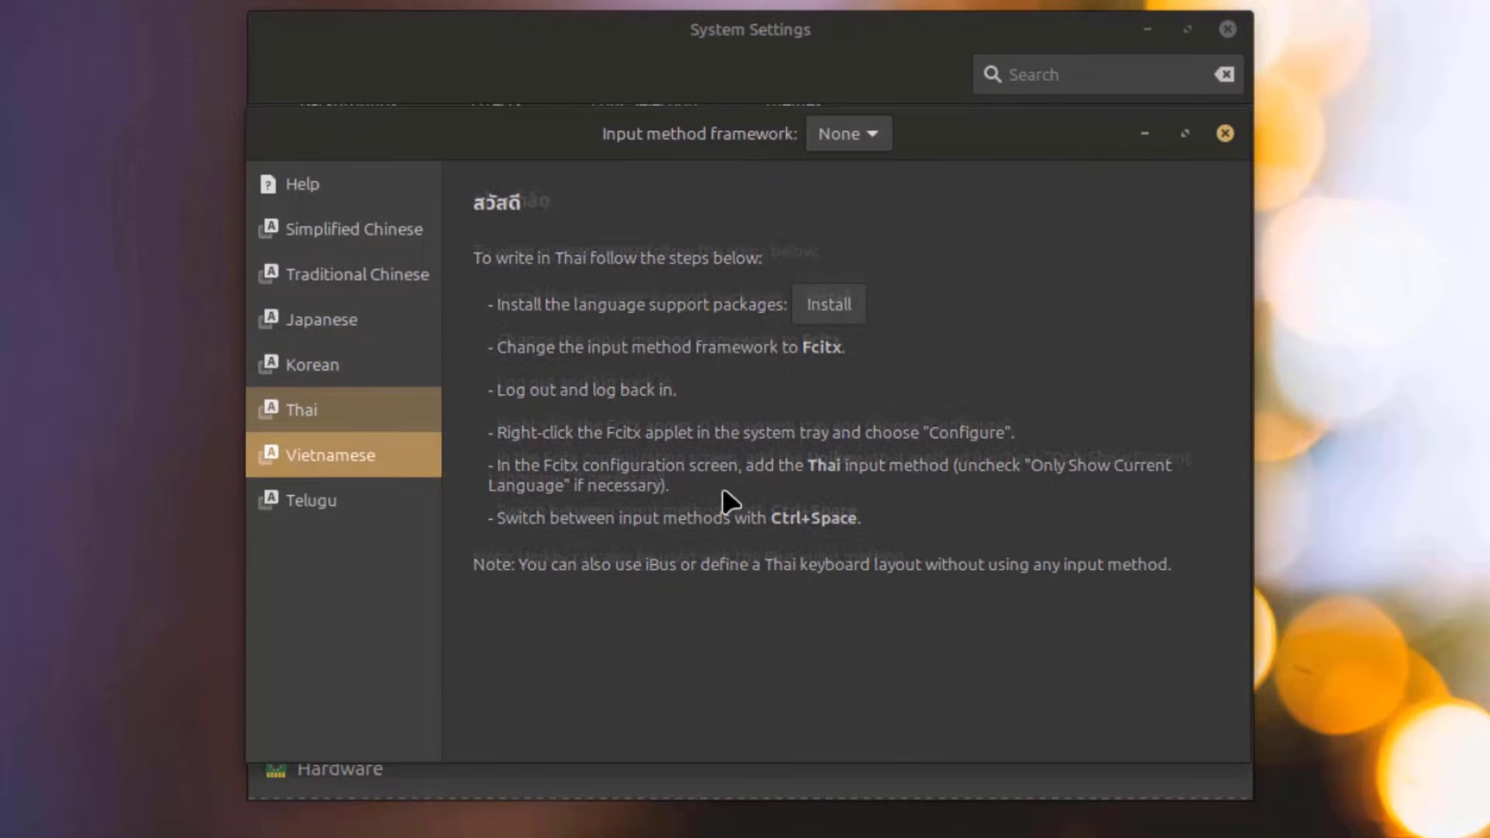
{"action": "left_click", "coordinate": [365, 504]}
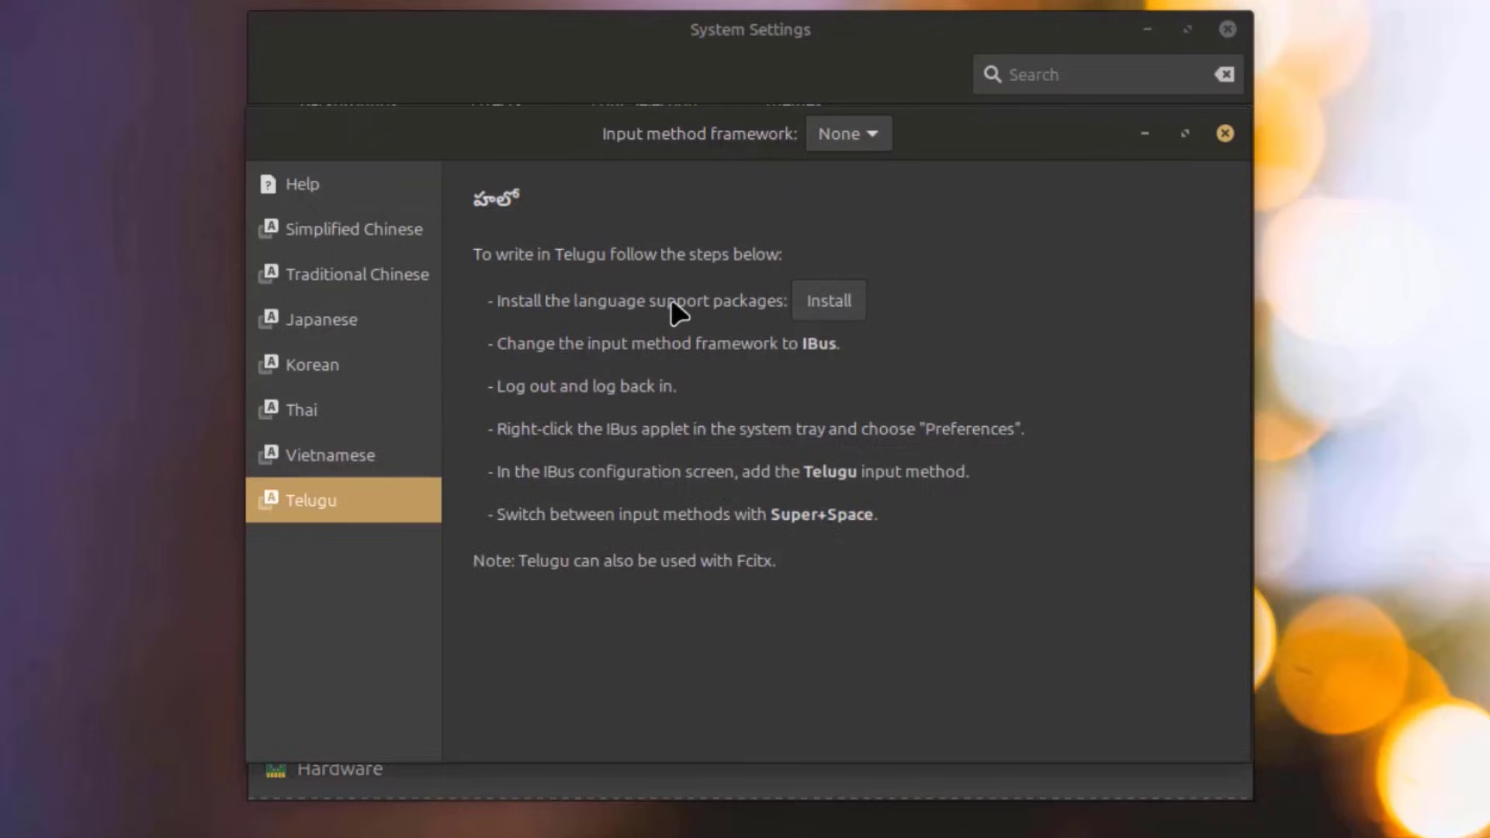
{"action": "left_click", "coordinate": [1226, 133]}
Open the Applets settings and look through the list of installed applets
{"action": "left_click", "coordinate": [804, 237]}
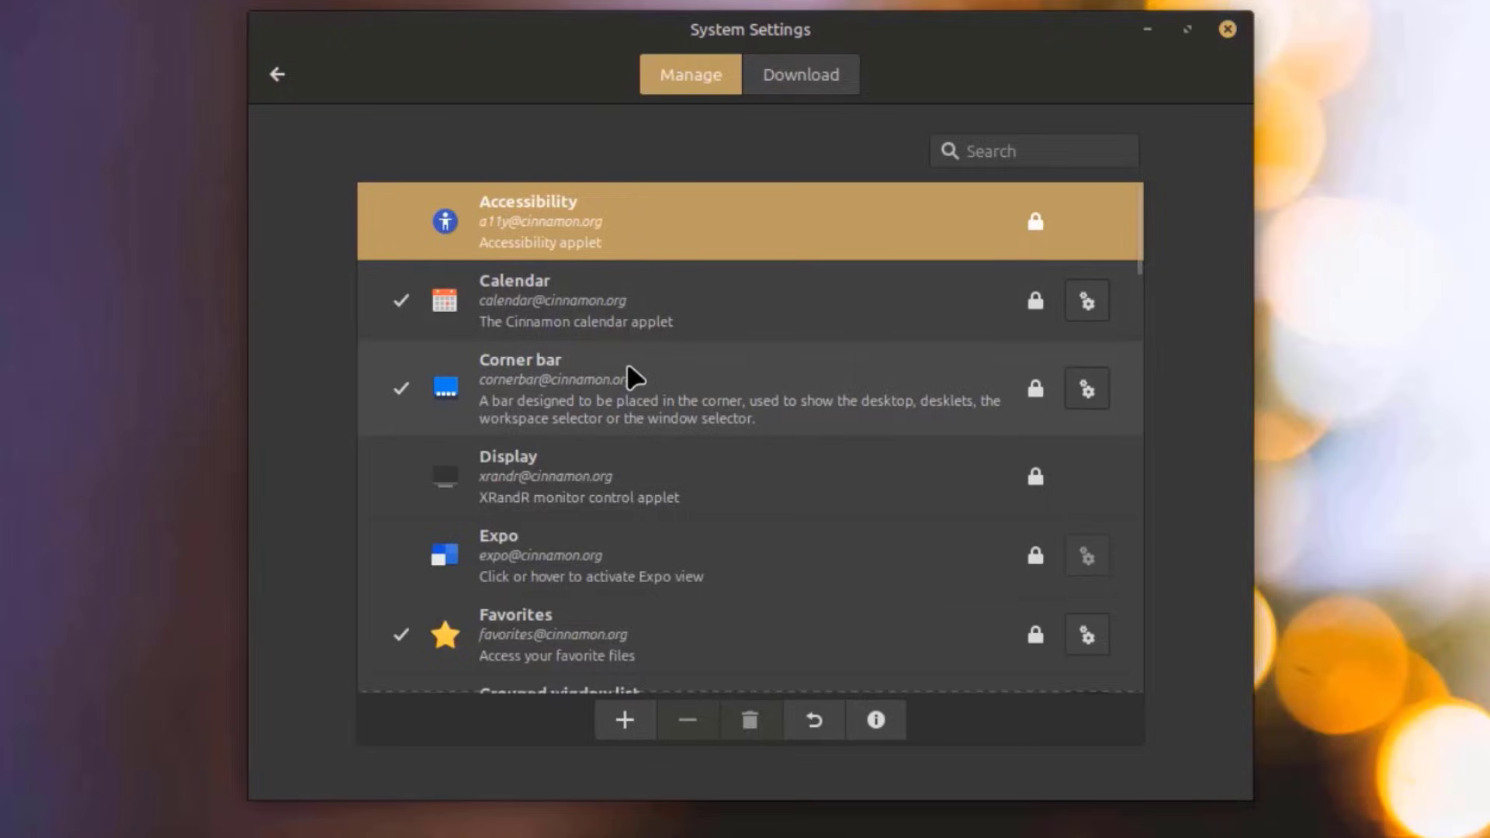
{"action": "scroll", "coordinate": [626, 361], "scroll_direction": "down", "scroll_amount": 6}
{"action": "scroll", "coordinate": [624, 375], "scroll_direction": "up", "scroll_amount": 3}
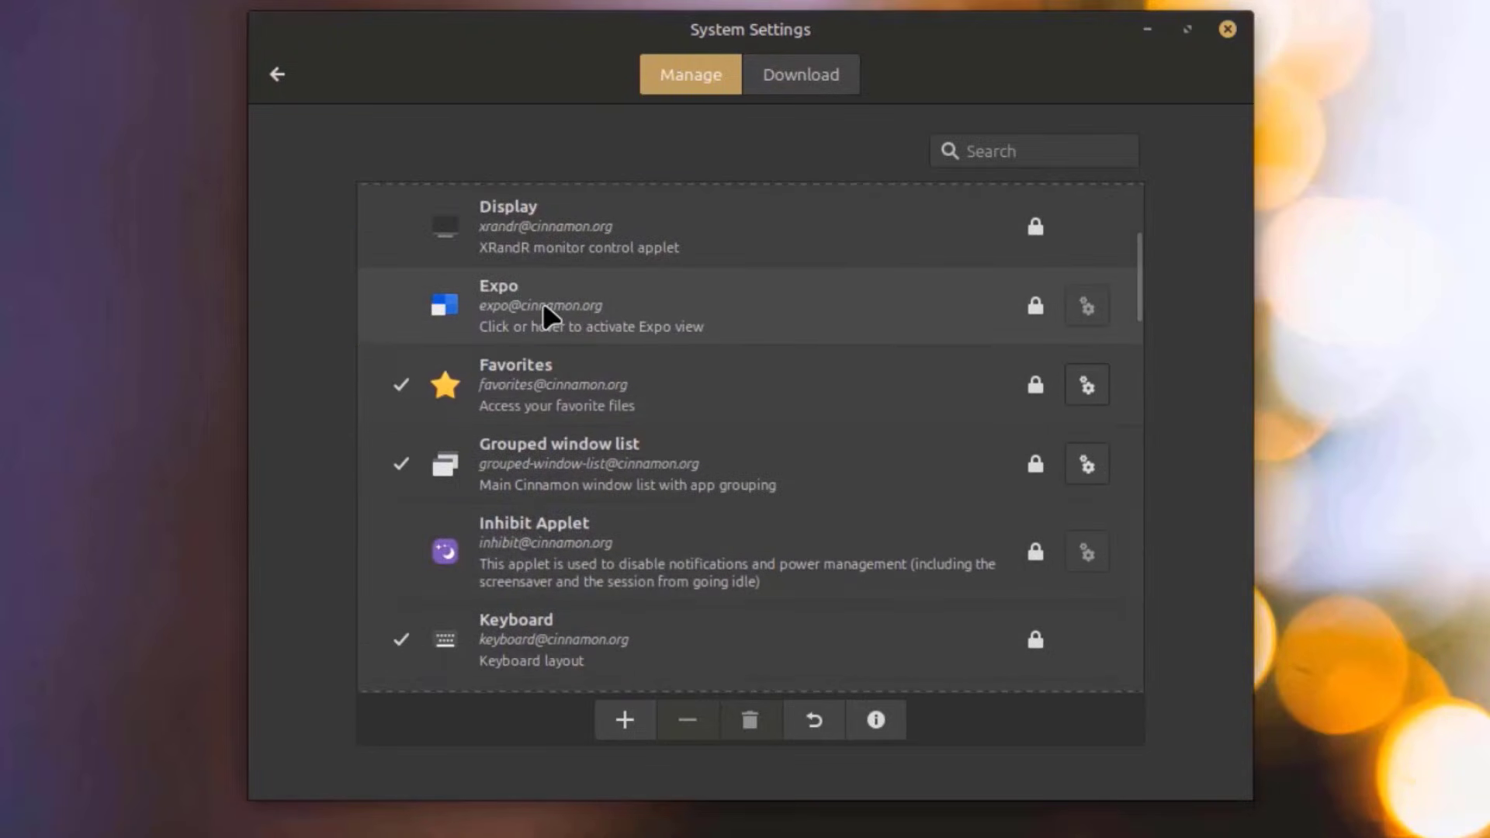
{"action": "left_click", "coordinate": [585, 402]}
{"action": "scroll", "coordinate": [585, 402], "scroll_direction": "down", "scroll_amount": 1}
{"action": "left_click", "coordinate": [585, 411]}
{"action": "left_click", "coordinate": [576, 461]}
{"action": "scroll", "coordinate": [611, 459], "scroll_direction": "down", "scroll_amount": 2}
{"action": "left_click", "coordinate": [601, 453]}
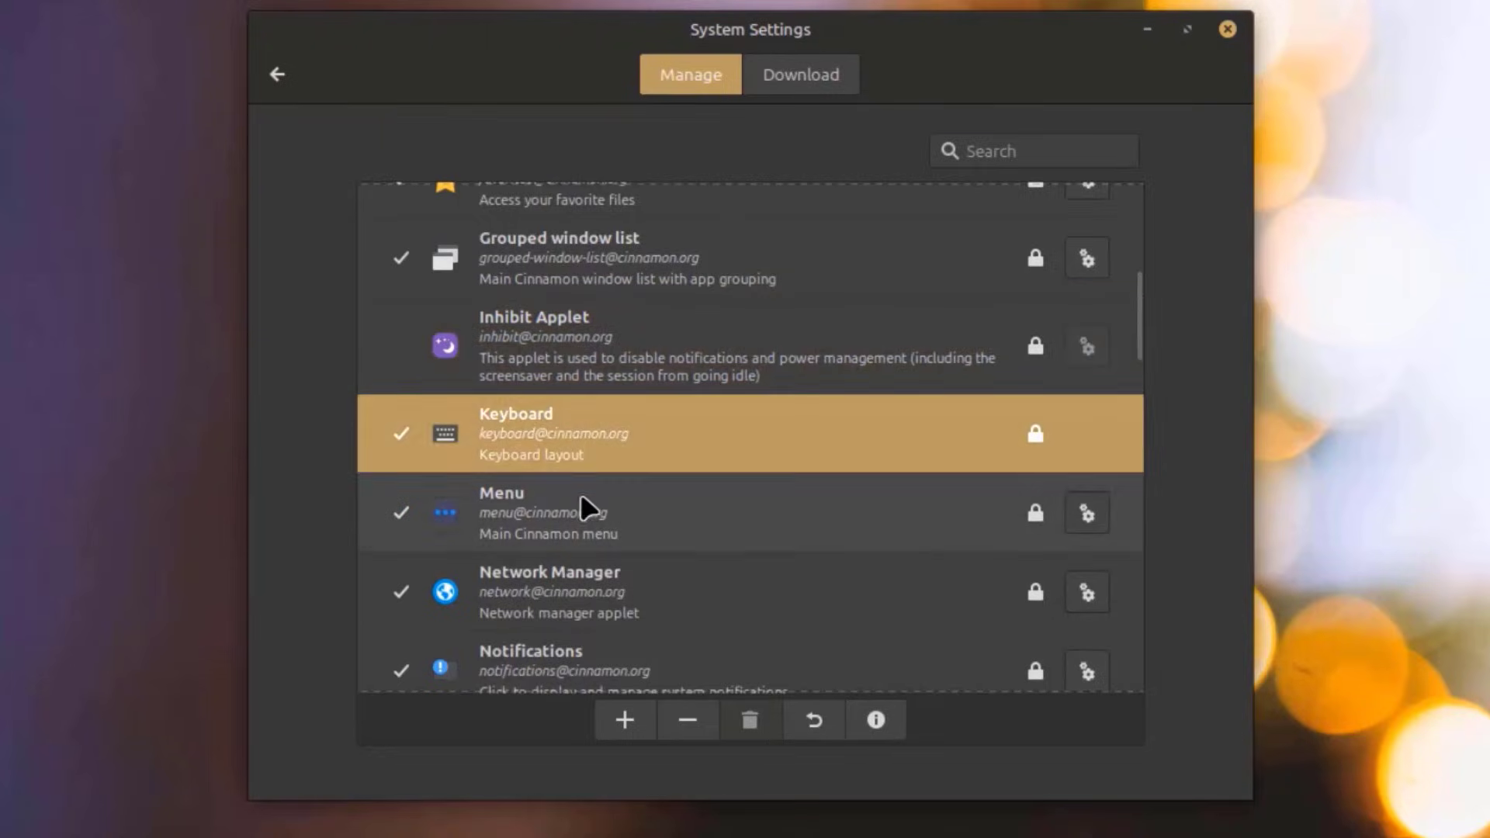
{"action": "left_click", "coordinate": [580, 492]}
{"action": "scroll", "coordinate": [621, 485], "scroll_direction": "down", "scroll_amount": 9}
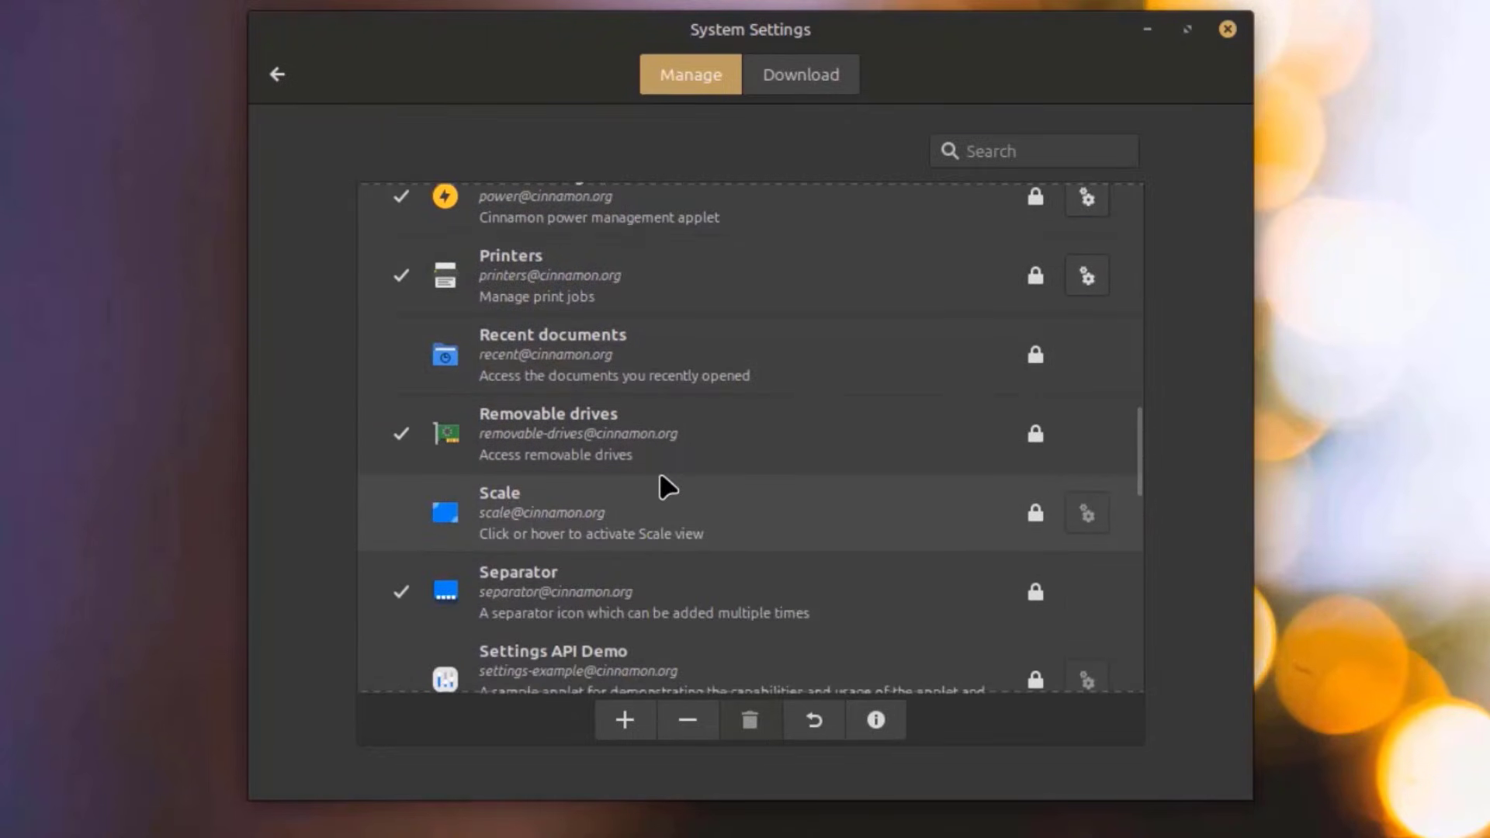
{"action": "scroll", "coordinate": [660, 474], "scroll_direction": "down", "scroll_amount": 2}
{"action": "scroll", "coordinate": [765, 490], "scroll_direction": "down", "scroll_amount": 3}
{"action": "scroll", "coordinate": [766, 491], "scroll_direction": "down", "scroll_amount": 9}
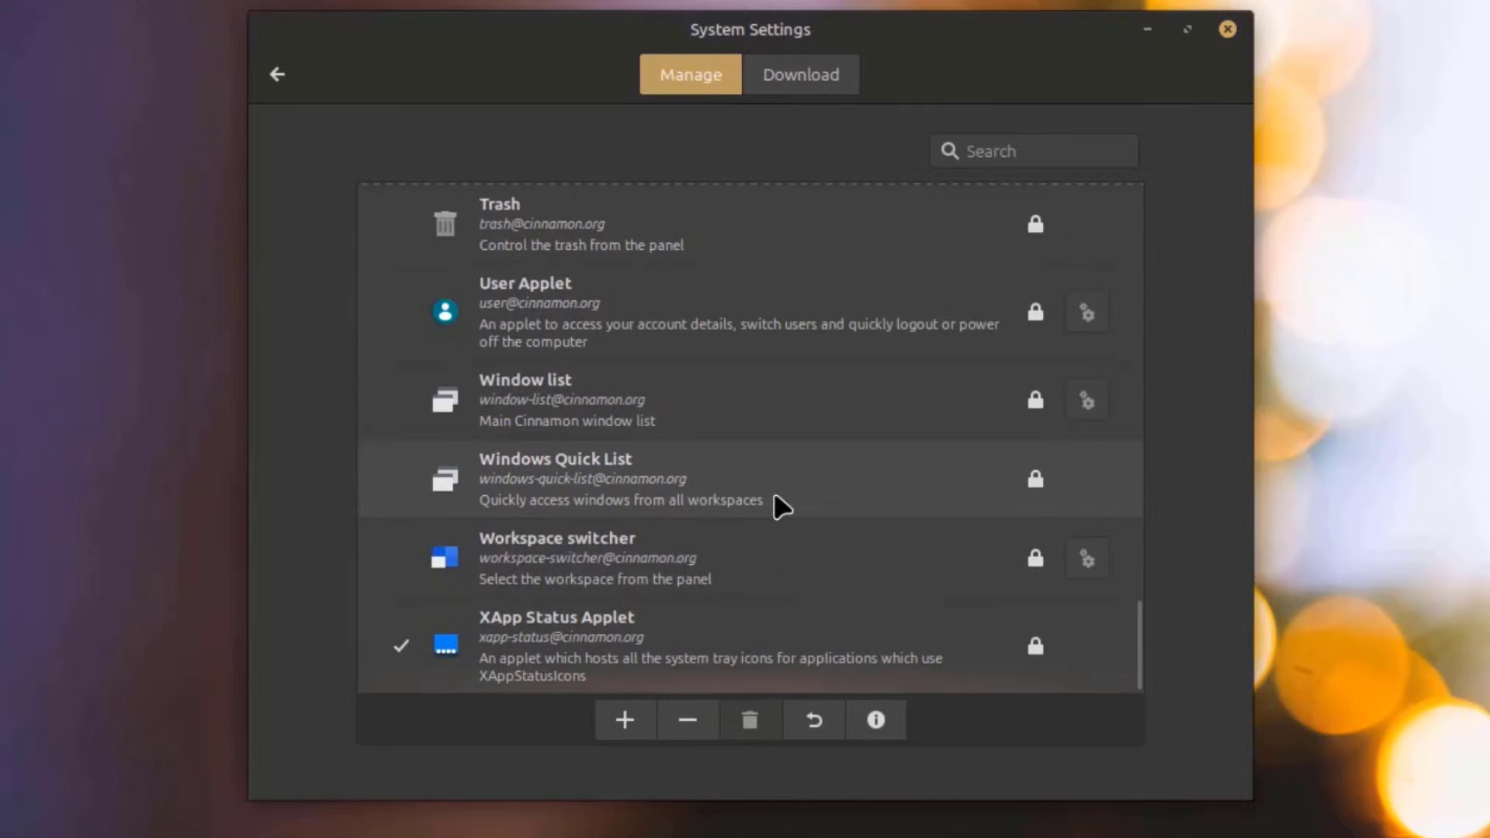
{"action": "scroll", "coordinate": [774, 491], "scroll_direction": "up", "scroll_amount": 20}
Open the Calendar applet's settings, keep calendar events shown, and enable week numbers in the calendar
{"action": "left_click", "coordinate": [988, 319]}
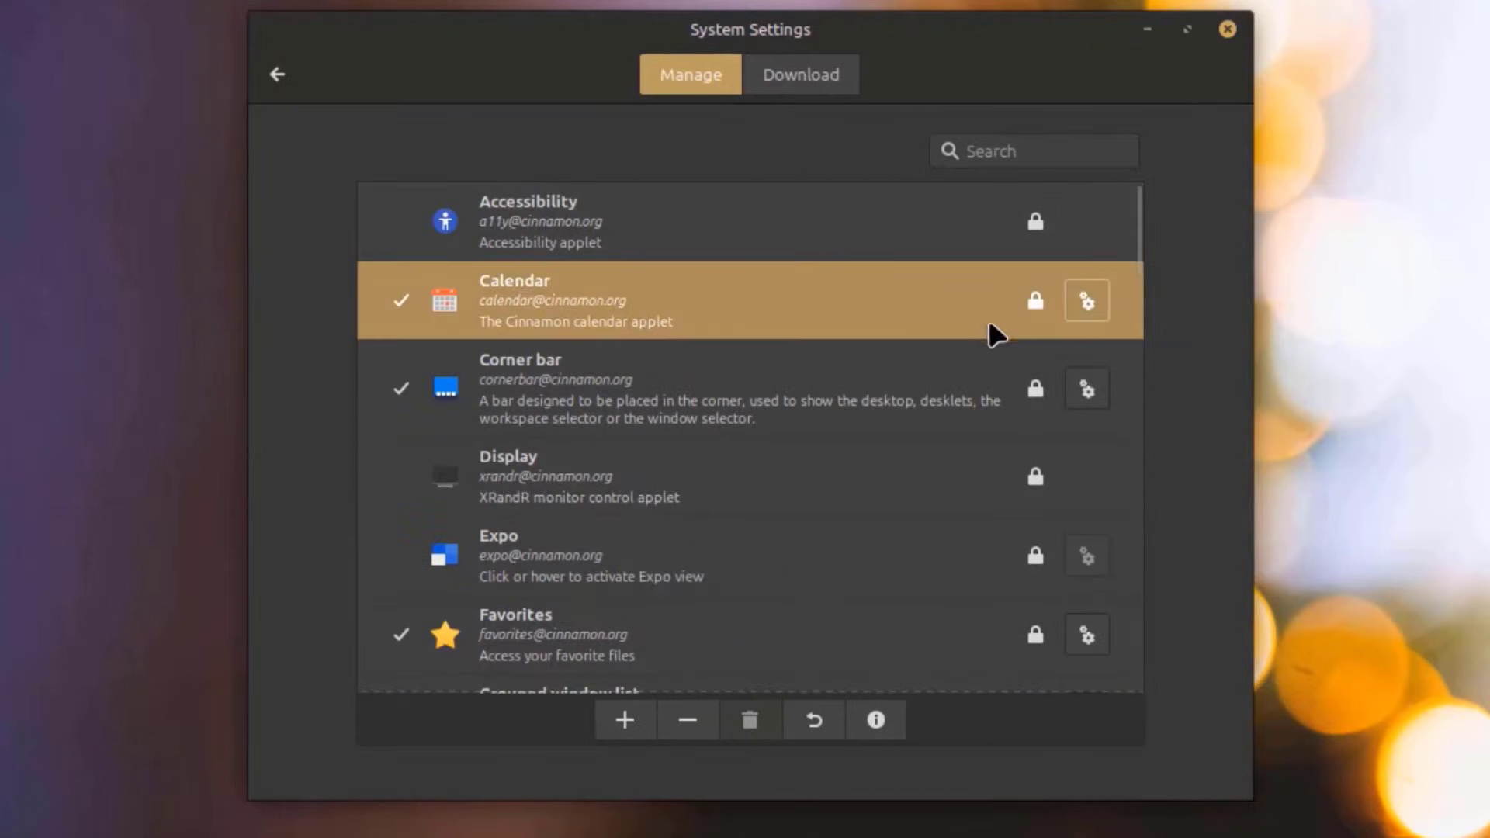
{"action": "left_click", "coordinate": [1087, 301]}
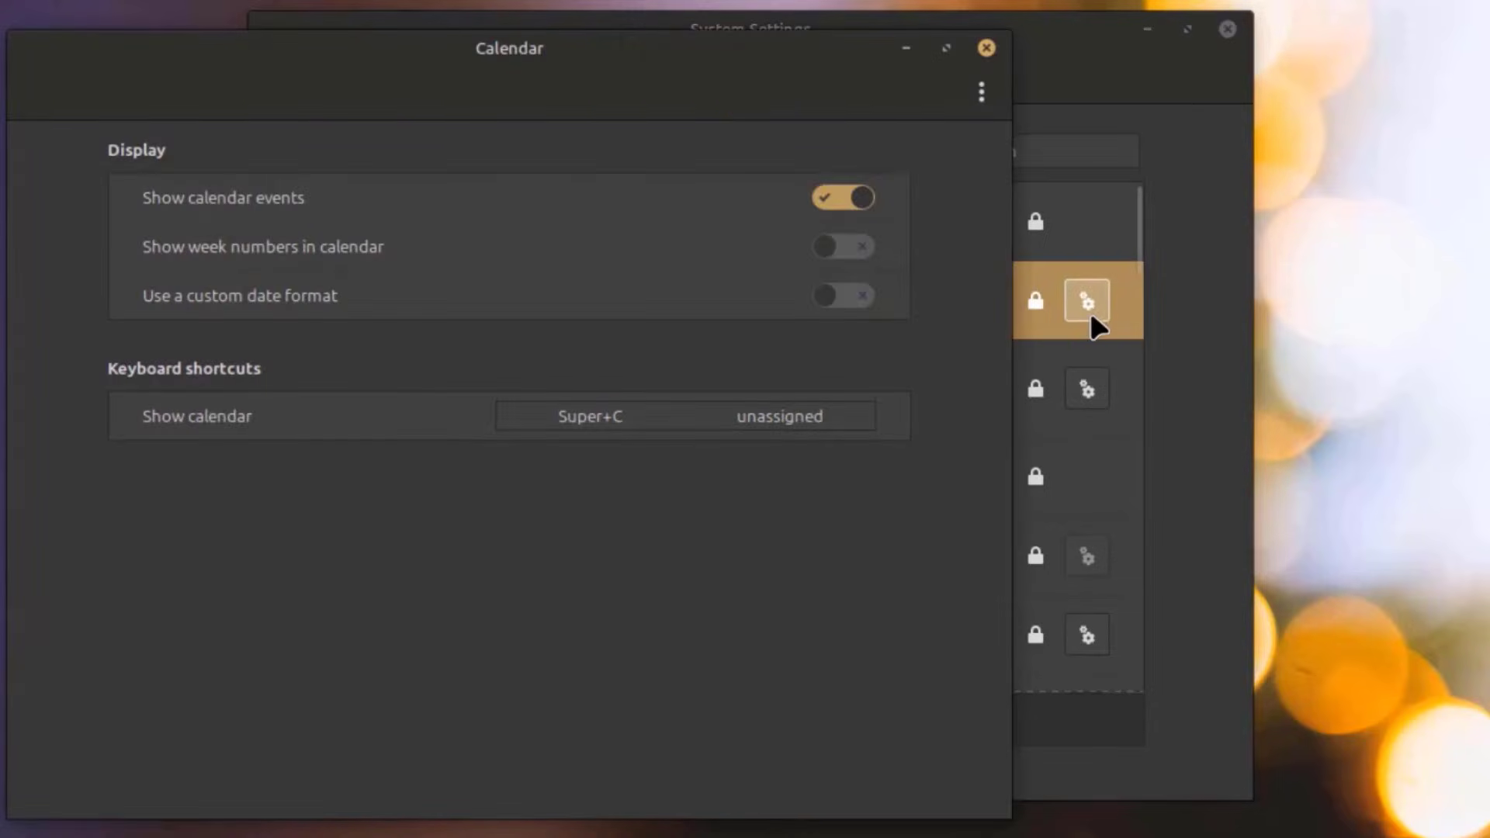
{"action": "left_click_drag", "start_coordinate": [535, 113], "coordinate": [613, 90]}
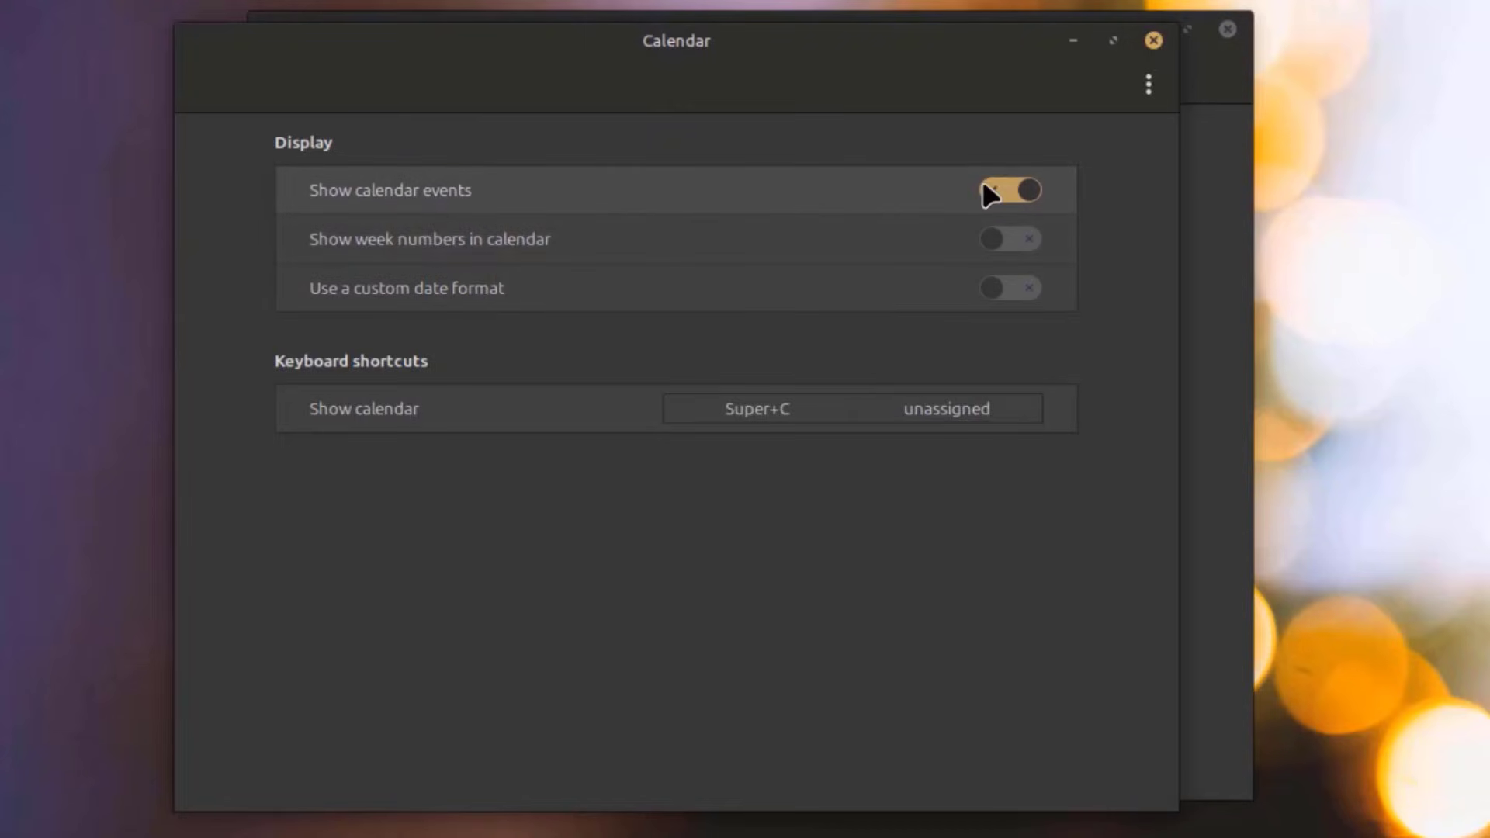
{"action": "left_click", "coordinate": [1016, 191]}
{"action": "left_click", "coordinate": [1022, 191]}
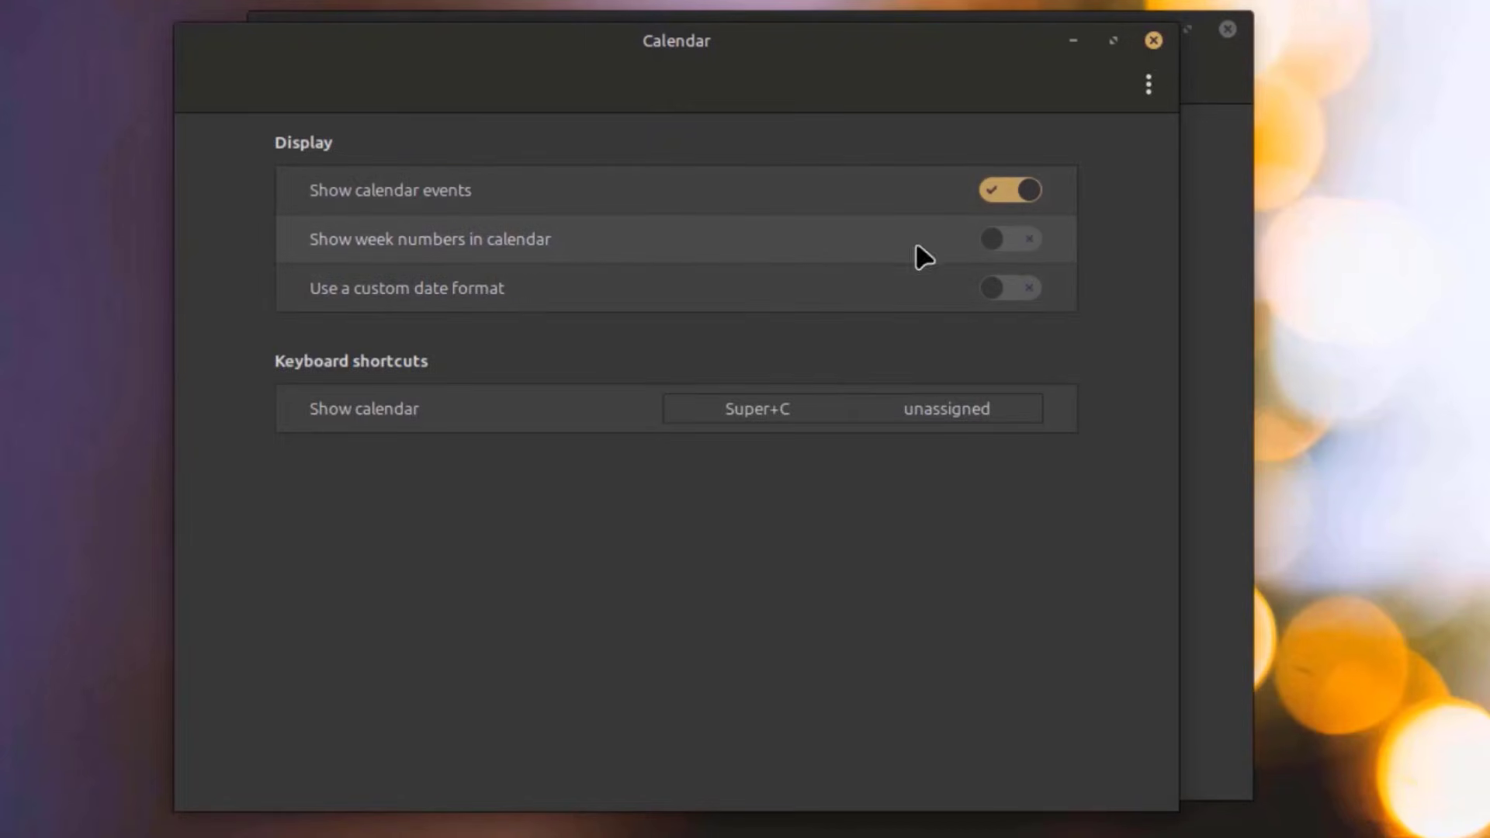
{"action": "left_click", "coordinate": [1035, 240]}
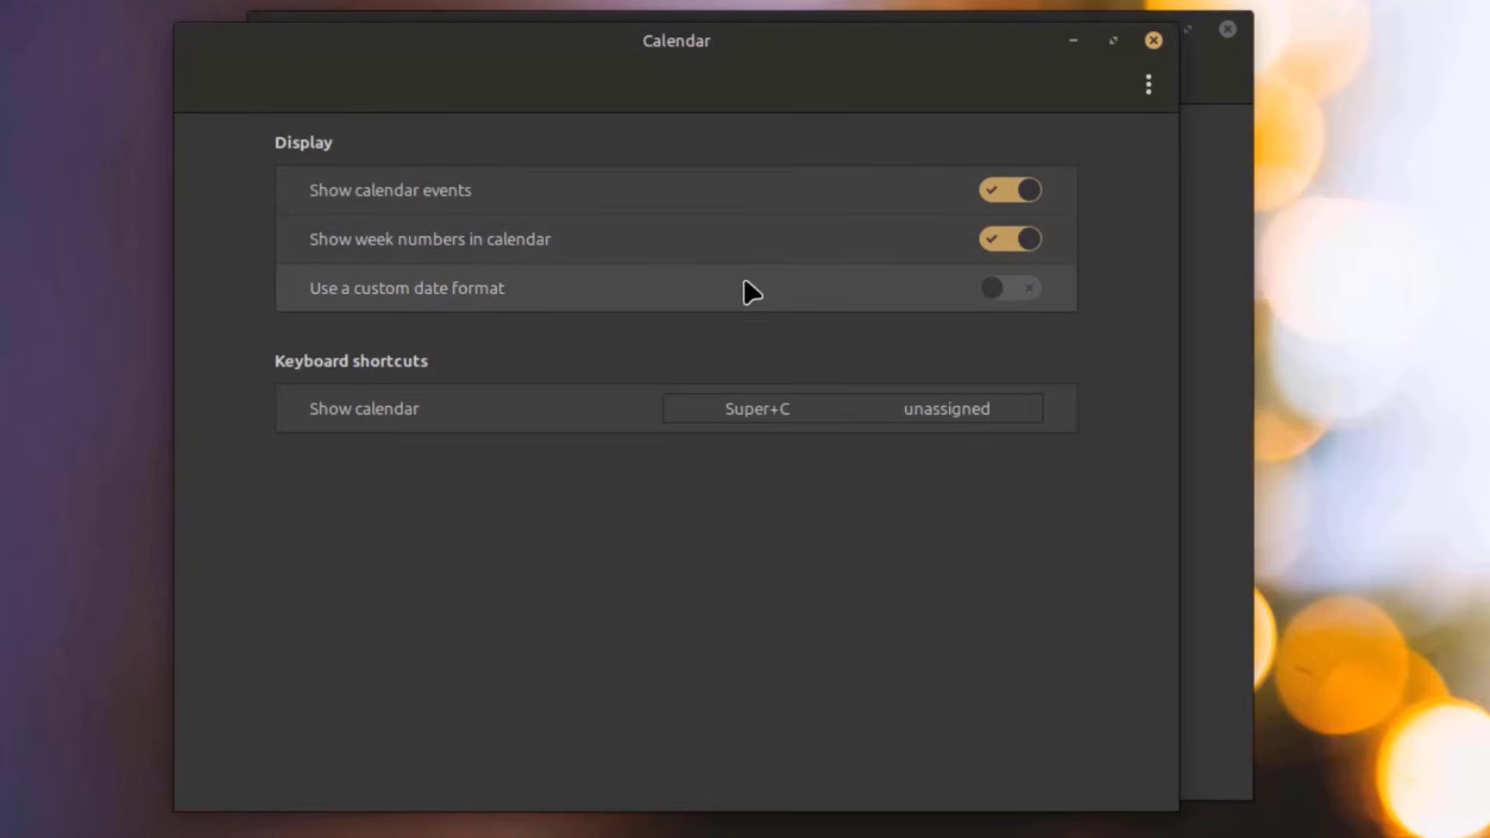
Check the custom date format fields, leave that option off, view the configuration import and export options, and close the Calendar settings
{"action": "left_click", "coordinate": [1009, 287]}
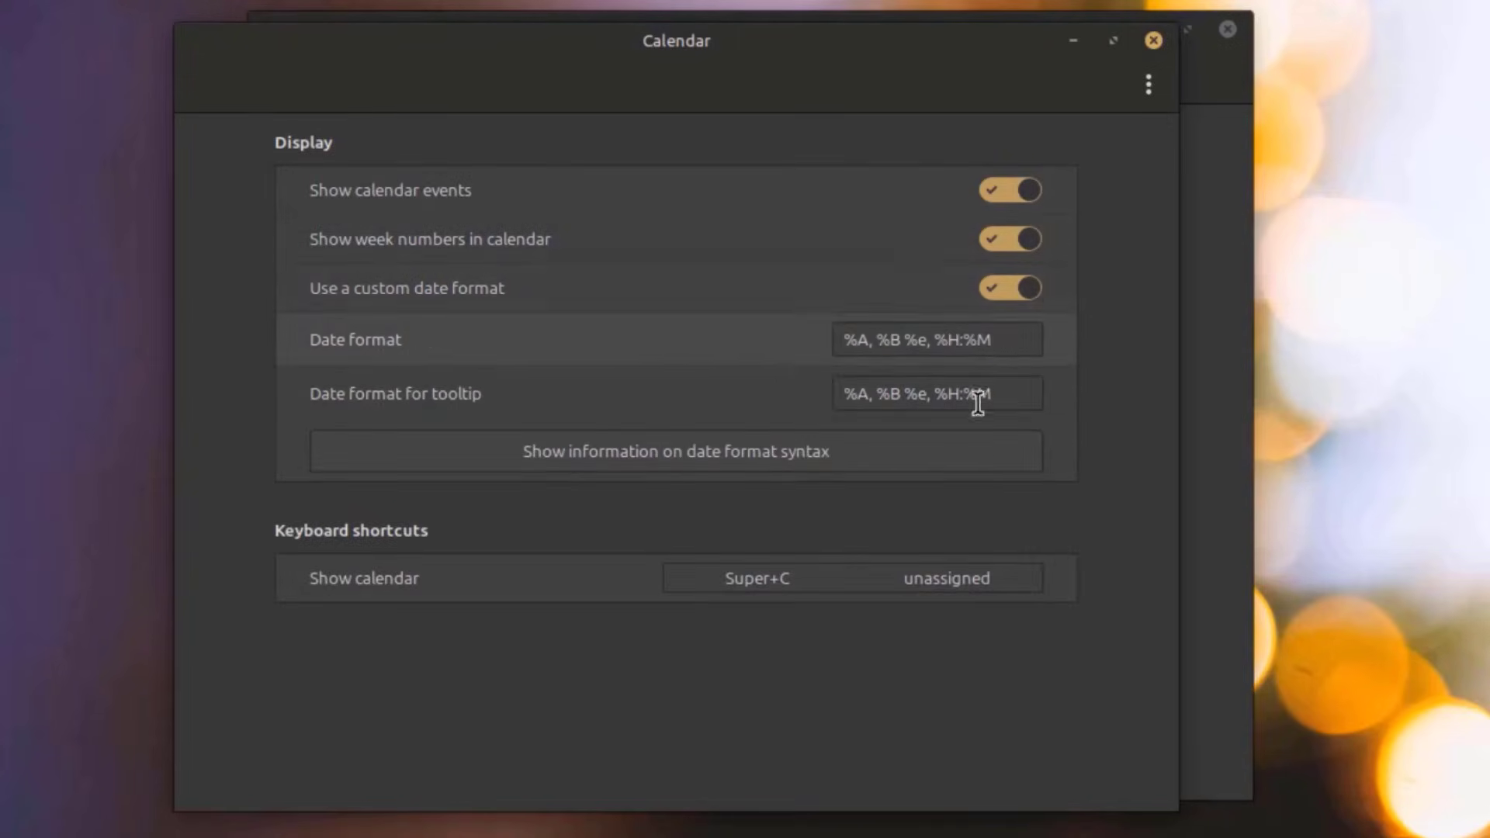
{"action": "left_click", "coordinate": [1008, 287]}
{"action": "left_click", "coordinate": [1163, 94]}
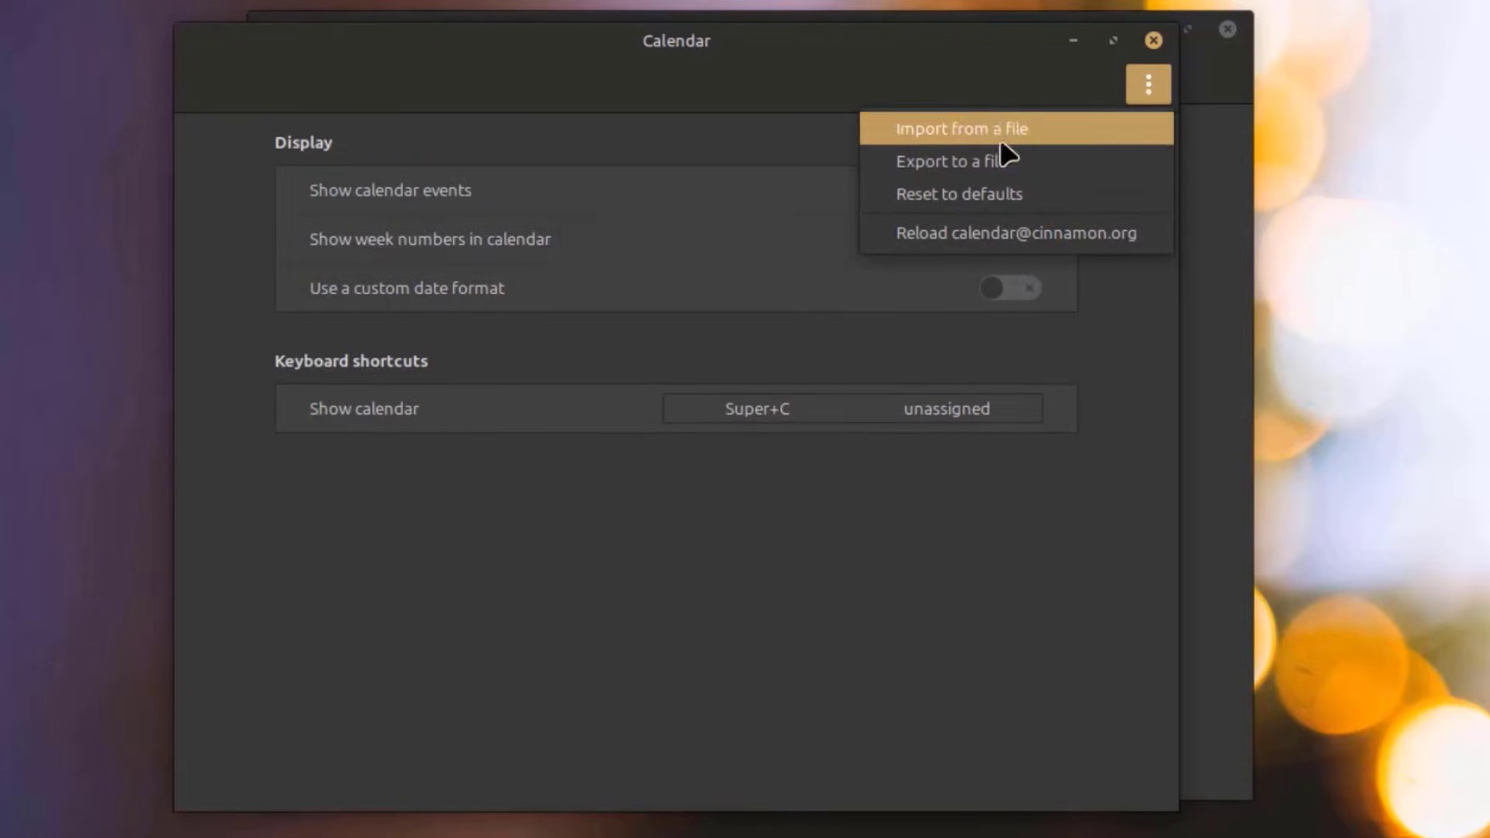
{"action": "left_click", "coordinate": [1153, 40]}
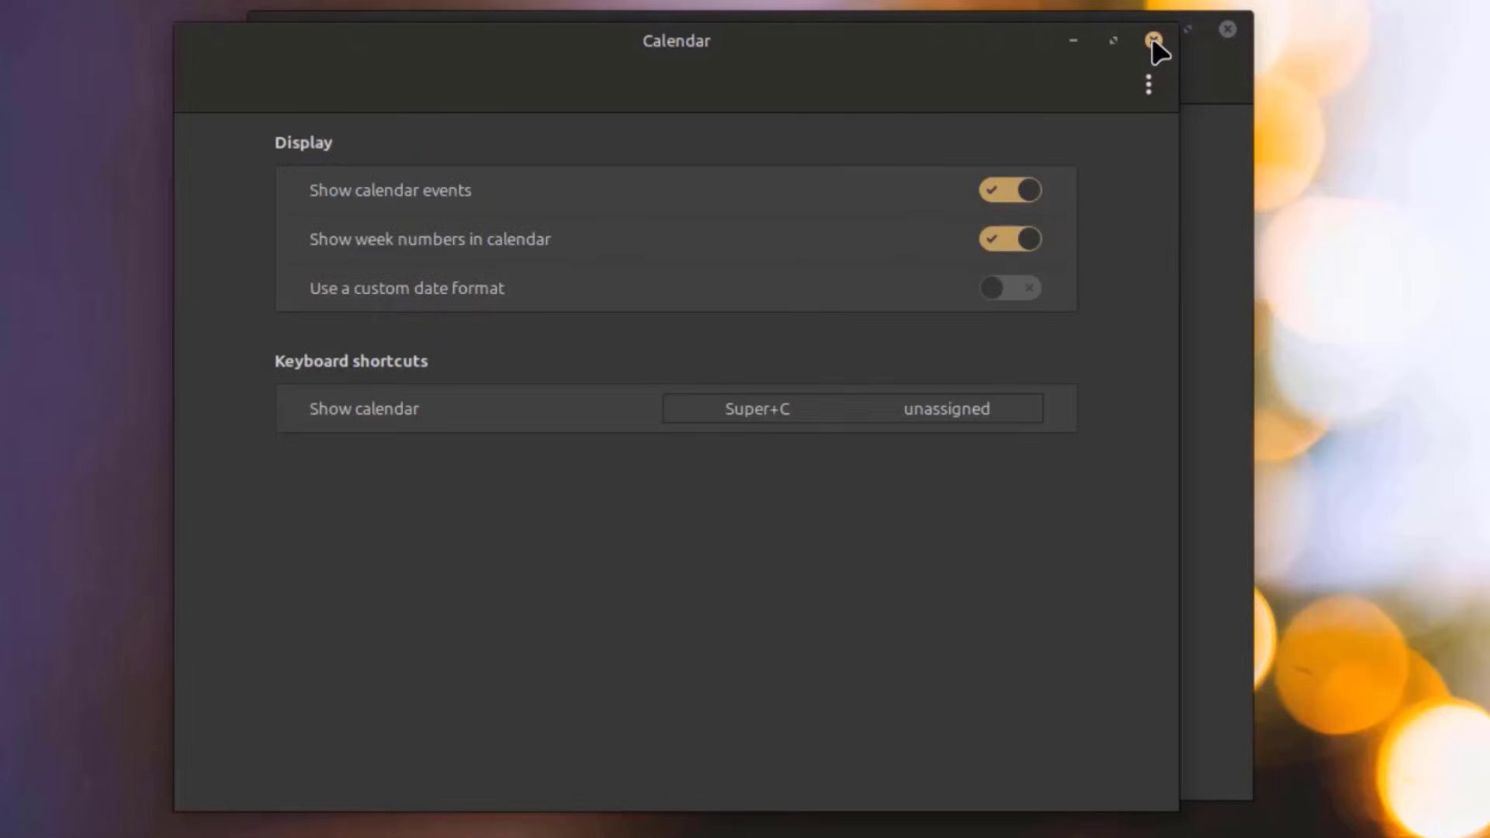
{"action": "left_click", "coordinate": [1152, 40]}
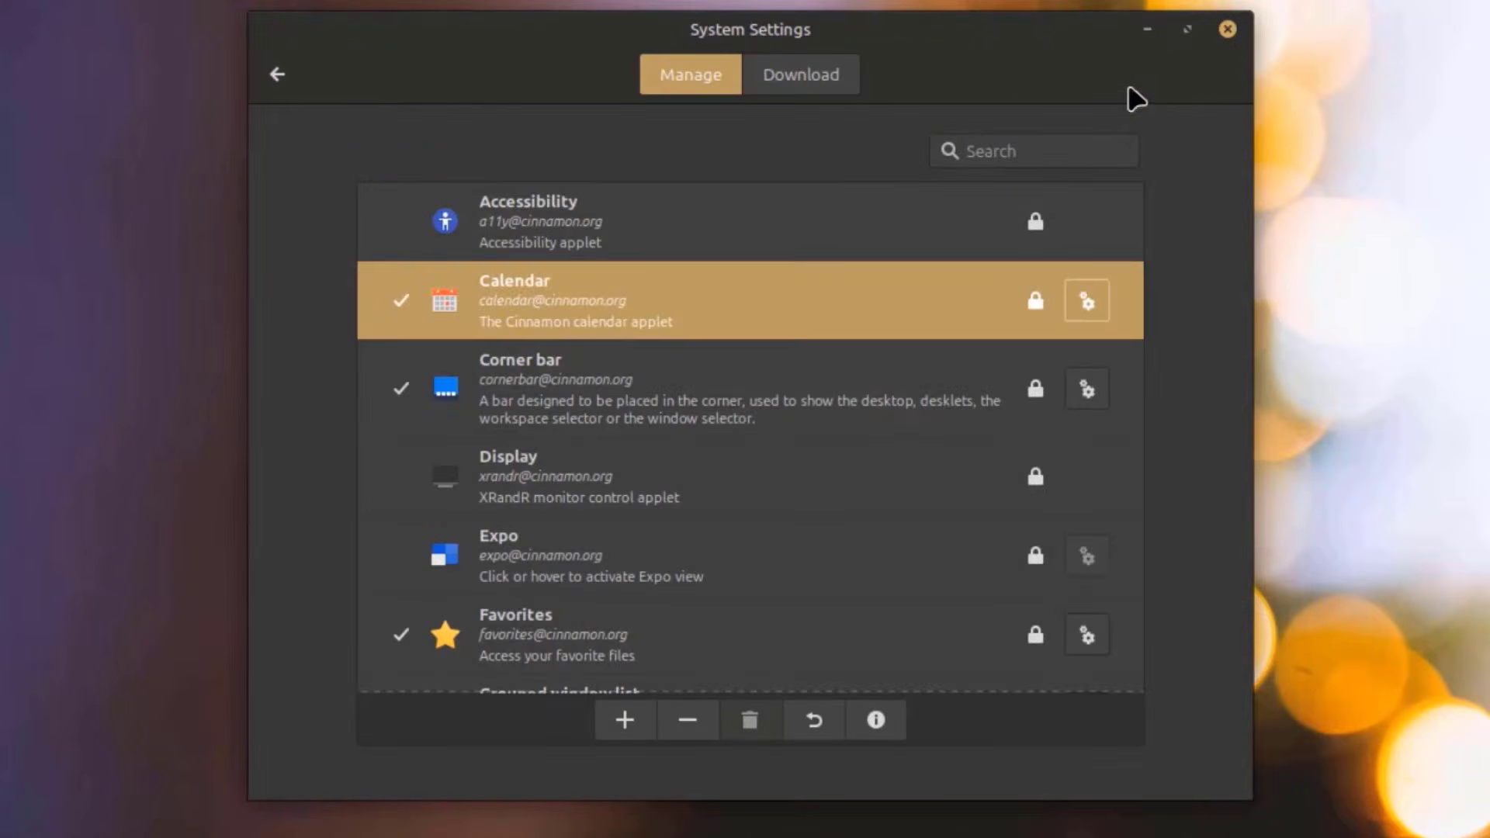
Browse the downloadable applets and request more information about CommandRunner
{"action": "left_click", "coordinate": [795, 68]}
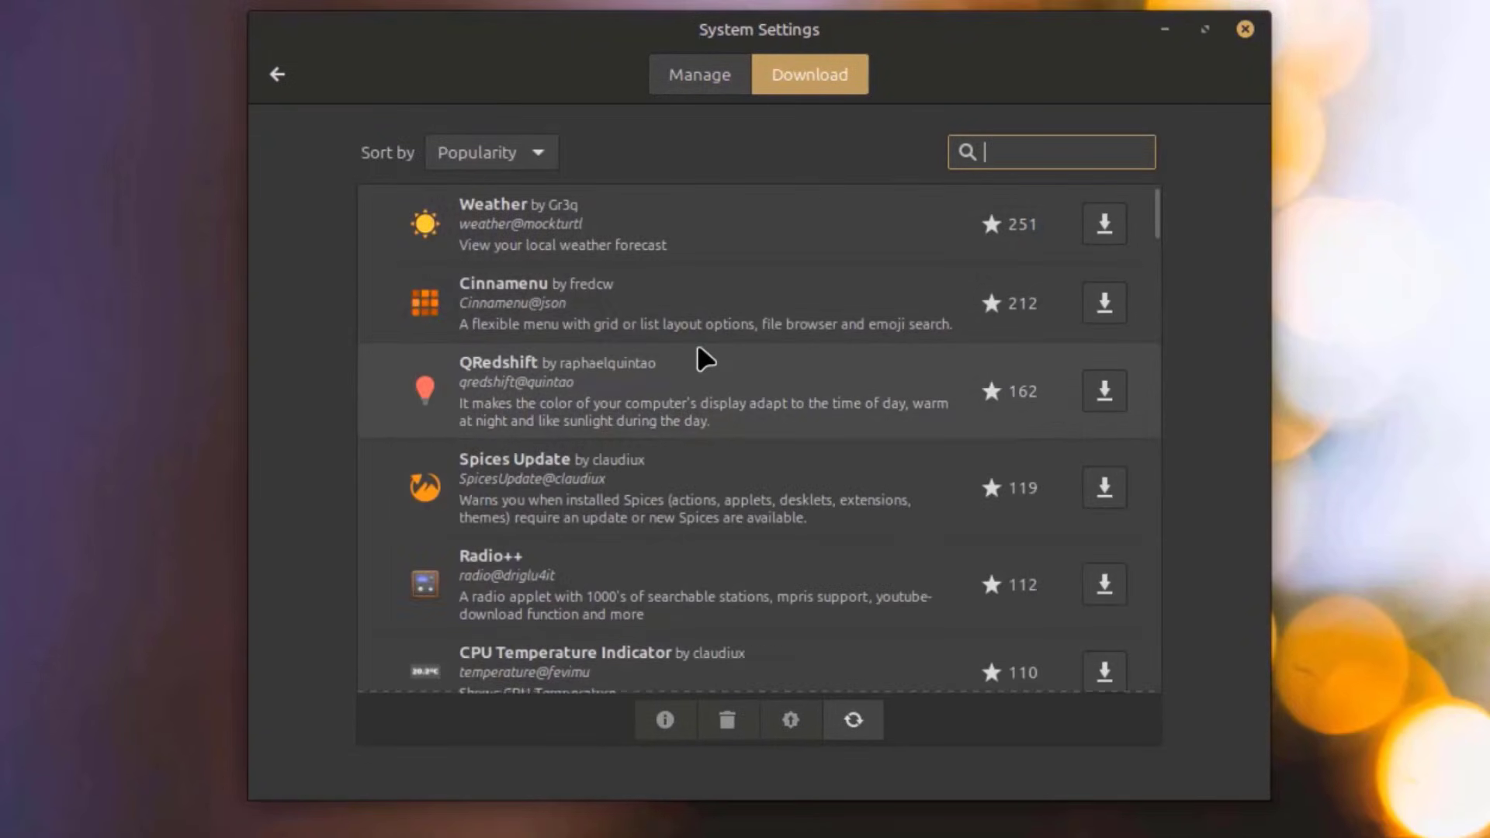
{"action": "scroll", "coordinate": [704, 360], "scroll_direction": "down", "scroll_amount": 15}
{"action": "left_click", "coordinate": [635, 400]}
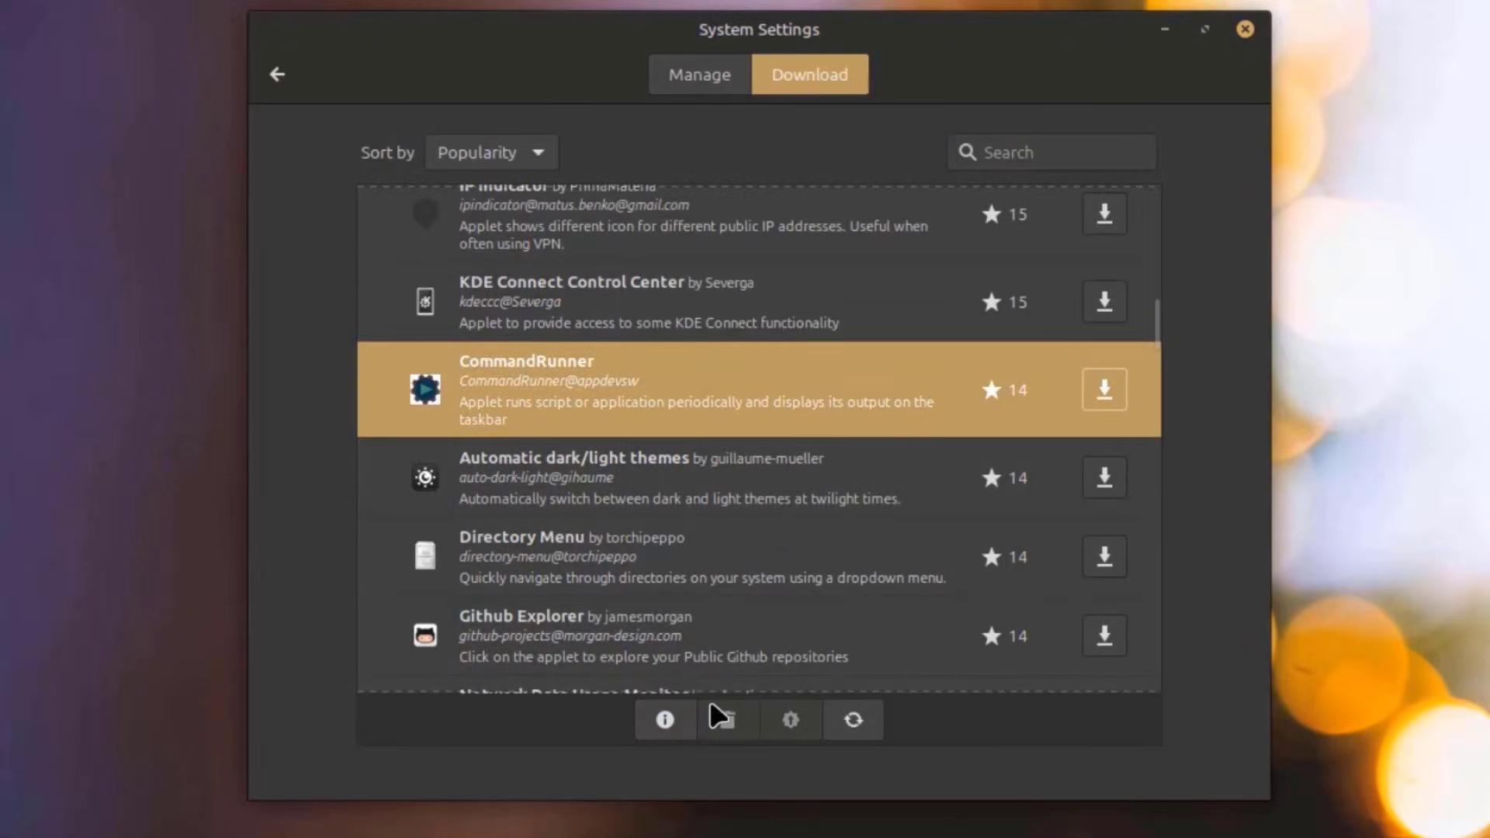
{"action": "left_click", "coordinate": [669, 721]}
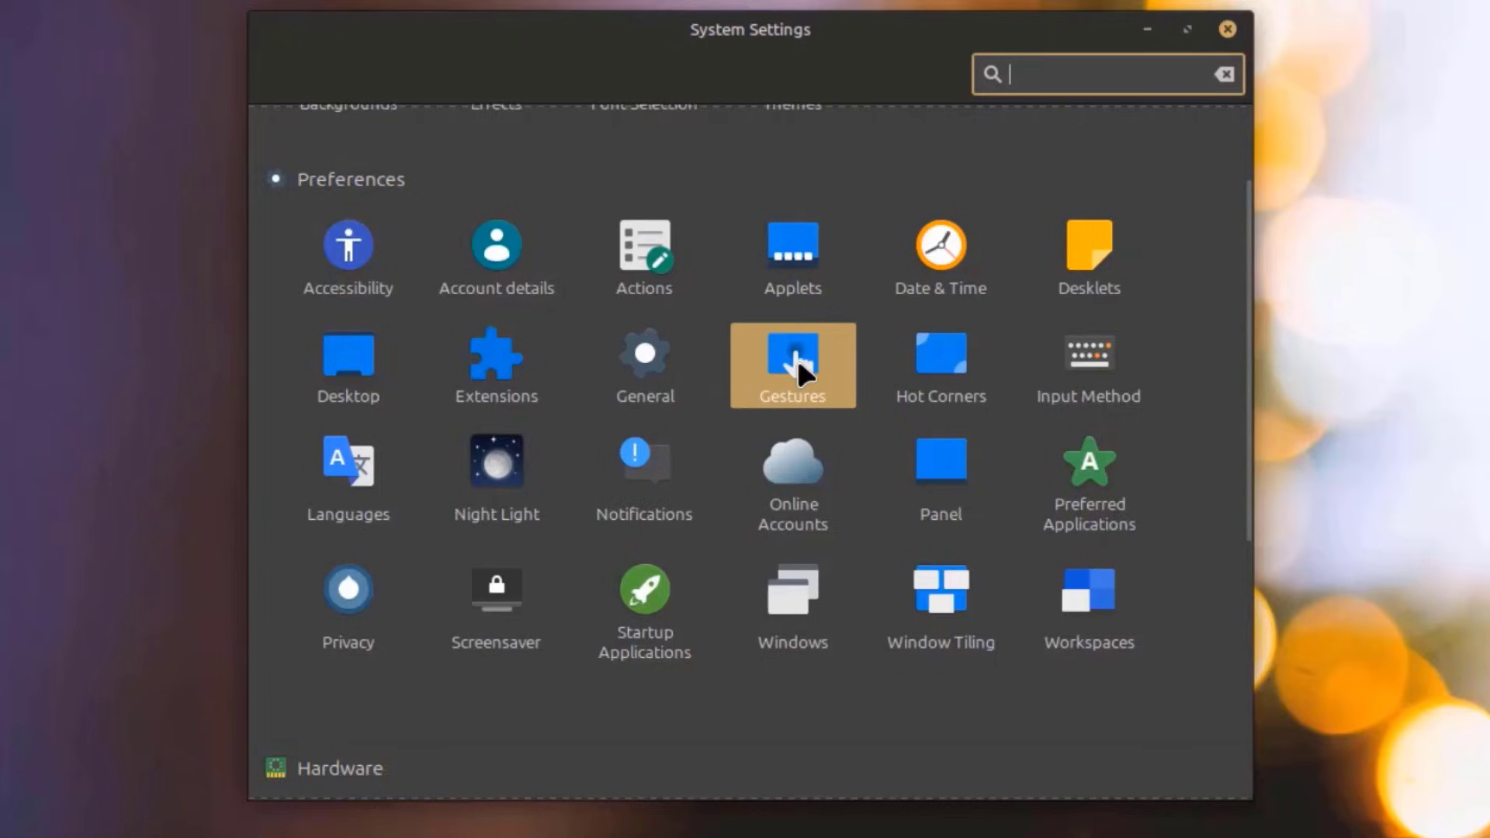
Open the Gestures settings and review the swipe actions for two, three, four and five fingers
{"action": "left_click", "coordinate": [796, 356]}
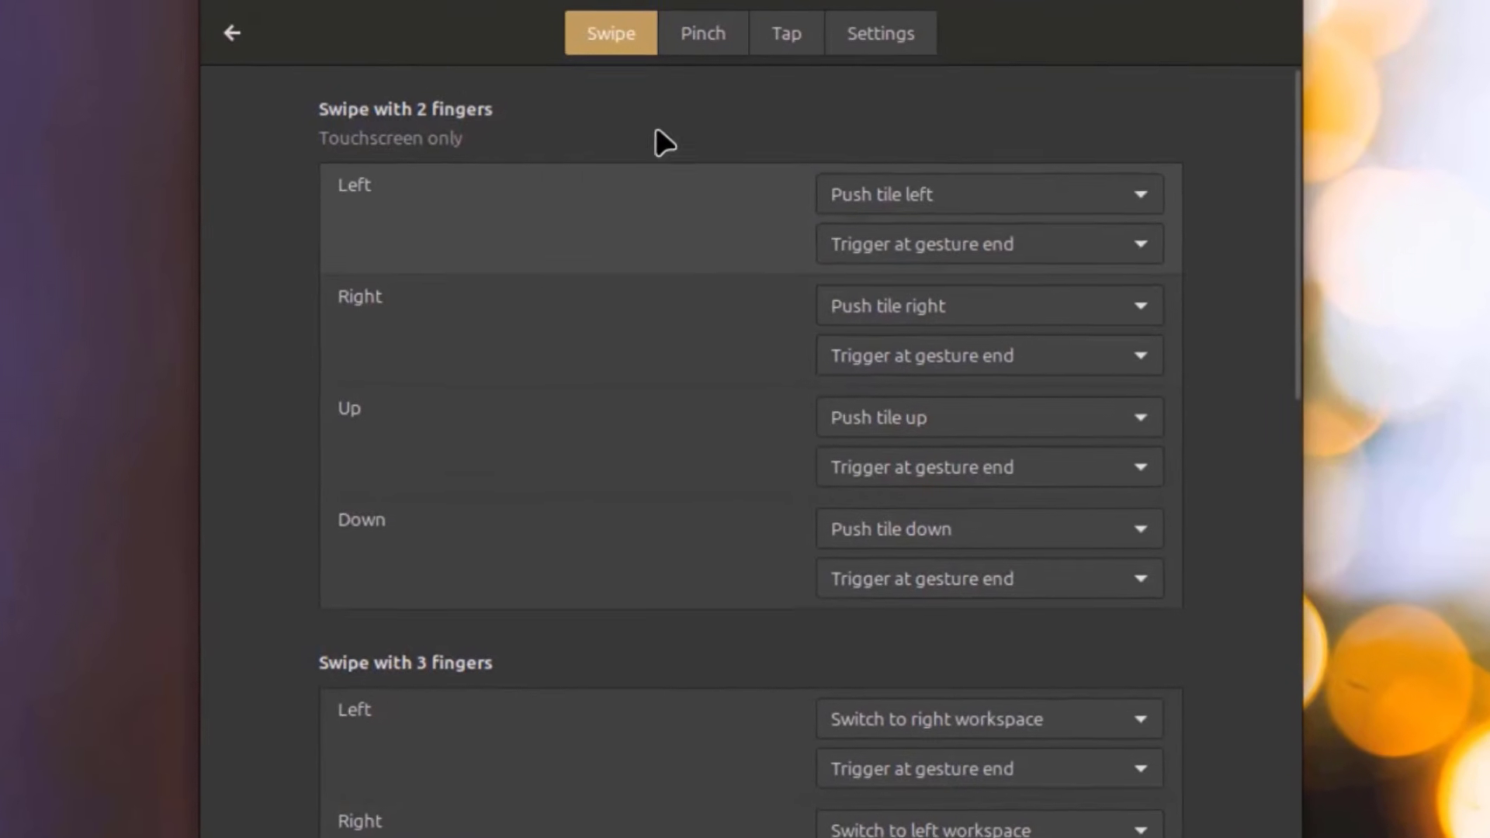
{"action": "scroll", "coordinate": [988, 361], "scroll_direction": "down", "scroll_amount": 10}
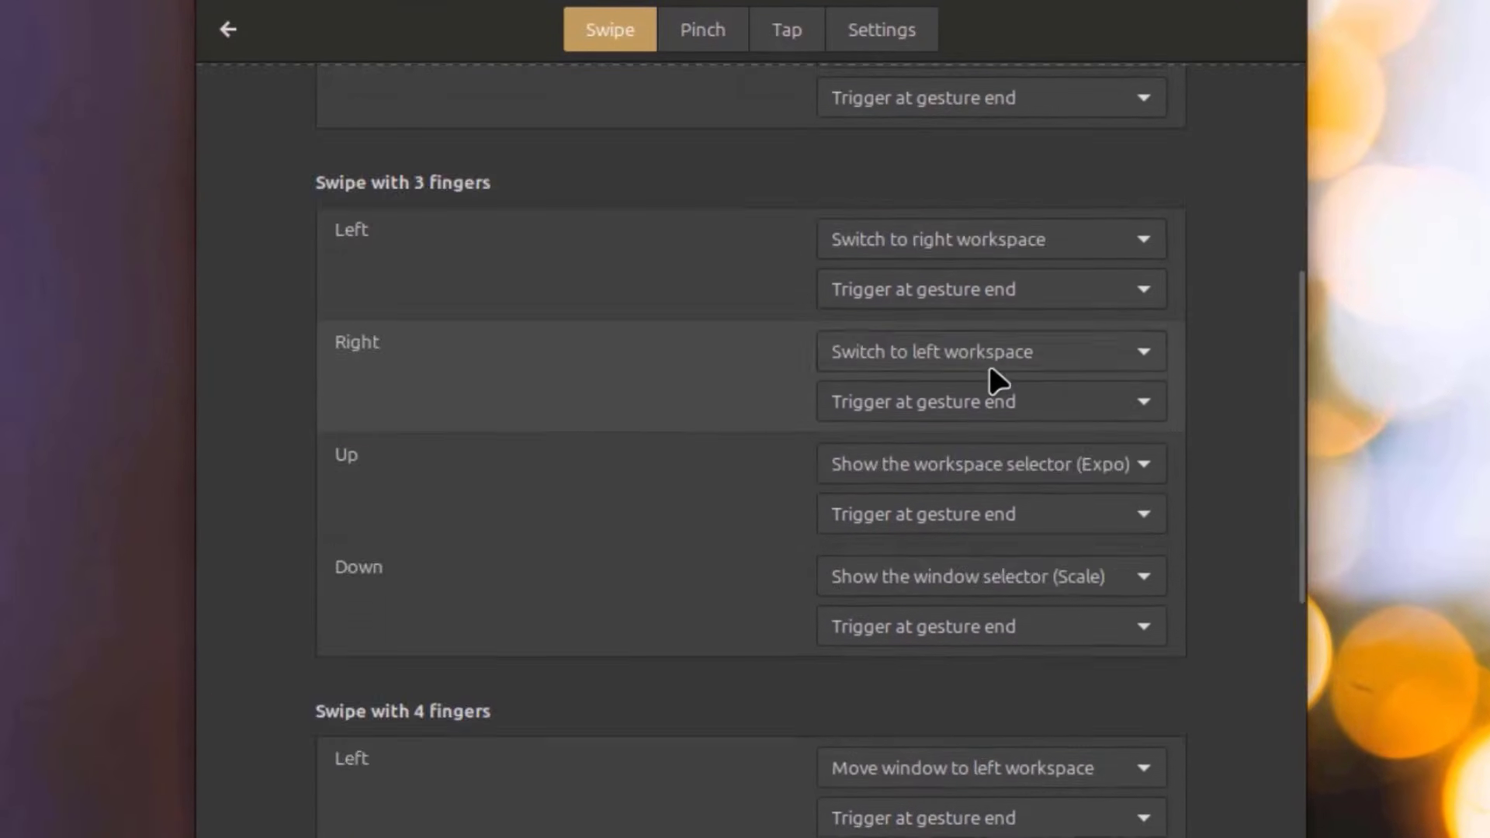
{"action": "scroll", "coordinate": [988, 373], "scroll_direction": "down", "scroll_amount": 2}
{"action": "scroll", "coordinate": [975, 442], "scroll_direction": "up", "scroll_amount": 10}
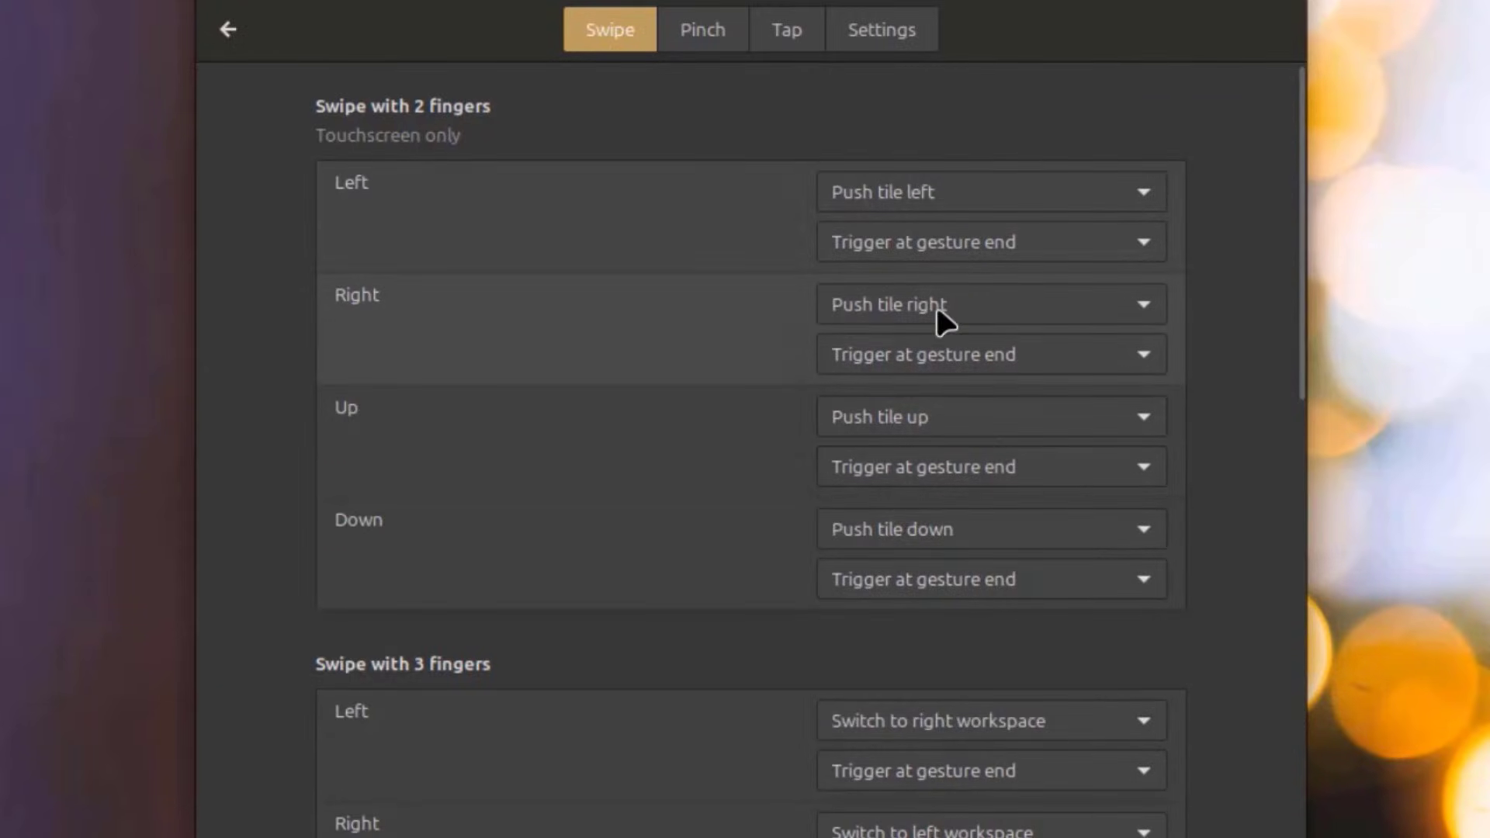
{"action": "scroll", "coordinate": [941, 326], "scroll_direction": "down", "scroll_amount": 3}
{"action": "scroll", "coordinate": [945, 347], "scroll_direction": "down", "scroll_amount": 8}
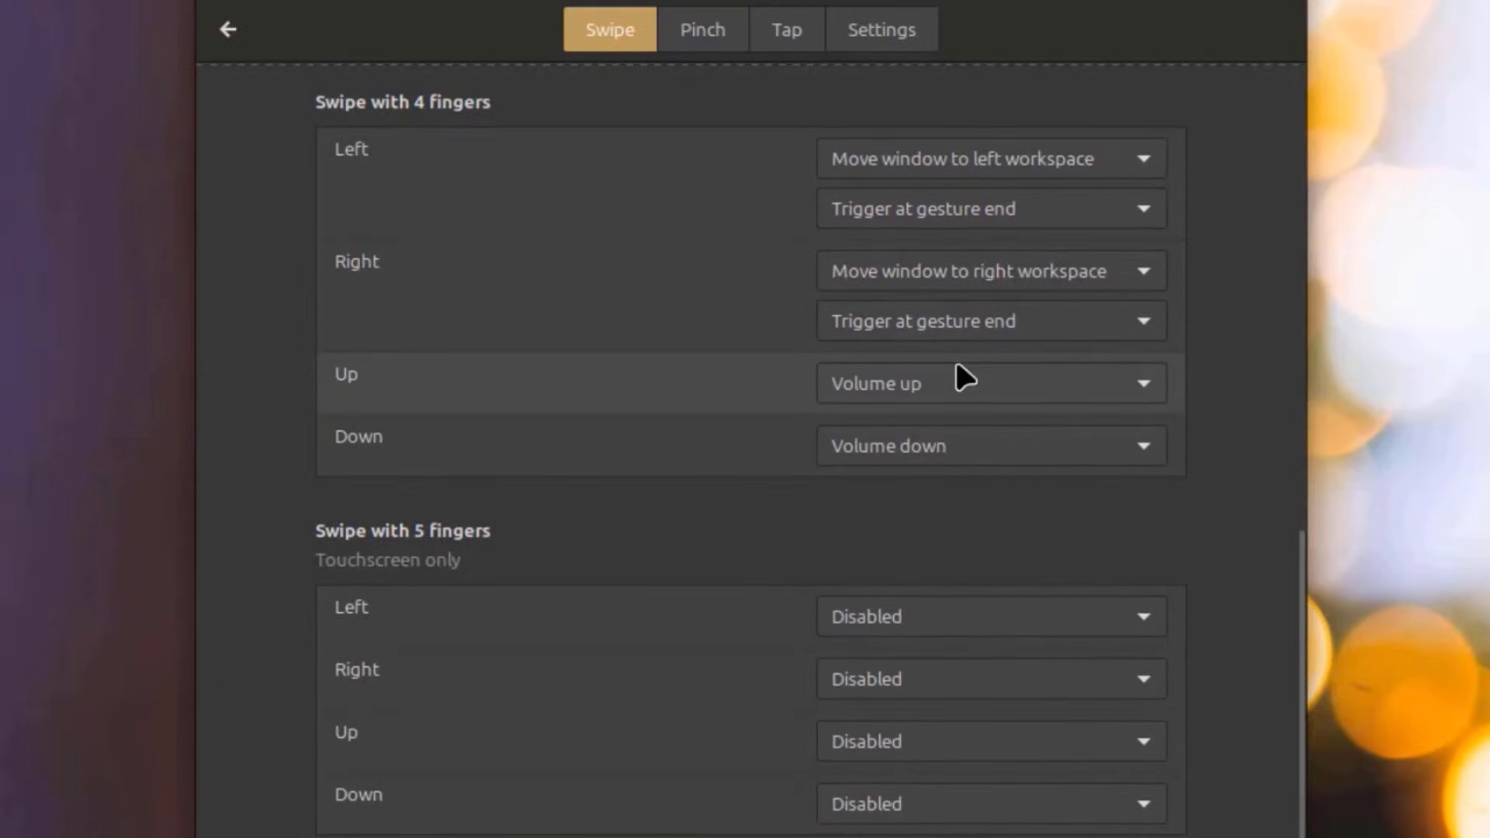
{"action": "scroll", "coordinate": [954, 357], "scroll_direction": "up", "scroll_amount": 12}
Review the pinch and tap gesture actions and the general gesture settings
{"action": "left_click", "coordinate": [692, 47]}
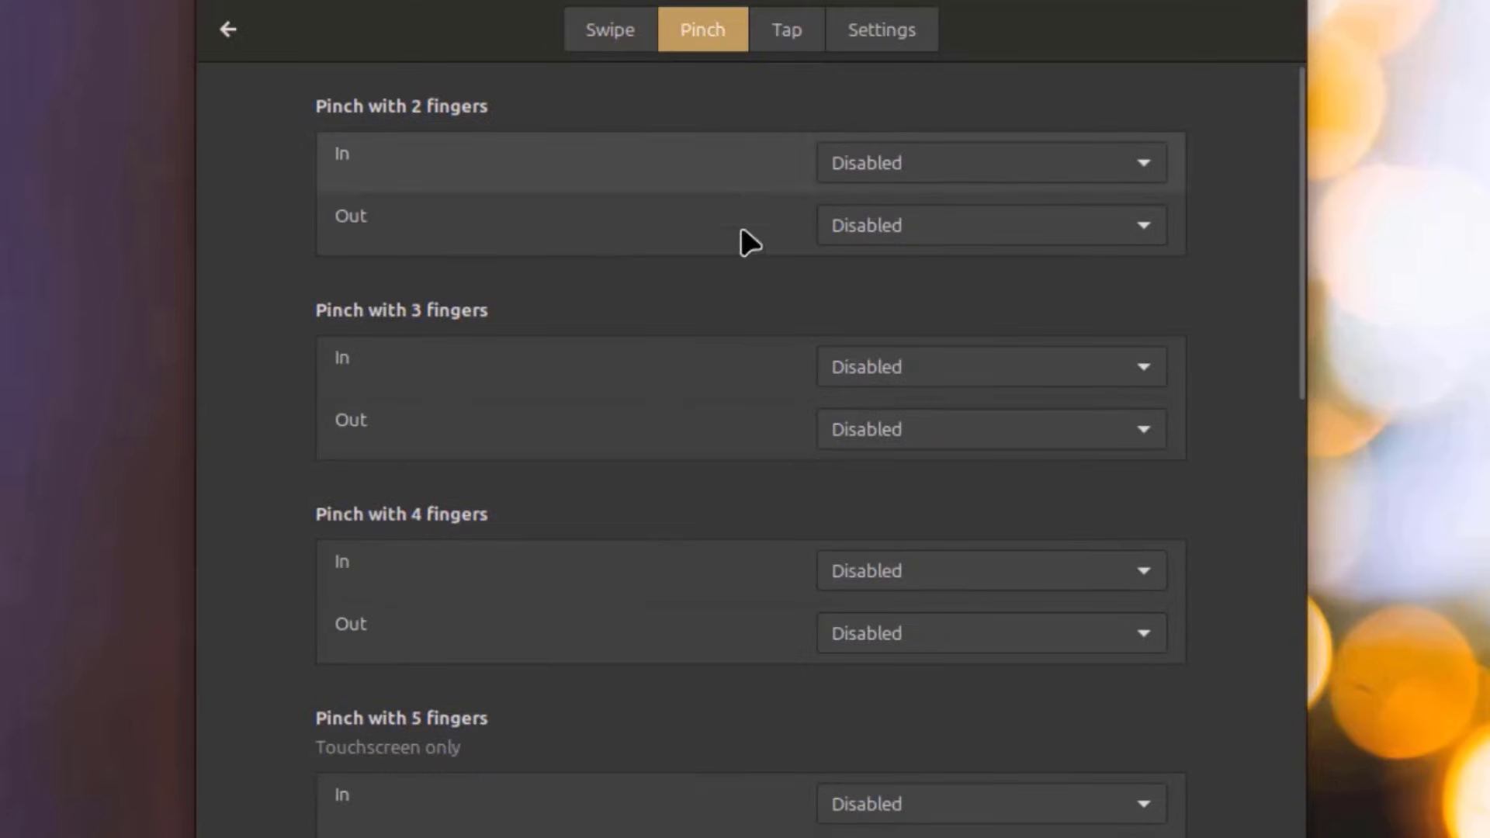
{"action": "scroll", "coordinate": [999, 458], "scroll_direction": "down", "scroll_amount": 6}
{"action": "scroll", "coordinate": [1000, 462], "scroll_direction": "up", "scroll_amount": 6}
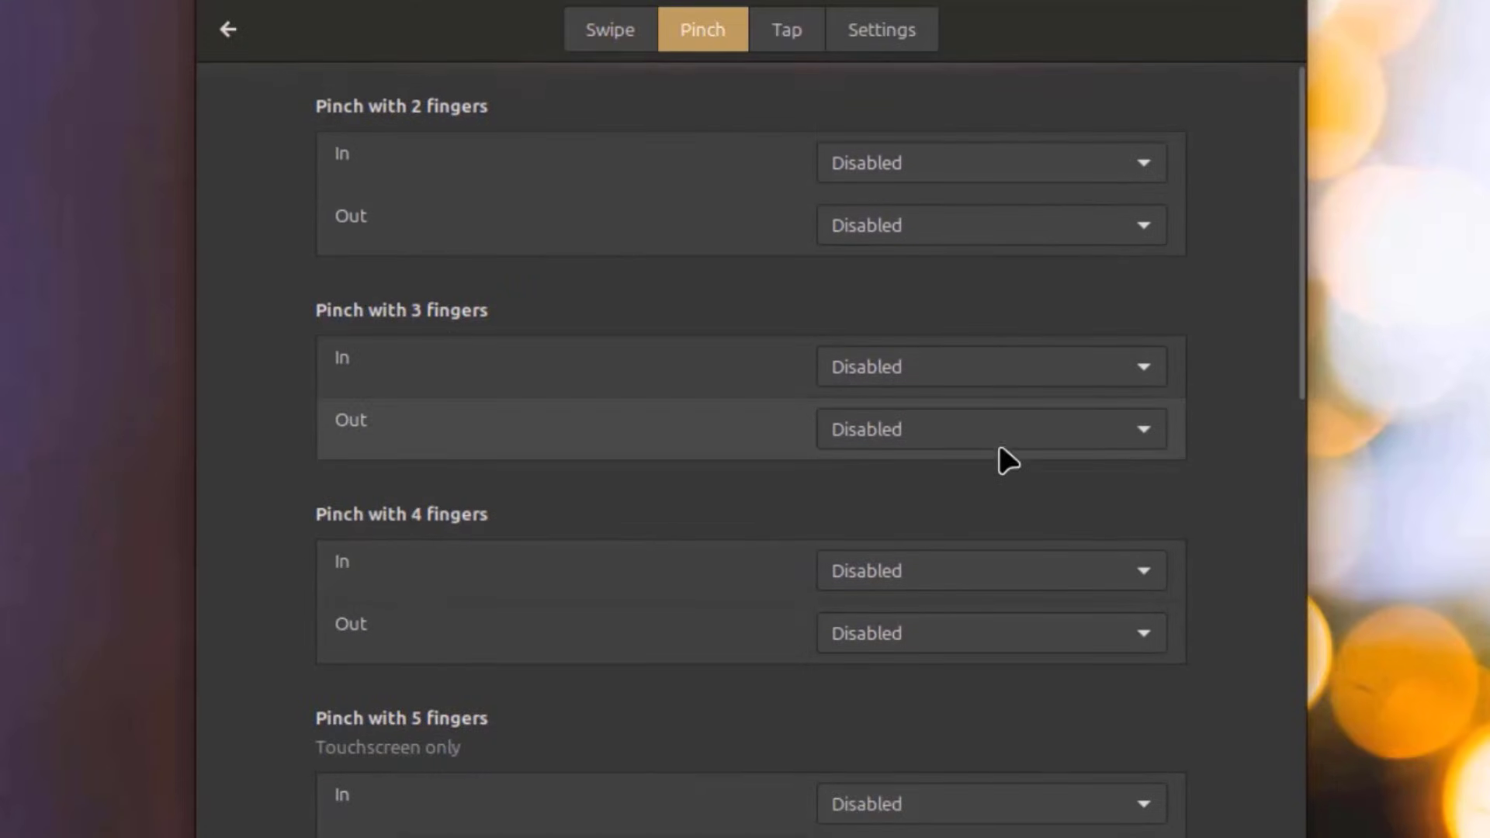
{"action": "left_click", "coordinate": [795, 35]}
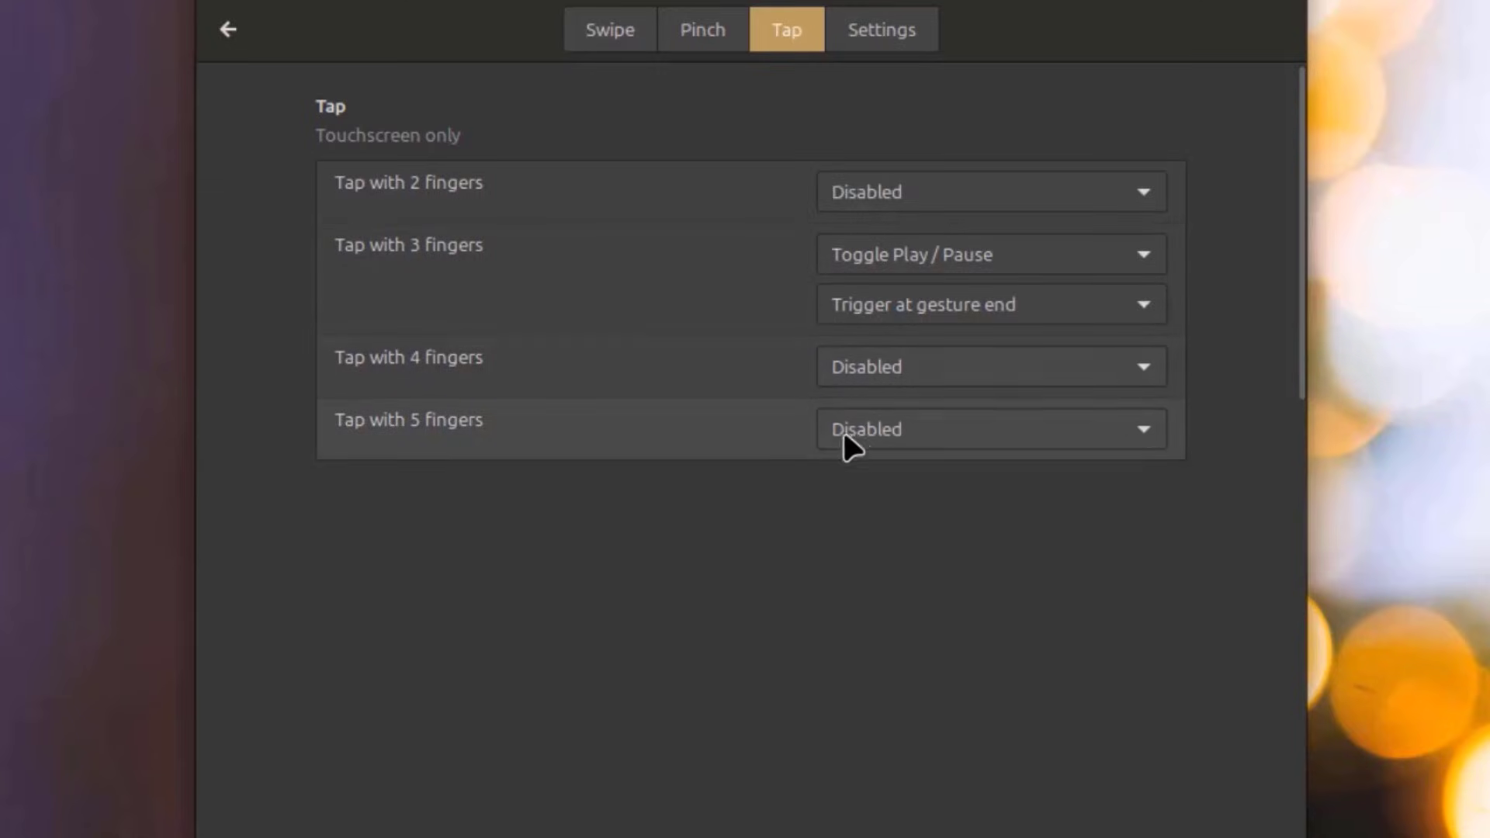
{"action": "left_click", "coordinate": [889, 42]}
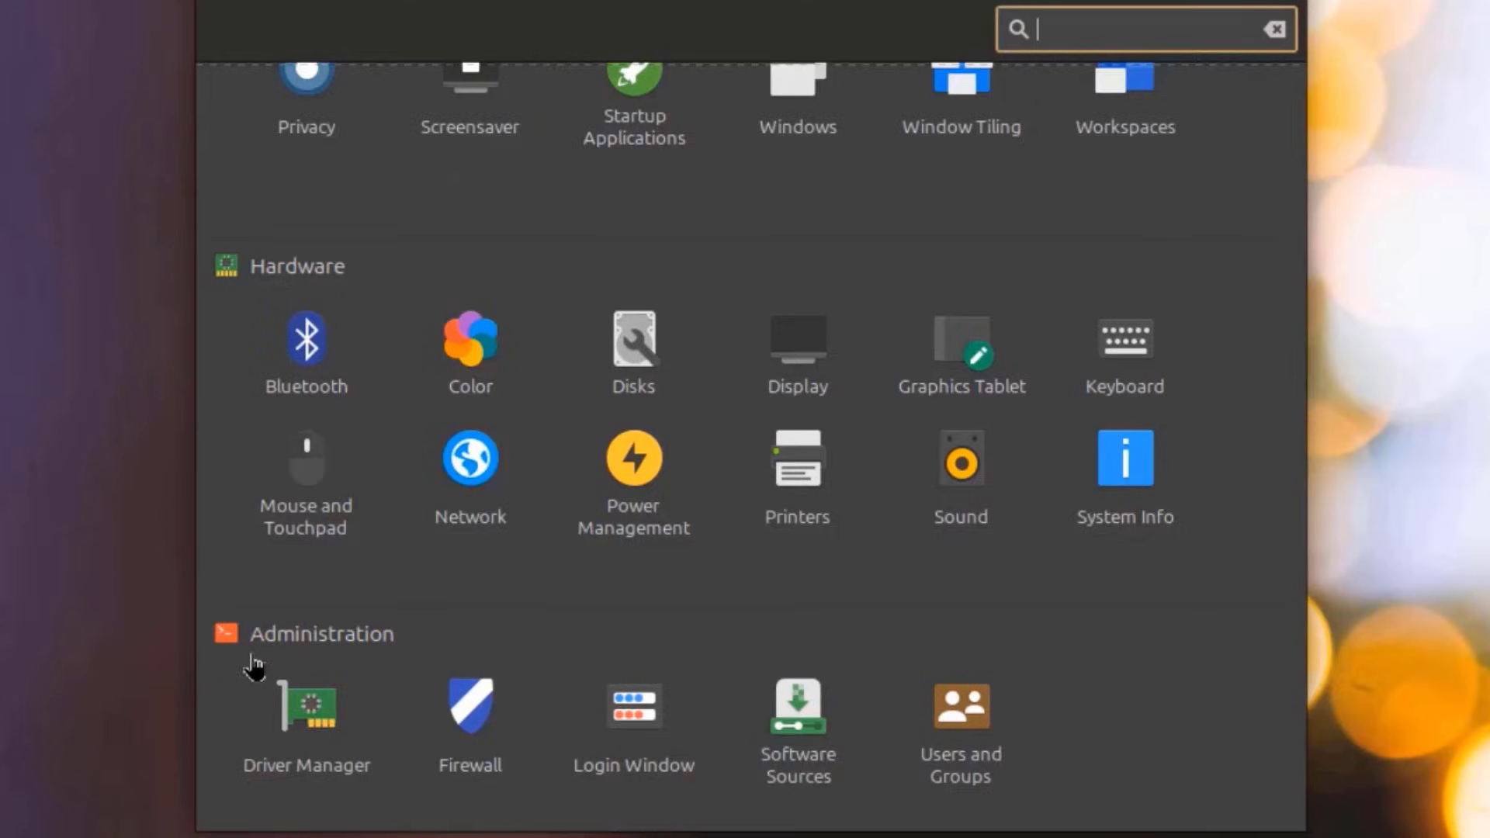
Open the Login Window settings and check the alignment choices, keeping Left
{"action": "left_click", "coordinate": [630, 725]}
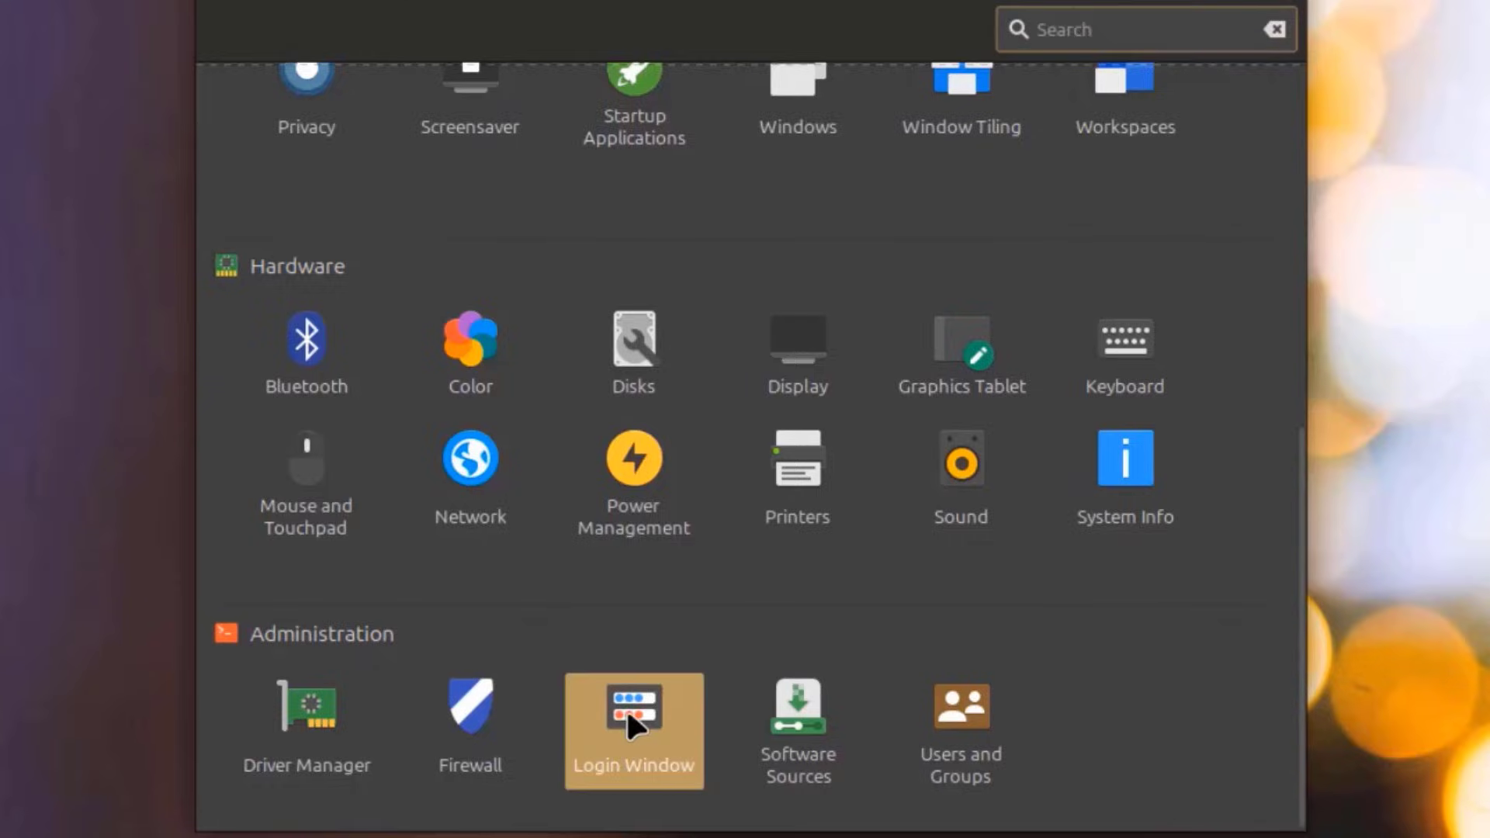
{"action": "key", "text": "Return"}
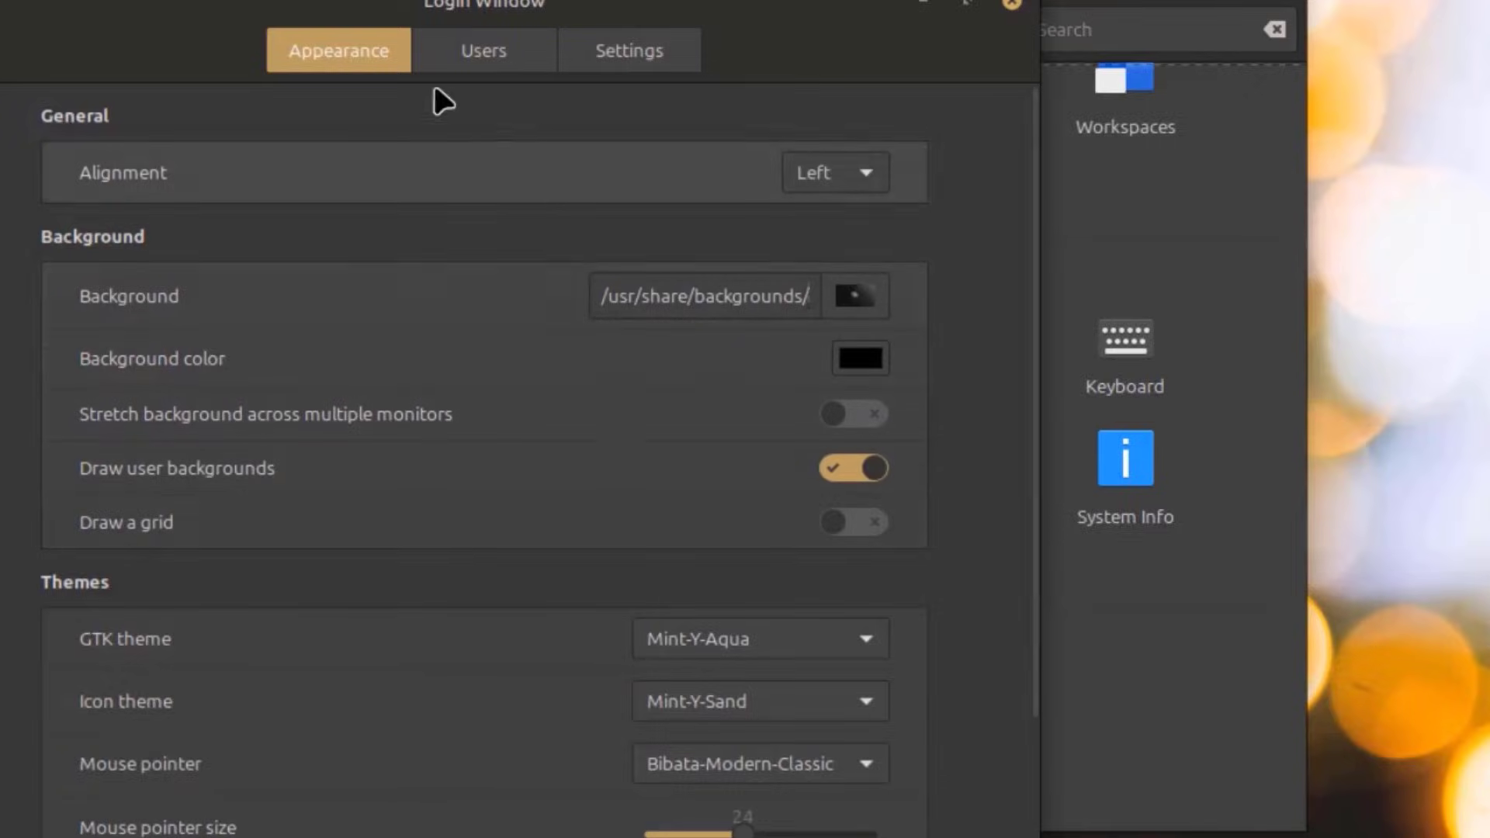
{"action": "left_click_drag", "start_coordinate": [239, 17], "coordinate": [494, 0]}
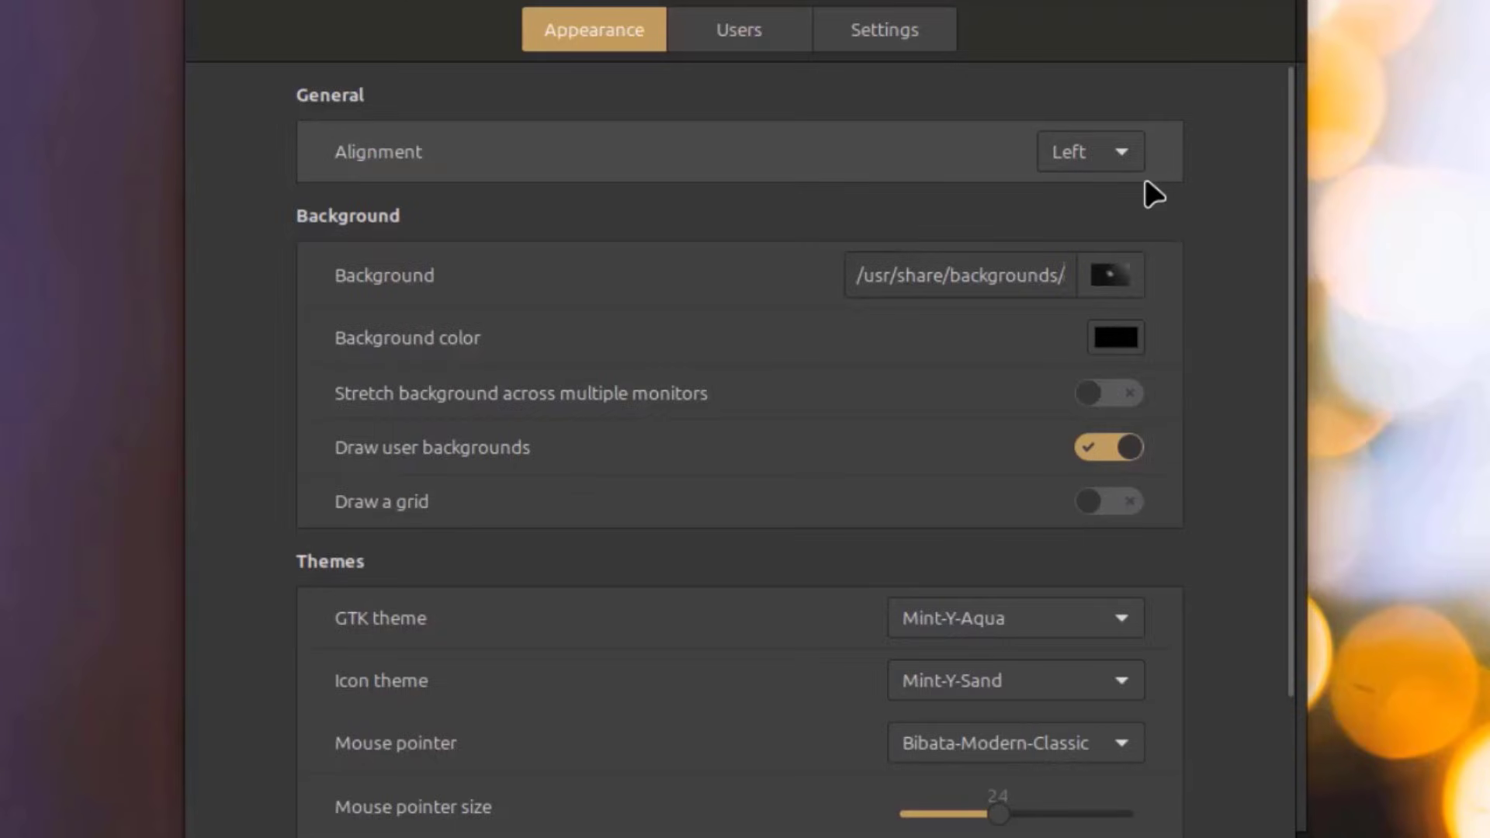
{"action": "left_click", "coordinate": [1125, 161]}
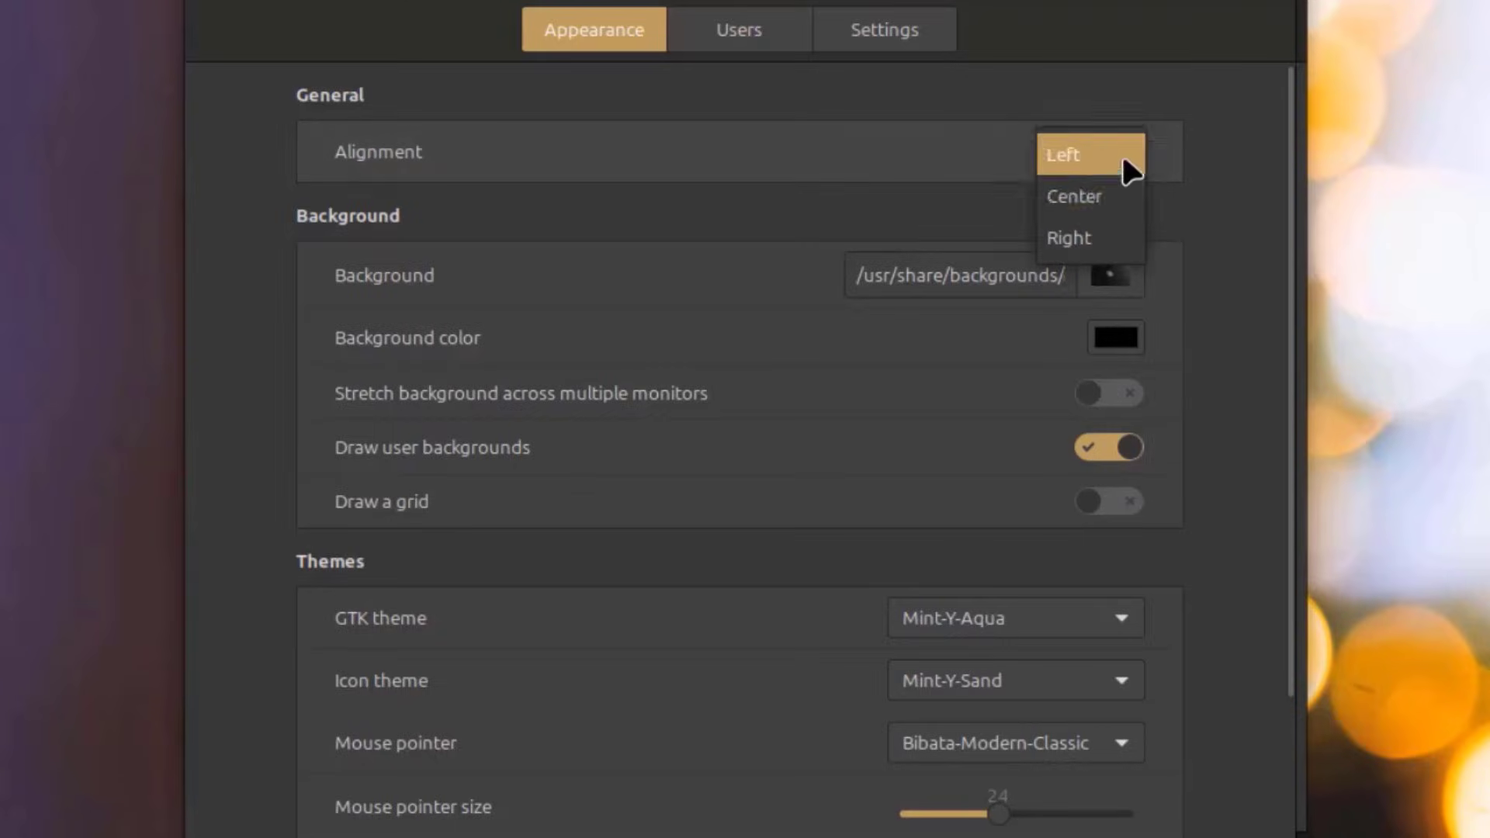
{"action": "left_click", "coordinate": [979, 194]}
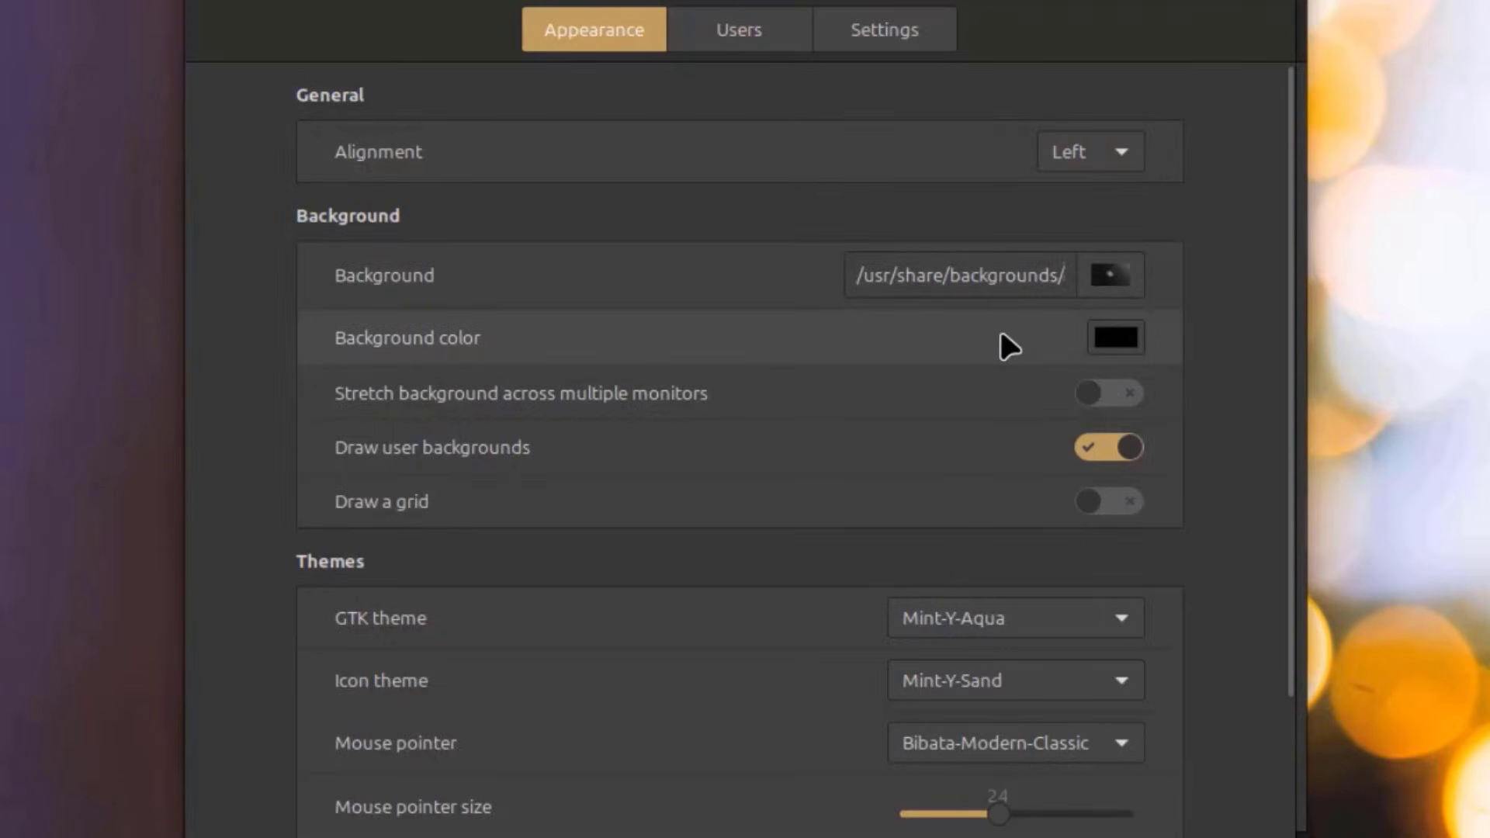
Set the login window's background color to the orange-red swatch
{"action": "left_click", "coordinate": [1115, 336]}
{"action": "left_click", "coordinate": [757, 347]}
{"action": "left_click", "coordinate": [739, 383]}
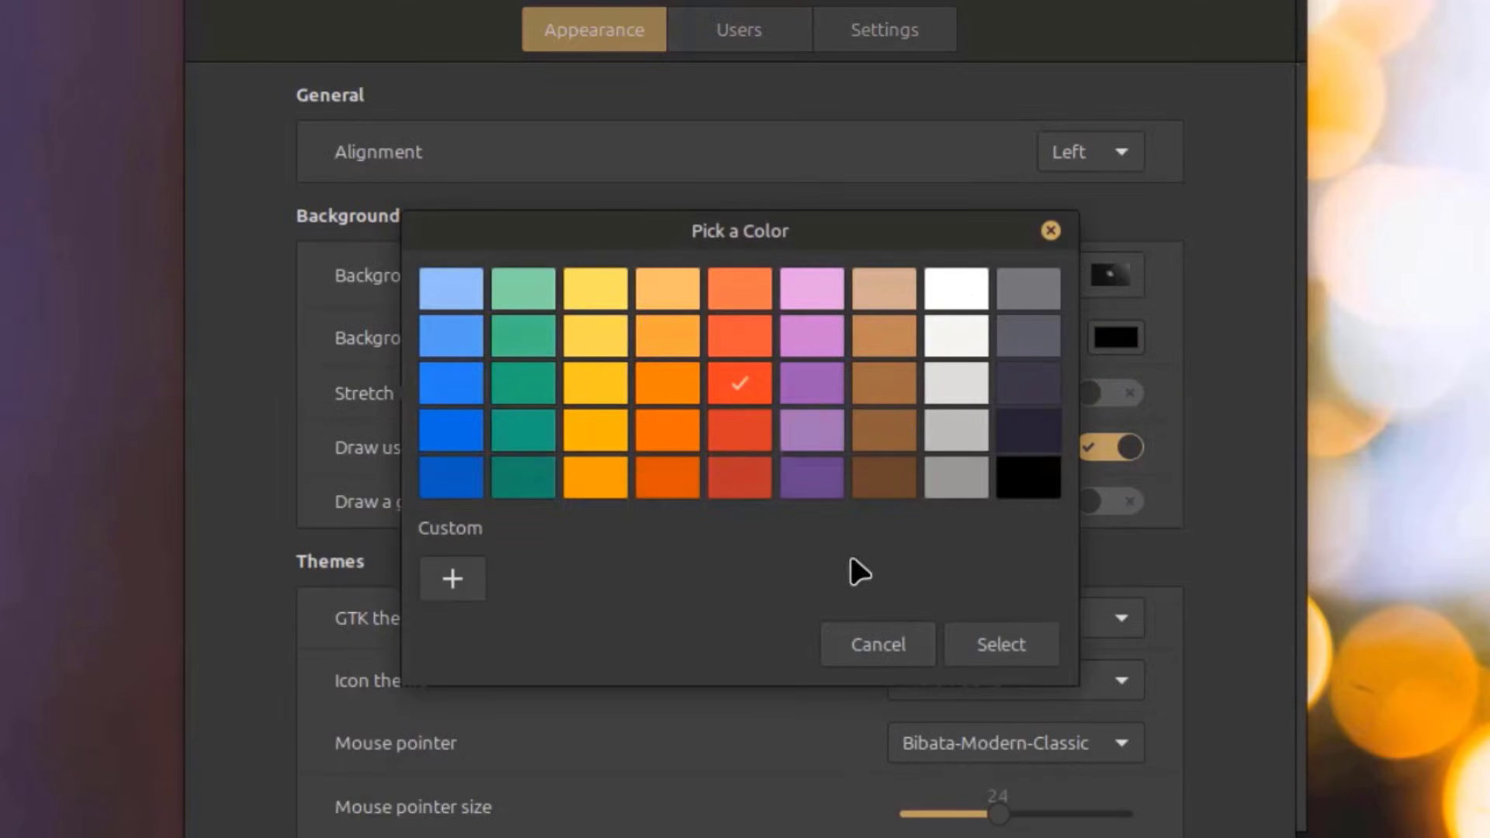
{"action": "left_click", "coordinate": [1003, 654]}
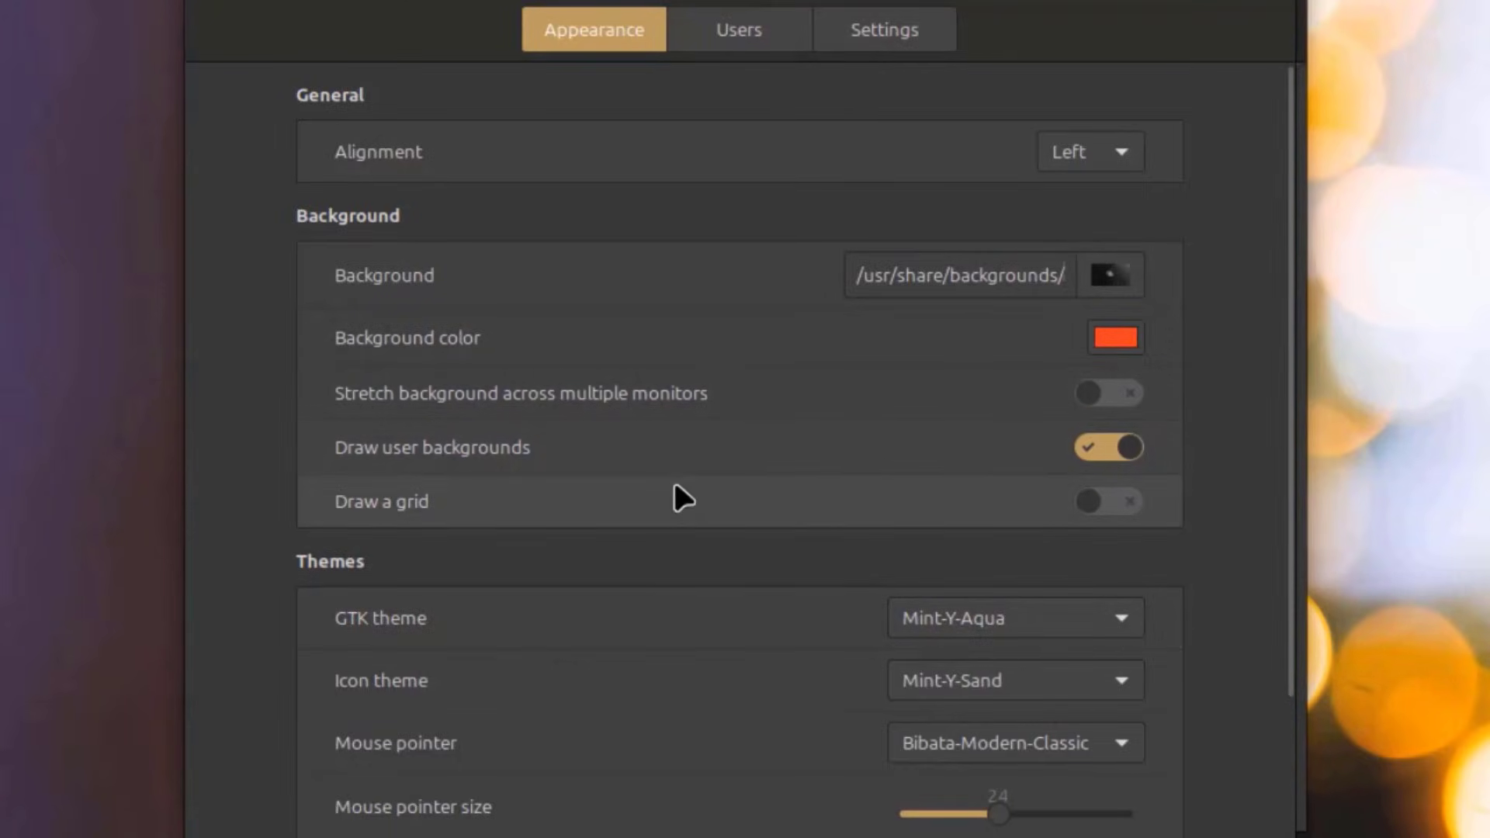
Try the login window's Draw a grid option, switch it back off, and review the GTK, icon and mouse pointer theme choices
{"action": "left_click", "coordinate": [1109, 502]}
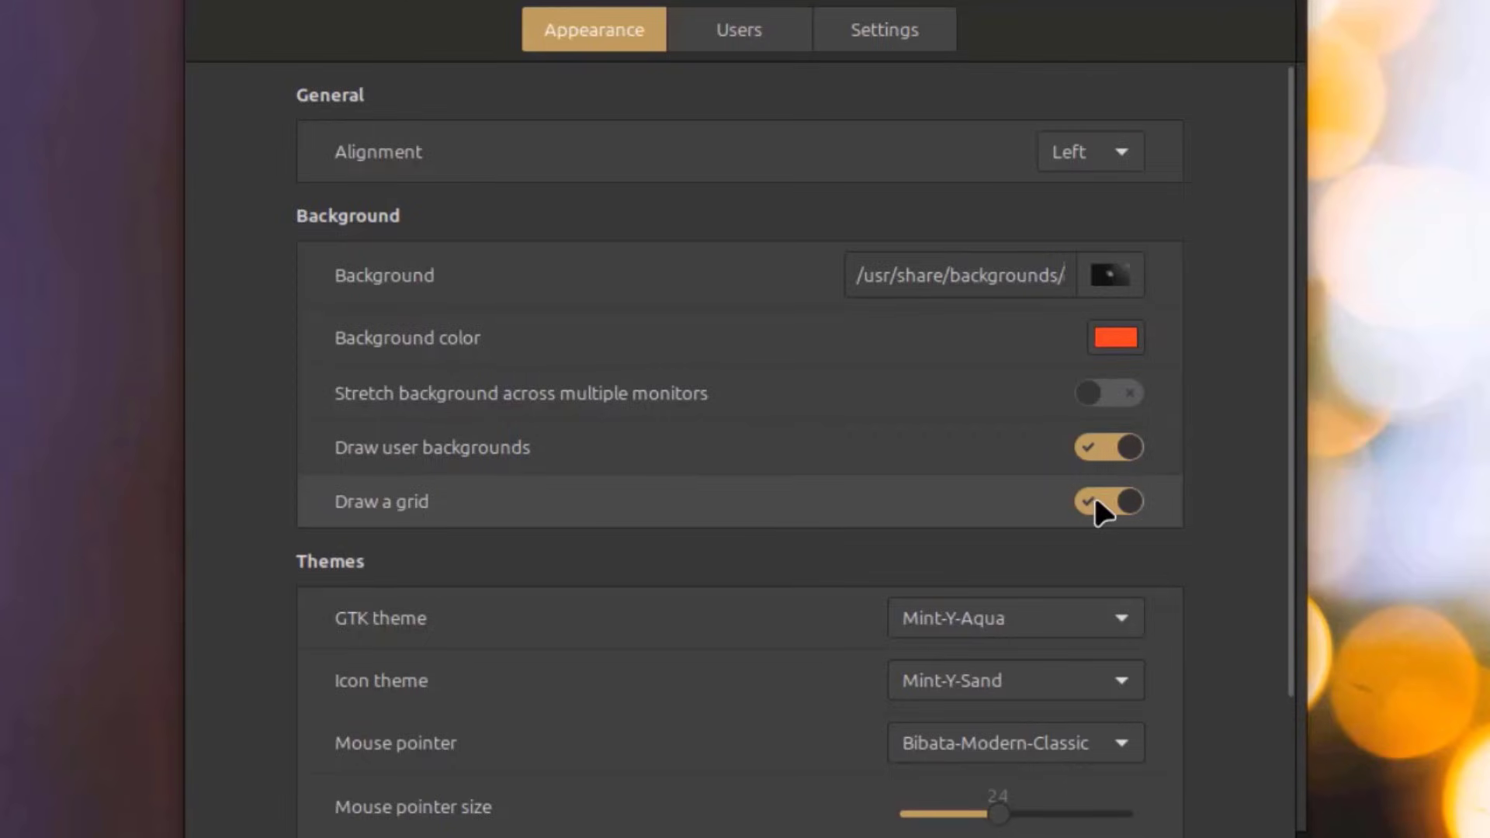
{"action": "left_click", "coordinate": [1096, 502]}
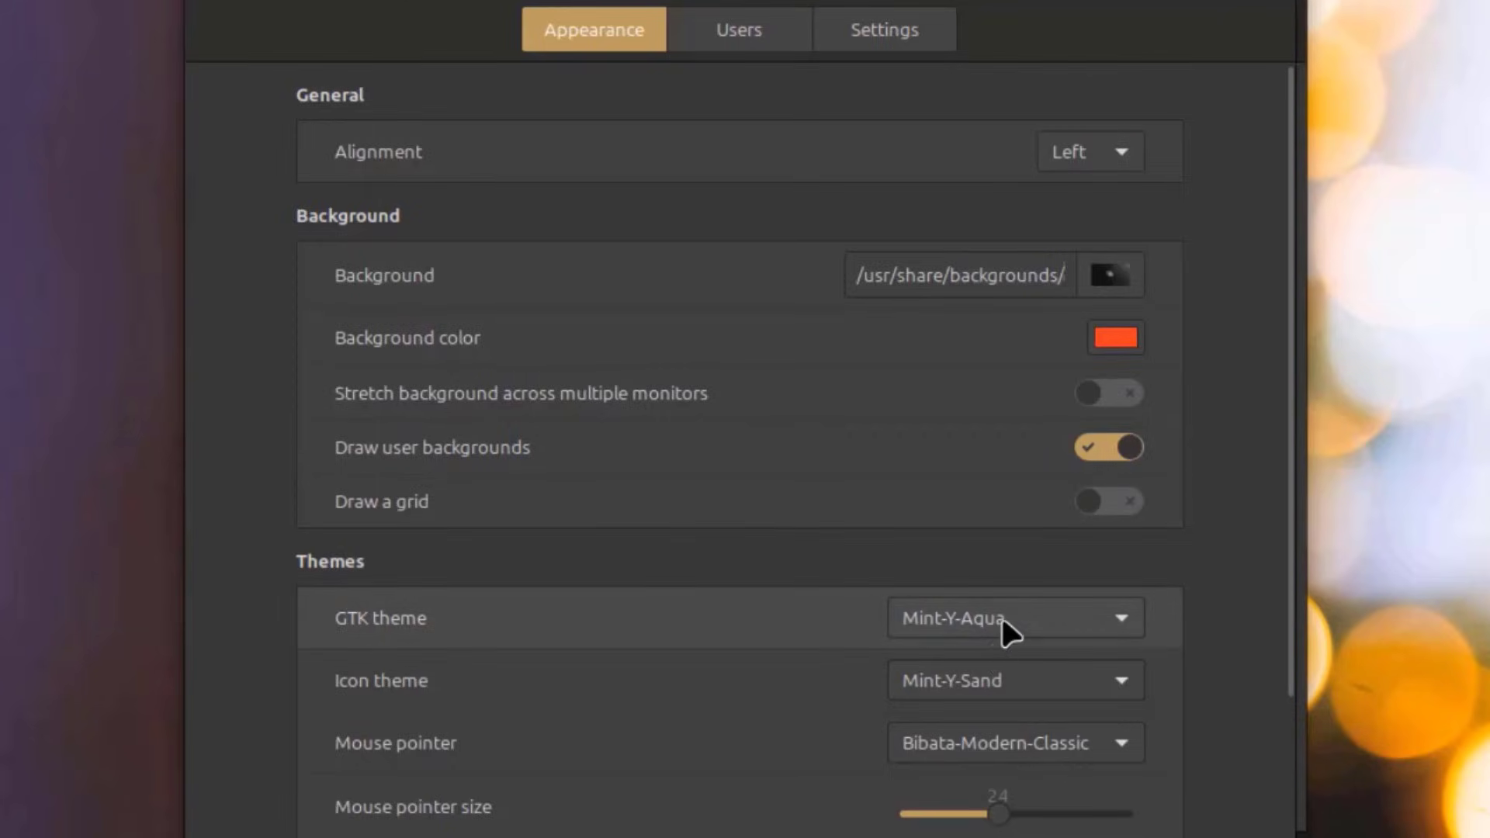
{"action": "left_click", "coordinate": [1003, 618]}
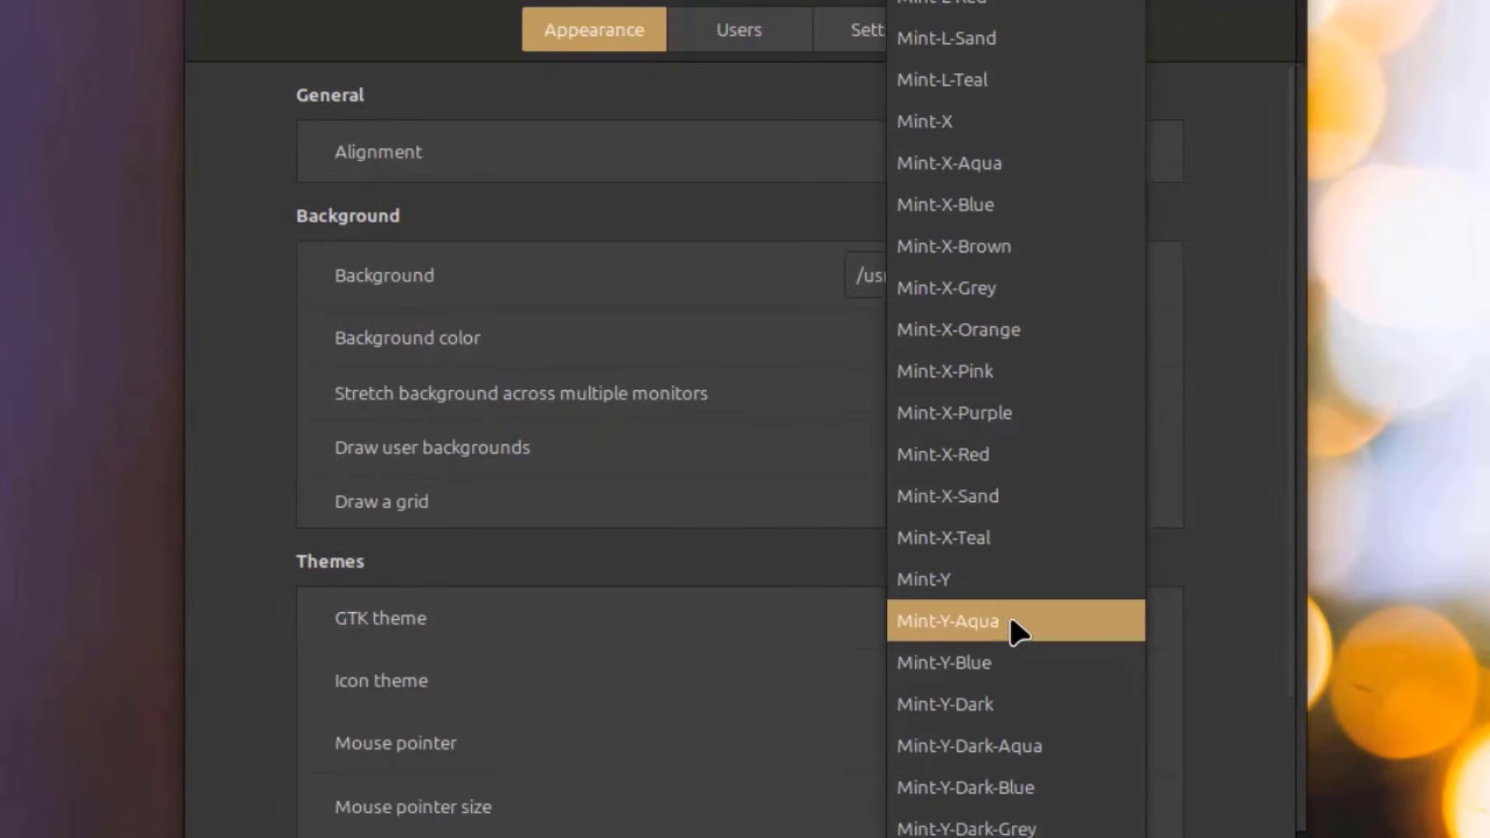
{"action": "left_click", "coordinate": [818, 630]}
{"action": "left_click", "coordinate": [980, 671]}
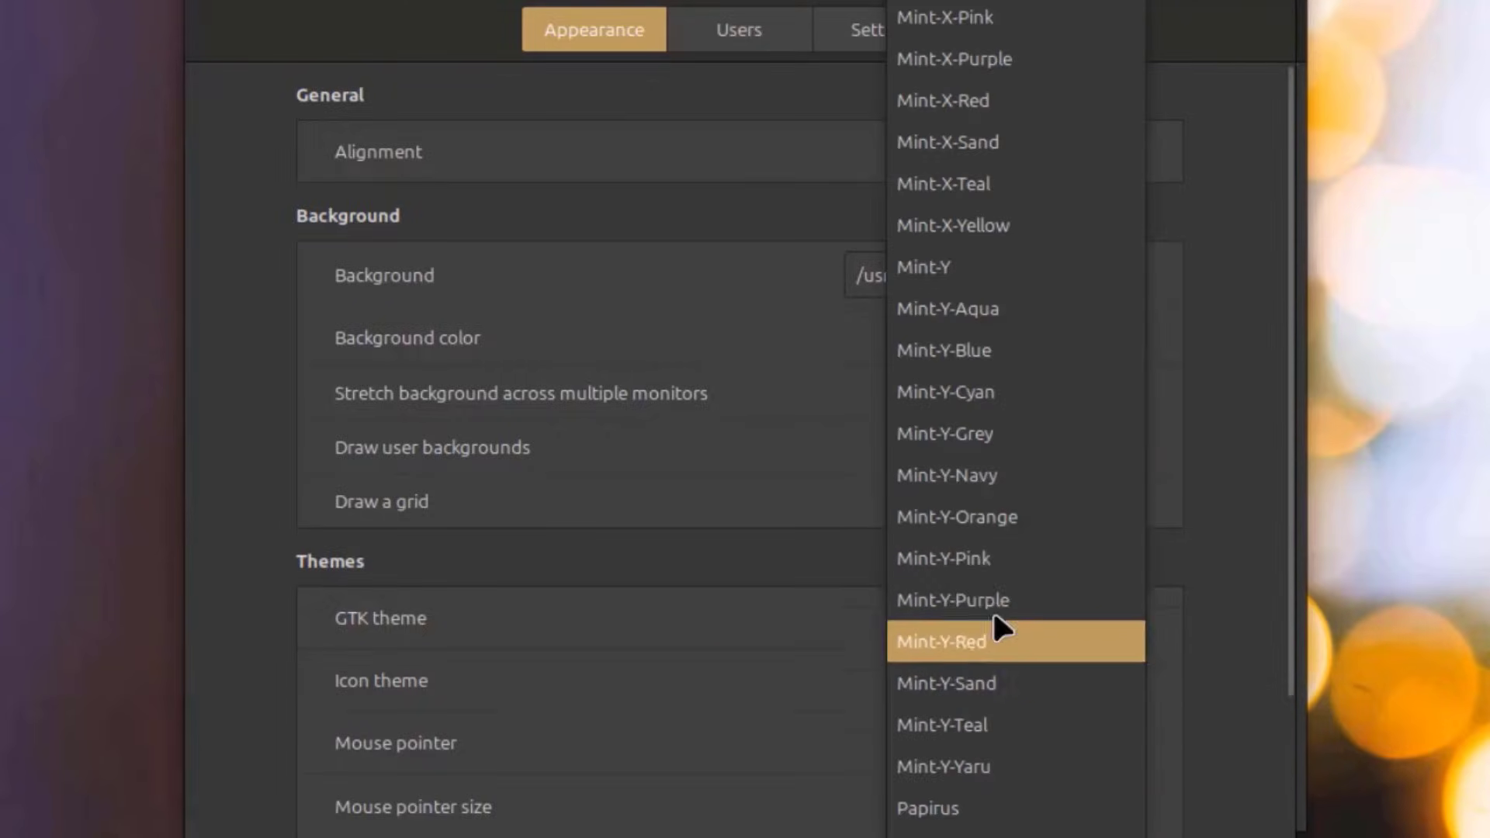
{"action": "left_click", "coordinate": [819, 667]}
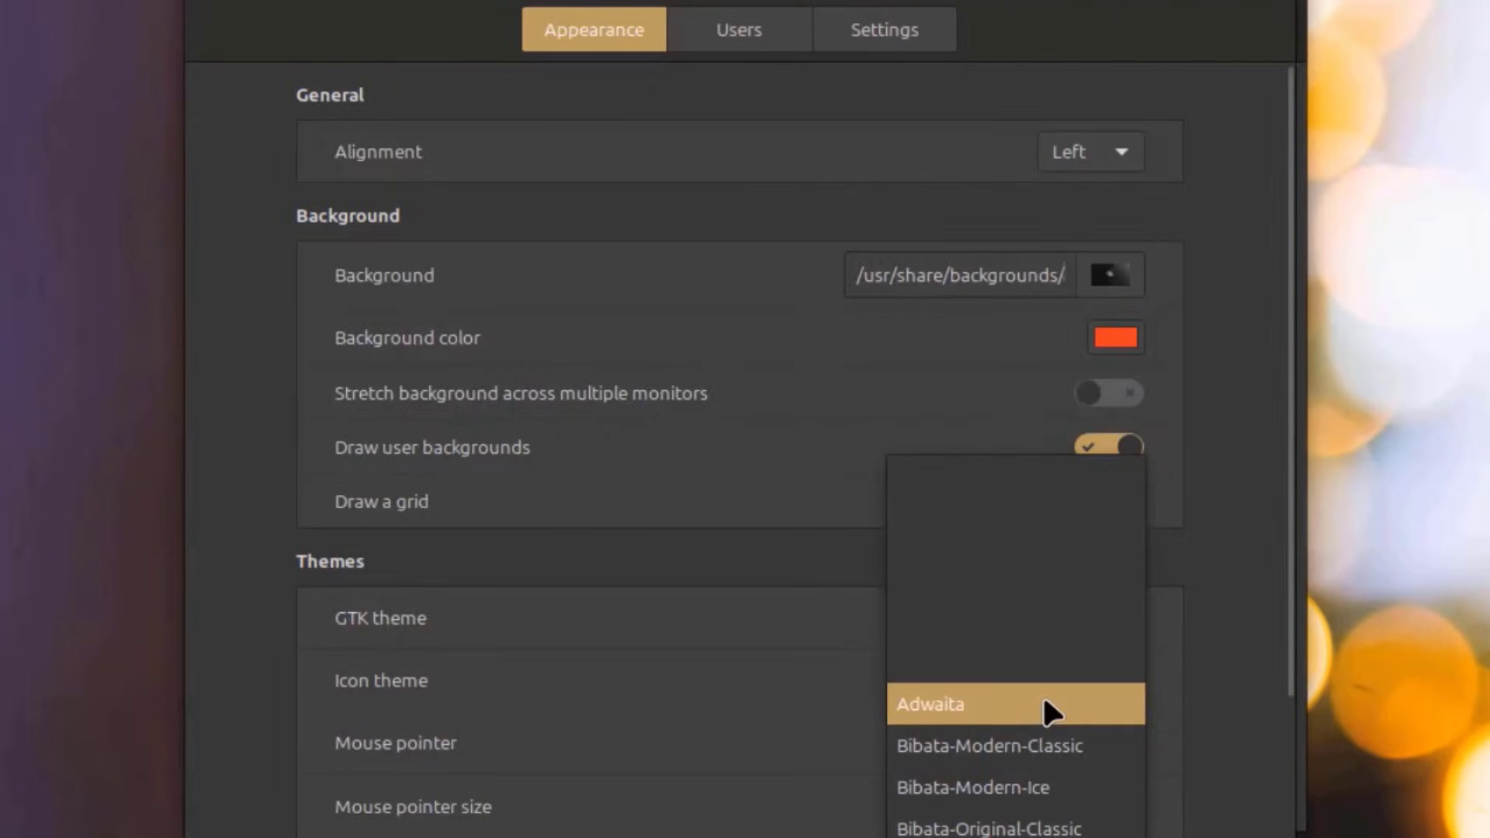
{"action": "scroll", "coordinate": [1055, 714], "scroll_direction": "down", "scroll_amount": 5}
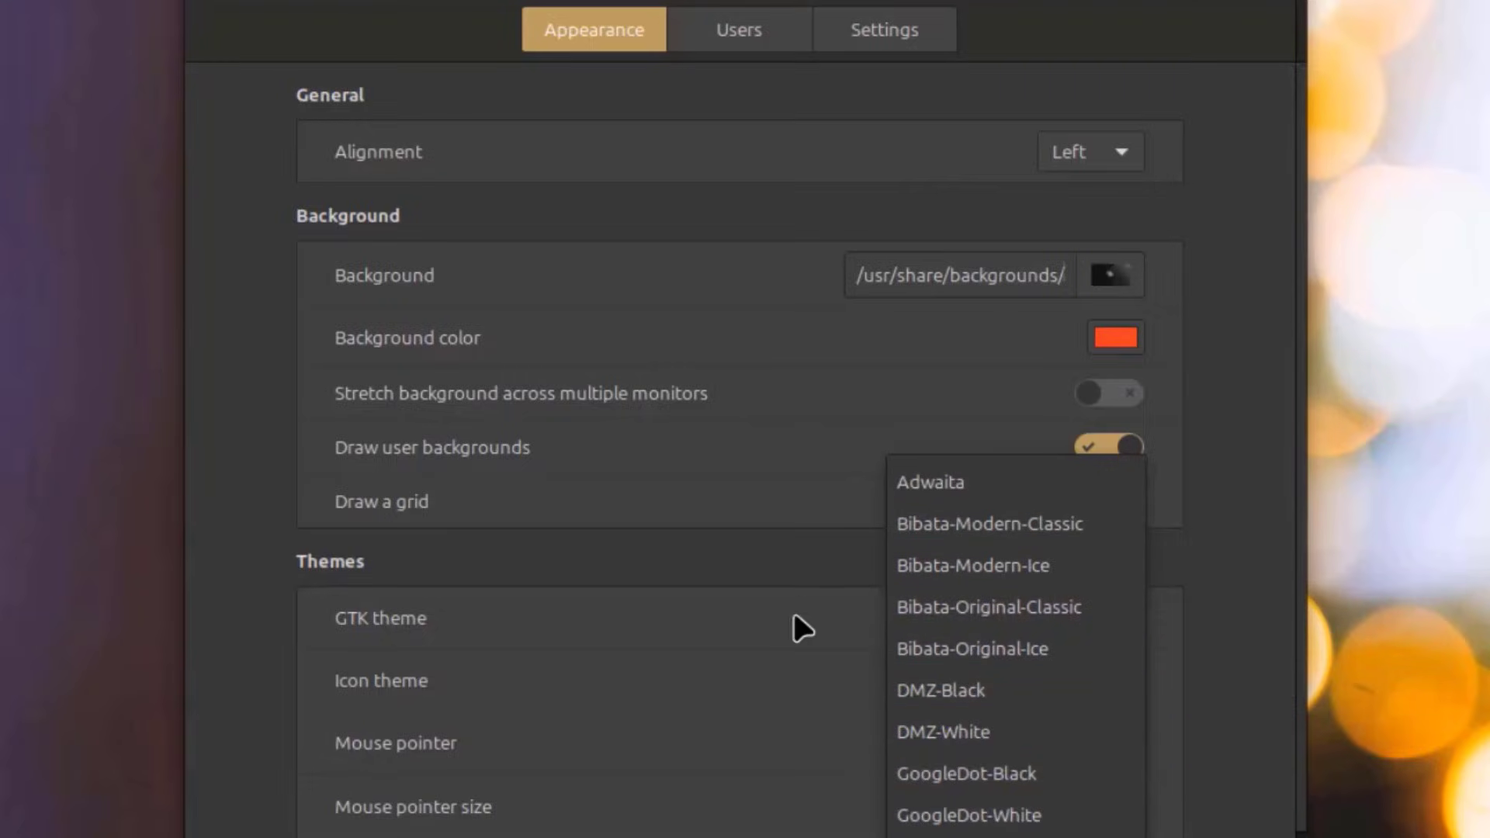
{"action": "left_click", "coordinate": [787, 577]}
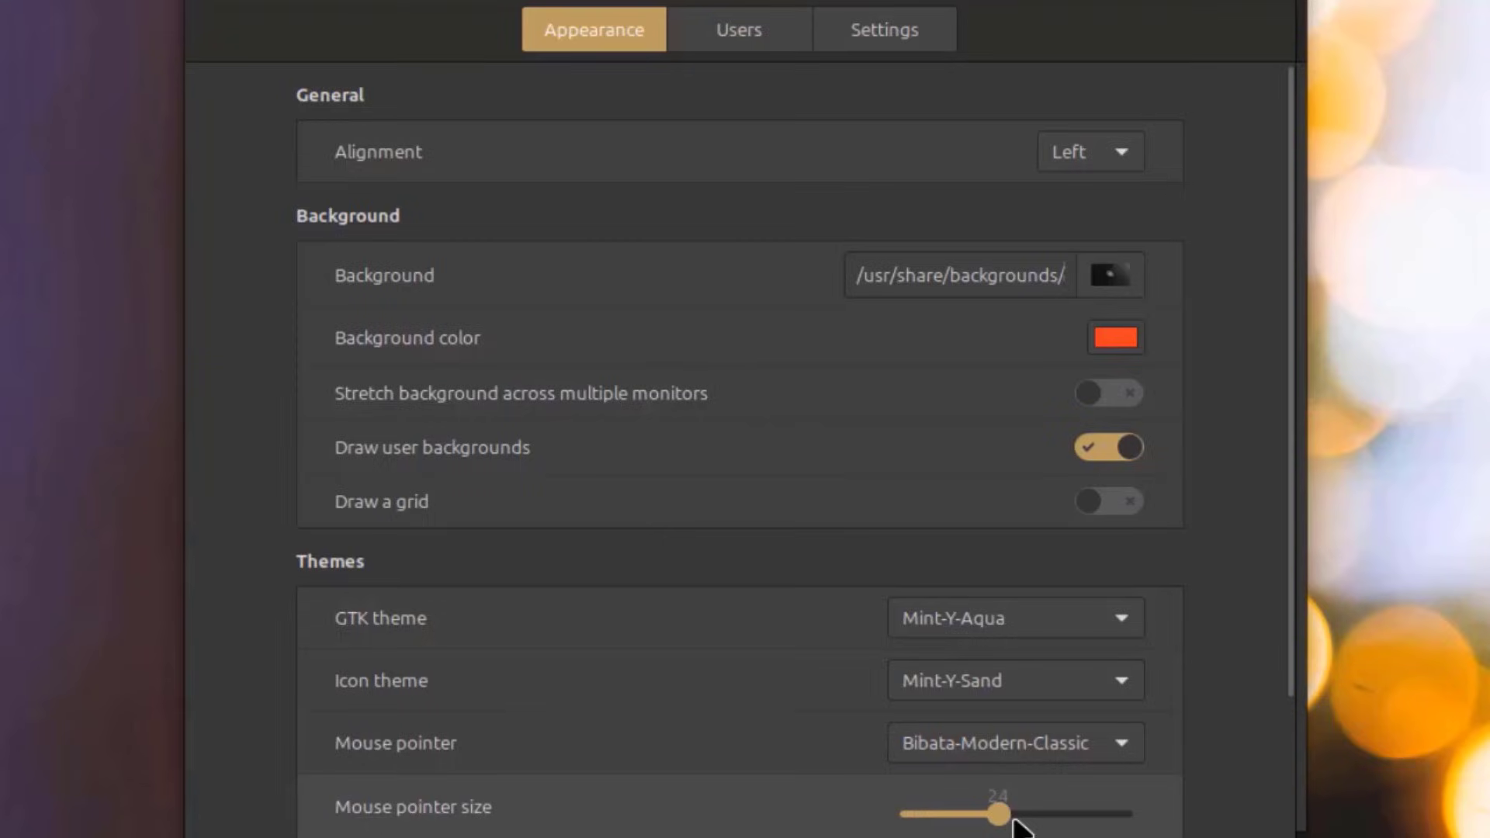
Review the login window's user options and check the HiDPI support and Monitor choices, keeping both on Auto
{"action": "left_click", "coordinate": [737, 34]}
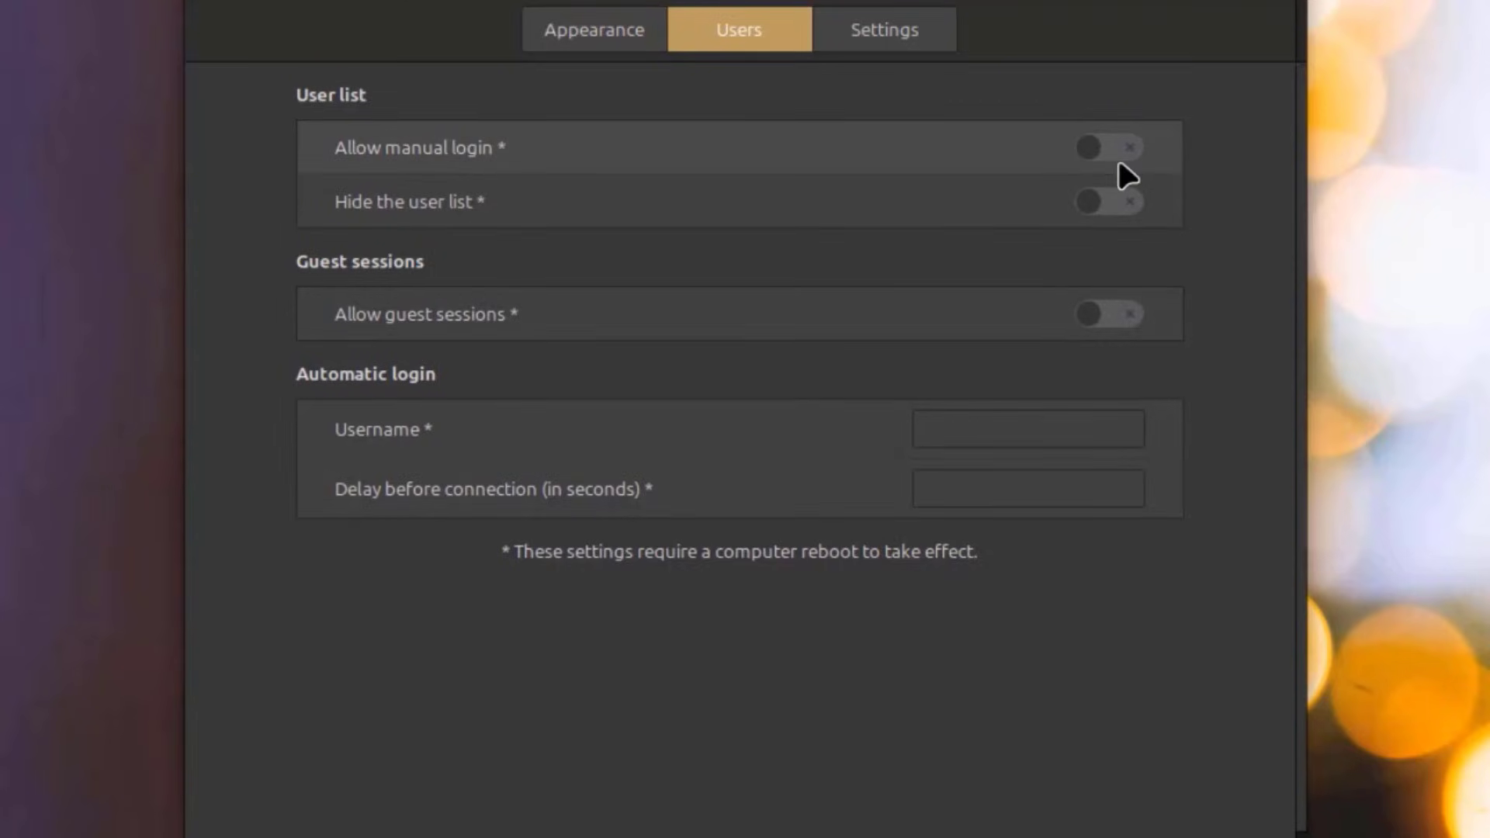
{"action": "left_click", "coordinate": [1098, 149]}
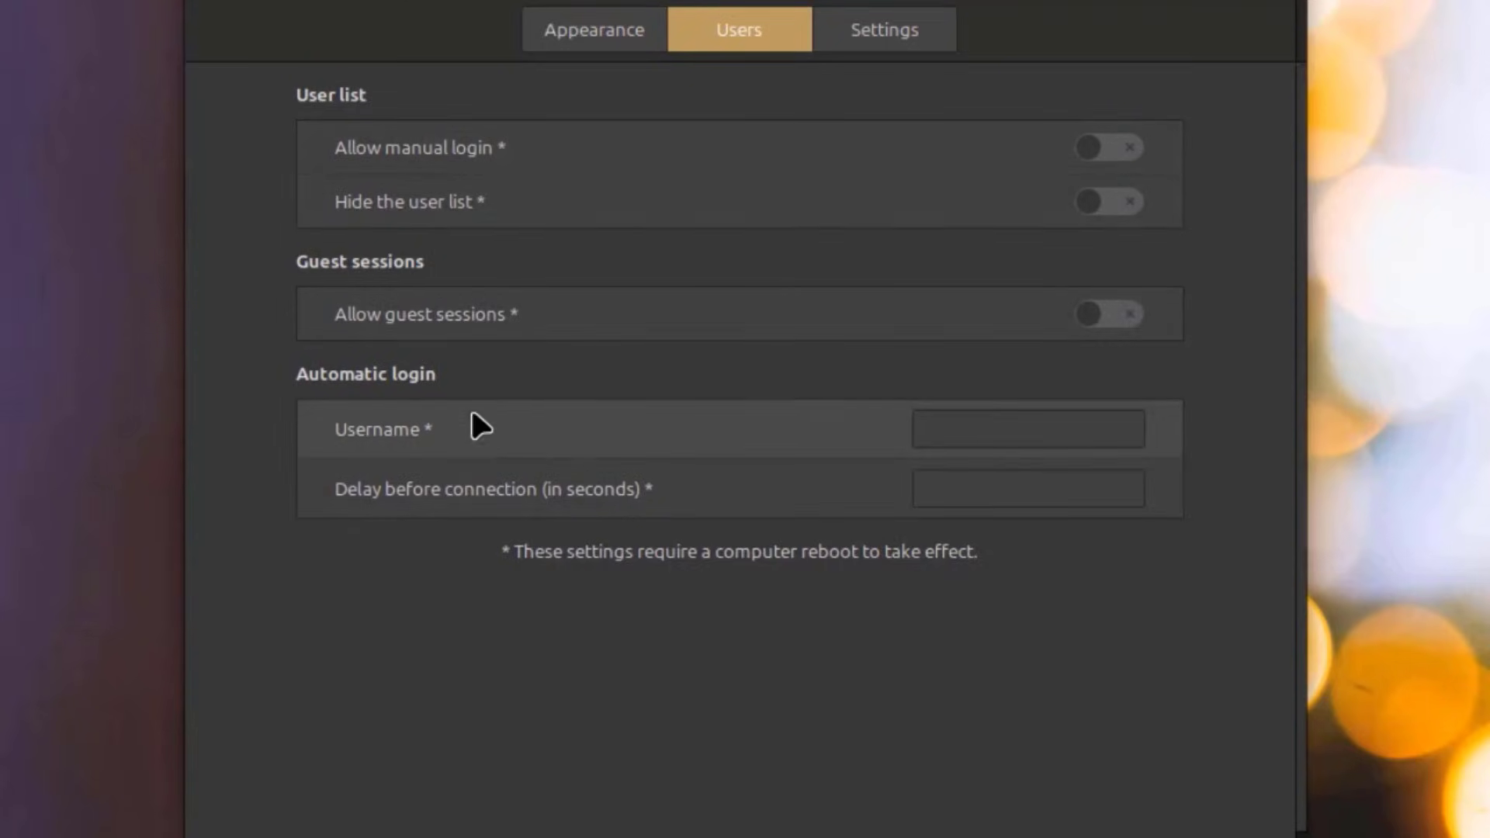
{"action": "left_click", "coordinate": [891, 38]}
{"action": "left_click", "coordinate": [1070, 217]}
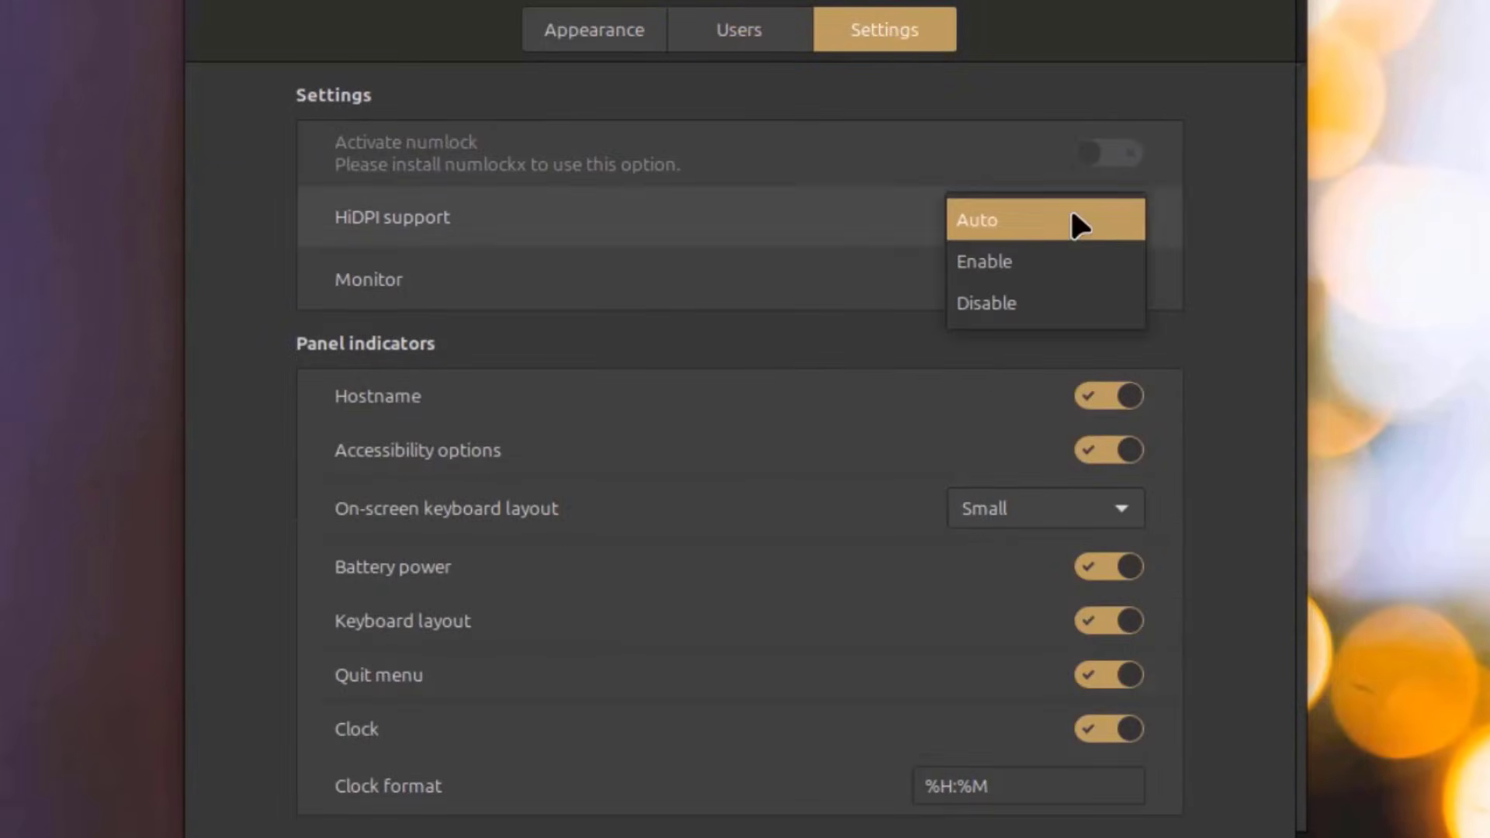
{"action": "left_click", "coordinate": [1071, 220]}
{"action": "left_click", "coordinate": [1056, 292]}
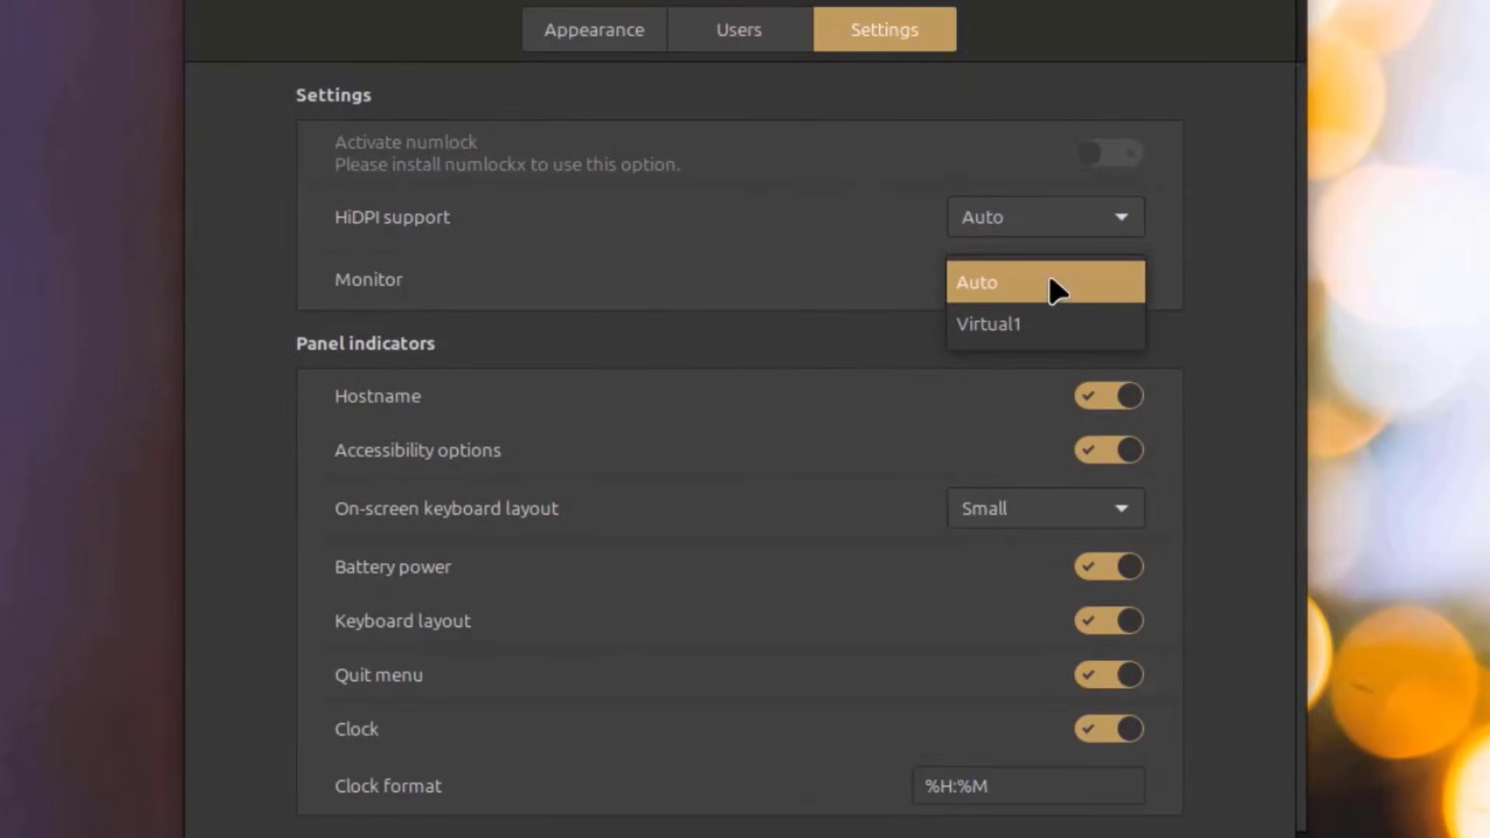
{"action": "left_click", "coordinate": [1057, 292]}
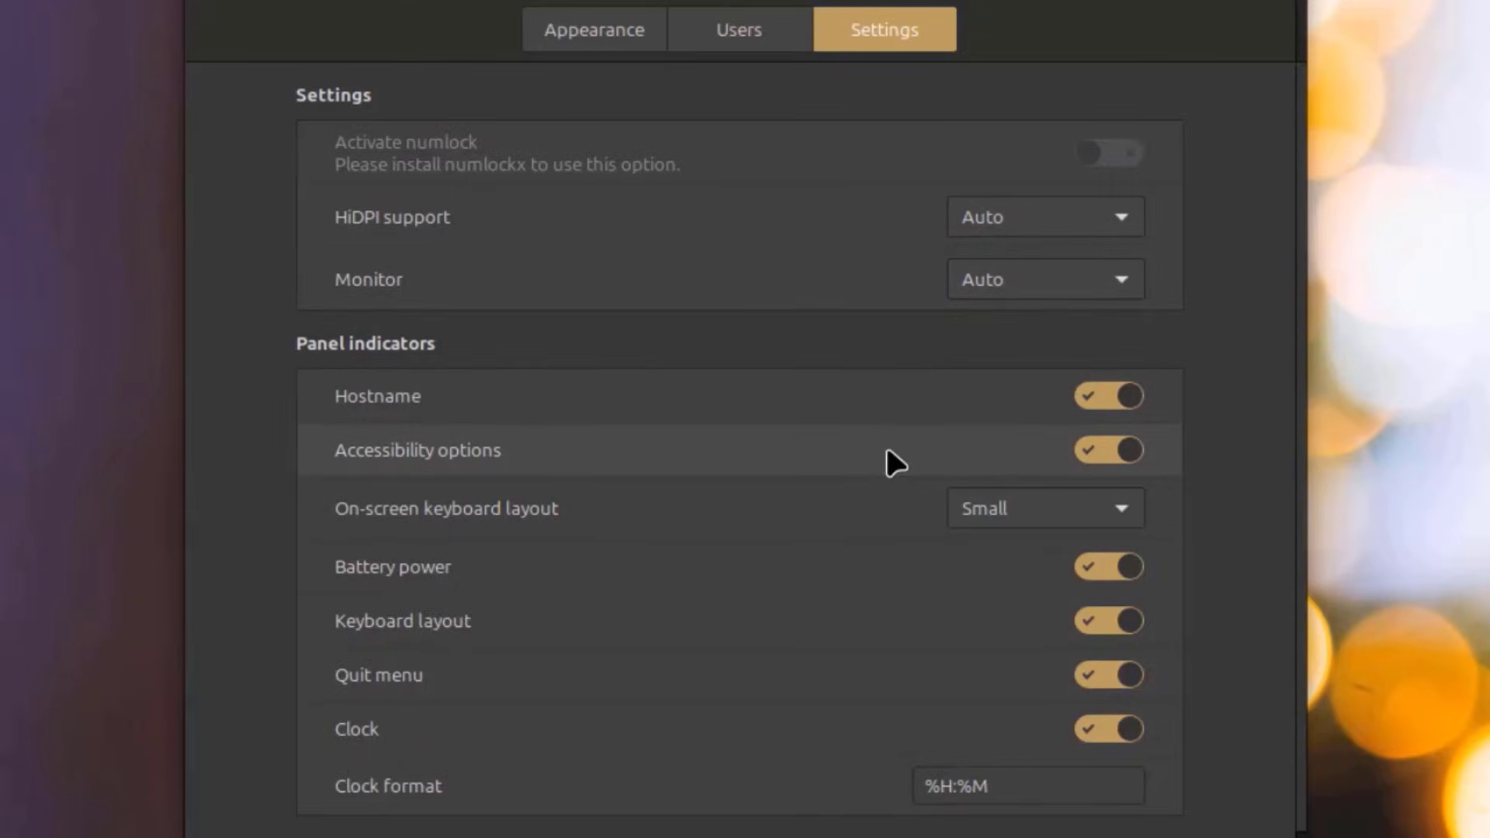
Set the login window's on-screen keyboard layout to Phone and check the clock format field
{"action": "left_click", "coordinate": [1065, 516]}
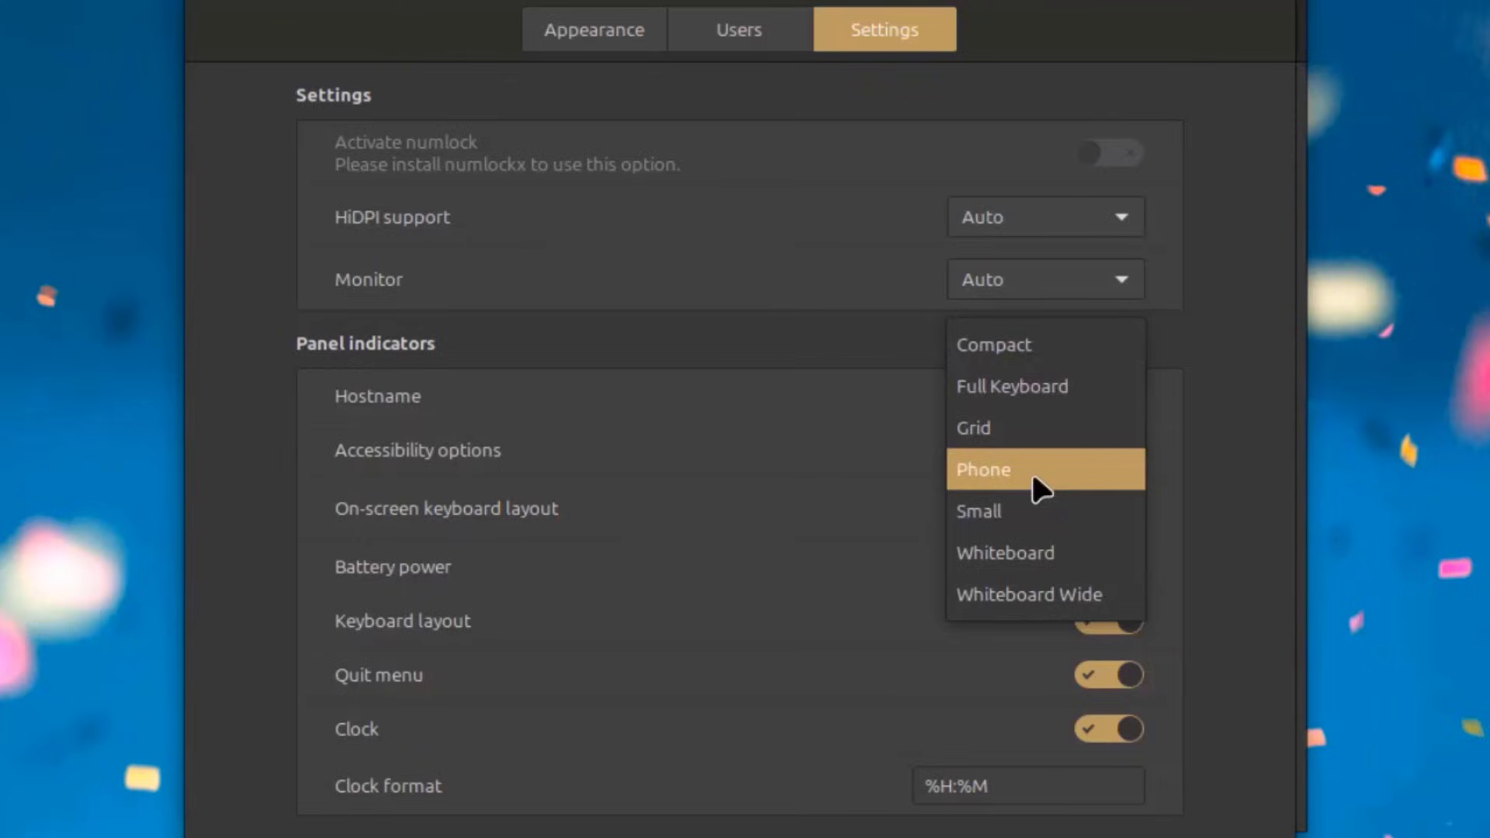
{"action": "left_click", "coordinate": [1040, 485]}
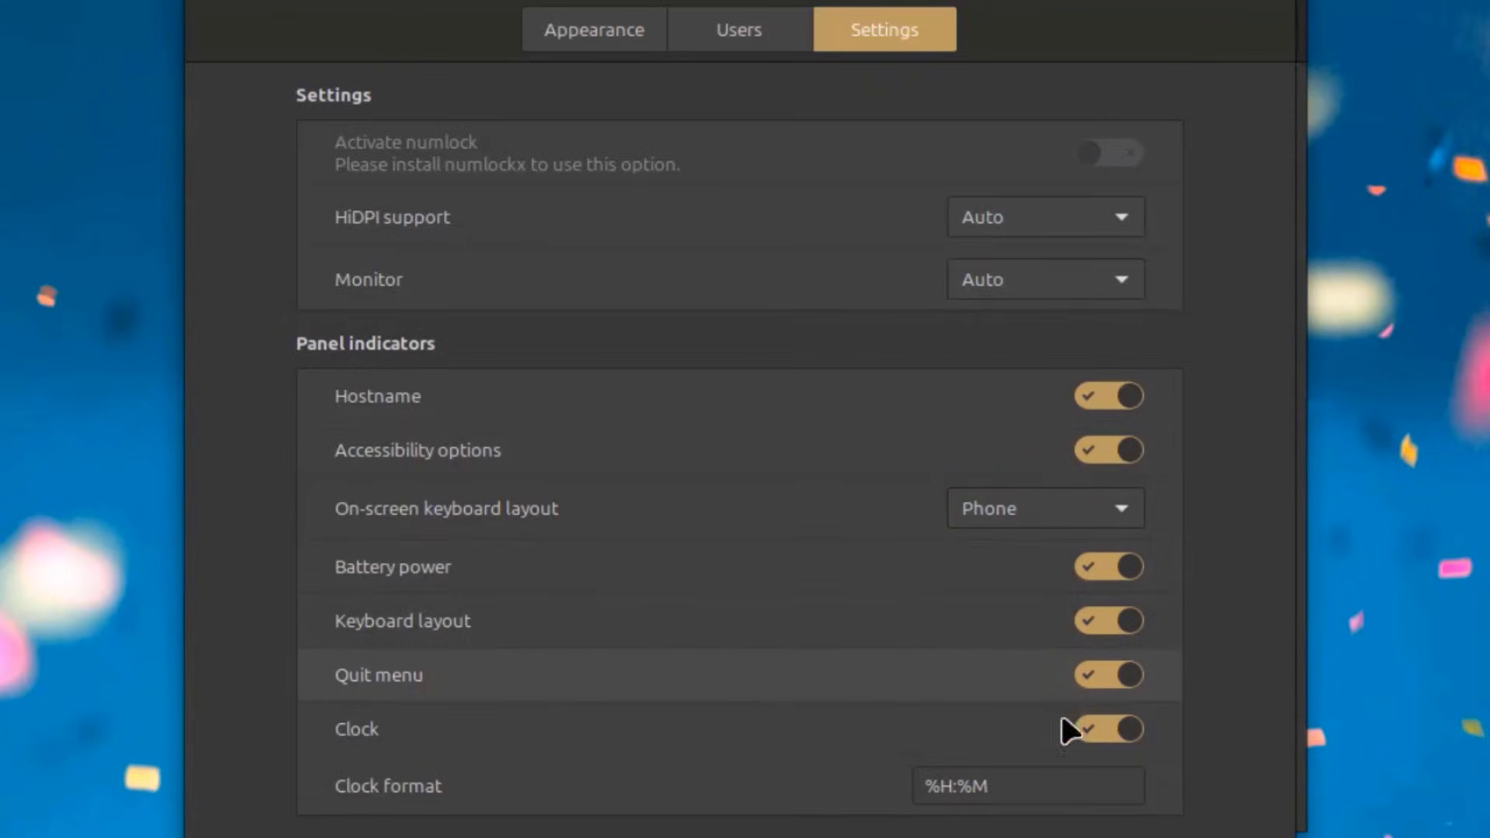
{"action": "left_click", "coordinate": [1031, 778]}
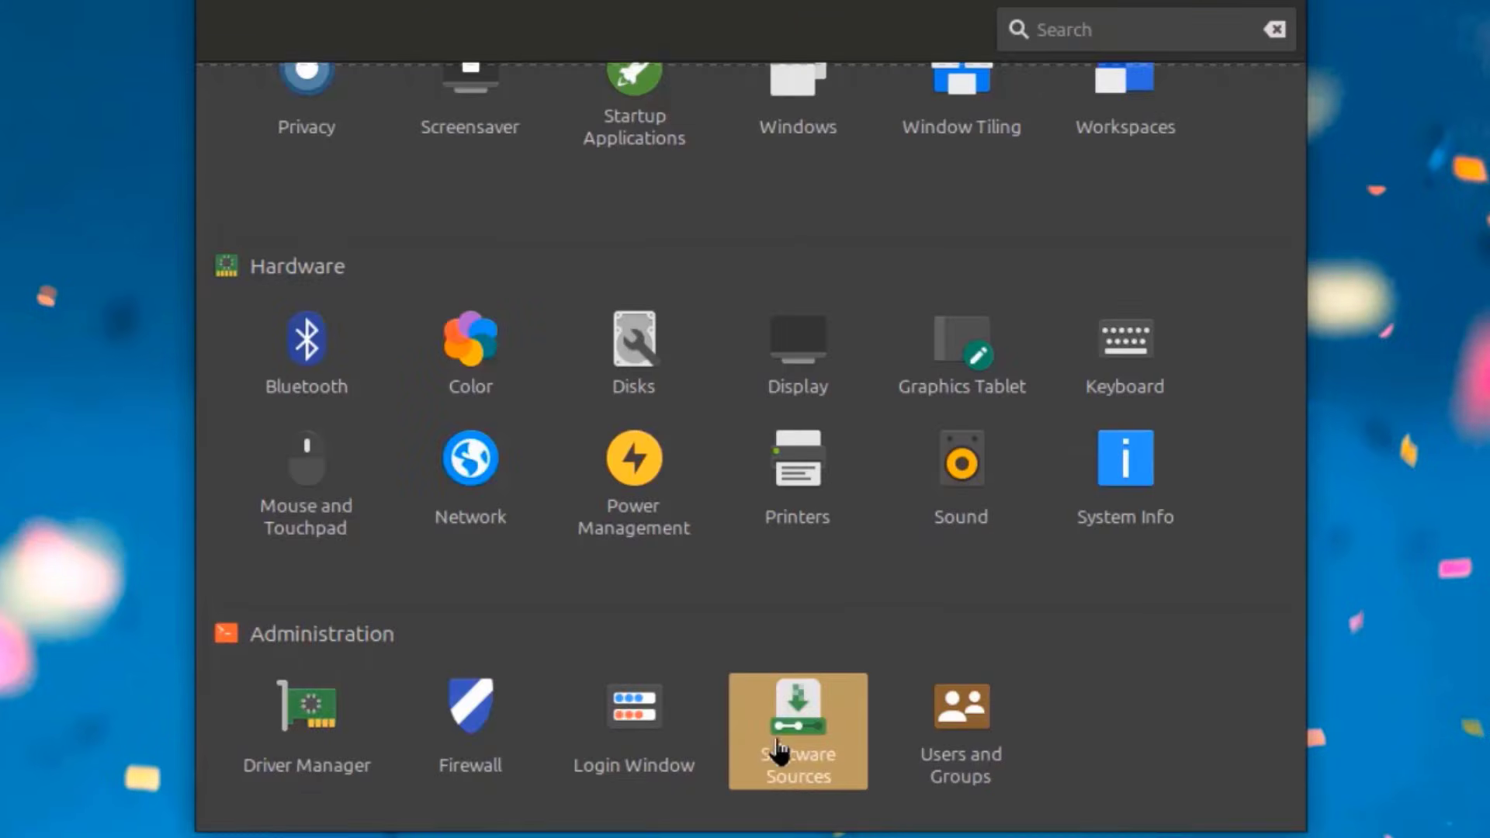
Open Software Sources, check the available main mirrors, and enable the Source code repositories and Debug symbols optional sources
{"action": "left_click", "coordinate": [797, 718]}
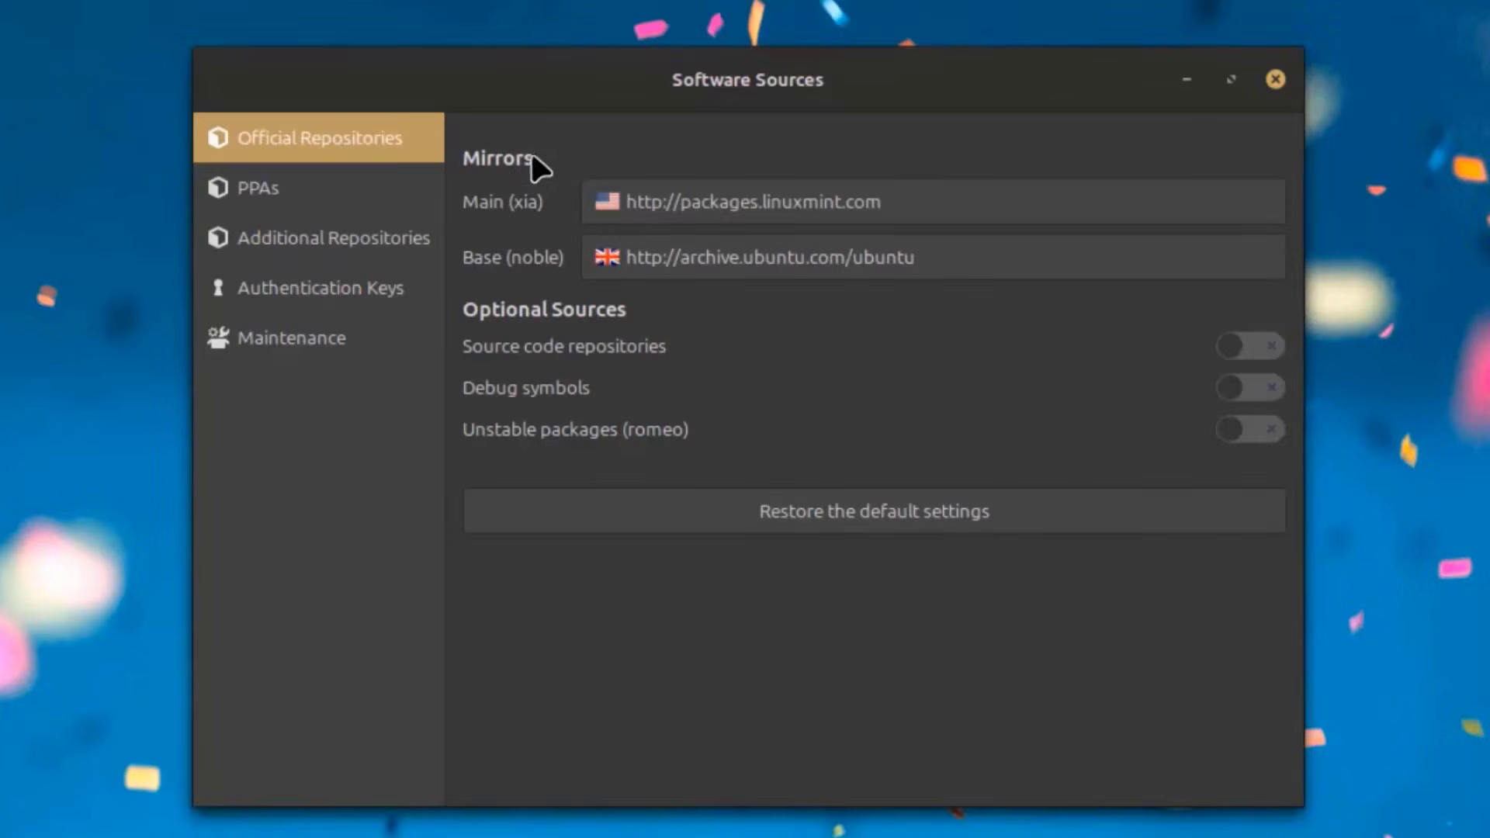
{"action": "left_click", "coordinate": [789, 204]}
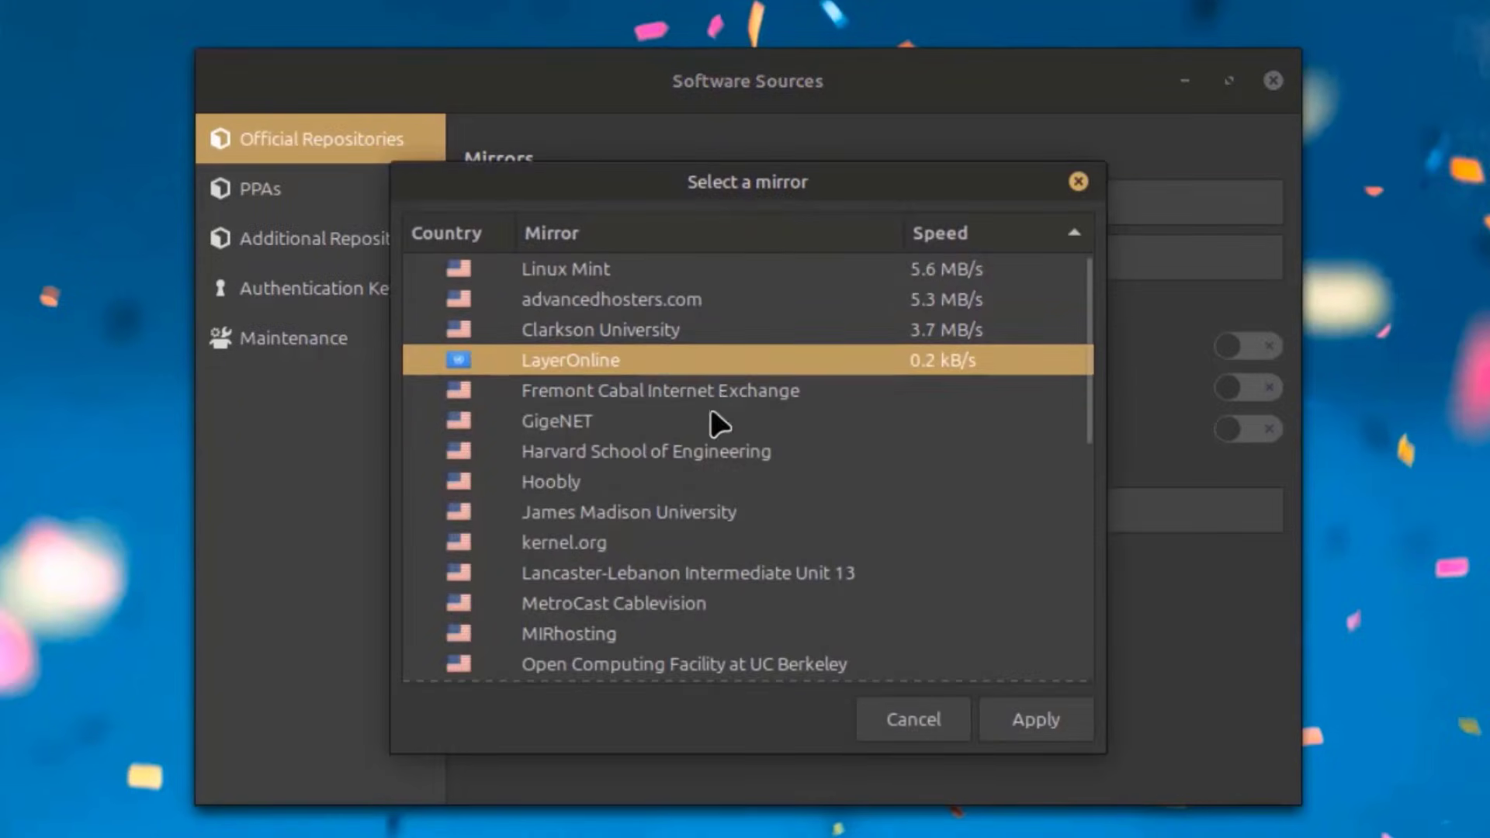
{"action": "key", "text": "Escape"}
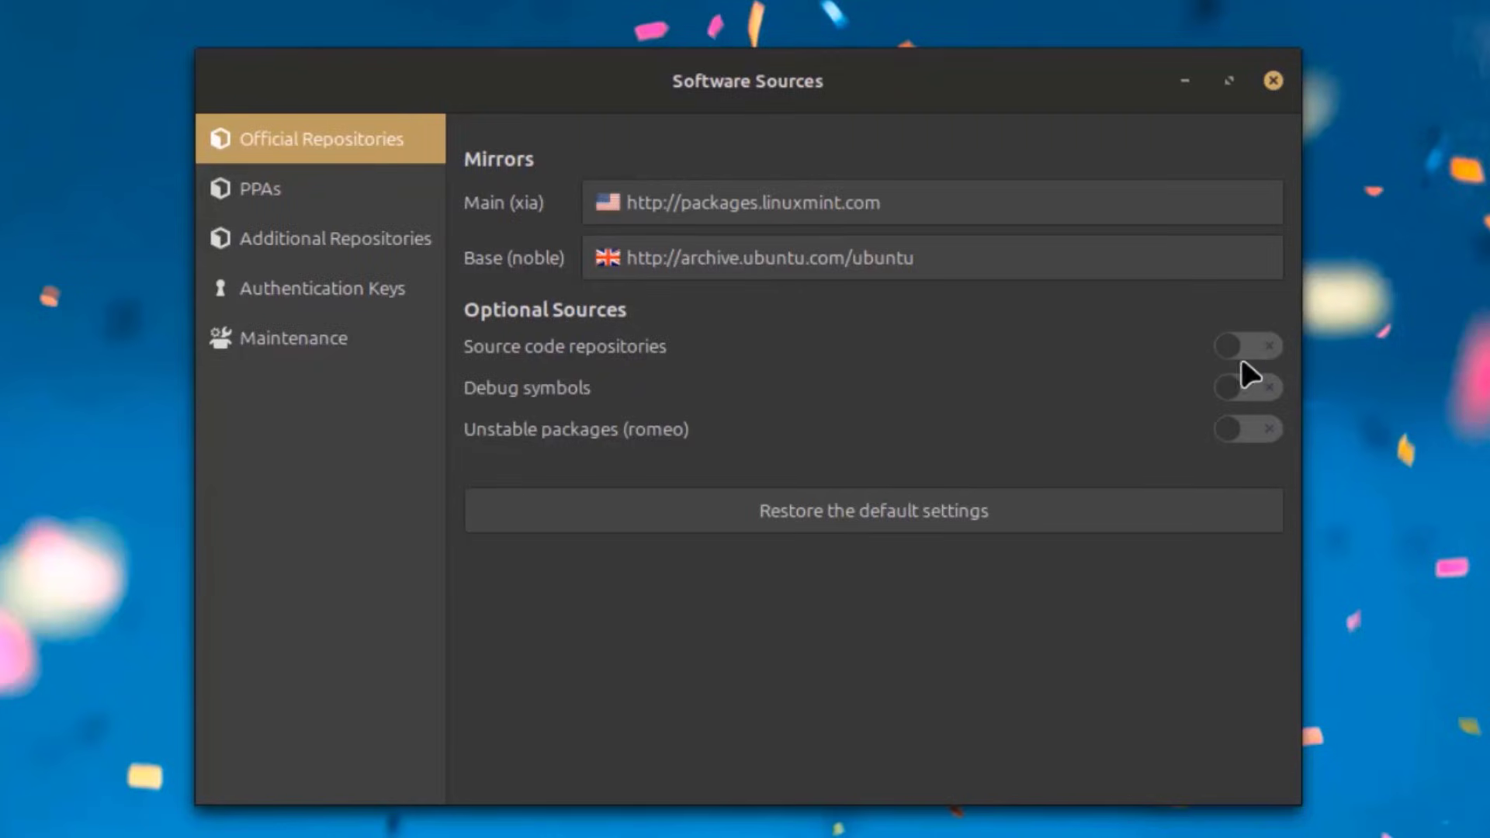
{"action": "left_click", "coordinate": [1273, 359]}
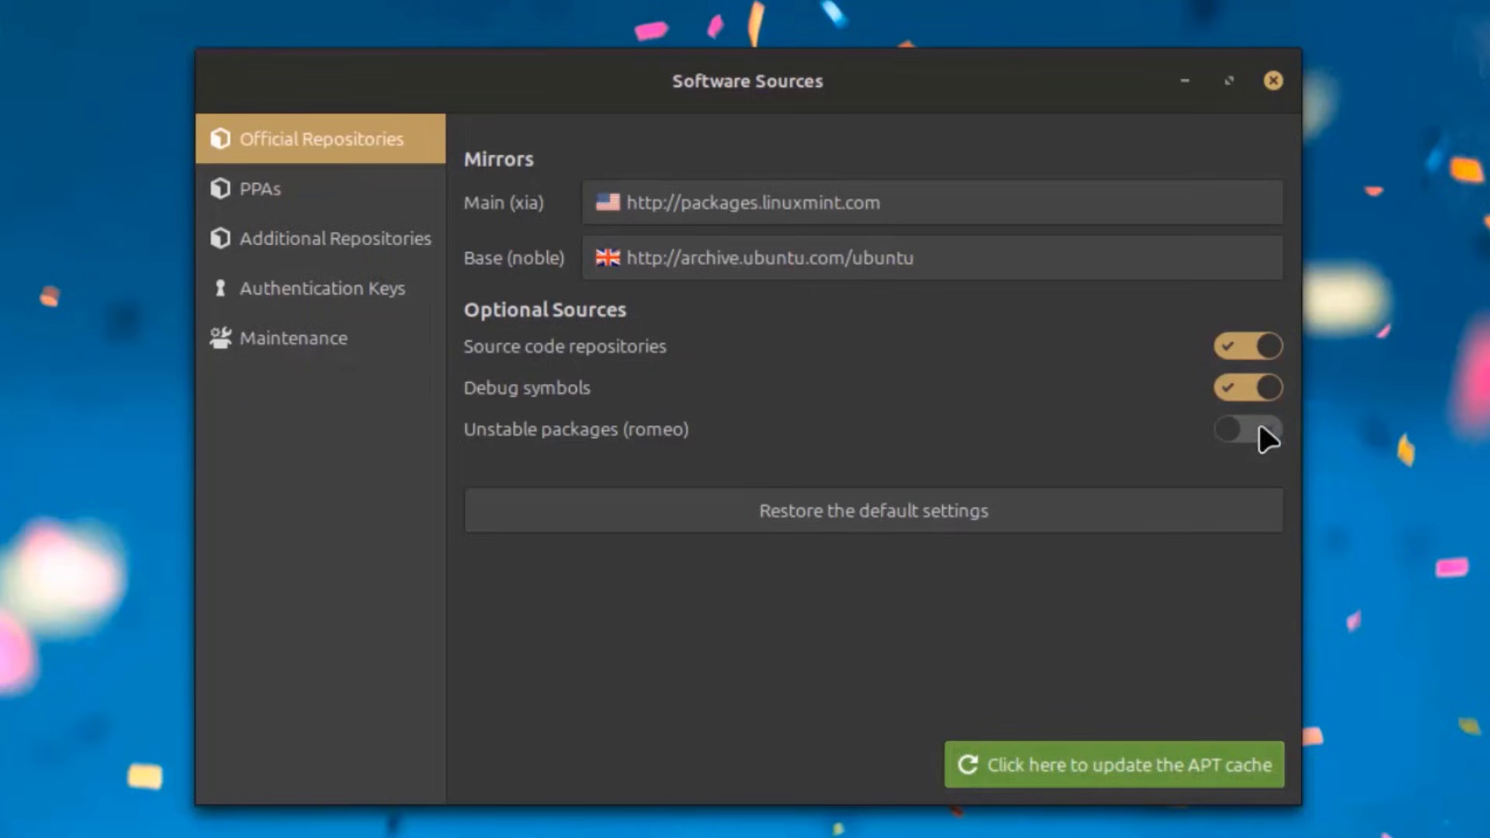
Review the PPAs, Additional Repositories, Authentication Keys and Maintenance sections of Software Sources without adding anything
{"action": "left_click", "coordinate": [268, 188]}
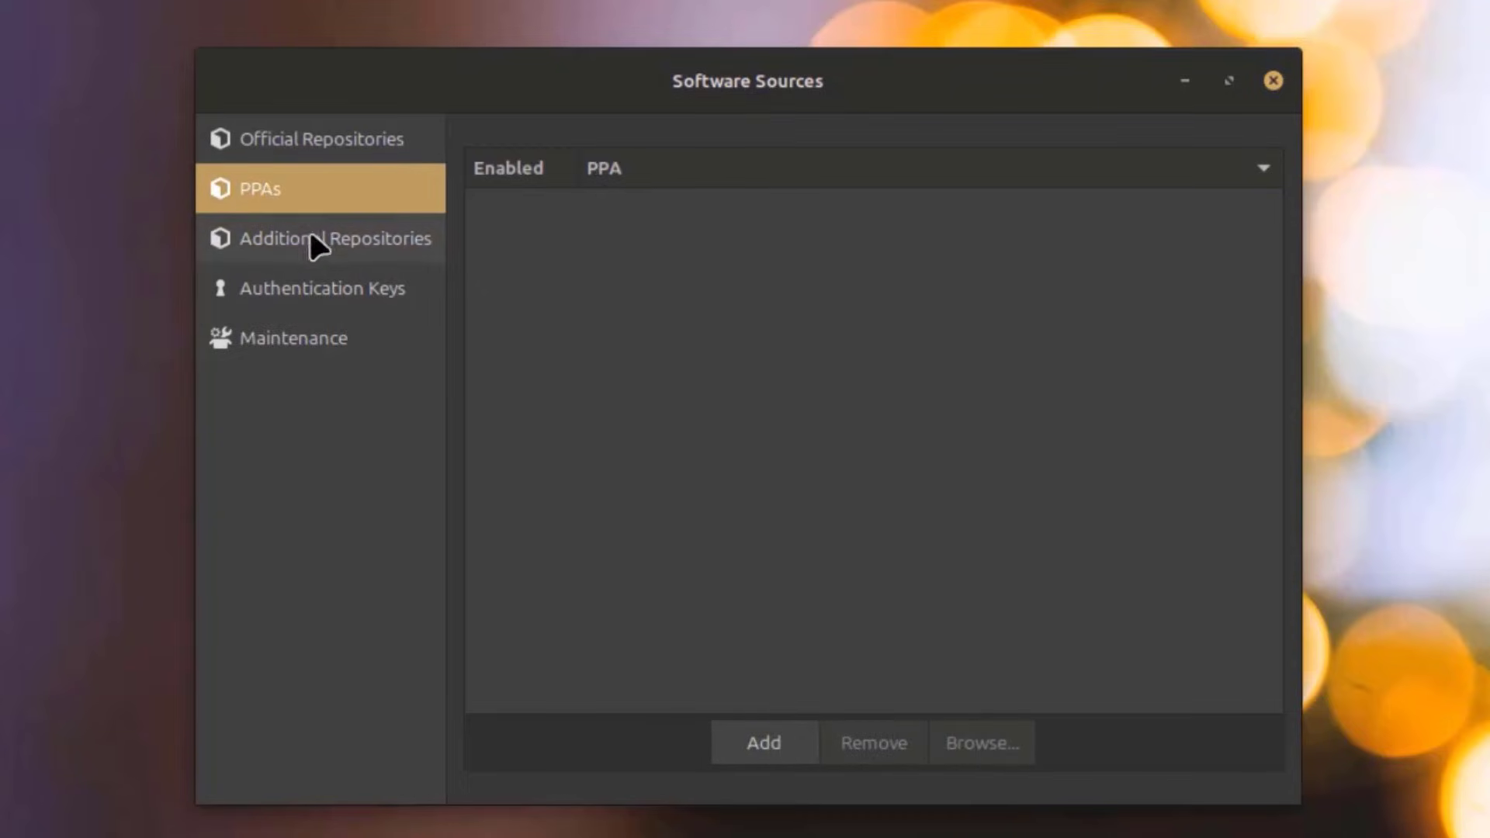
{"action": "left_click", "coordinate": [804, 751]}
{"action": "left_click", "coordinate": [656, 516]}
{"action": "left_click", "coordinate": [395, 256]}
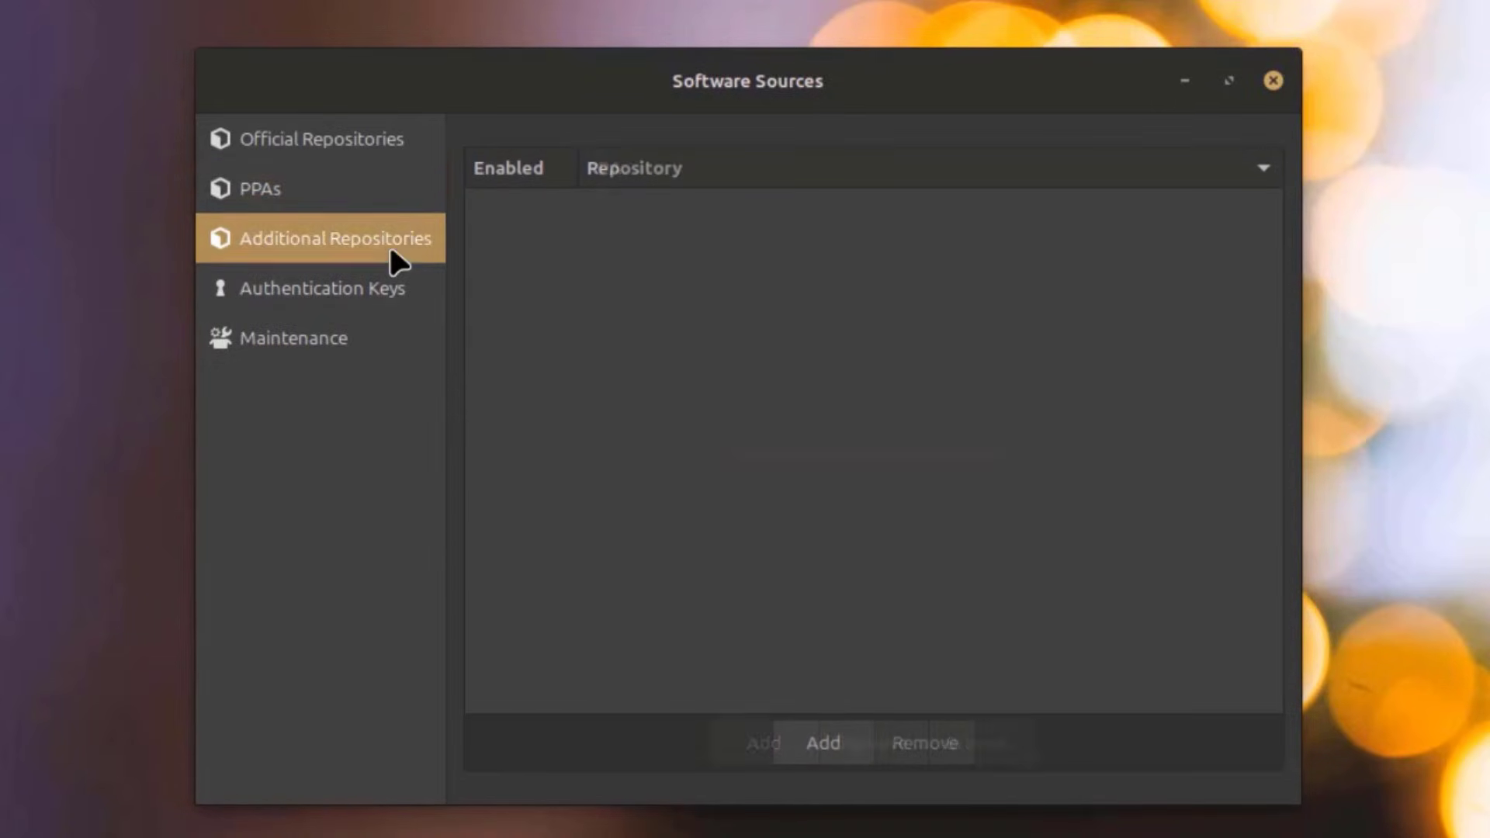
{"action": "left_click", "coordinate": [838, 746]}
{"action": "left_click", "coordinate": [680, 547]}
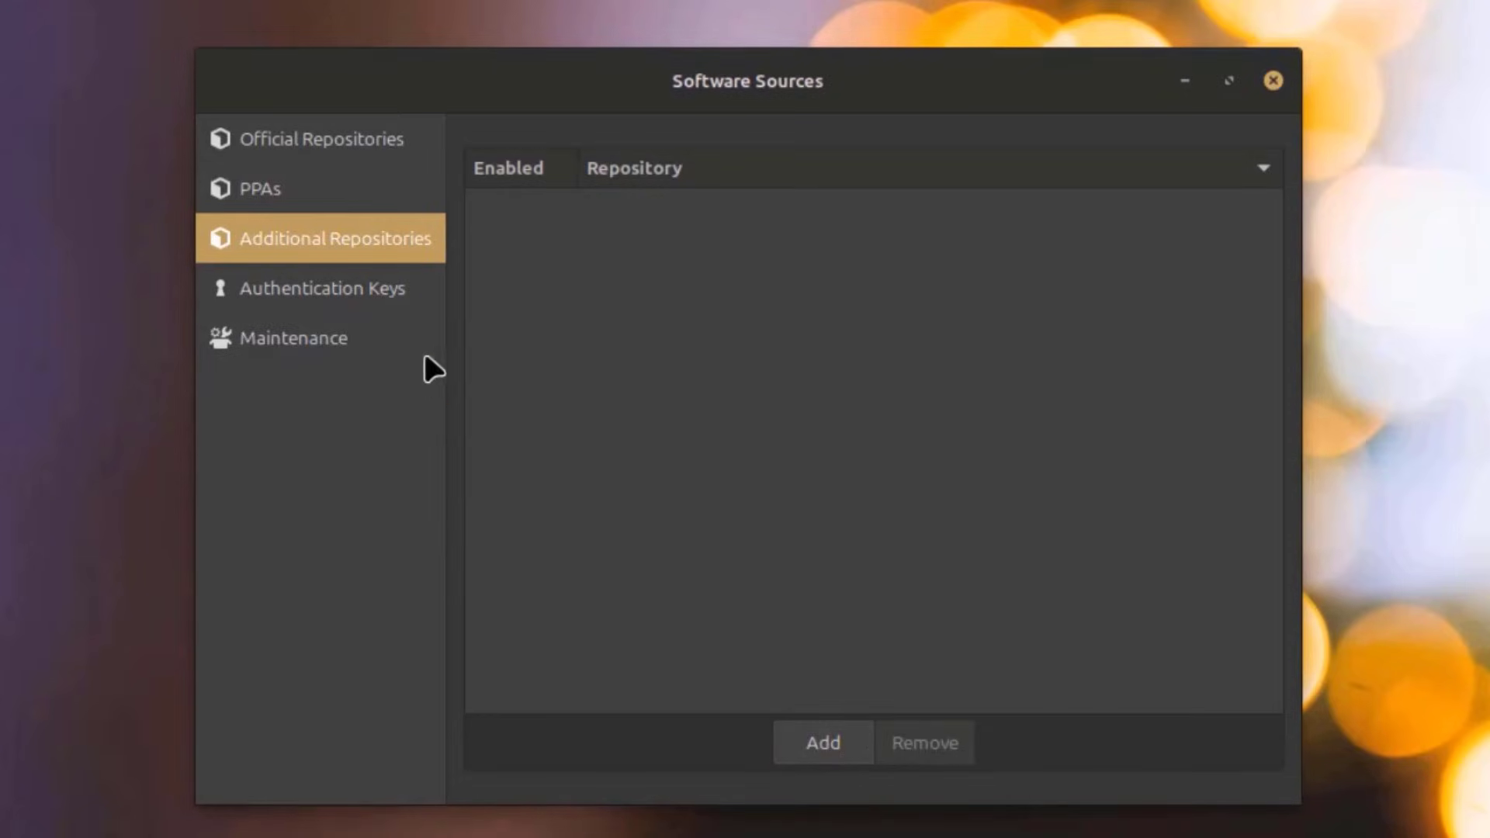
{"action": "left_click", "coordinate": [386, 299]}
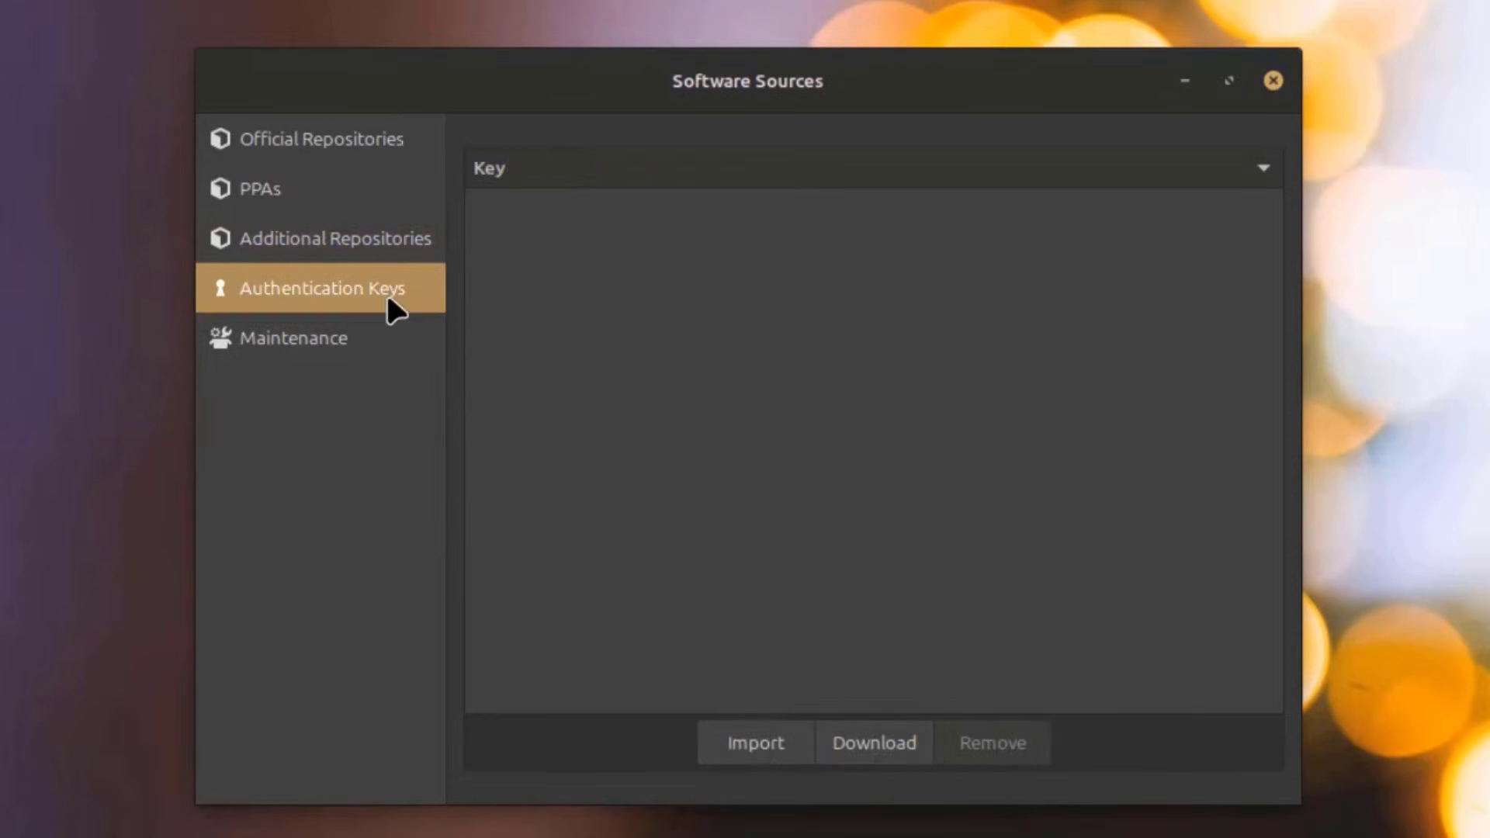
{"action": "left_click", "coordinate": [328, 343]}
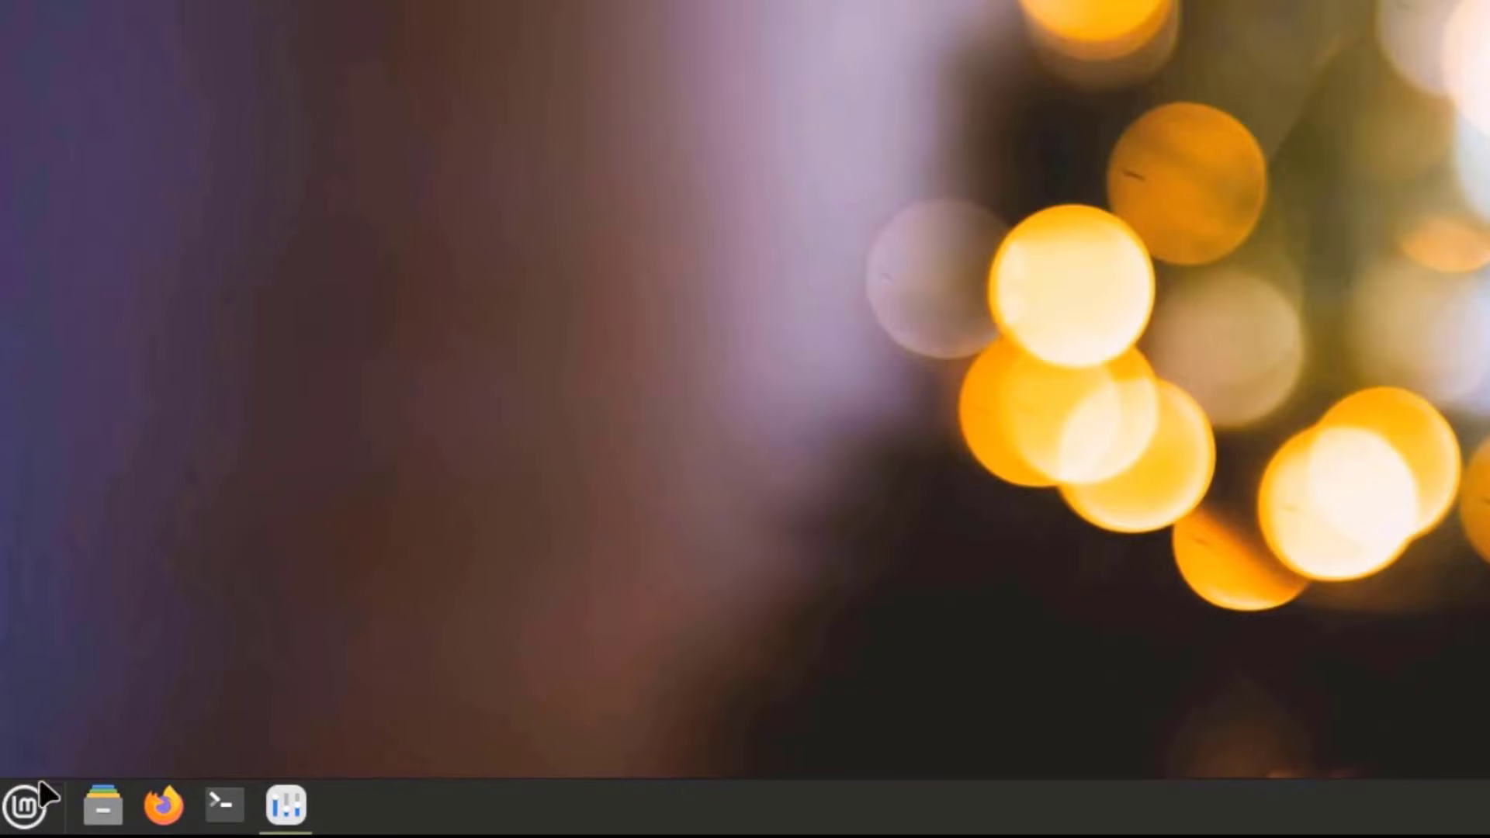
Open Software Manager, search for discord, and install the Discord Flatpak together with its additional software
{"action": "left_click", "coordinate": [41, 787]}
{"action": "left_click", "coordinate": [78, 223]}
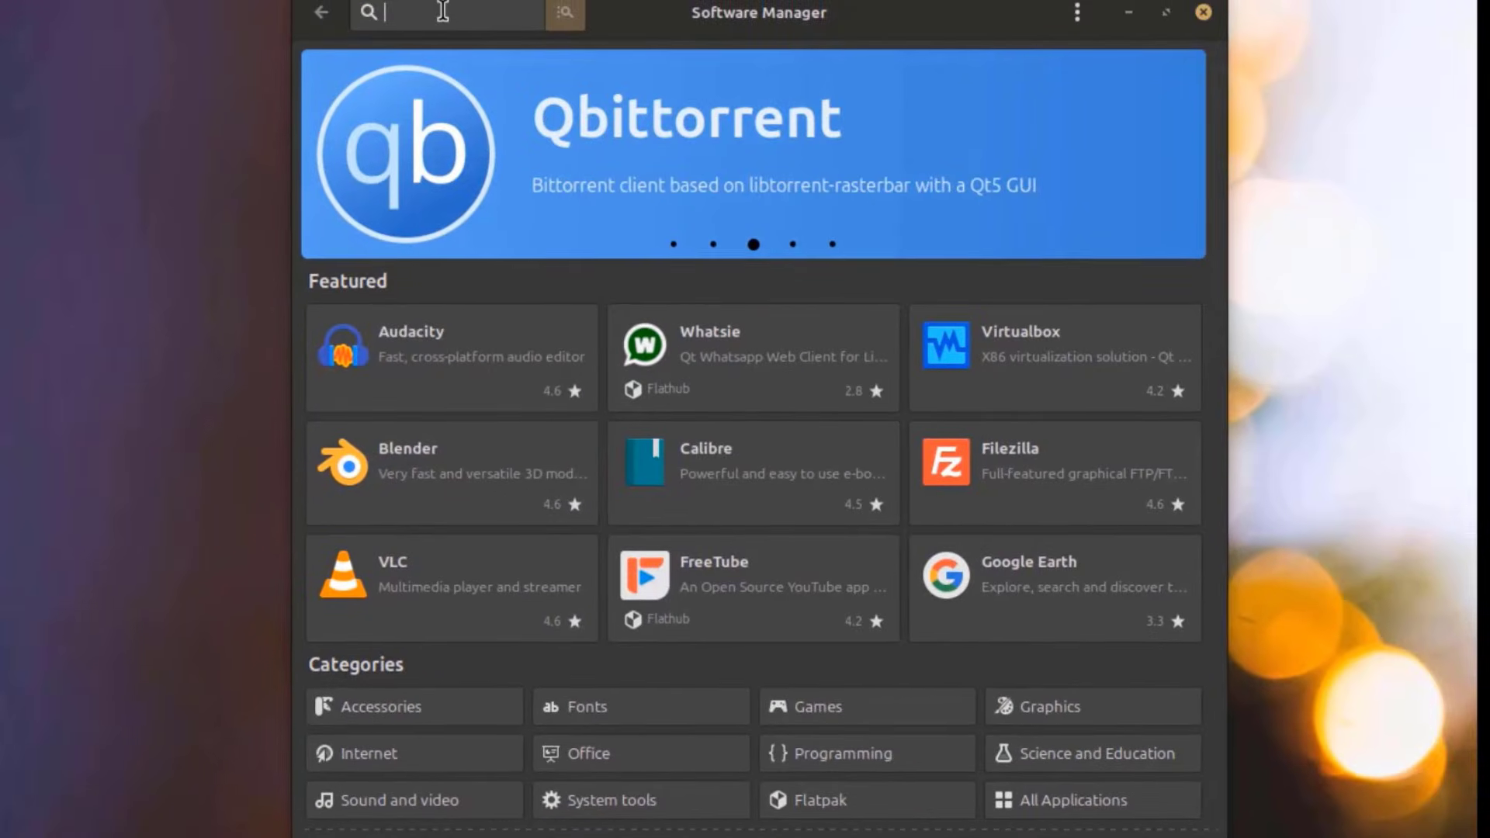
{"action": "type", "text": "discord"}
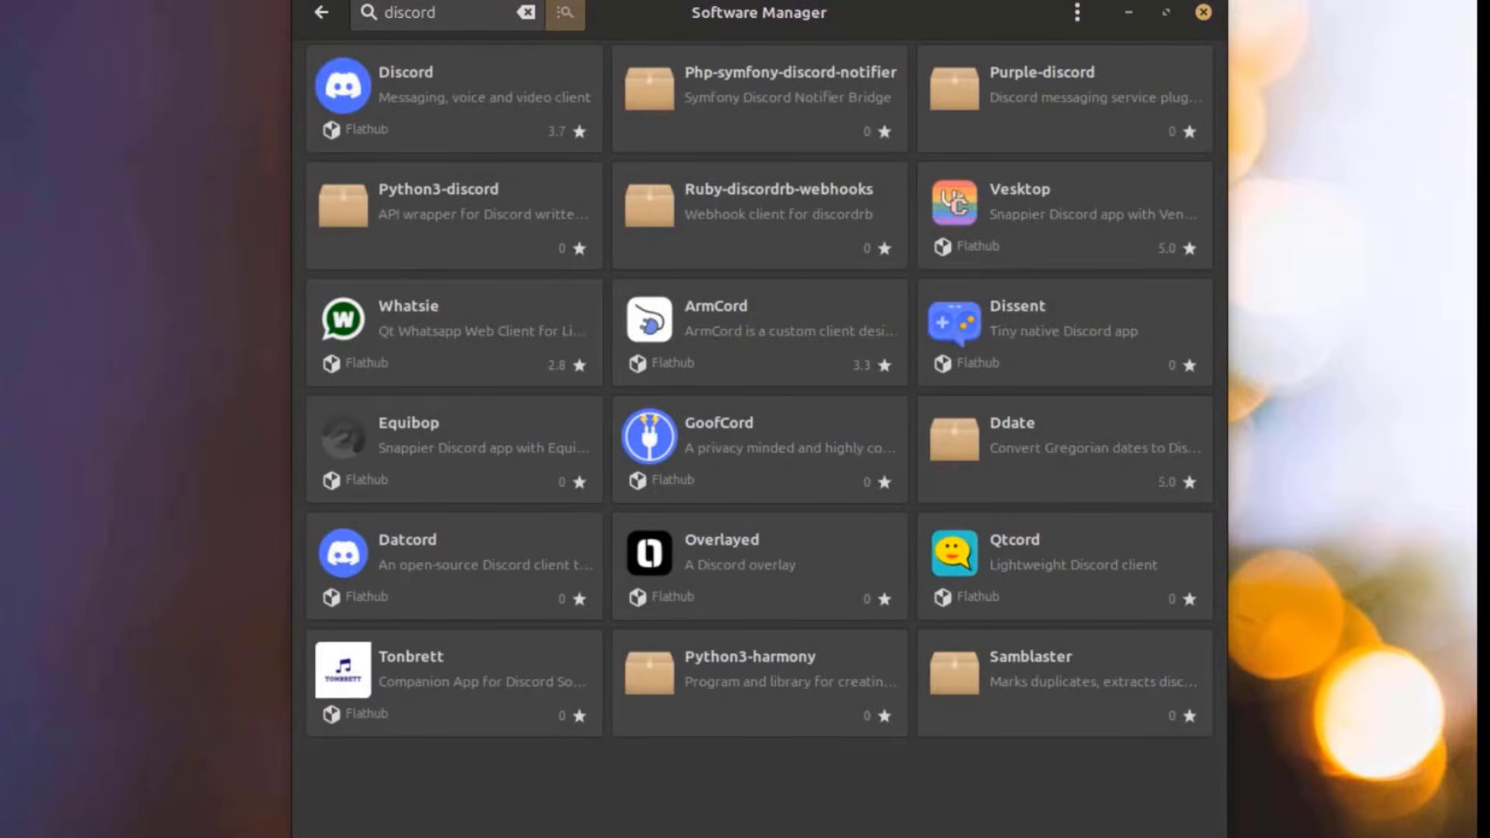
{"action": "left_click", "coordinate": [418, 85]}
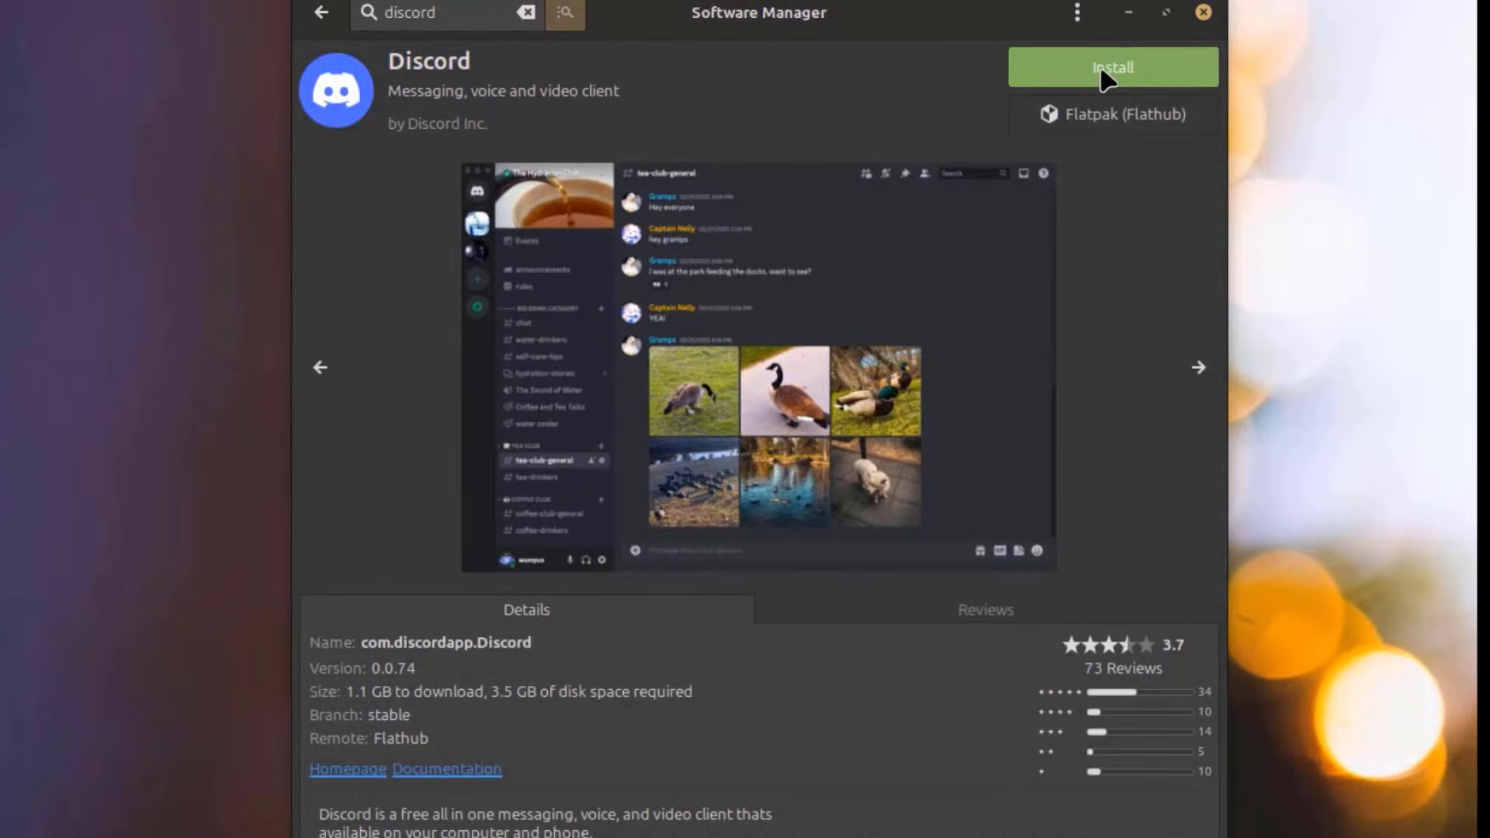
{"action": "left_click", "coordinate": [1100, 66]}
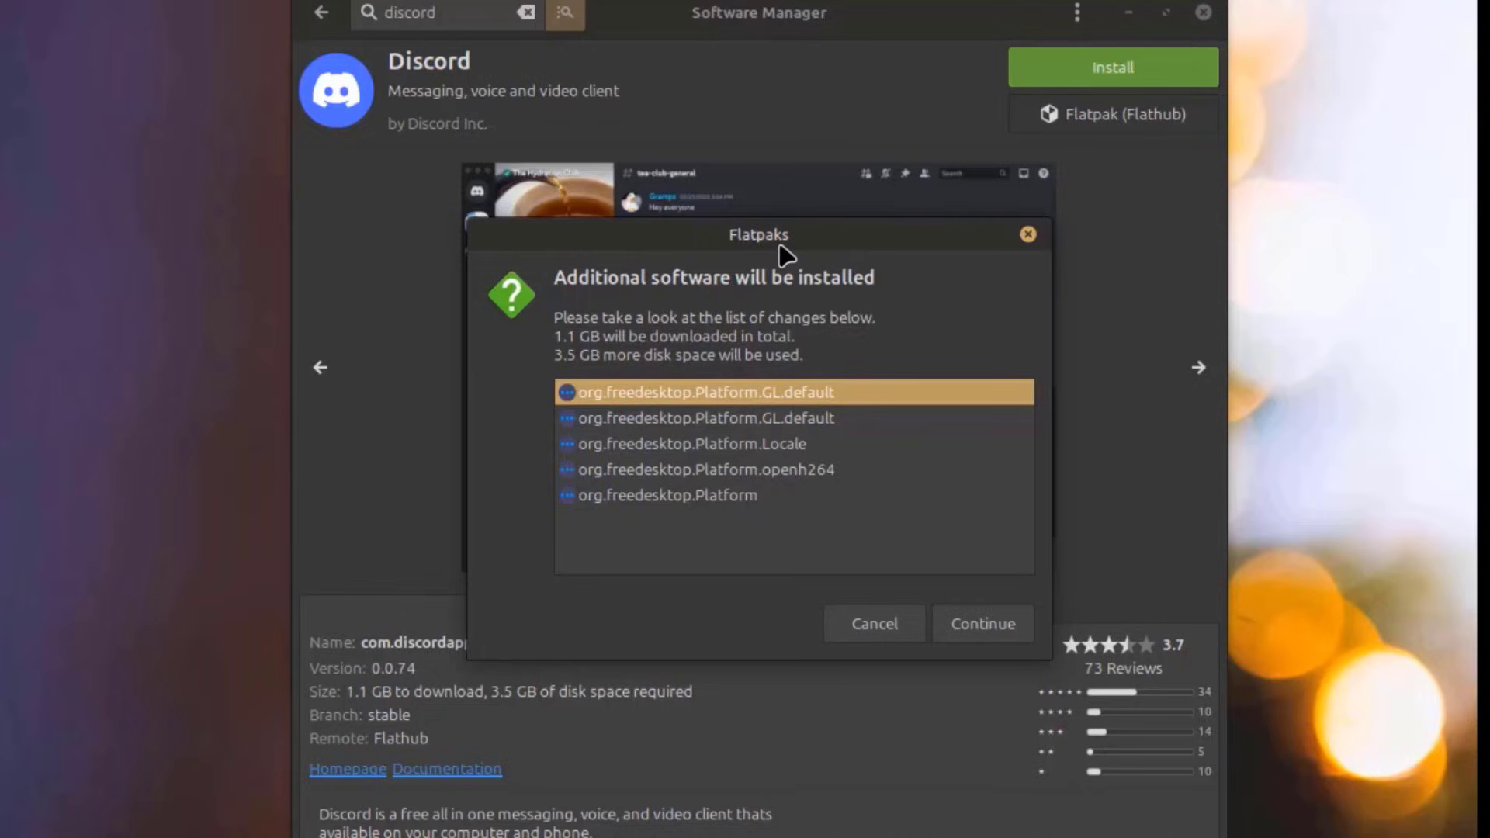
{"action": "left_click", "coordinate": [976, 622]}
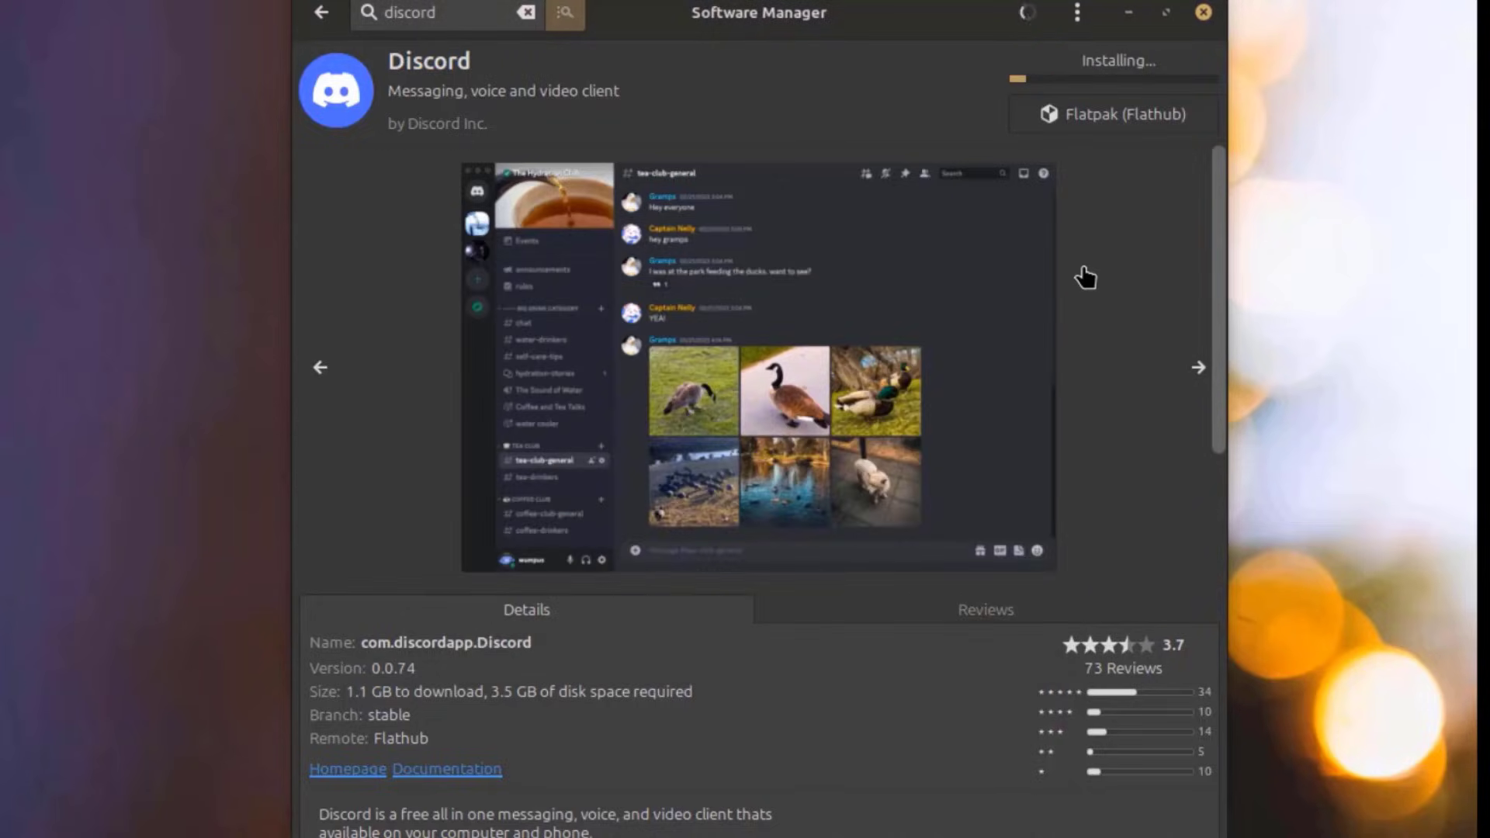
{"action": "left_click", "coordinate": [1049, 68]}
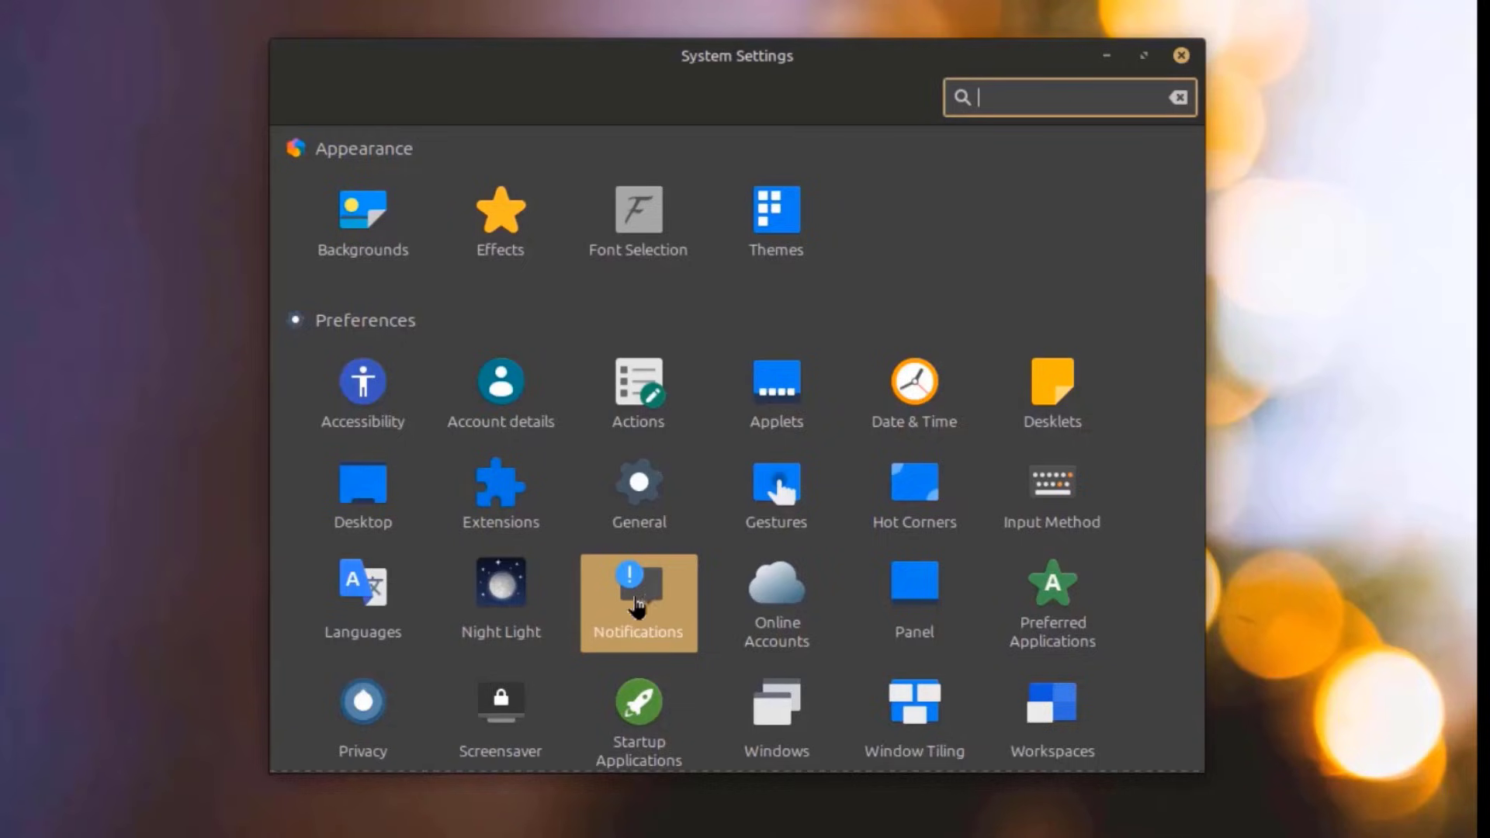
Open the Notifications settings, try the Enable notifications switch, leaving it on, and check the monitor choices, keeping Primary monitor
{"action": "left_click", "coordinate": [643, 591]}
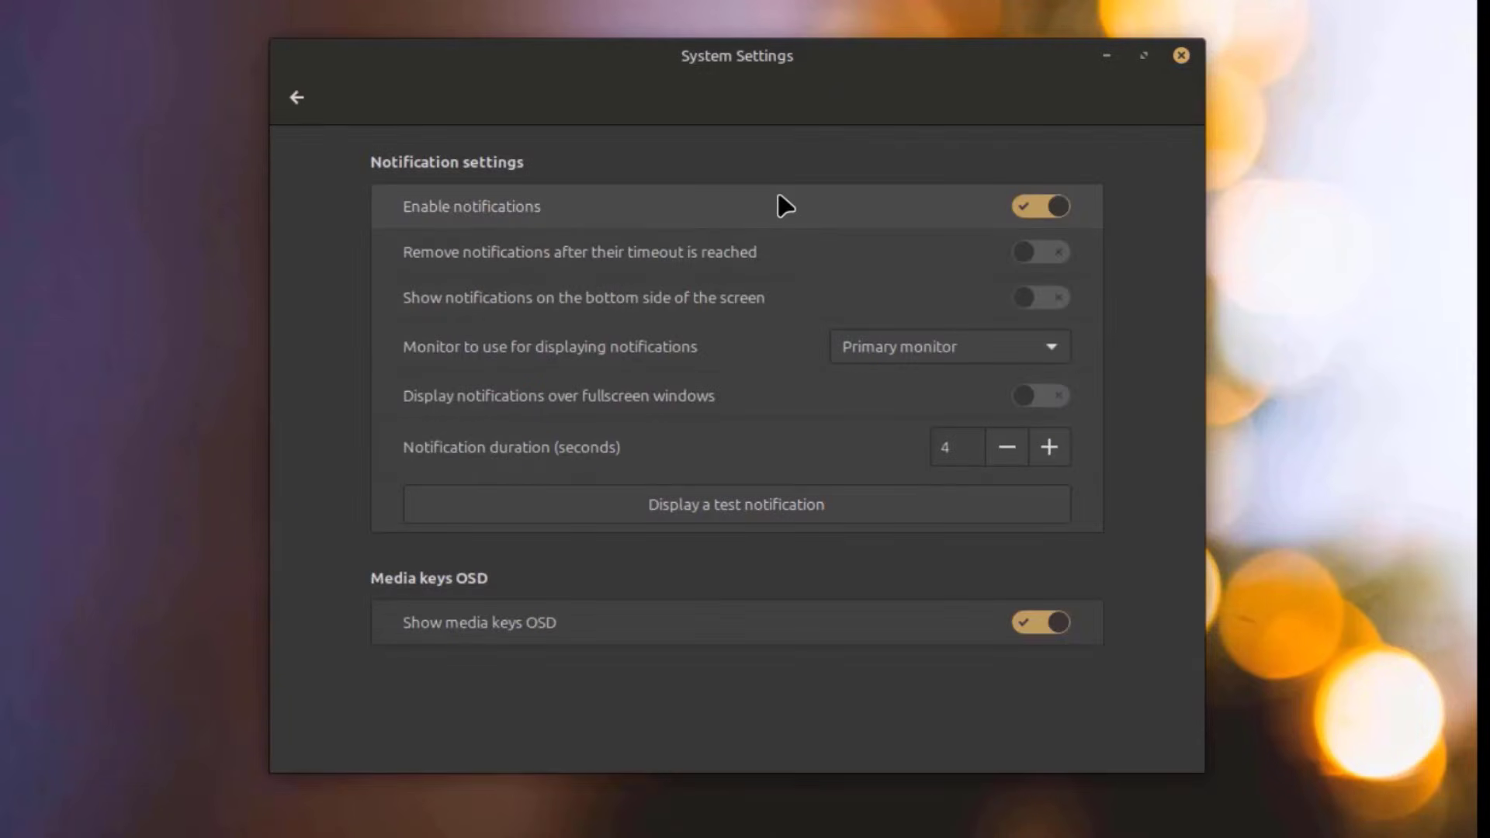
{"action": "left_click", "coordinate": [1032, 211]}
{"action": "left_click", "coordinate": [1041, 211]}
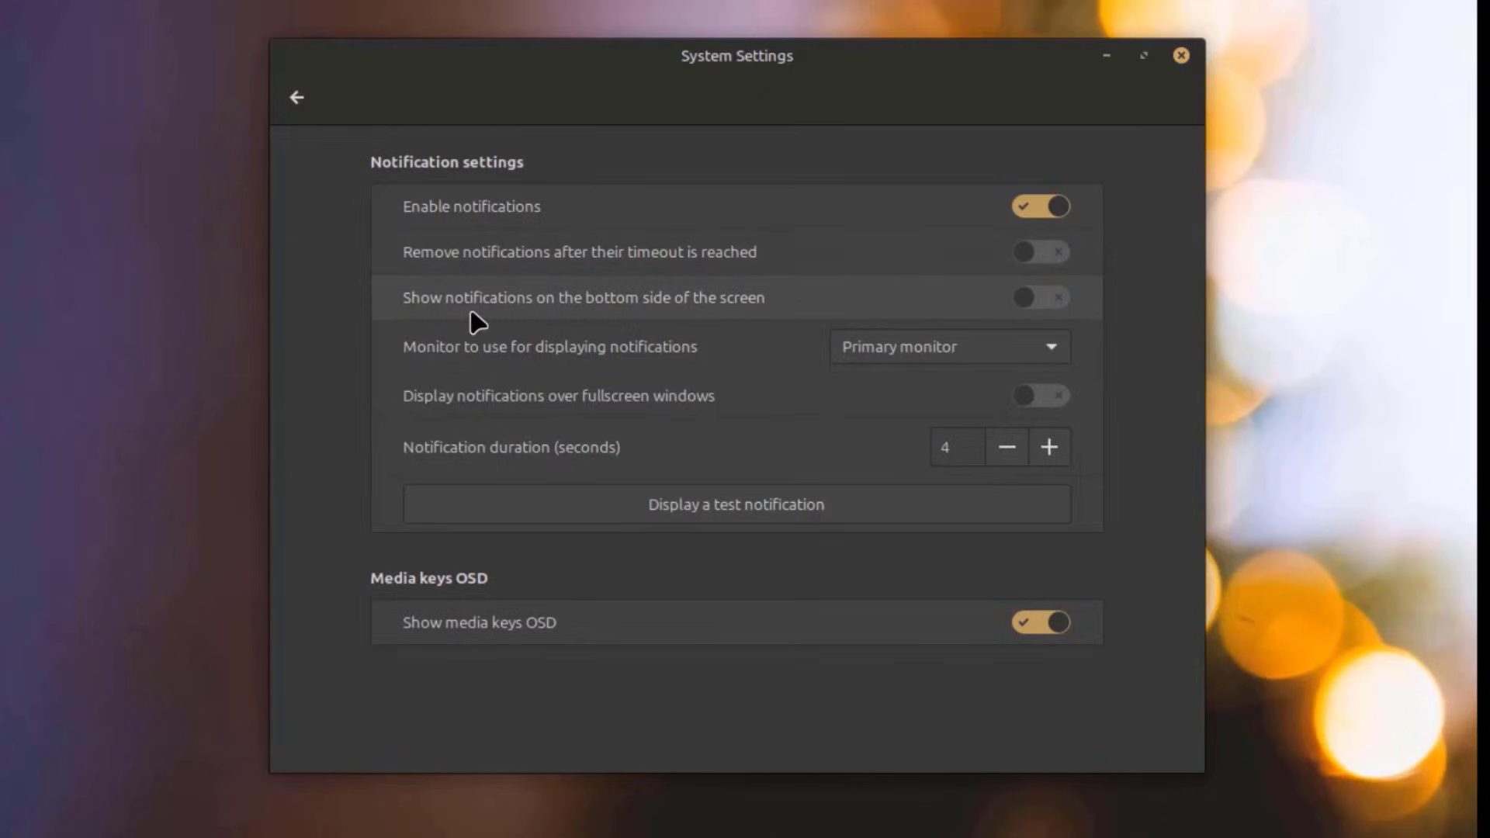
{"action": "left_click", "coordinate": [912, 350]}
{"action": "left_click", "coordinate": [912, 350]}
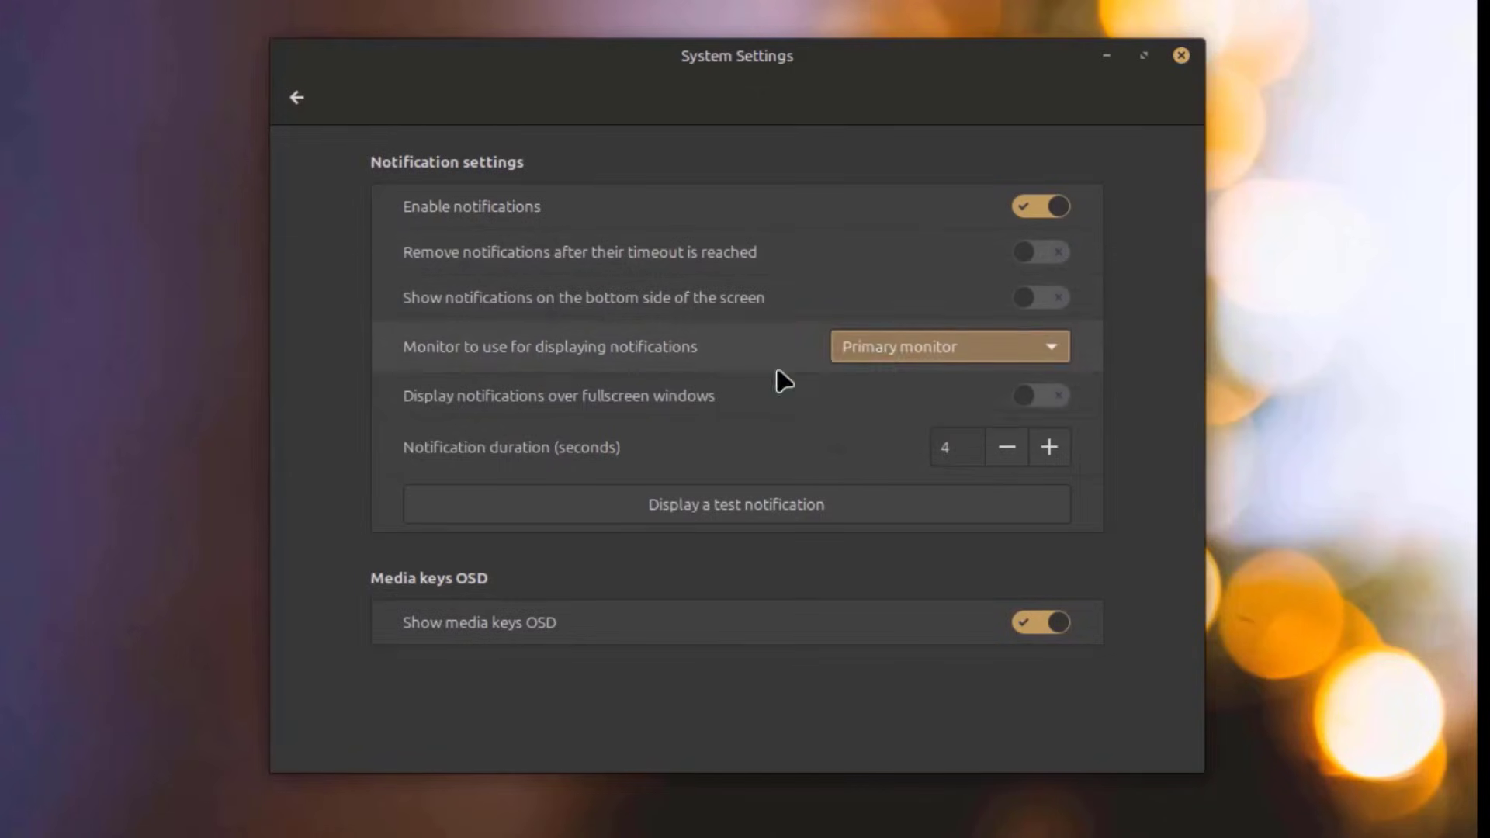
Enable displaying notifications over fullscreen windows and display a test notification
{"action": "left_click", "coordinate": [1044, 397]}
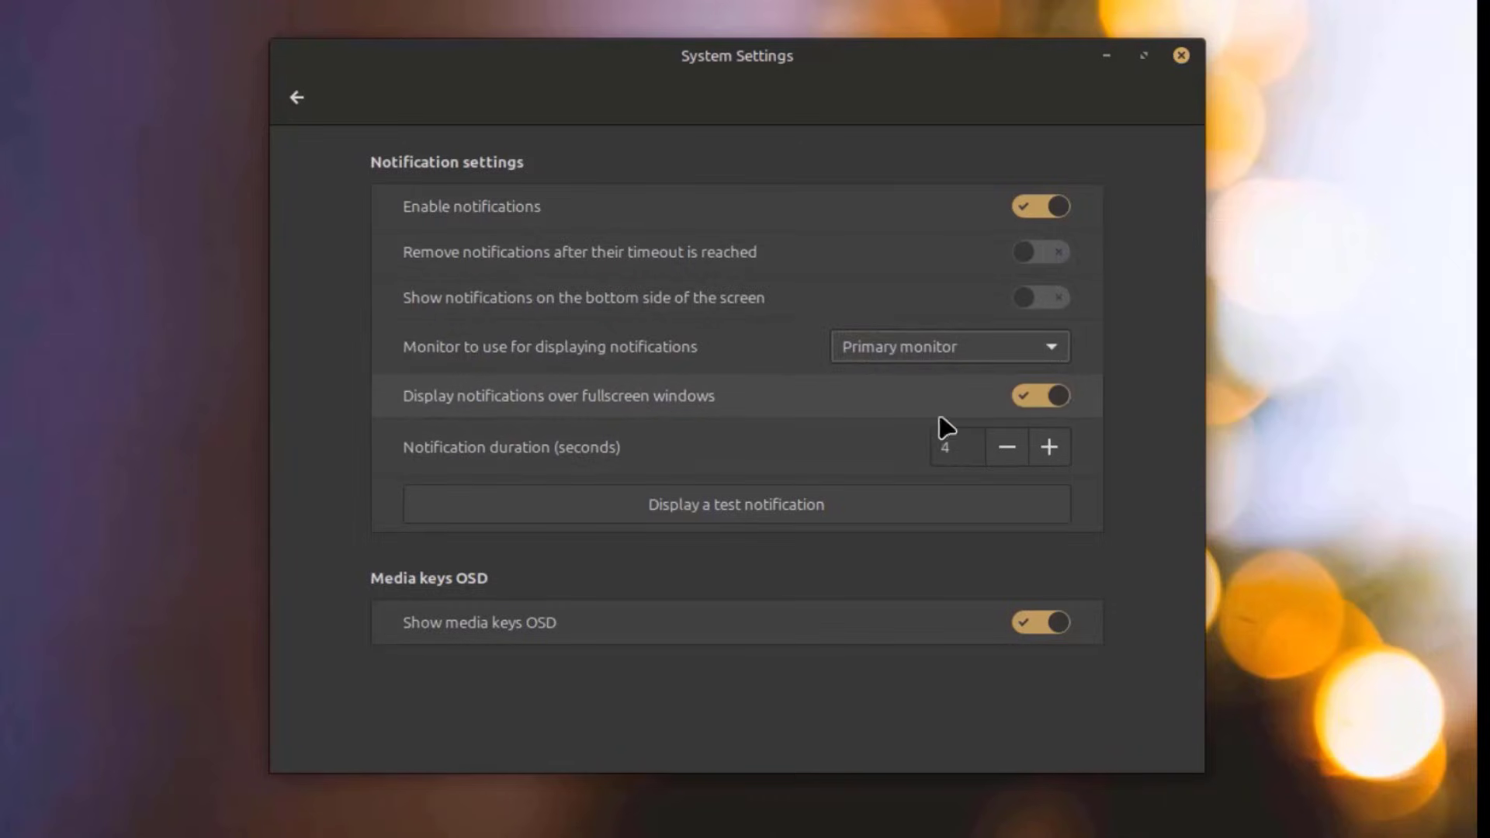
{"action": "left_click", "coordinate": [854, 518]}
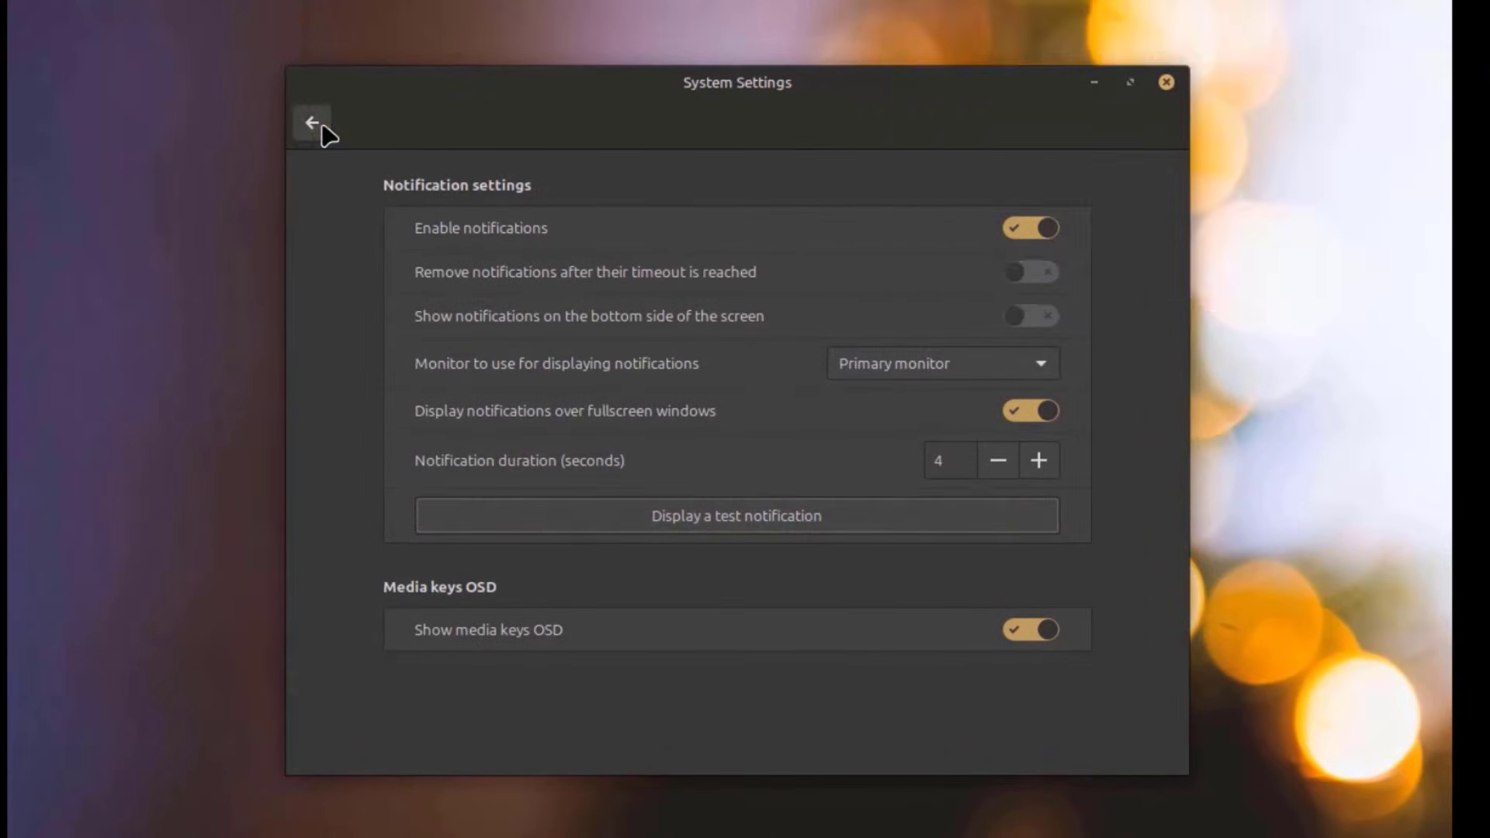
Open the Sound settings from the Hardware section, bring up the Test Sound dialog for the analog output, and close it
{"action": "left_click", "coordinate": [314, 124]}
{"action": "scroll", "coordinate": [925, 618], "scroll_direction": "down", "scroll_amount": 5}
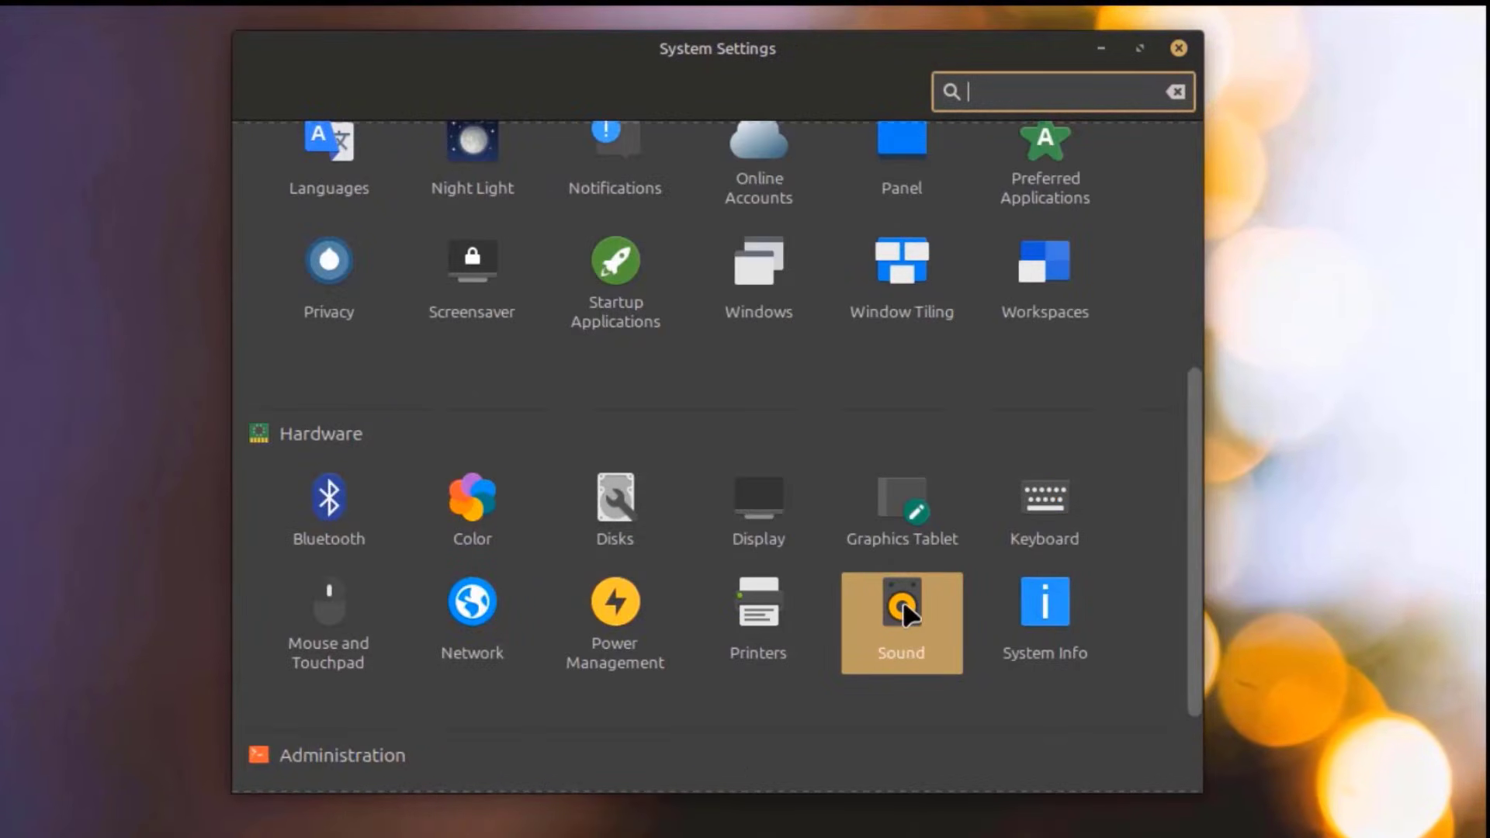
{"action": "left_click", "coordinate": [904, 613]}
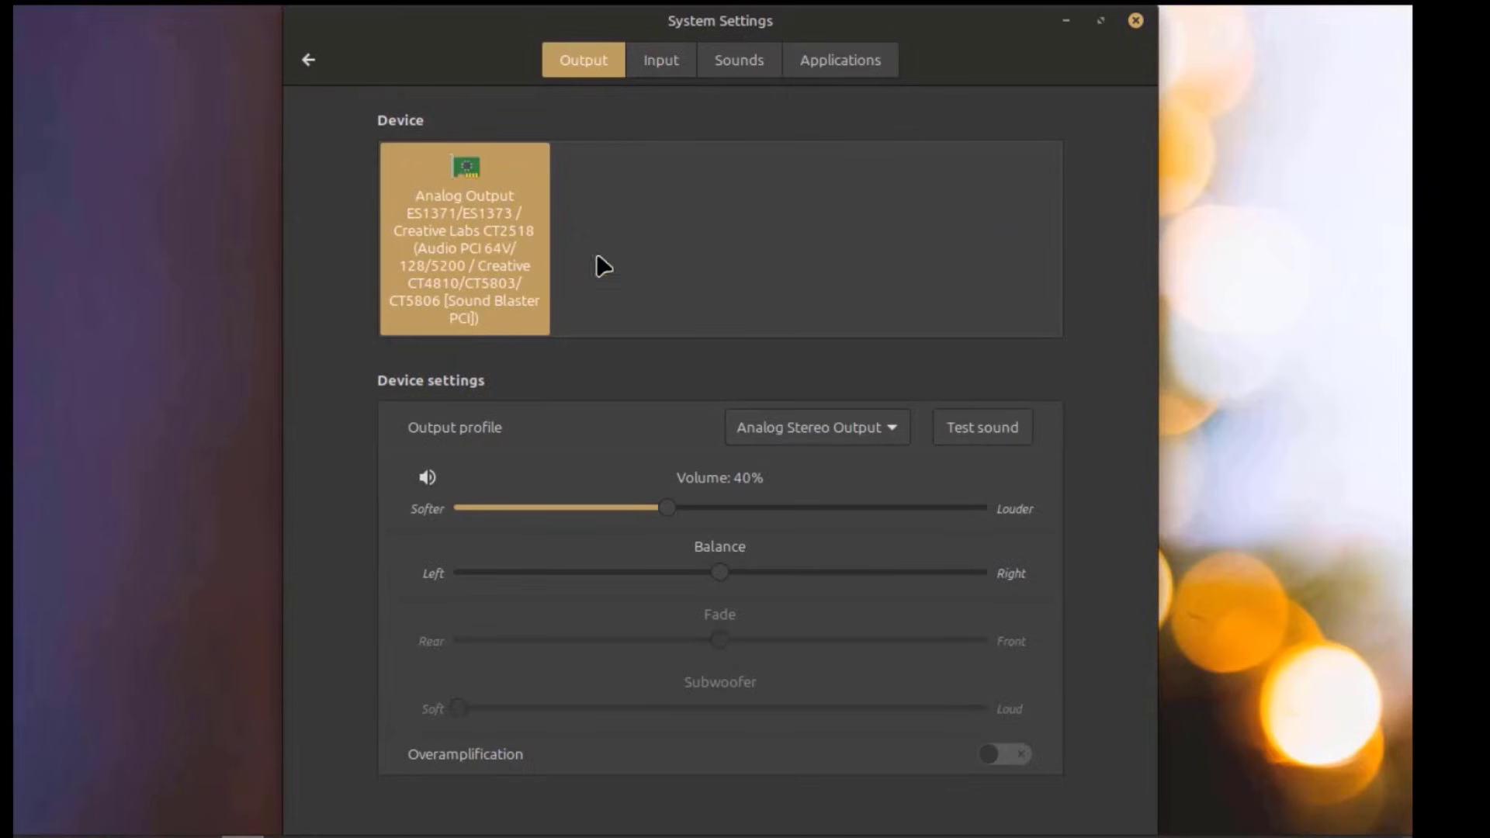
{"action": "left_click", "coordinate": [943, 436]}
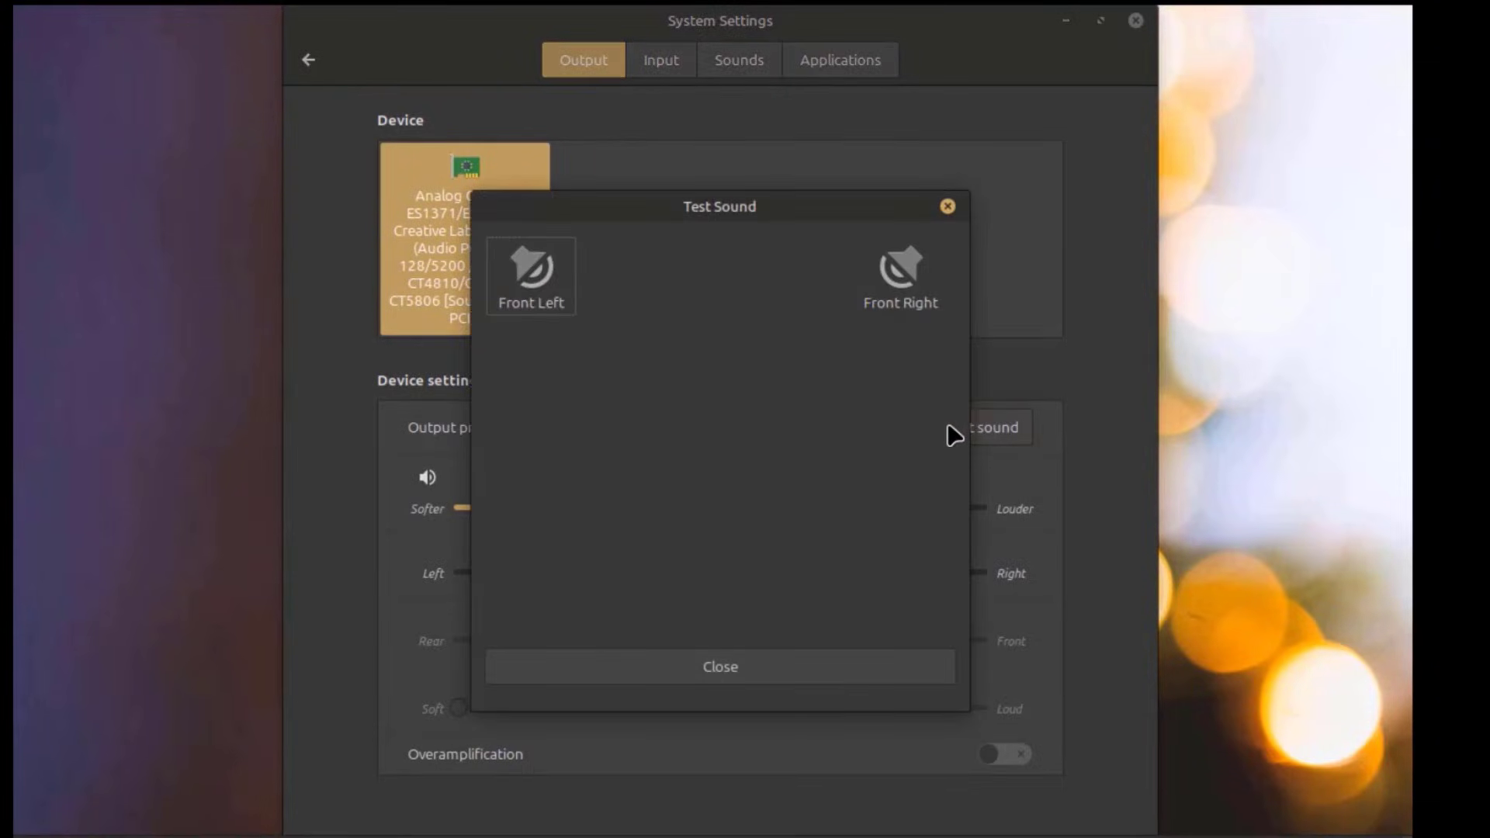
{"action": "left_click", "coordinate": [720, 671]}
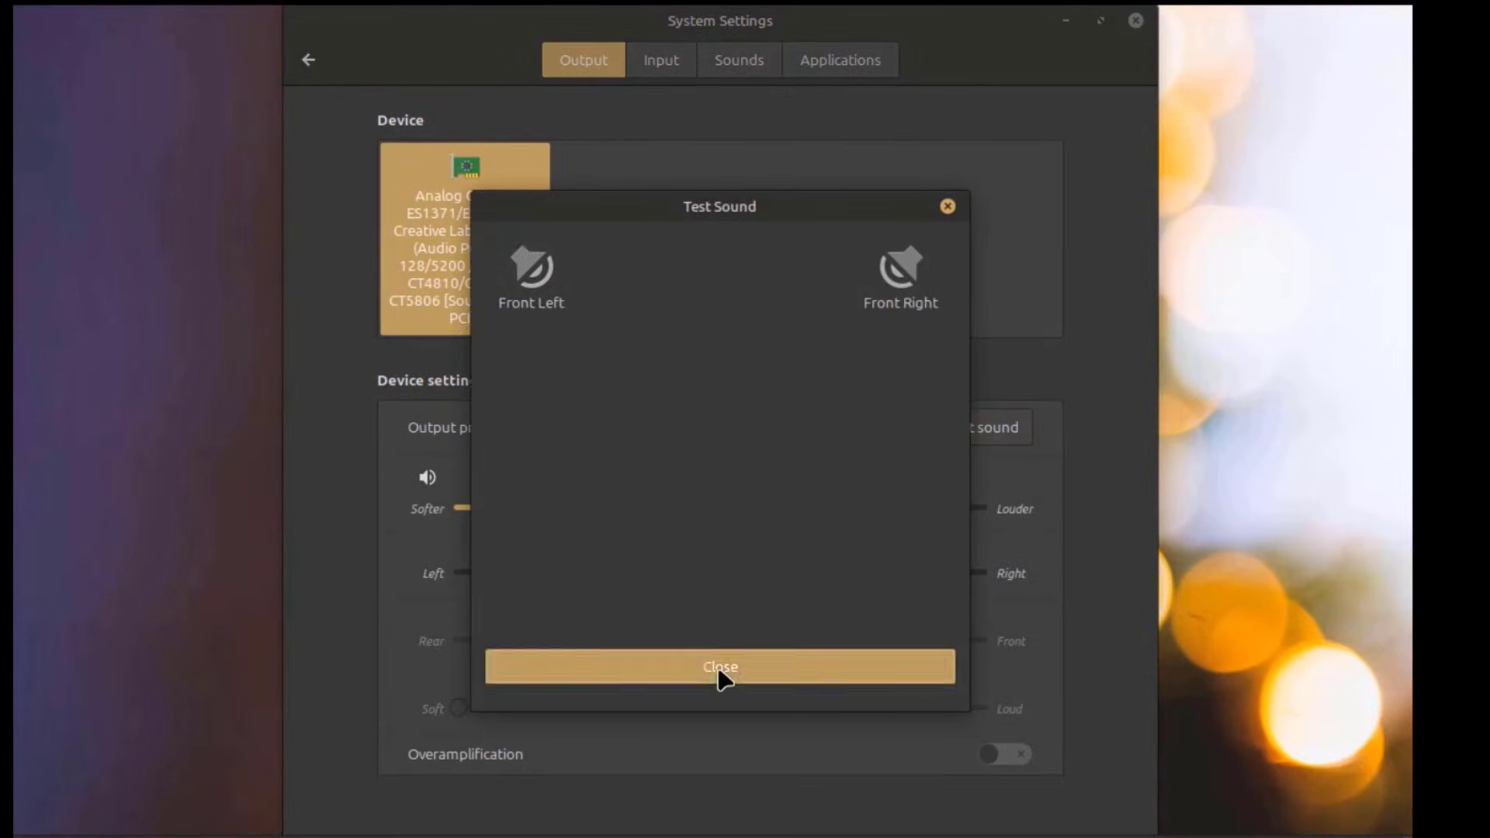
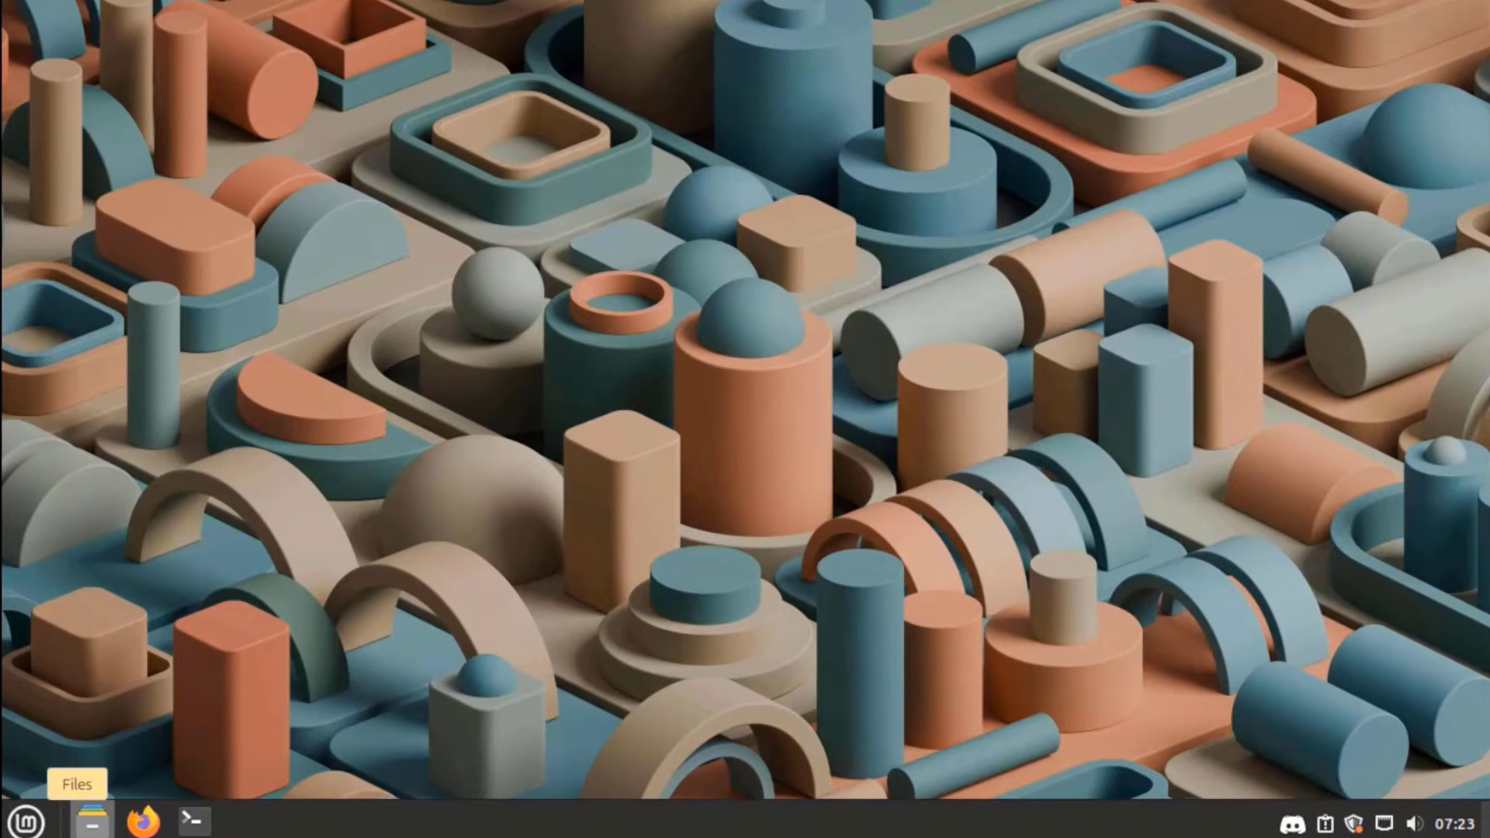
Open the Files manager, view the properties of the Home folder, and close them
{"action": "left_click", "coordinate": [94, 821]}
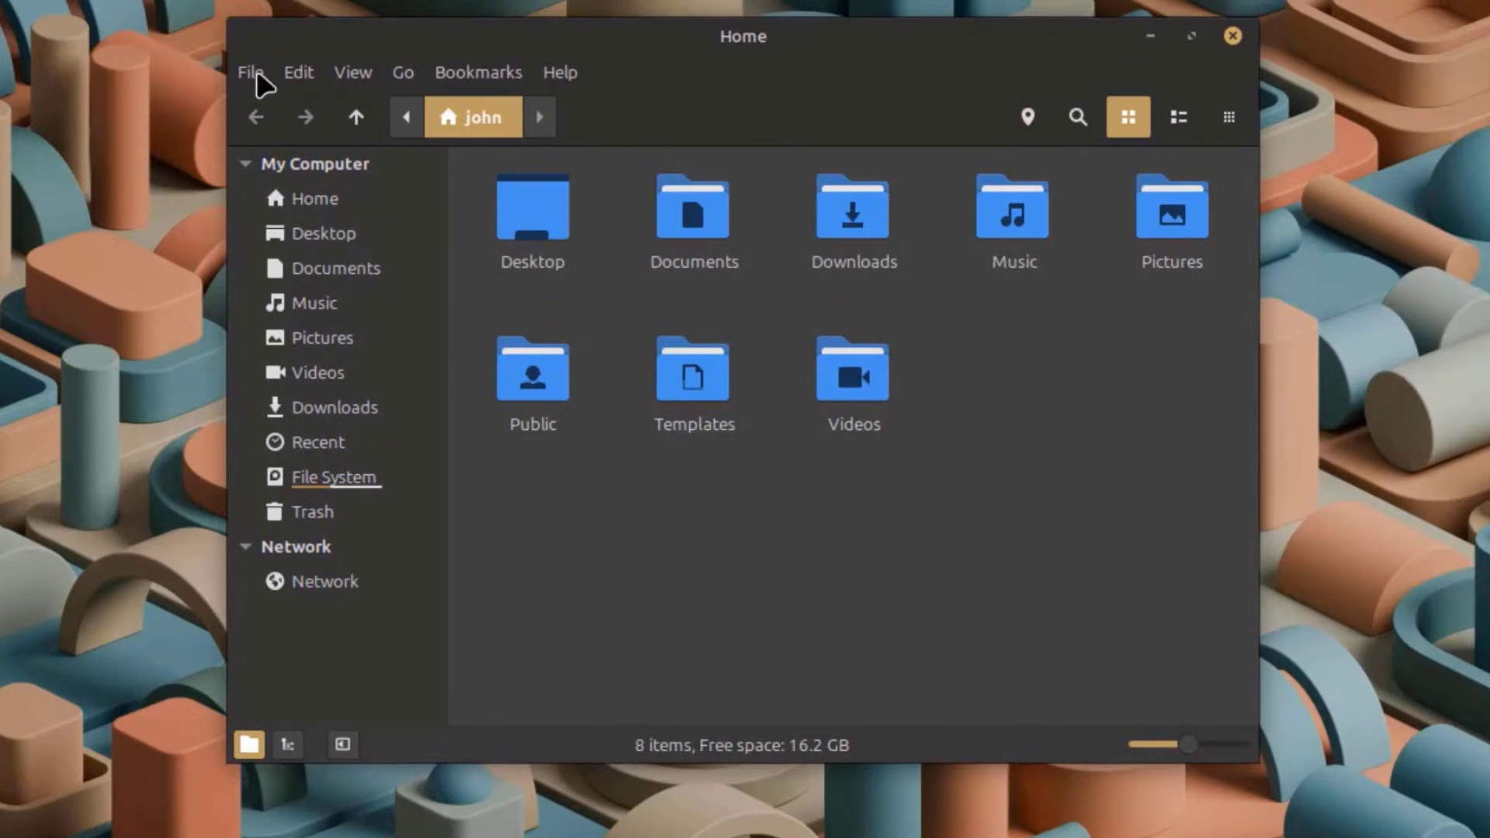
{"action": "left_click", "coordinate": [254, 71]}
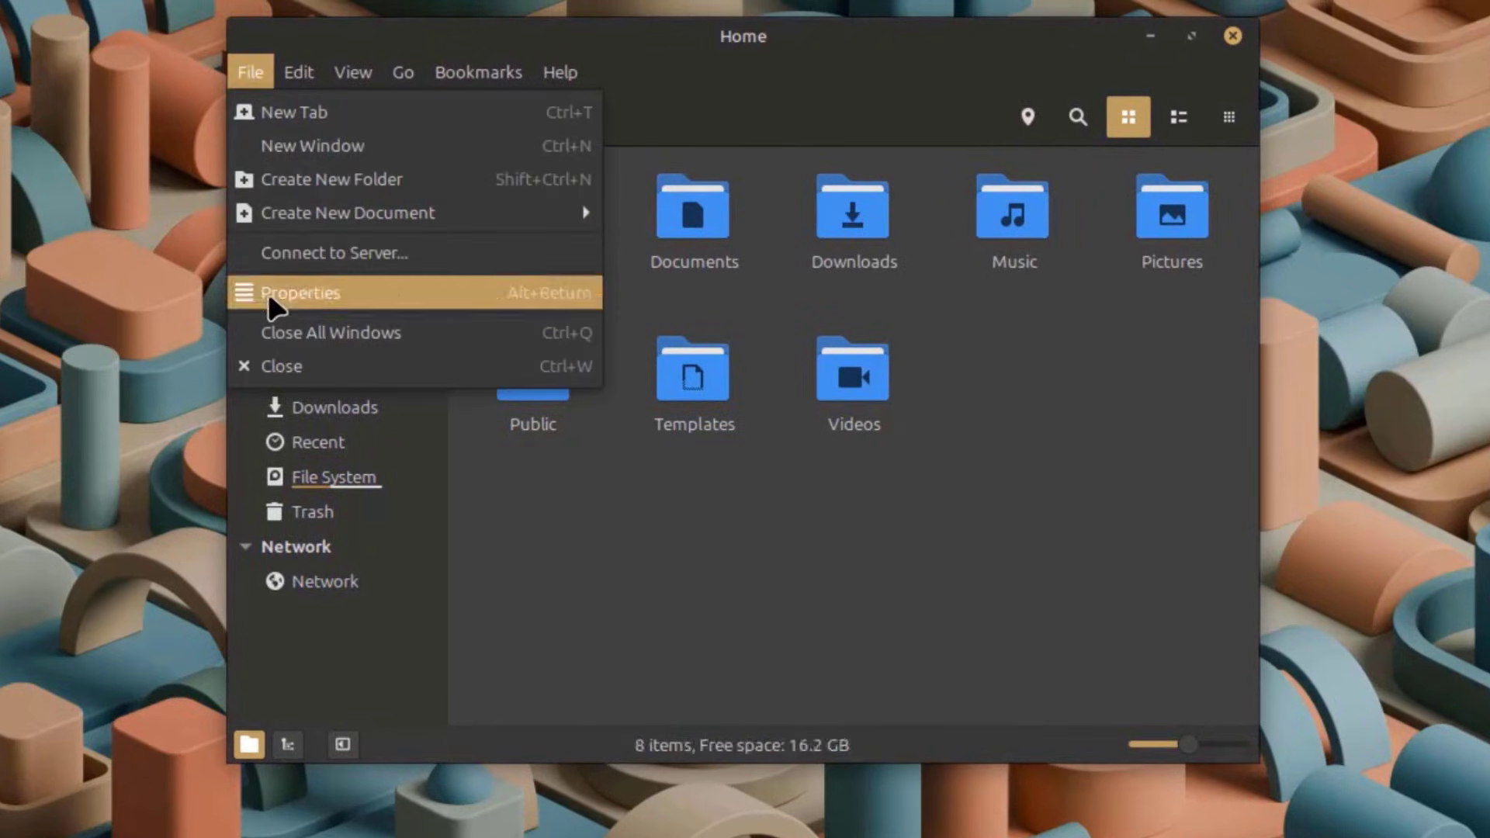
{"action": "left_click", "coordinate": [306, 289]}
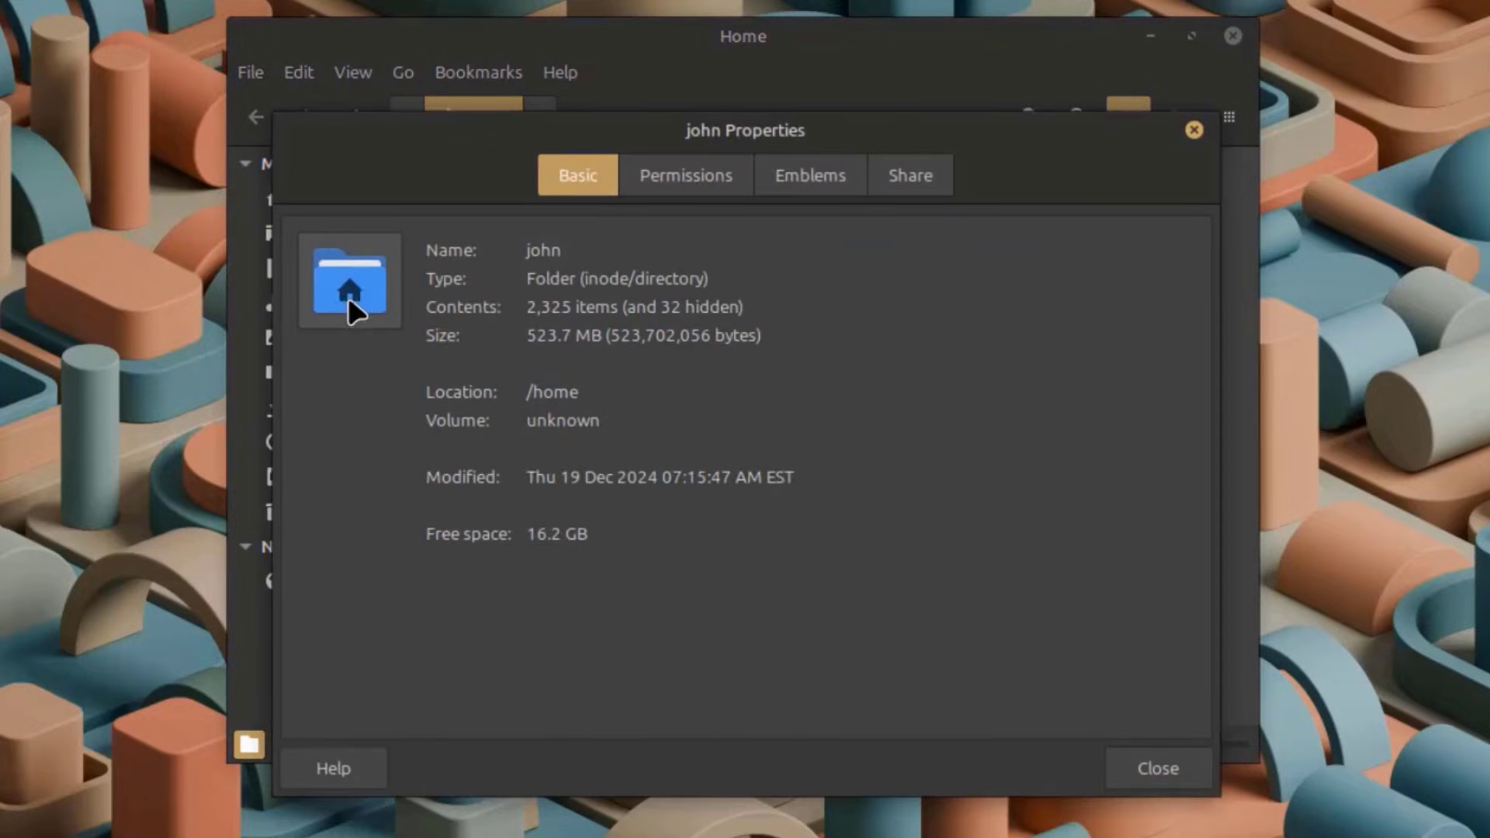
{"action": "left_click", "coordinate": [1194, 131]}
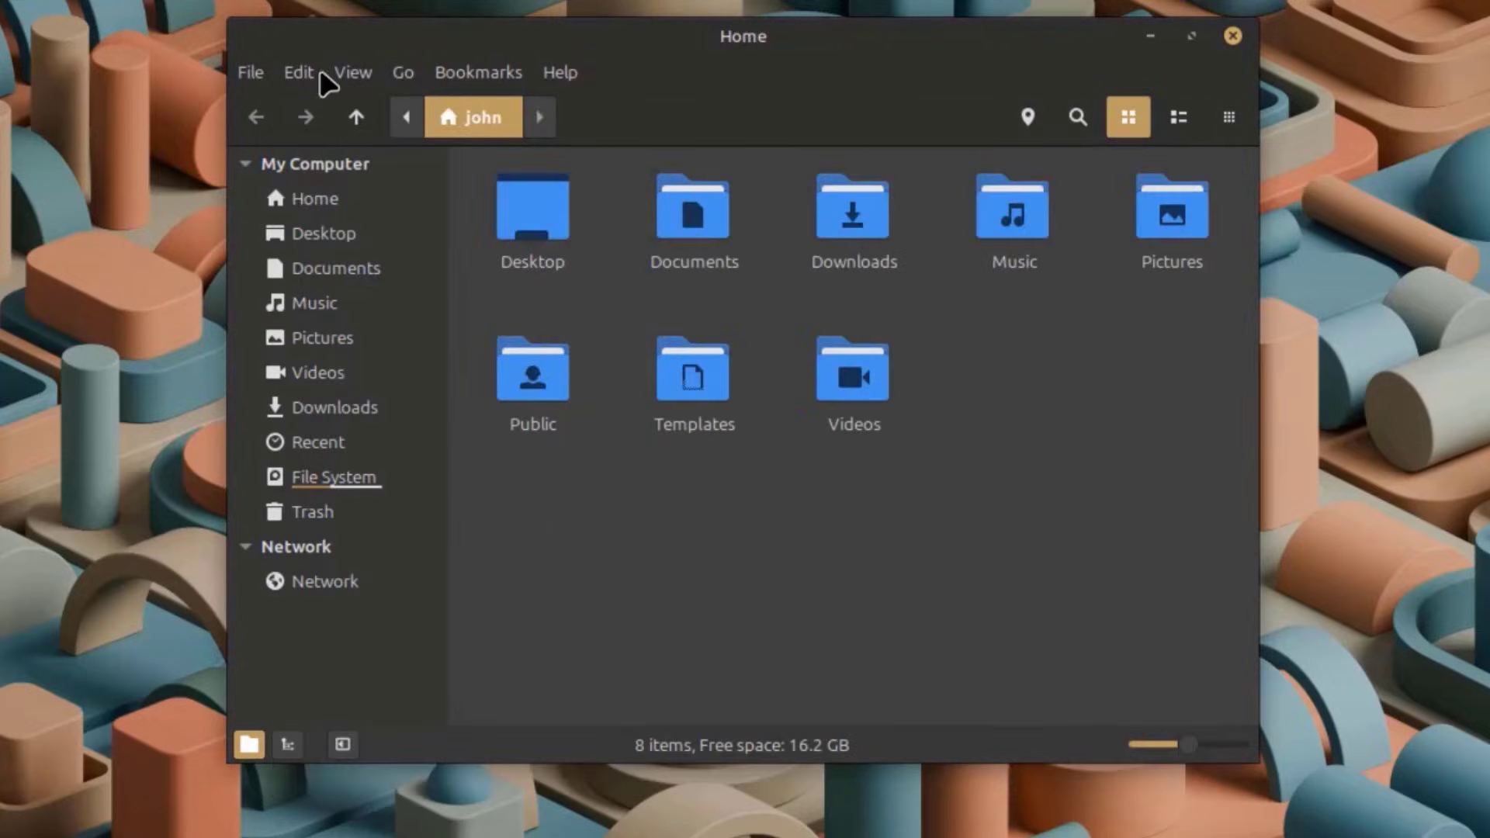
Open the file manager's preferences and check the view choices for new folders without changing them
{"action": "left_click", "coordinate": [252, 72]}
{"action": "mouse_move", "coordinate": [295, 72]}
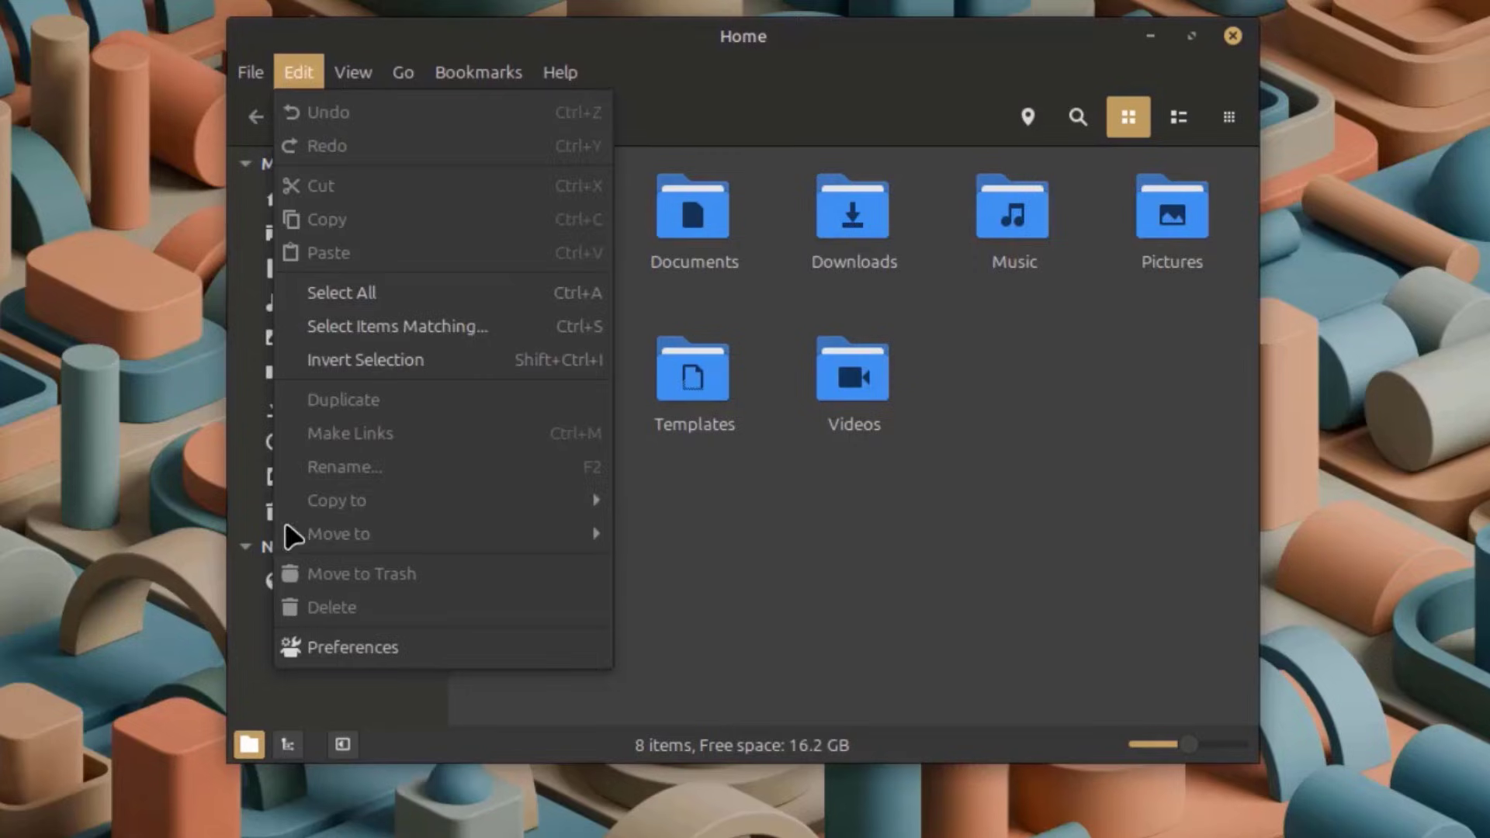
{"action": "left_click", "coordinate": [314, 644]}
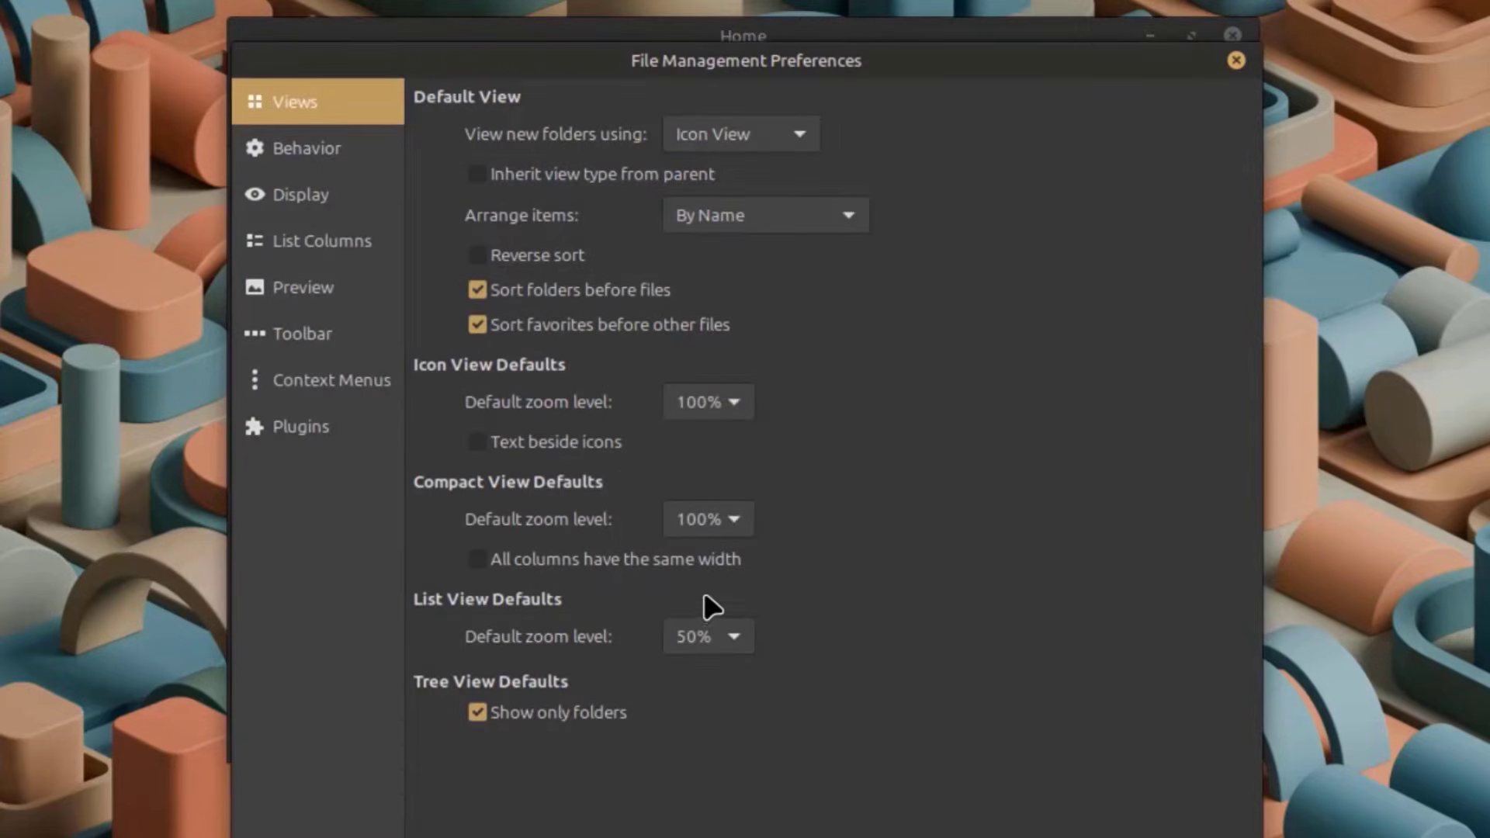
{"action": "left_click", "coordinate": [767, 128]}
{"action": "left_click", "coordinate": [766, 122]}
Review the Behavior, Display, List Columns, Preview, Toolbar, Context Menus and Plugins preferences, and close the preferences
{"action": "left_click", "coordinate": [268, 154]}
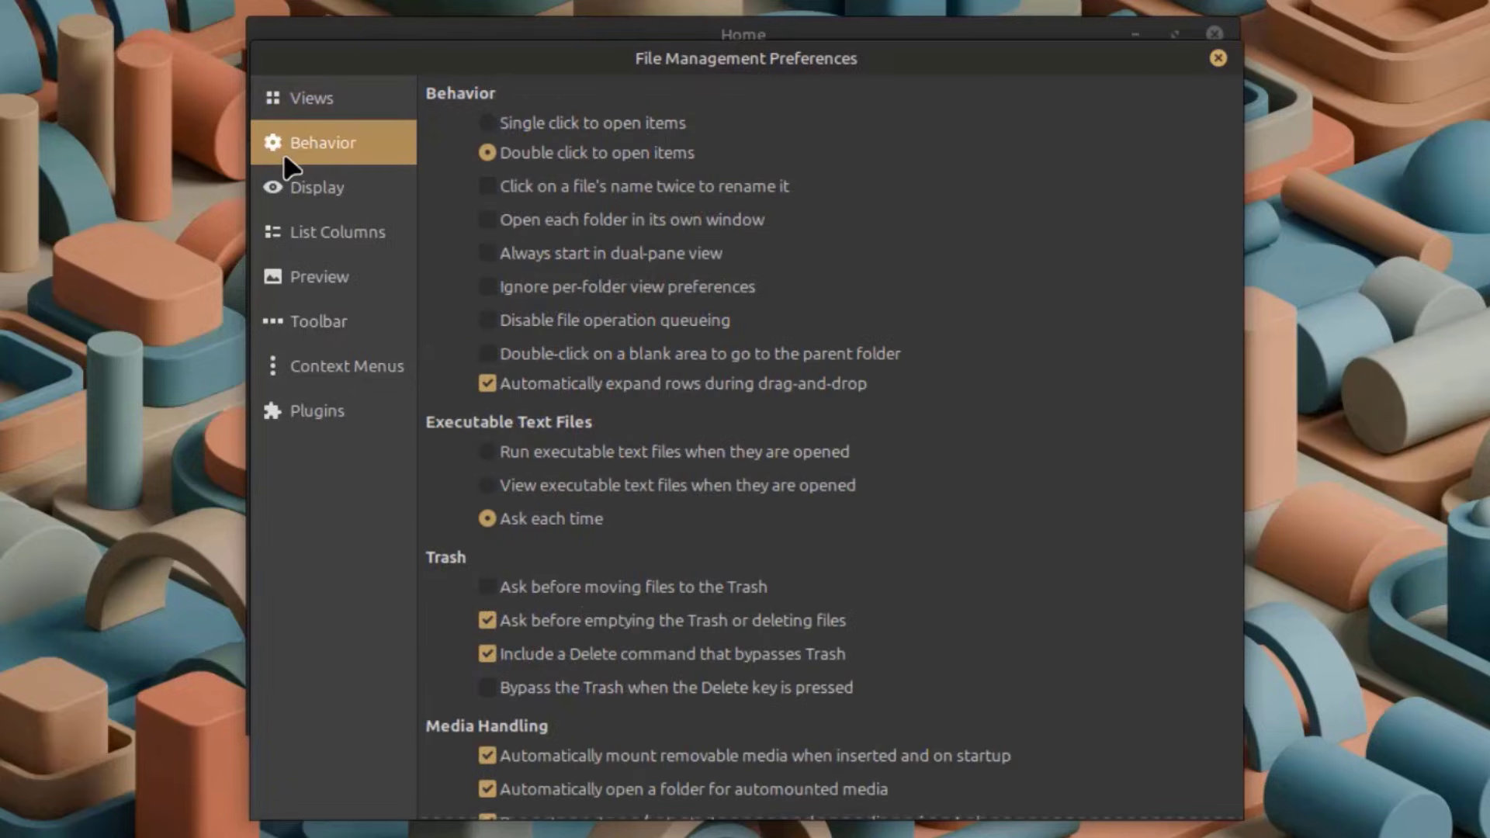
{"action": "left_click", "coordinate": [315, 187]}
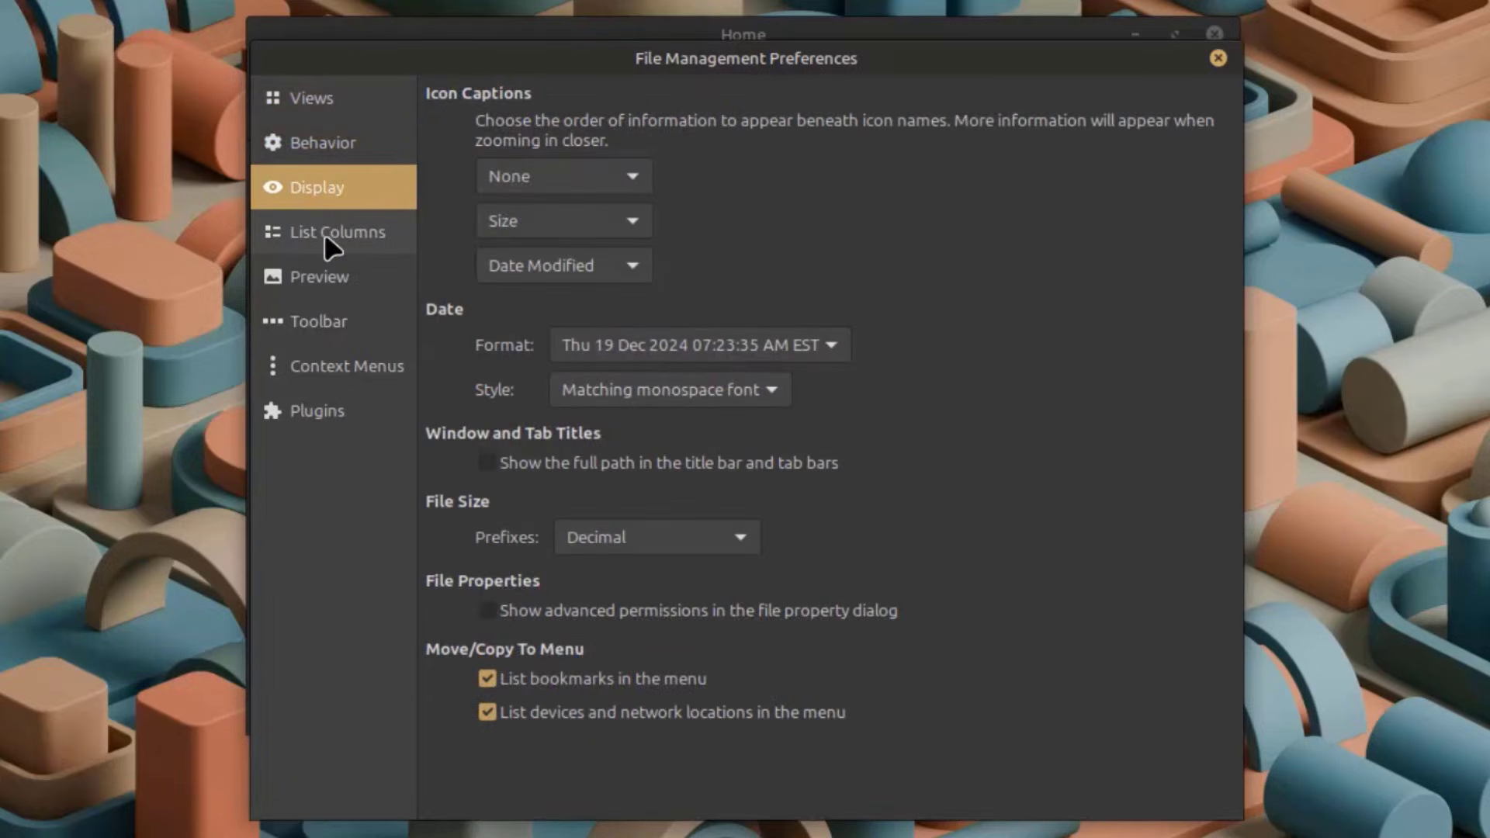
{"action": "left_click", "coordinate": [325, 233]}
{"action": "left_click", "coordinate": [327, 292]}
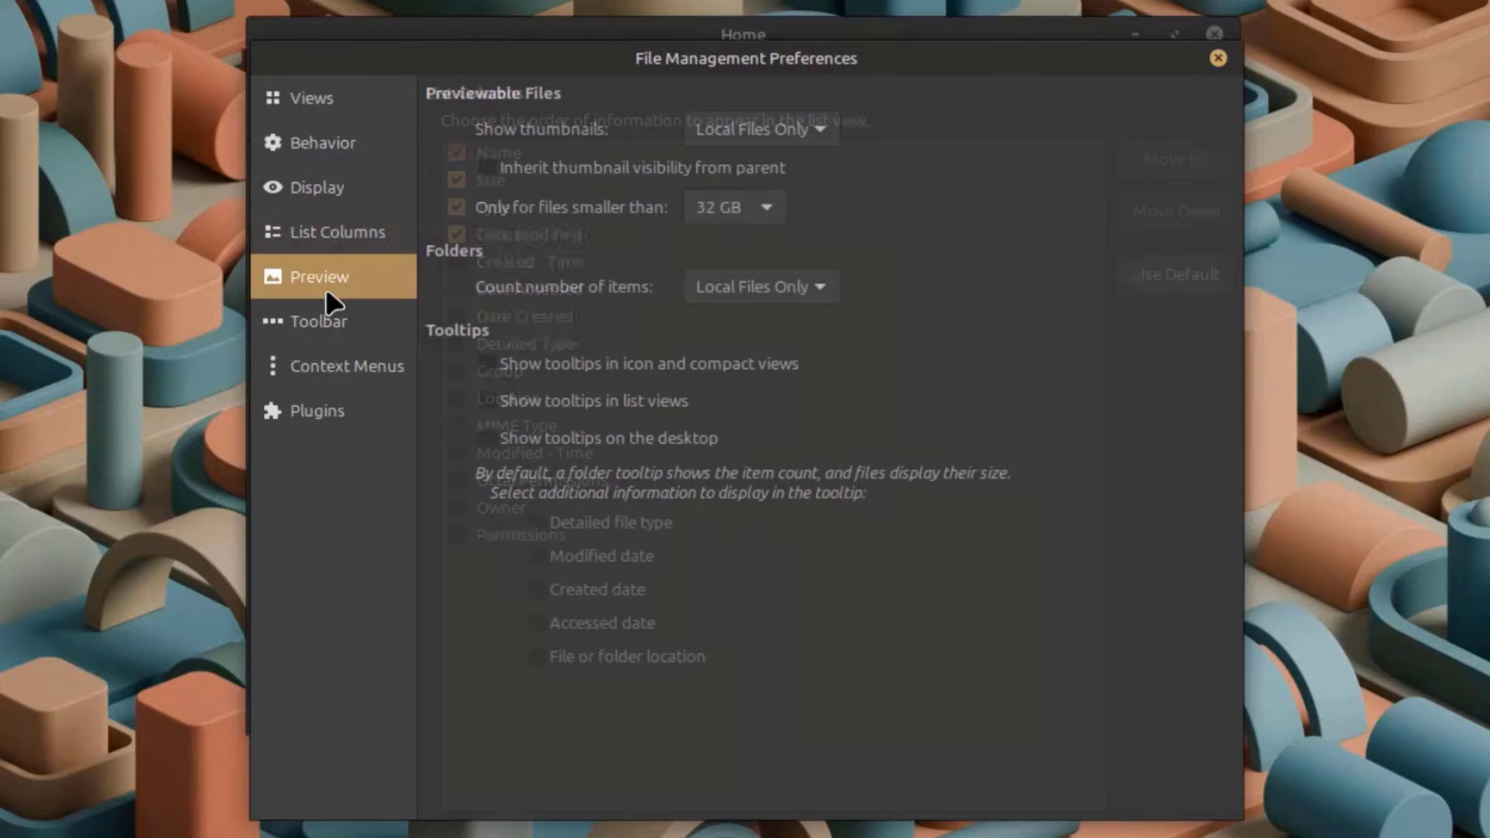
{"action": "left_click", "coordinate": [316, 330]}
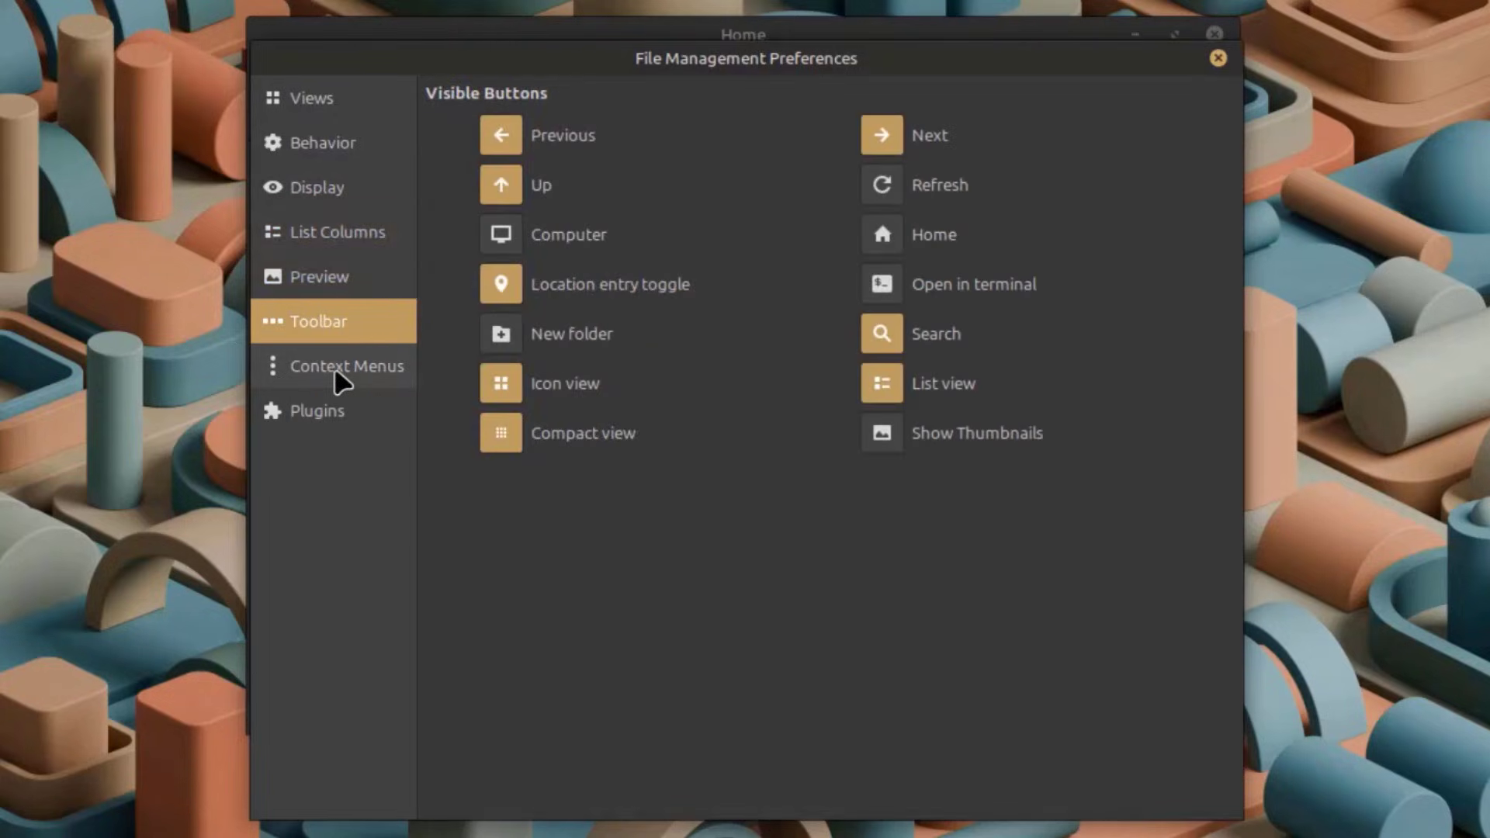
{"action": "left_click", "coordinate": [334, 366]}
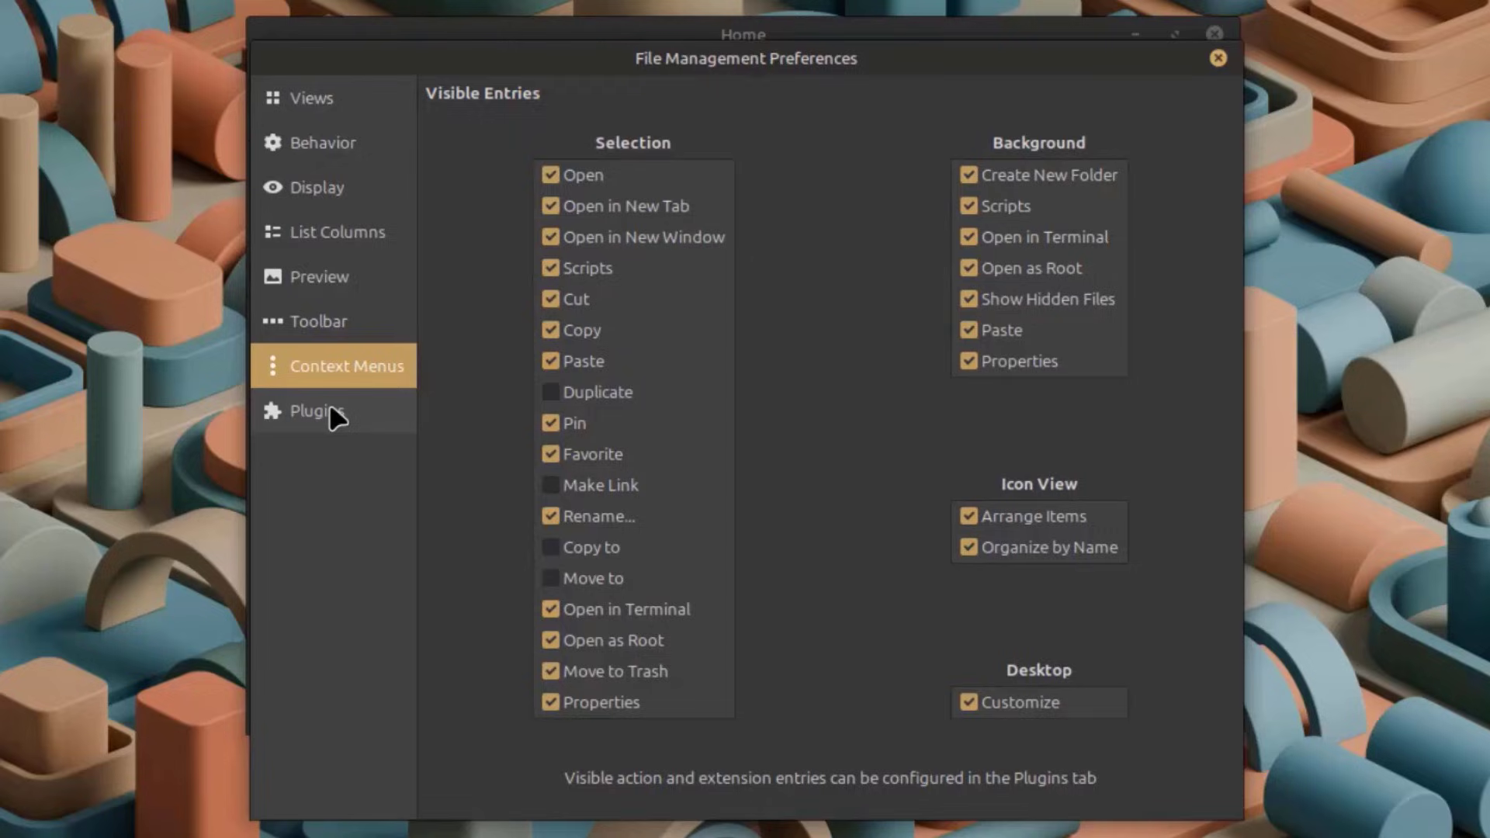
{"action": "left_click", "coordinate": [329, 403]}
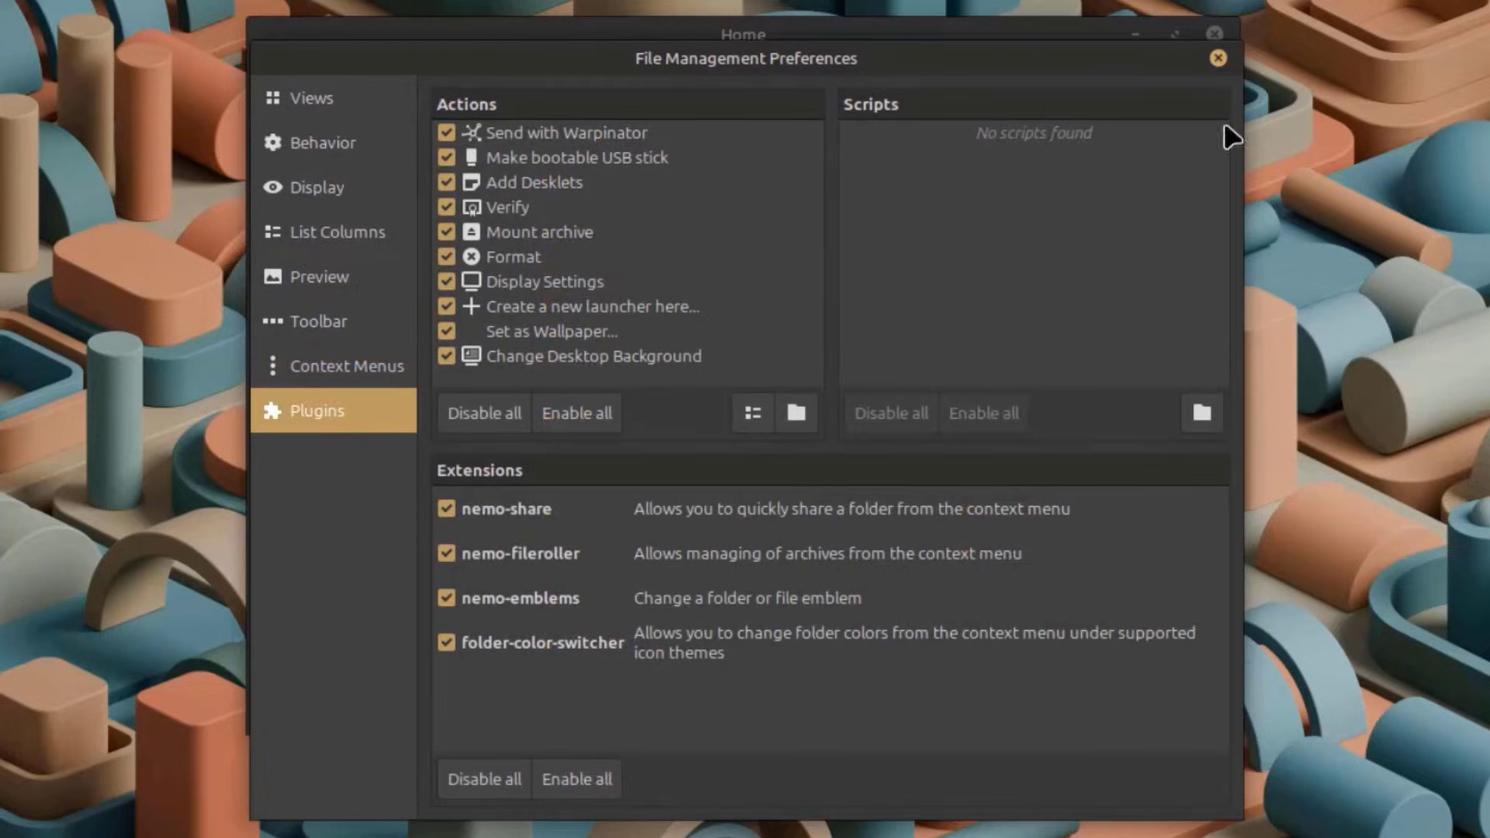
{"action": "left_click", "coordinate": [1217, 58]}
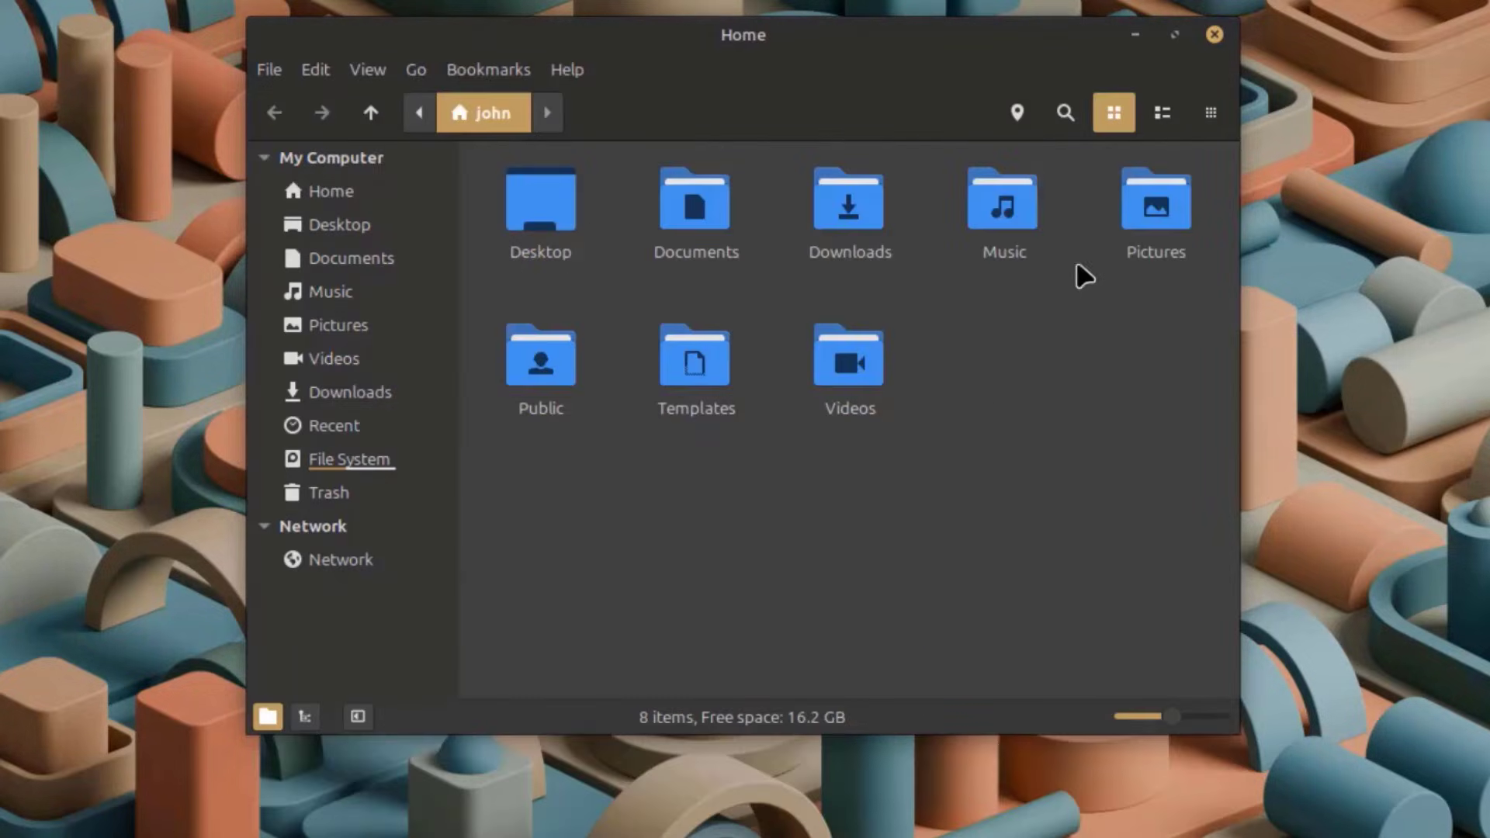
Try the list and compact views on the Home folder and return to the icon view
{"action": "left_click", "coordinate": [1162, 112]}
{"action": "left_click", "coordinate": [1204, 111]}
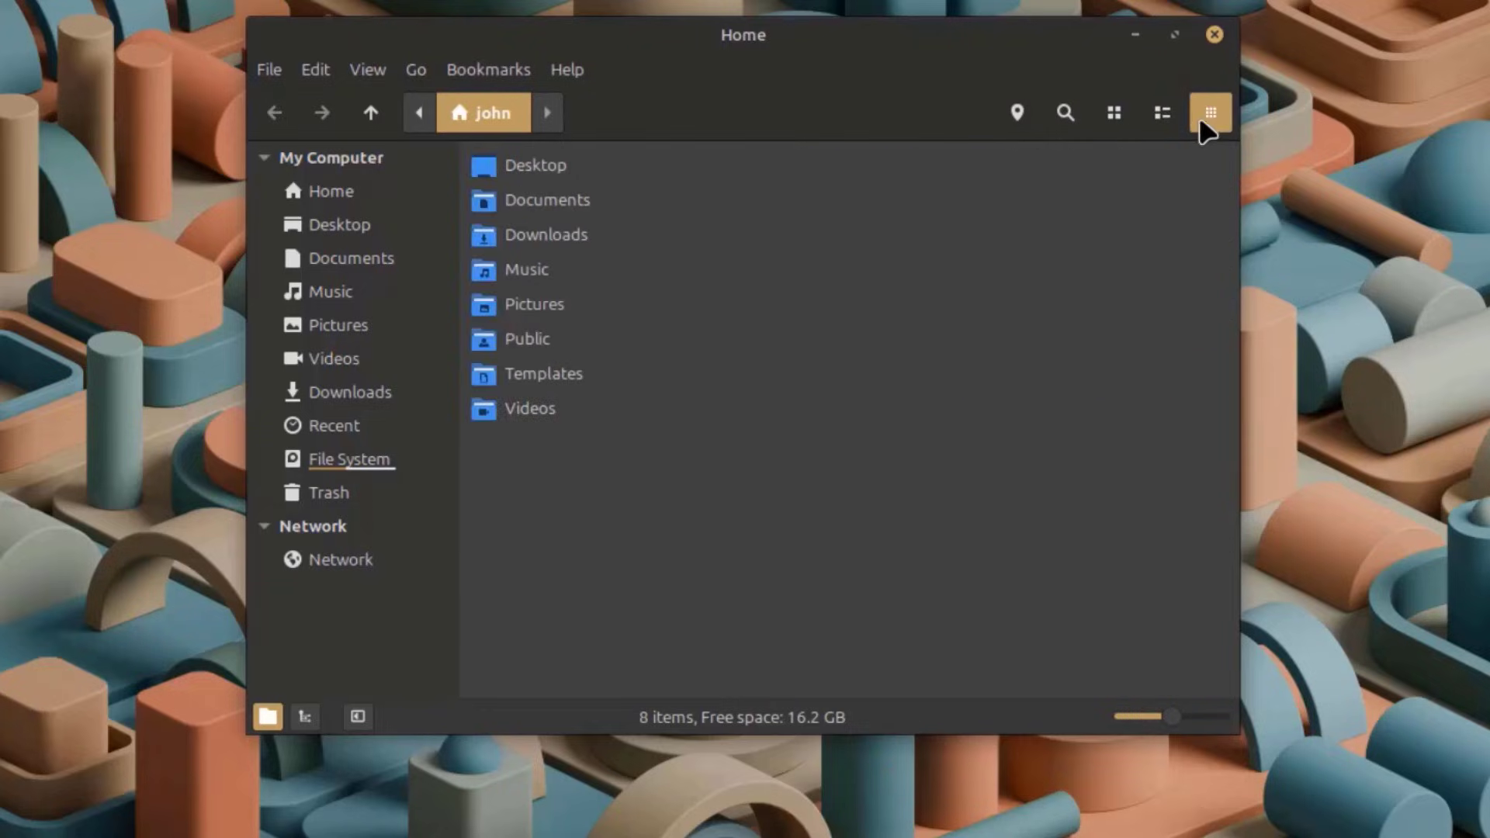
{"action": "left_click", "coordinate": [1113, 118]}
Move the Files window aside and create a new folder in Home, keeping its default name
{"action": "left_click_drag", "start_coordinate": [963, 301], "coordinate": [745, 273]}
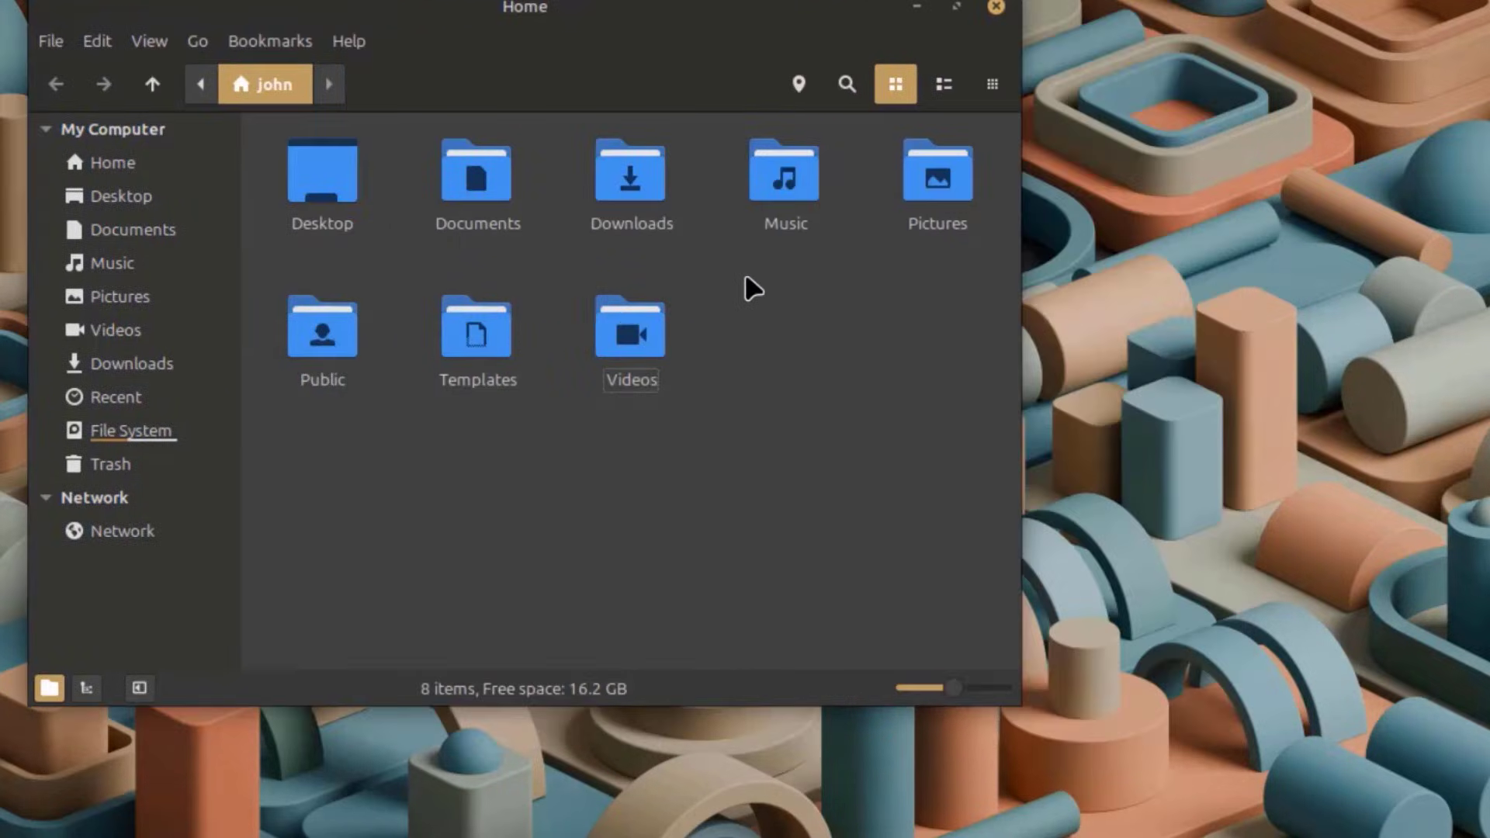
{"action": "right_click", "coordinate": [746, 288]}
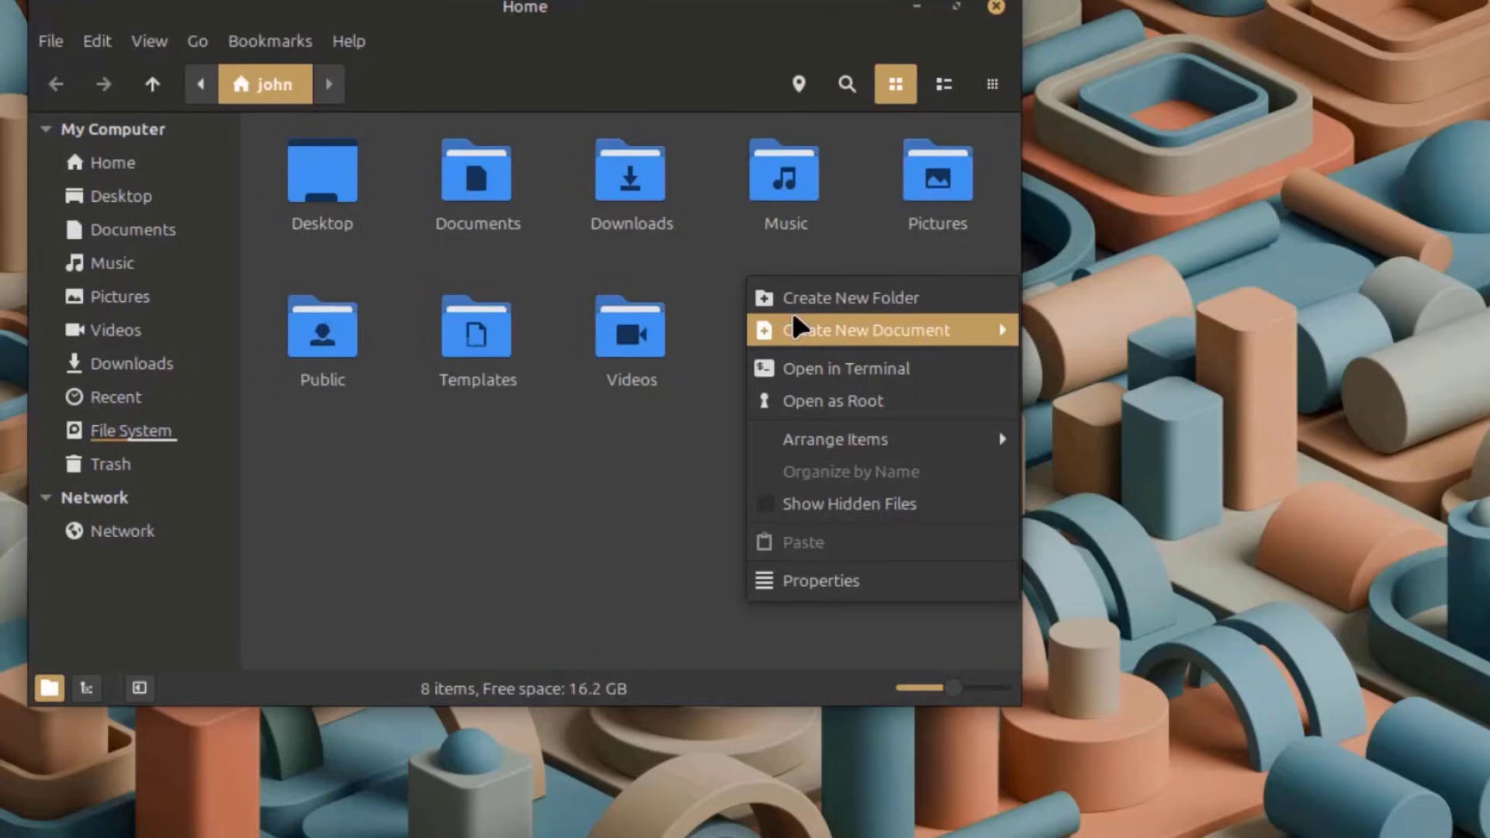
{"action": "left_click", "coordinate": [823, 297]}
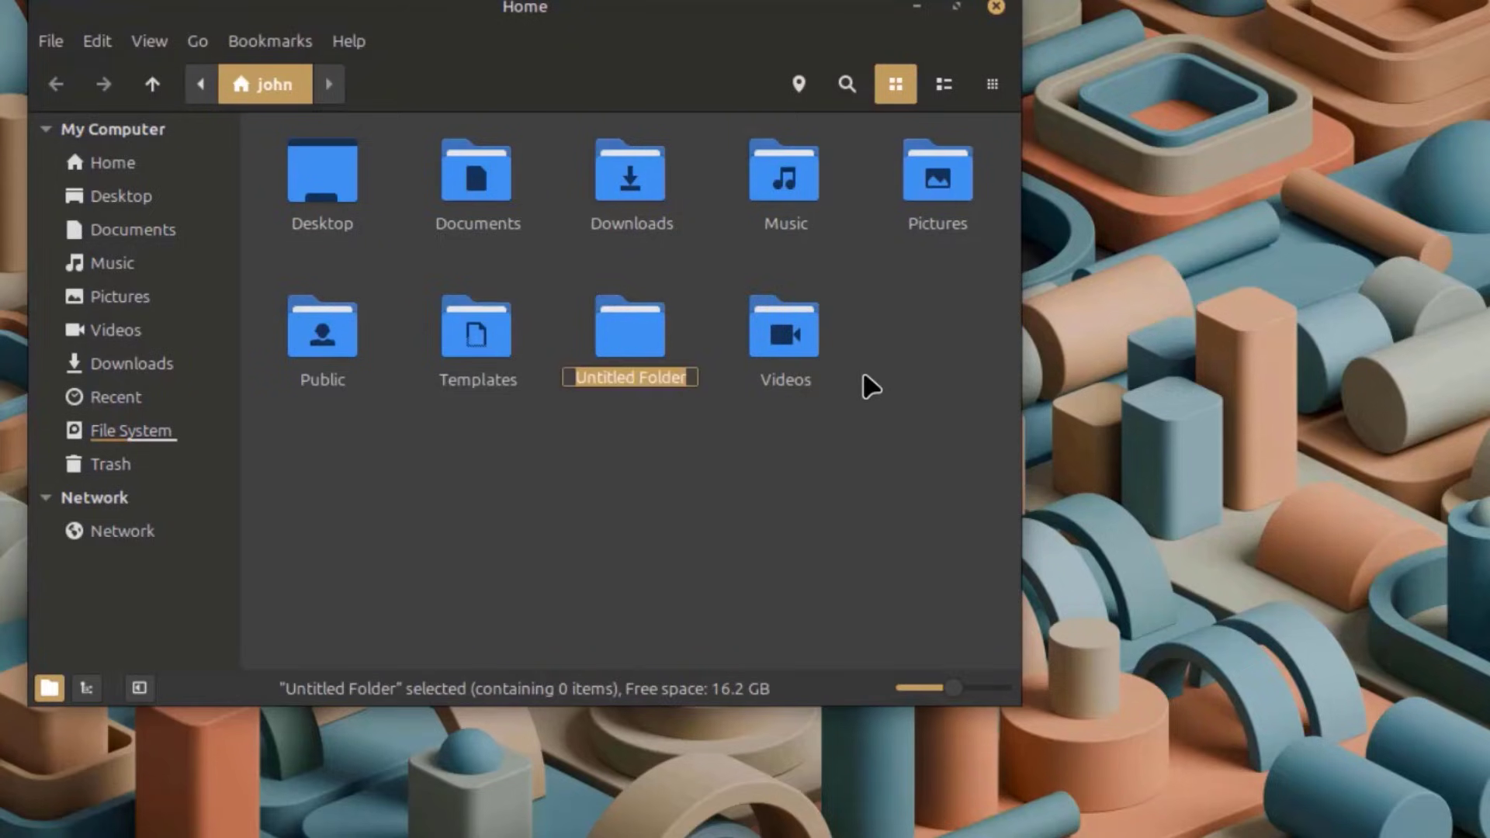
{"action": "left_click", "coordinate": [628, 326]}
Compress Untitled Folder into a .zip archive in the Home folder, keeping the suggested file name and setting no password
{"action": "right_click", "coordinate": [633, 324]}
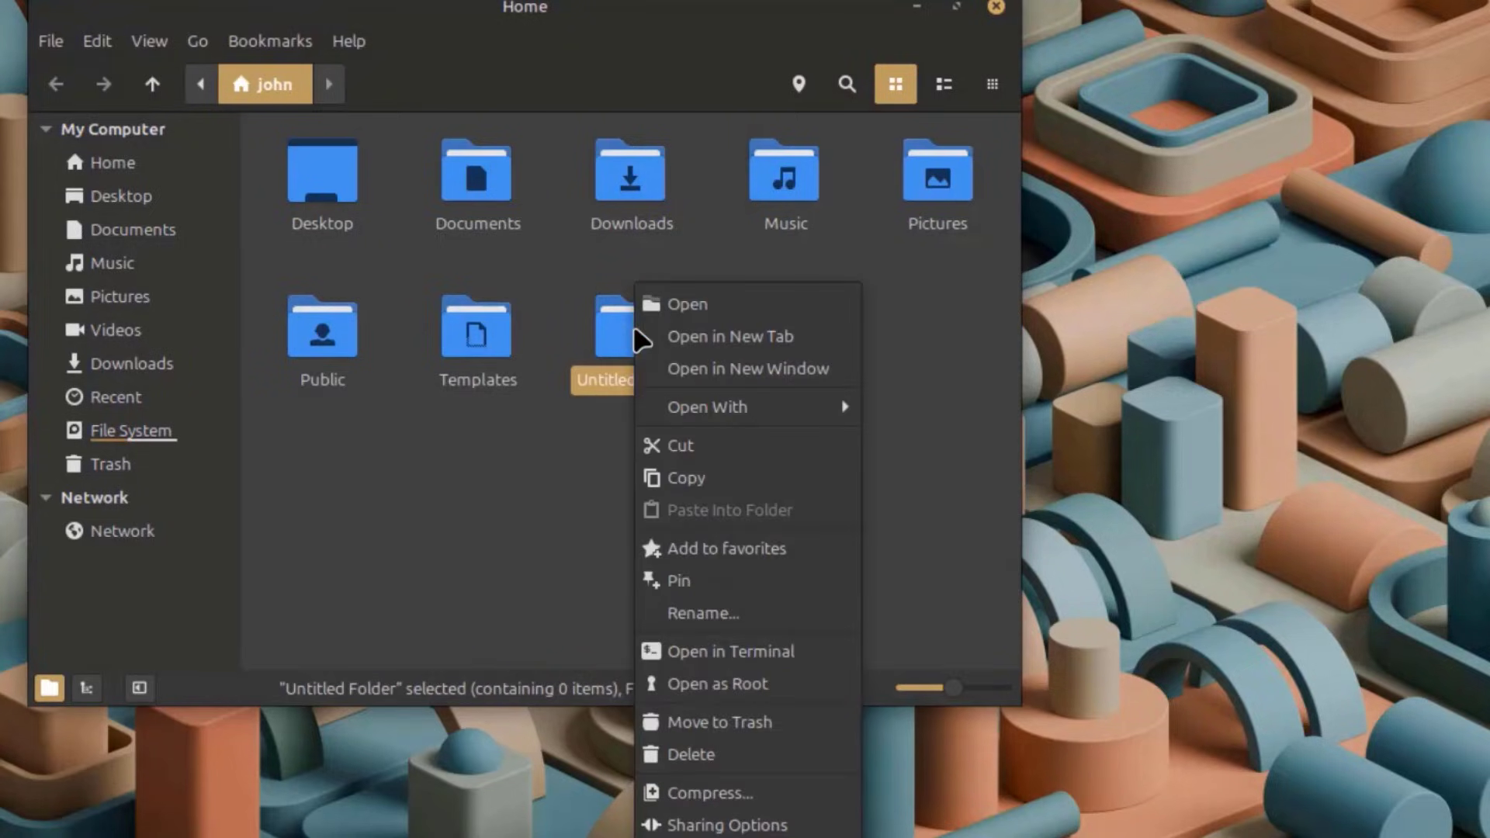
{"action": "mouse_move", "coordinate": [713, 411]}
{"action": "left_click", "coordinate": [729, 792]}
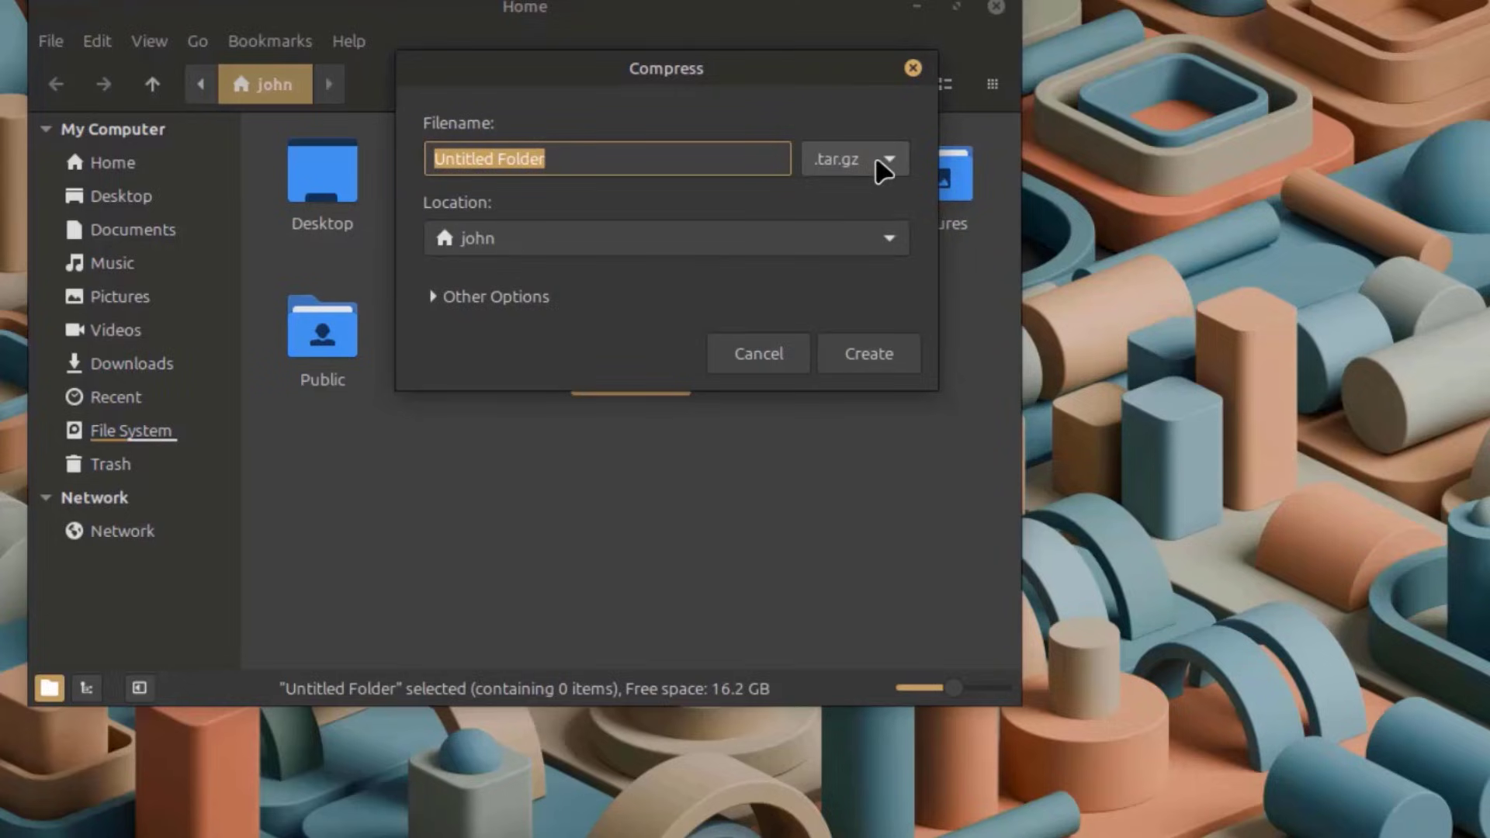
{"action": "left_click", "coordinate": [892, 169]}
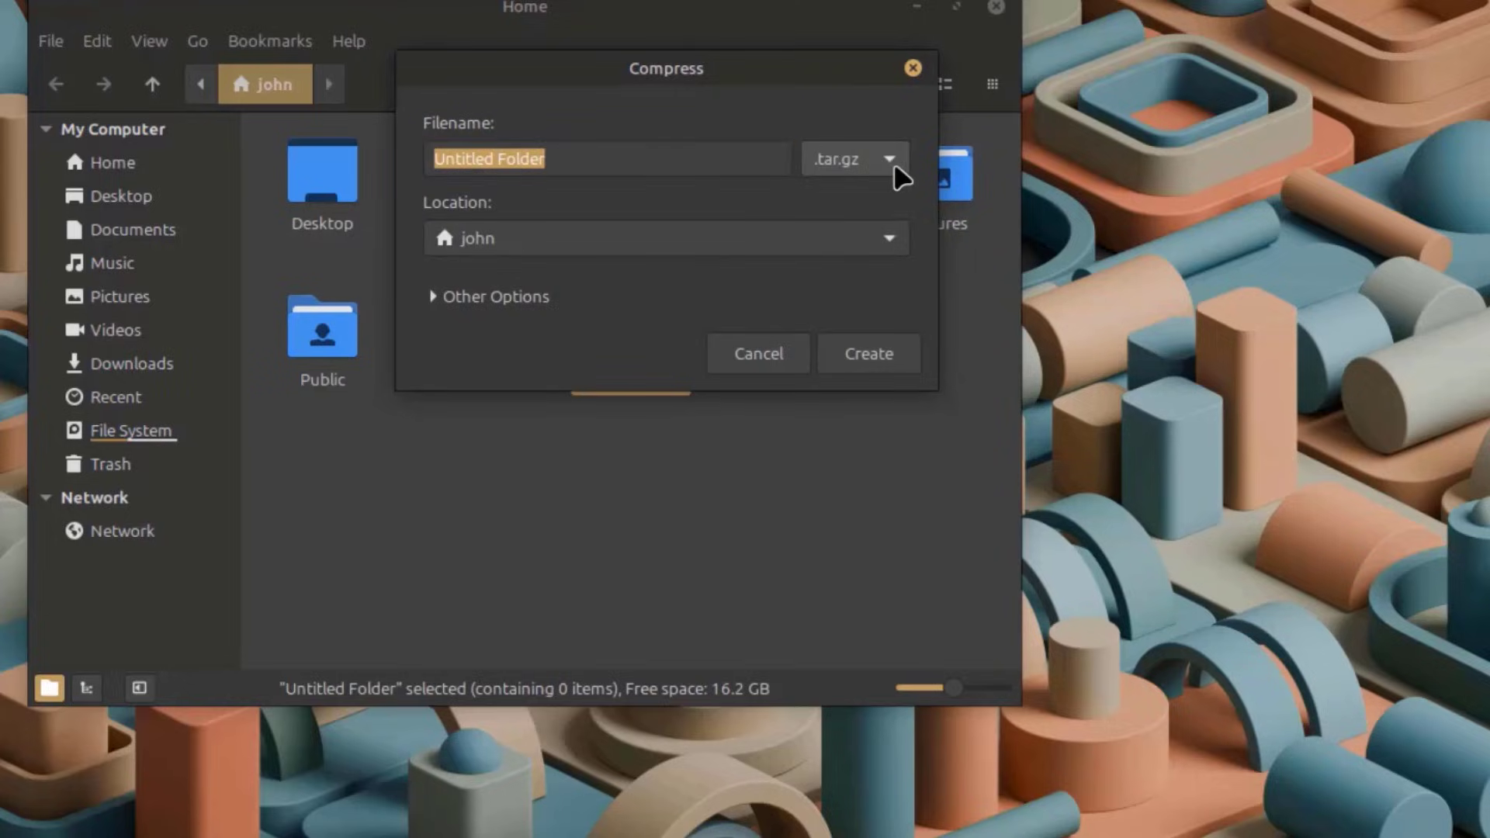
{"action": "left_click", "coordinate": [898, 172]}
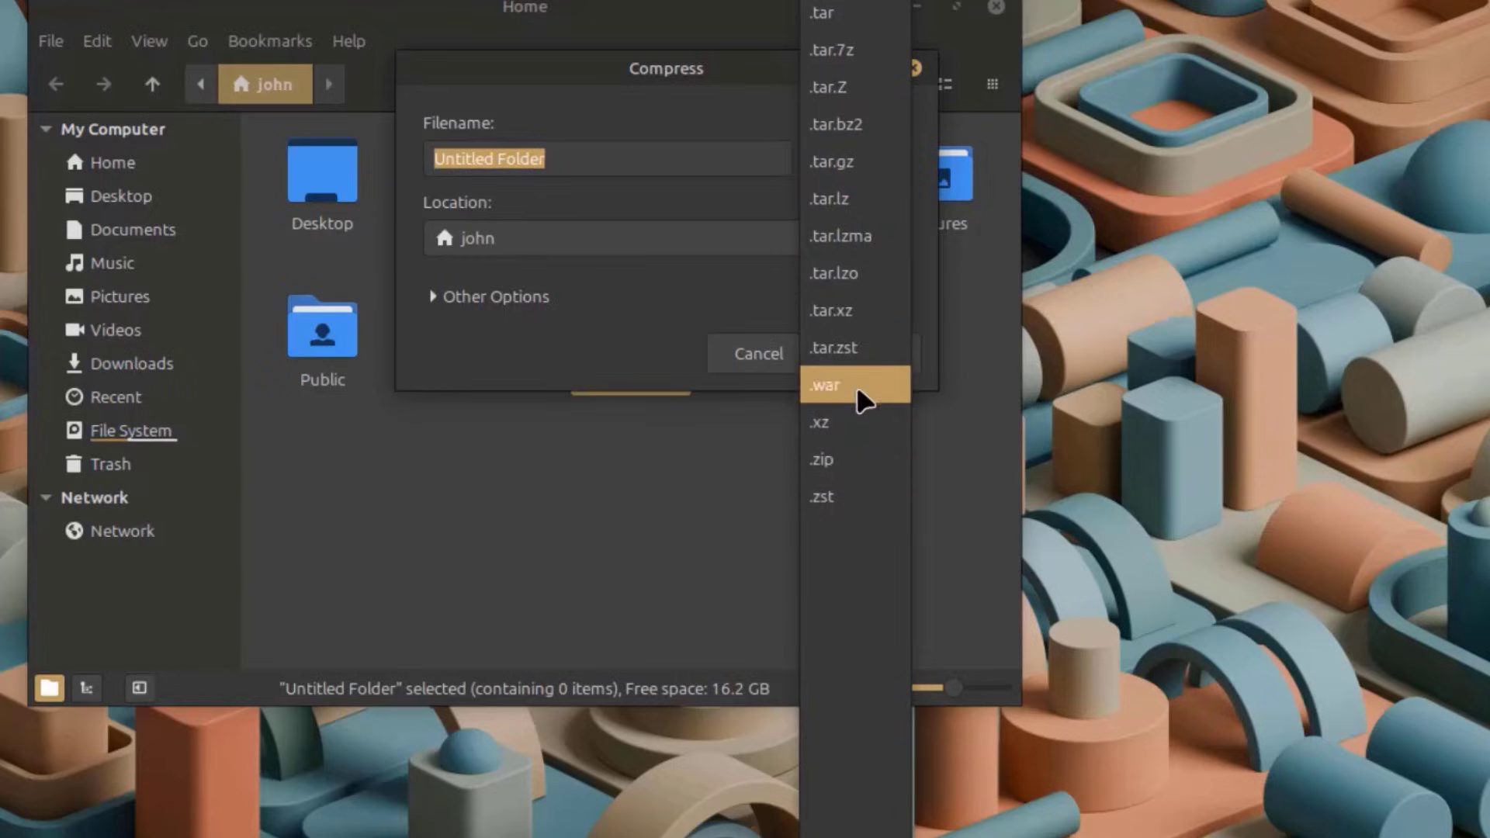
{"action": "left_click", "coordinate": [847, 799]}
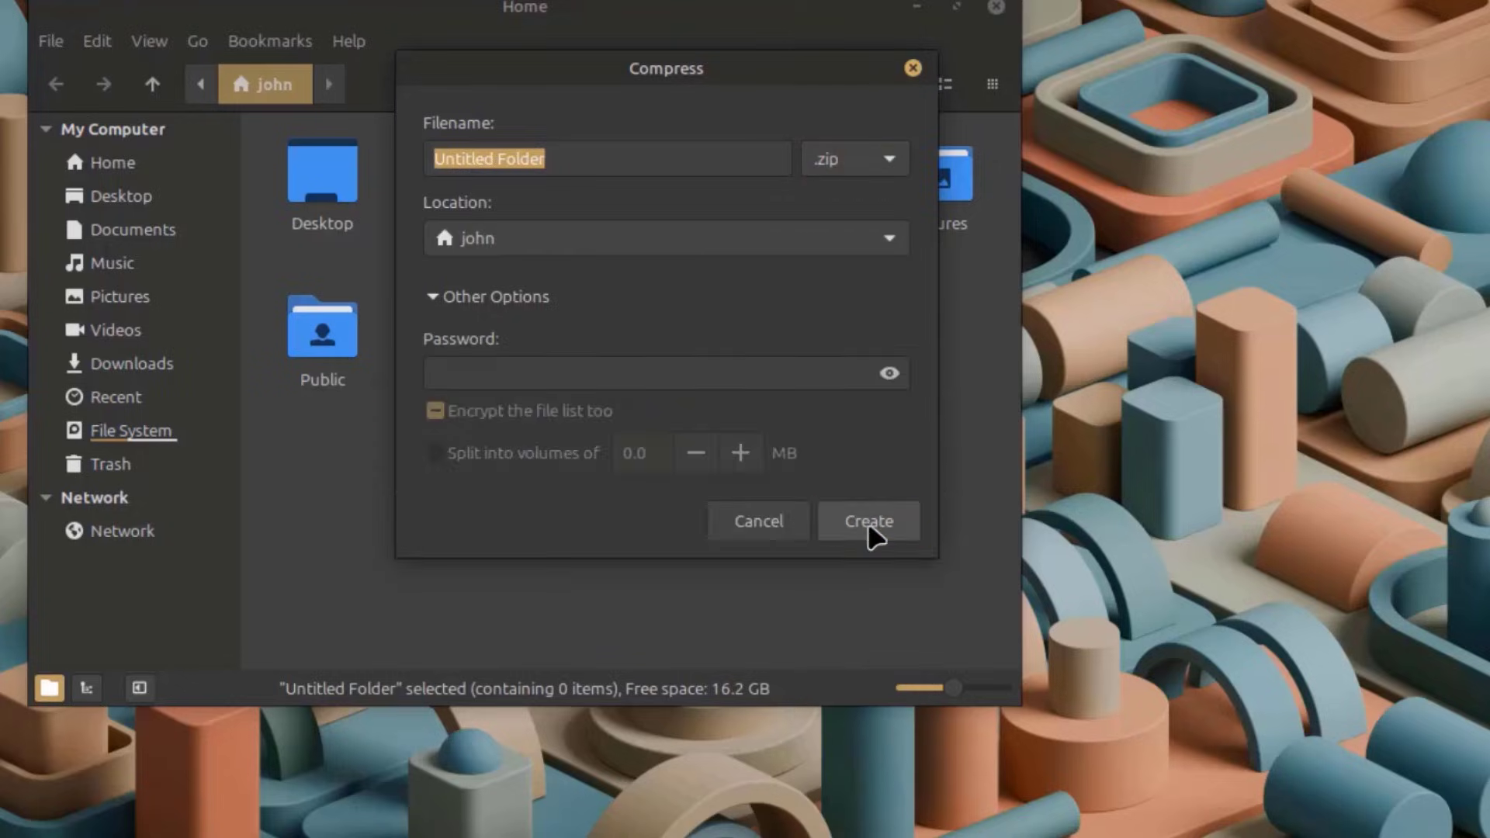
{"action": "left_click", "coordinate": [868, 521]}
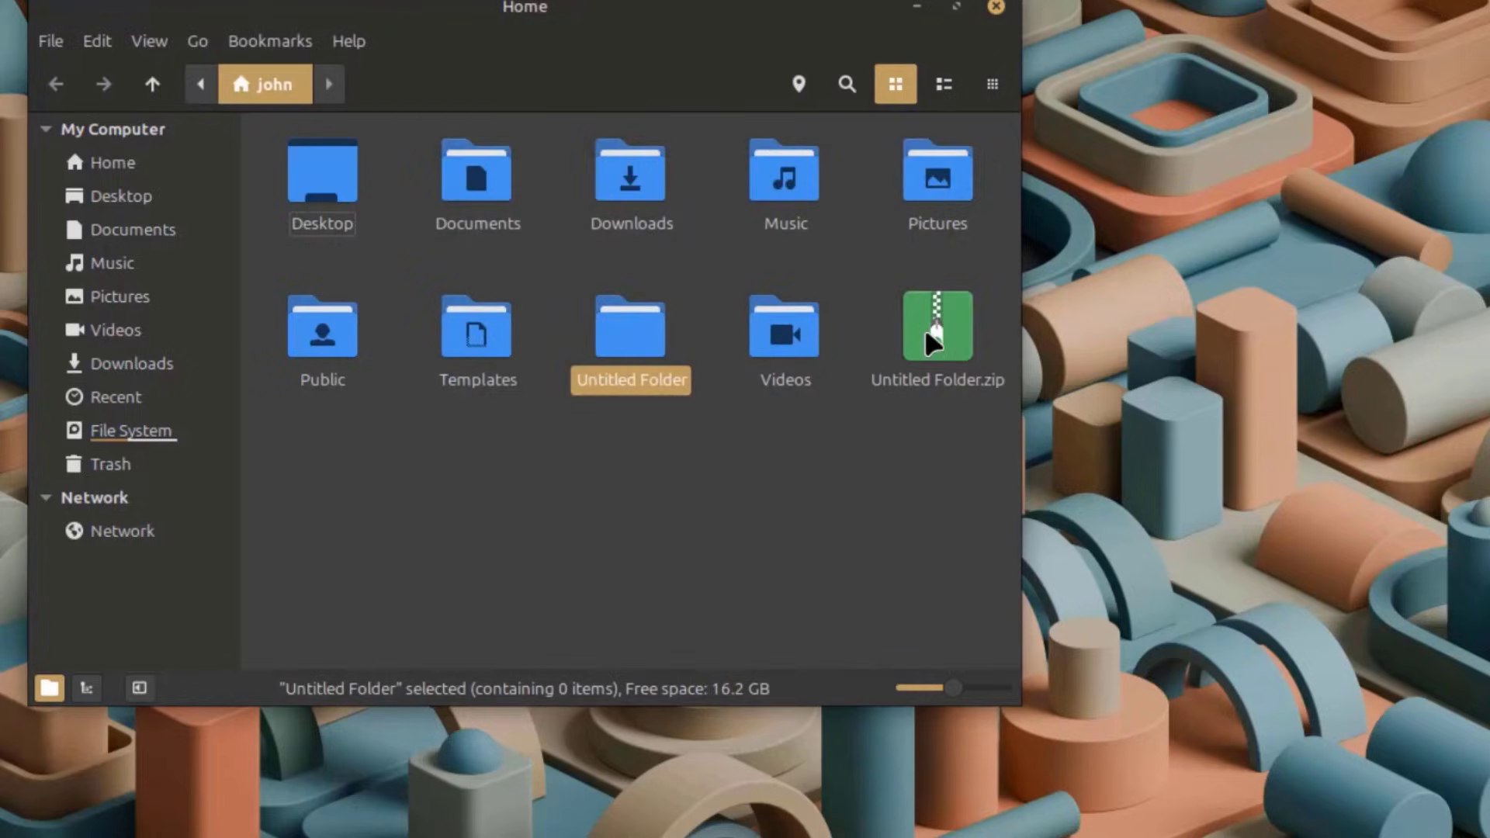
{"action": "right_click", "coordinate": [924, 319]}
{"action": "left_click", "coordinate": [586, 386]}
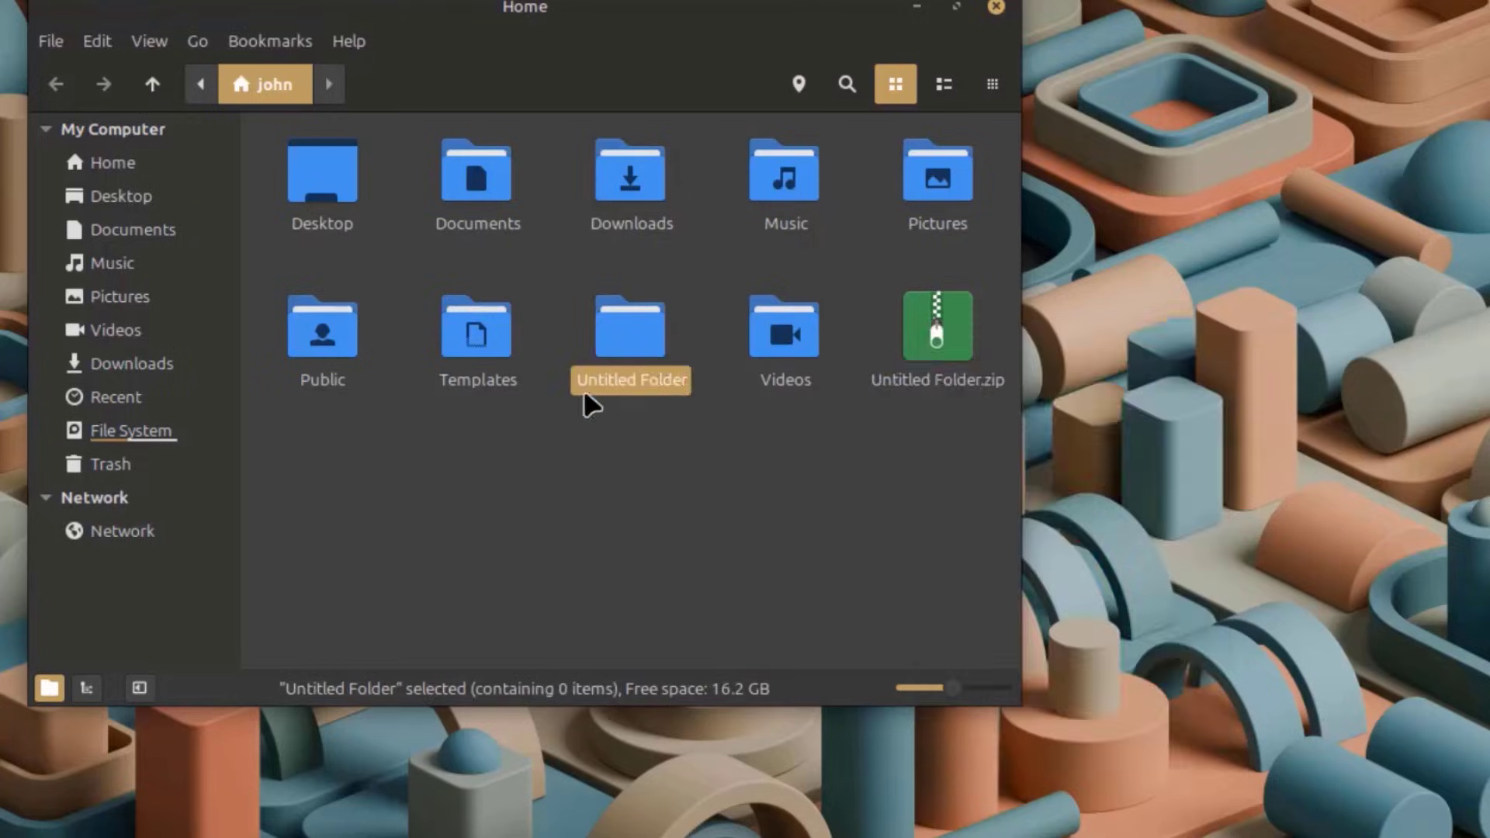
Open the properties of Untitled Folder and check its permissions
{"action": "right_click", "coordinate": [604, 329]}
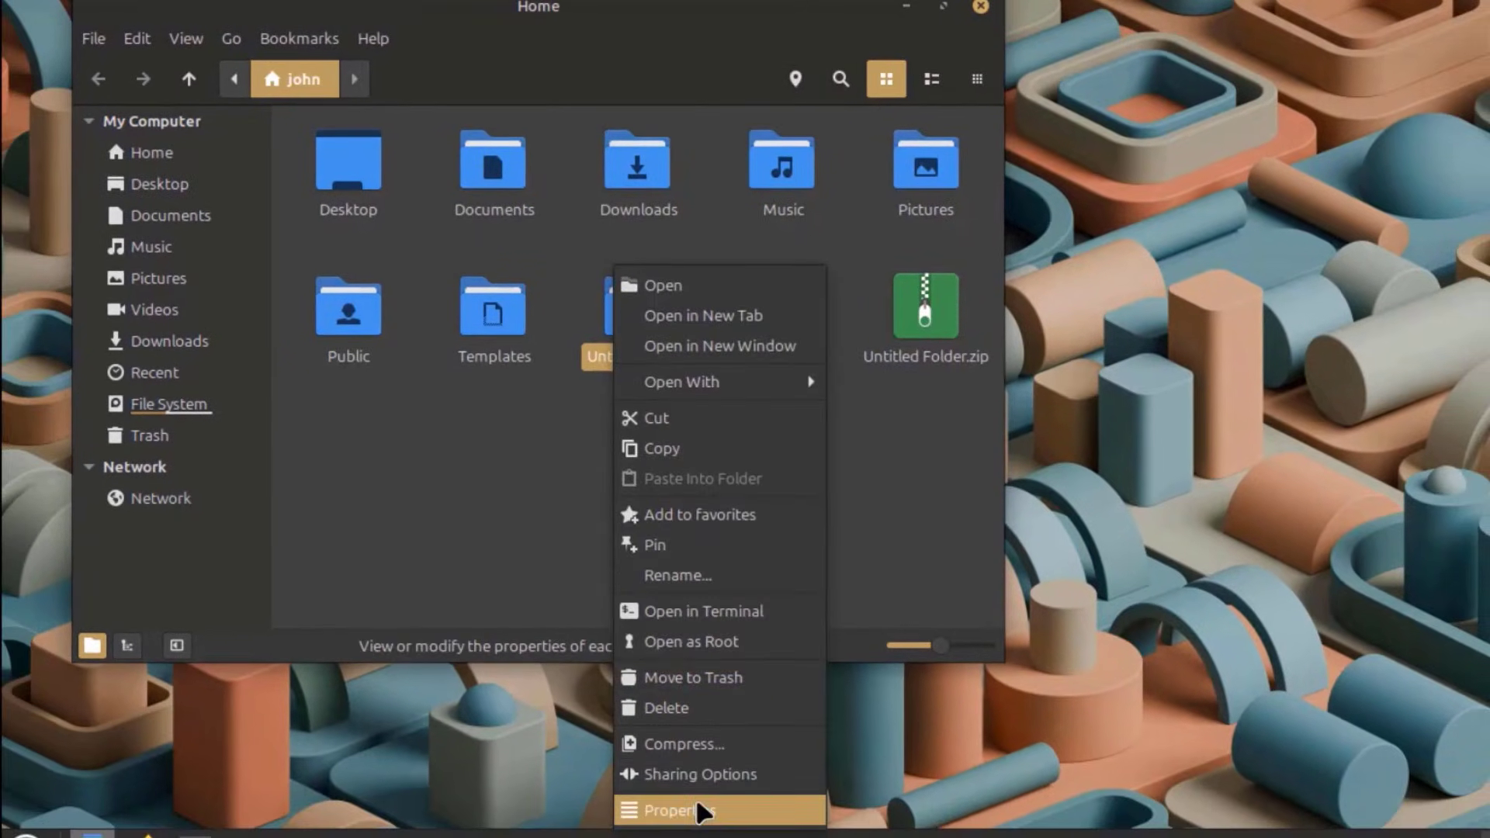
{"action": "left_click", "coordinate": [702, 811]}
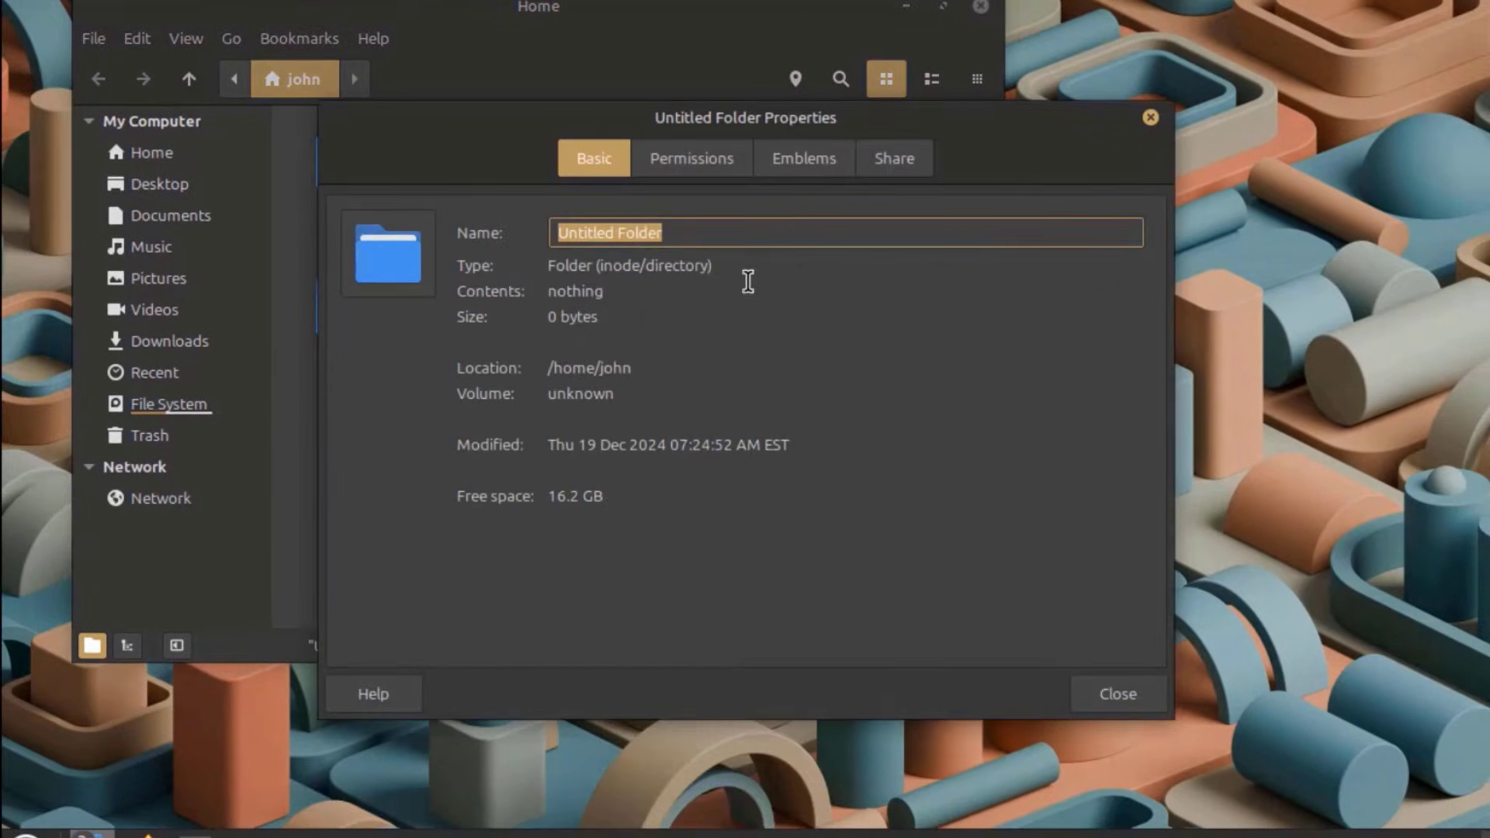
{"action": "left_click", "coordinate": [1019, 70]}
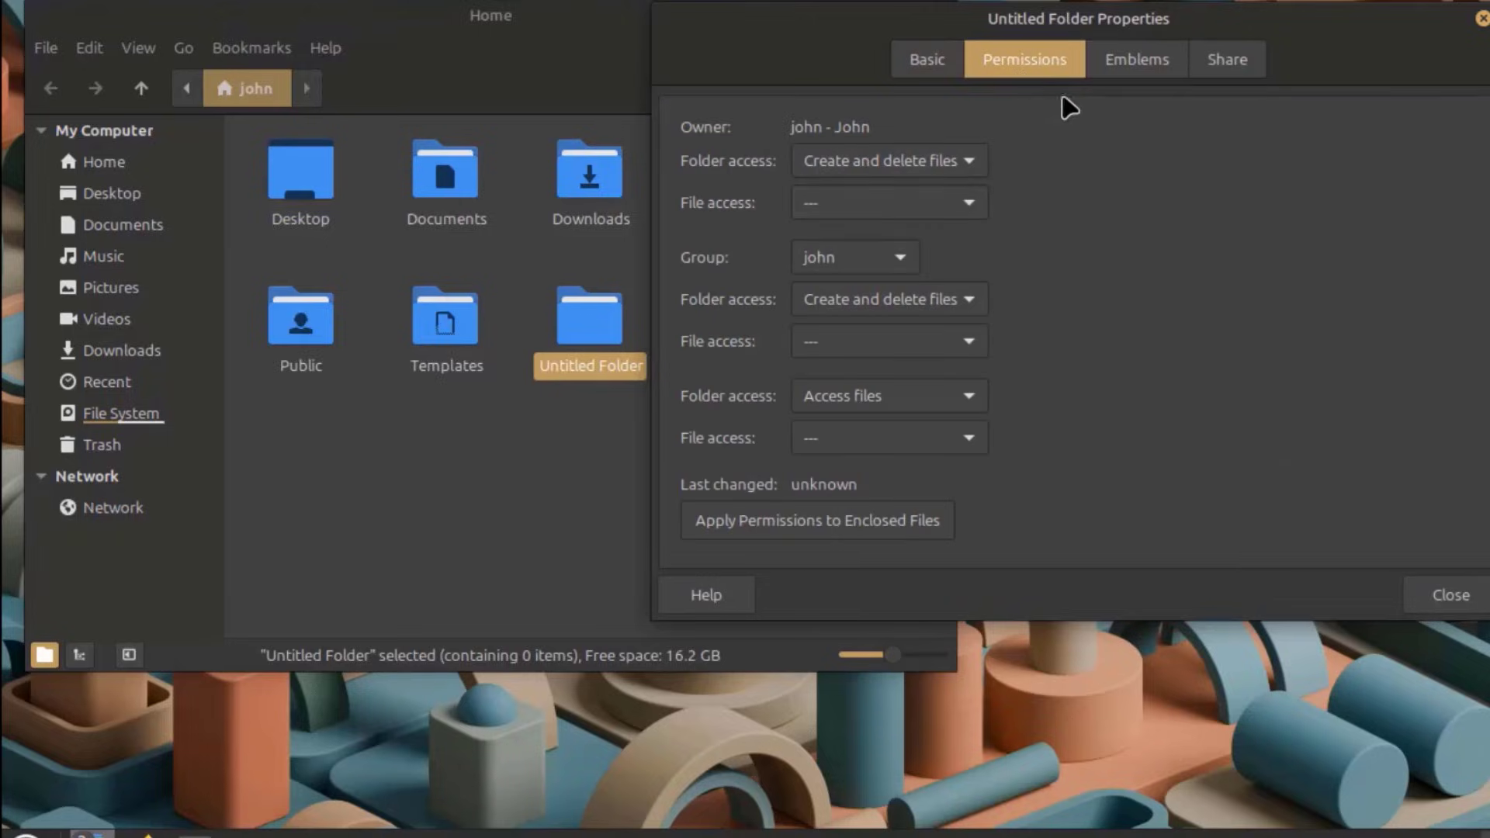
Try the Syncthing-error emblem on Untitled Folder, remove it, and apply the Photos and Pause emblems
{"action": "left_click", "coordinate": [1139, 66]}
{"action": "scroll", "coordinate": [962, 434], "scroll_direction": "down", "scroll_amount": 1}
{"action": "left_click", "coordinate": [959, 438]}
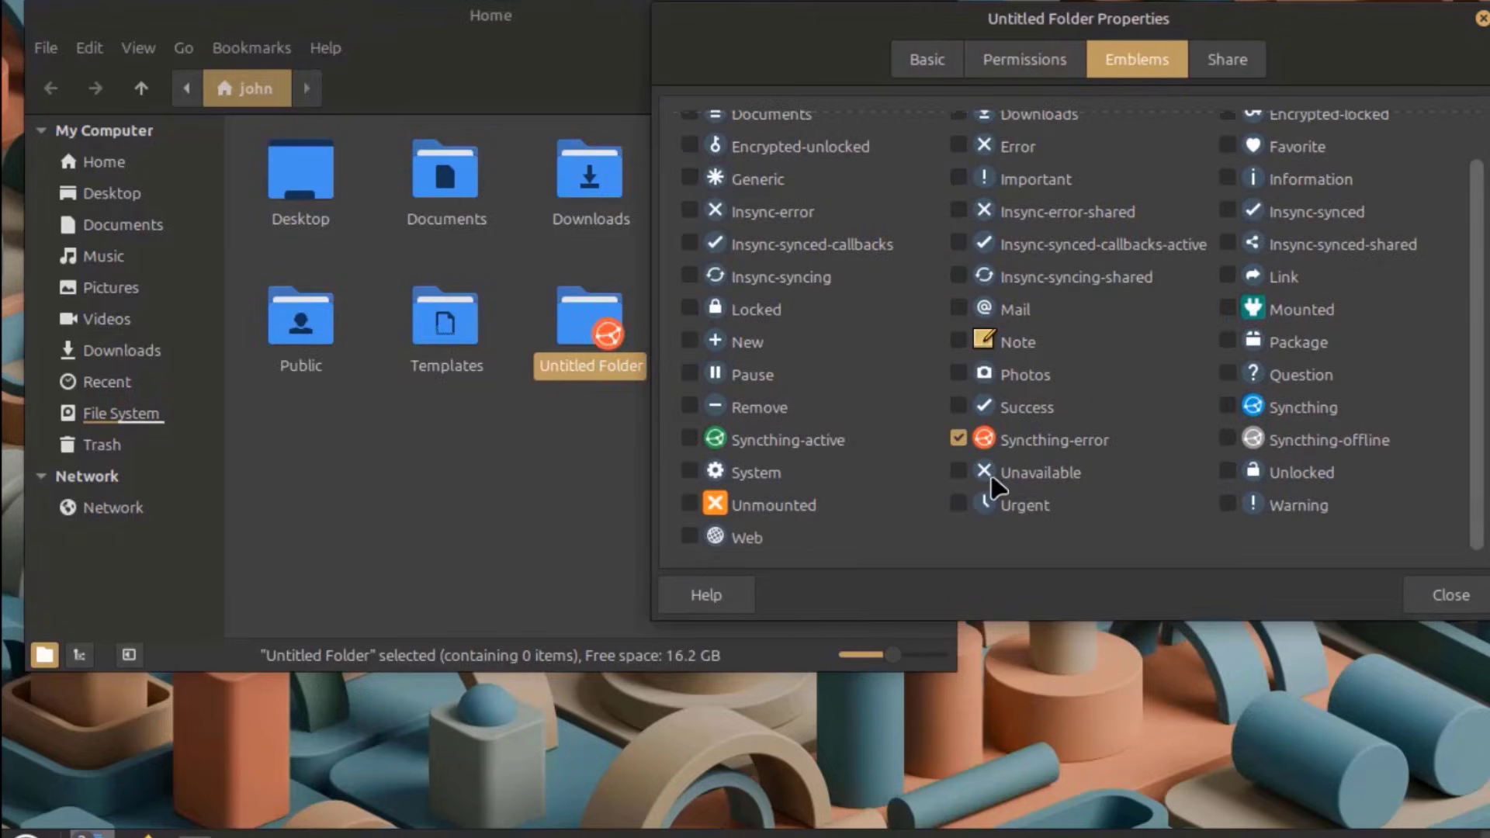
{"action": "left_click", "coordinate": [958, 373]}
{"action": "left_click", "coordinate": [962, 439]}
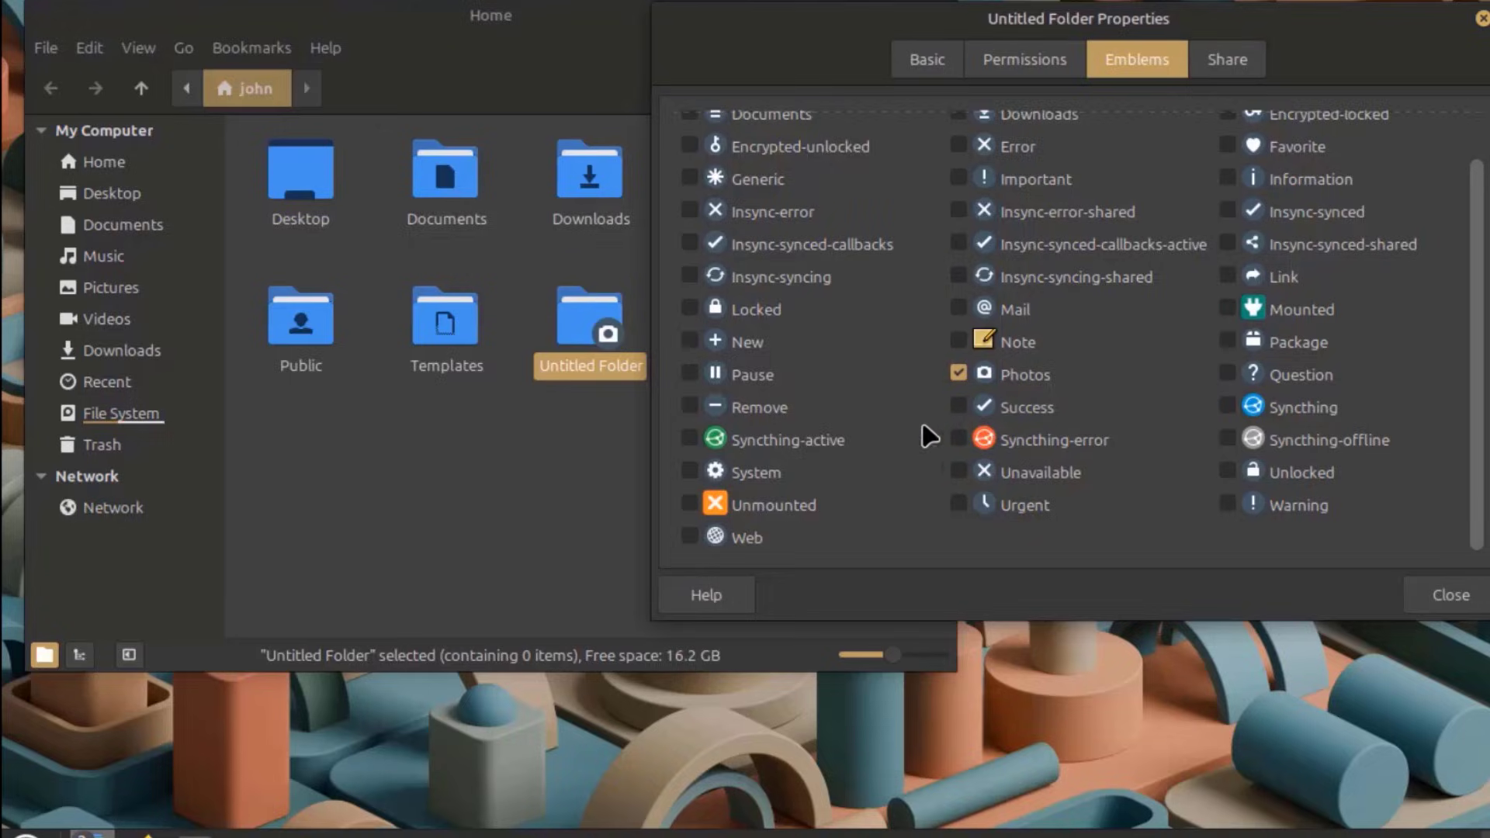
{"action": "left_click", "coordinate": [689, 373]}
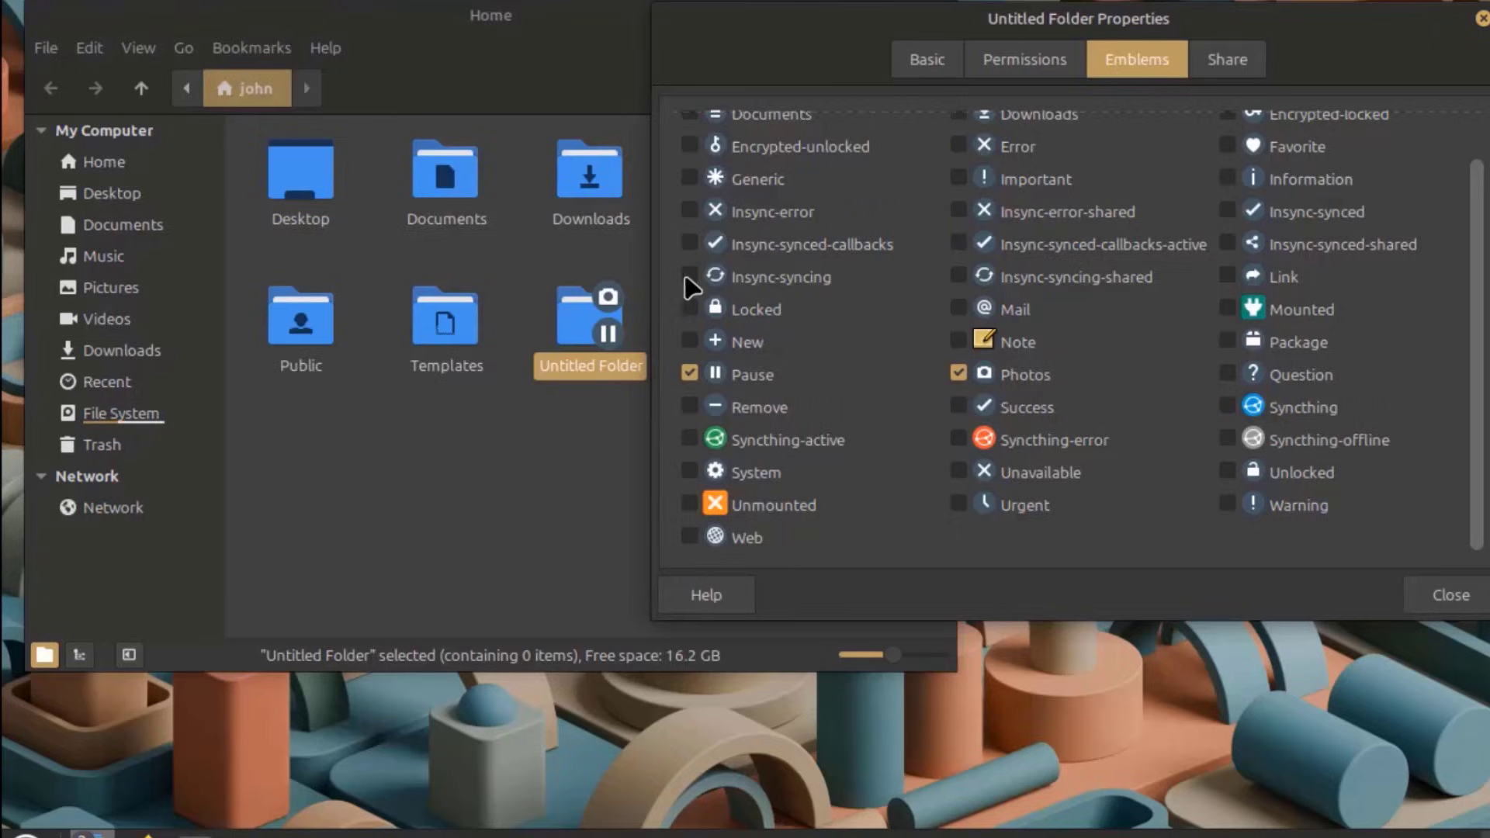
Add the Insync-synced-callbacks emblem to Untitled Folder and view the folder's sharing options
{"action": "left_click", "coordinate": [694, 245]}
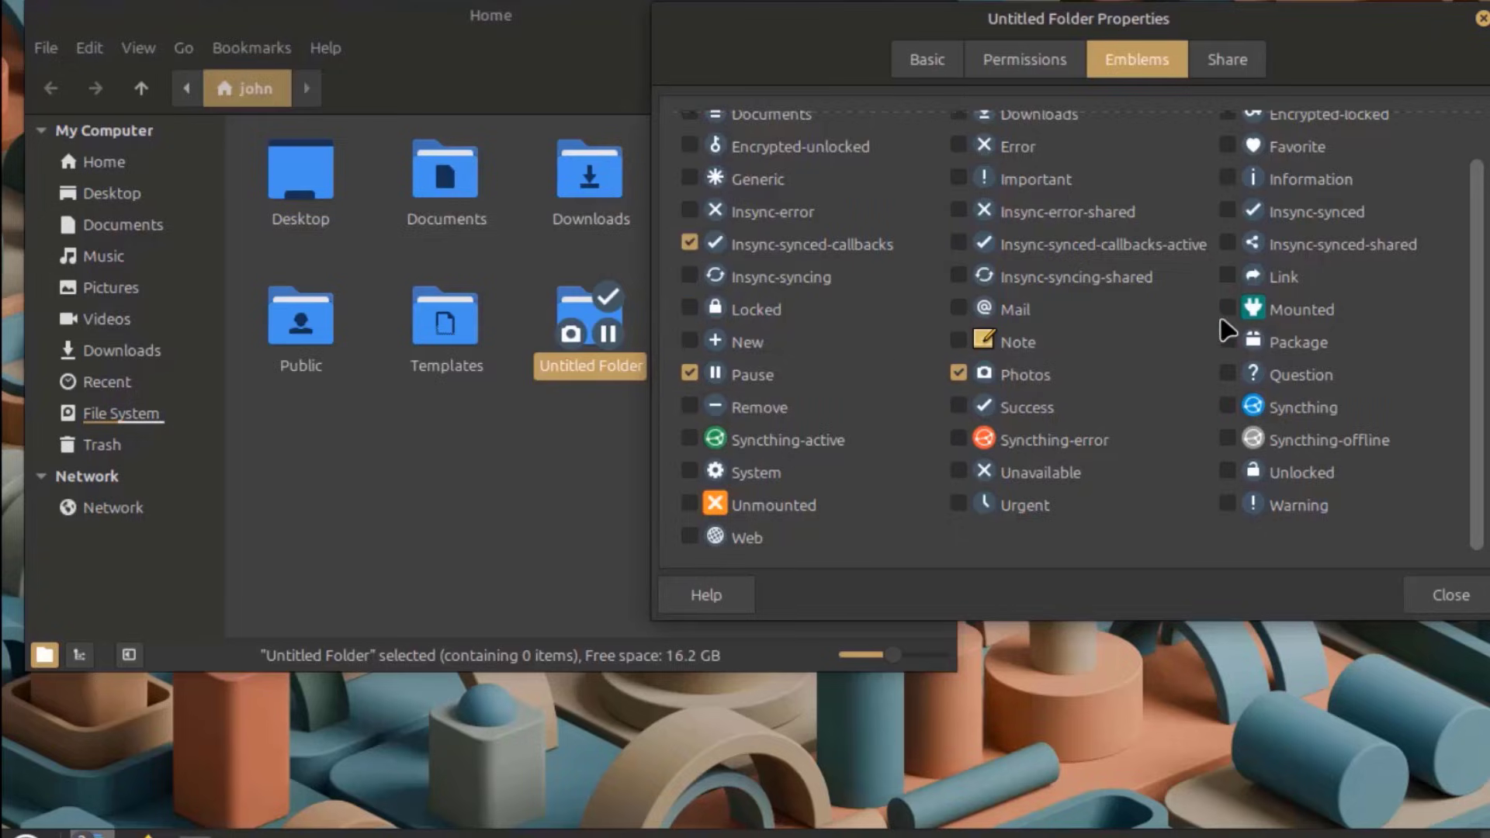
{"action": "left_click", "coordinate": [1214, 66]}
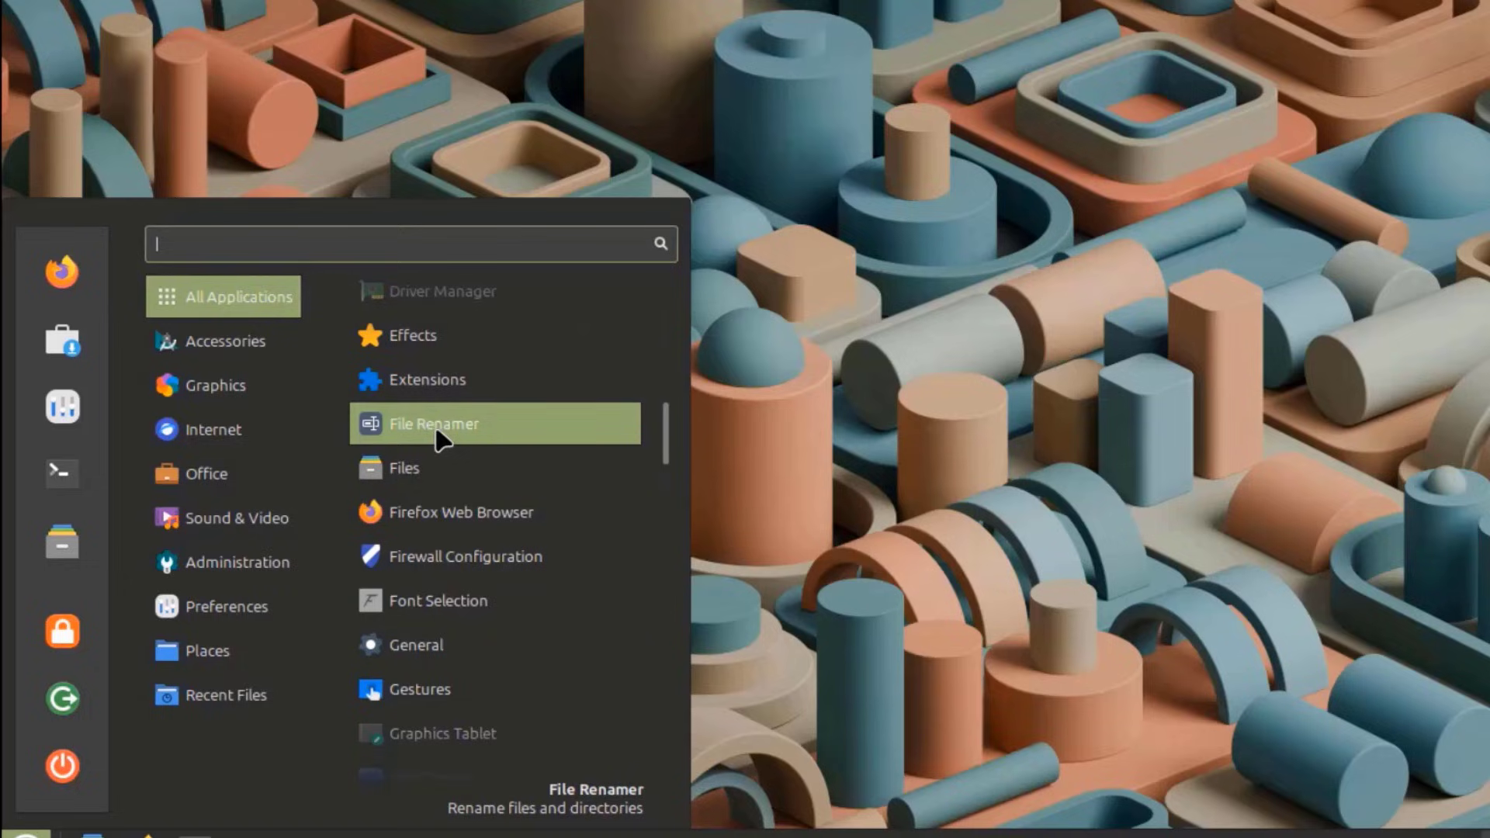
Launch File Renamer, view its version information, and close the information dialog
{"action": "left_click", "coordinate": [441, 439]}
{"action": "left_click_drag", "start_coordinate": [245, 86], "coordinate": [611, 113]}
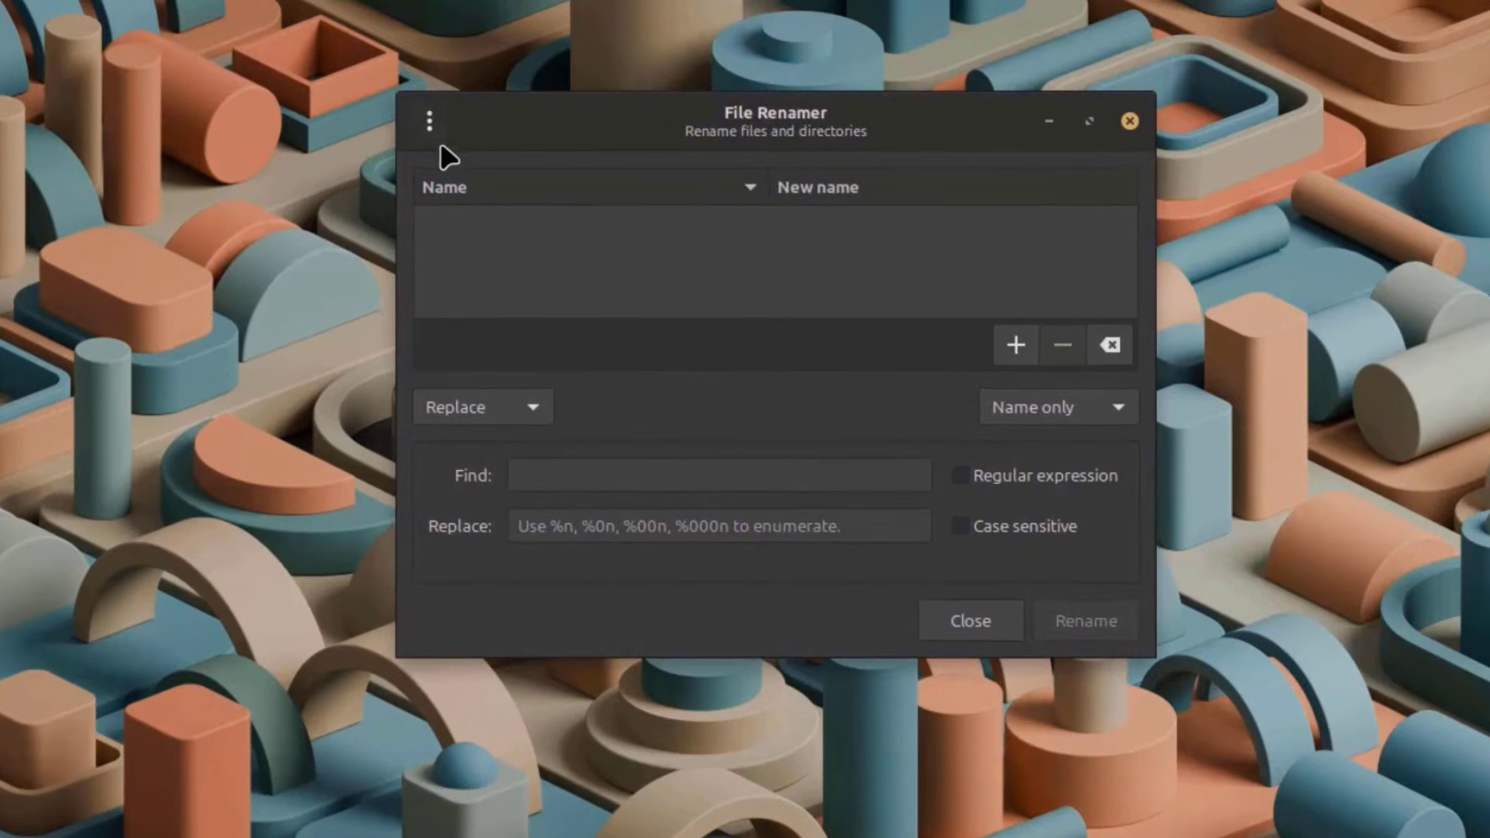
{"action": "left_click", "coordinate": [430, 138]}
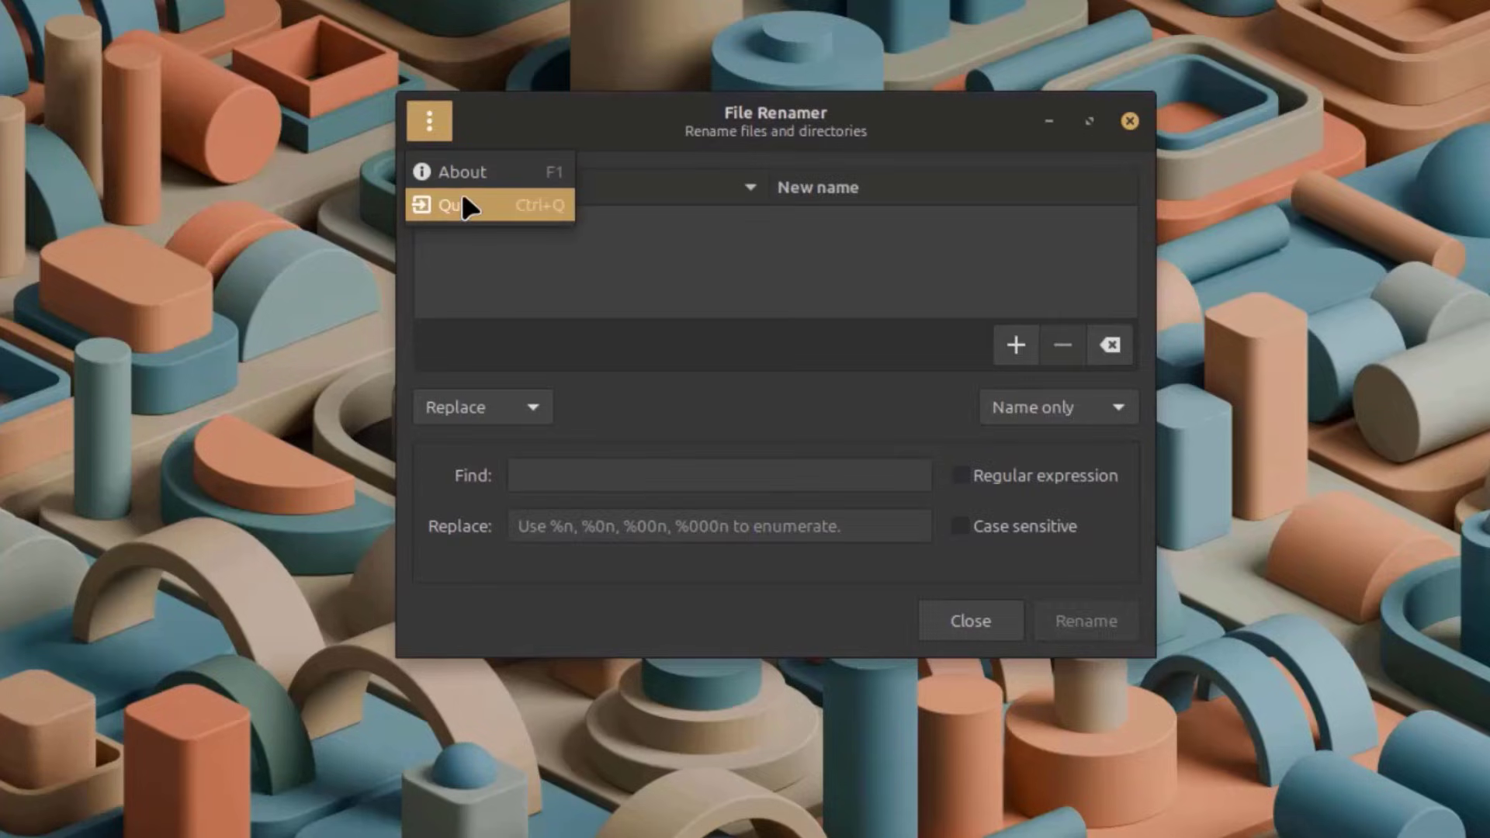
{"action": "left_click", "coordinate": [461, 173]}
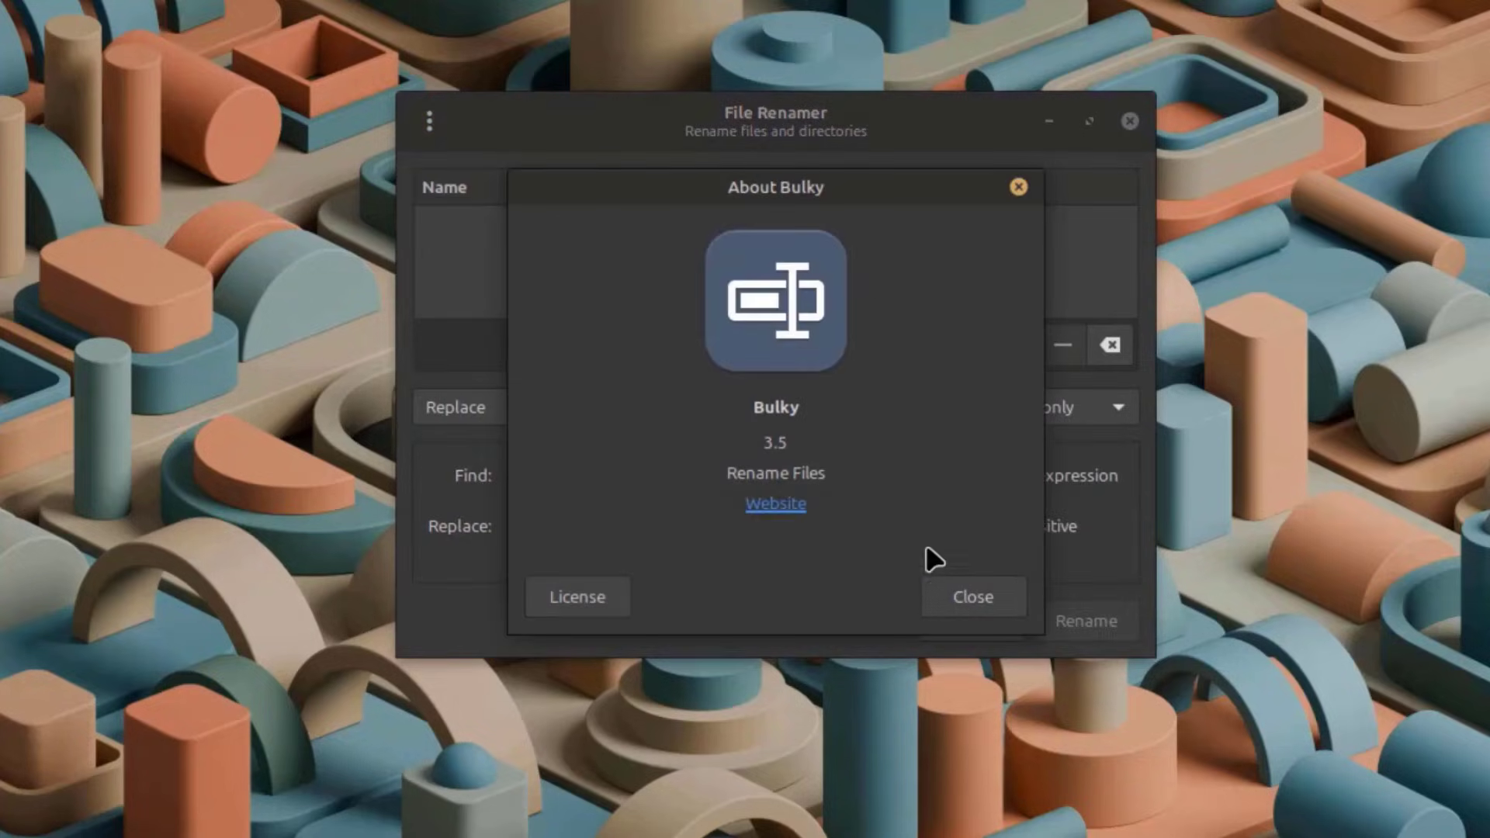
{"action": "left_click", "coordinate": [990, 595]}
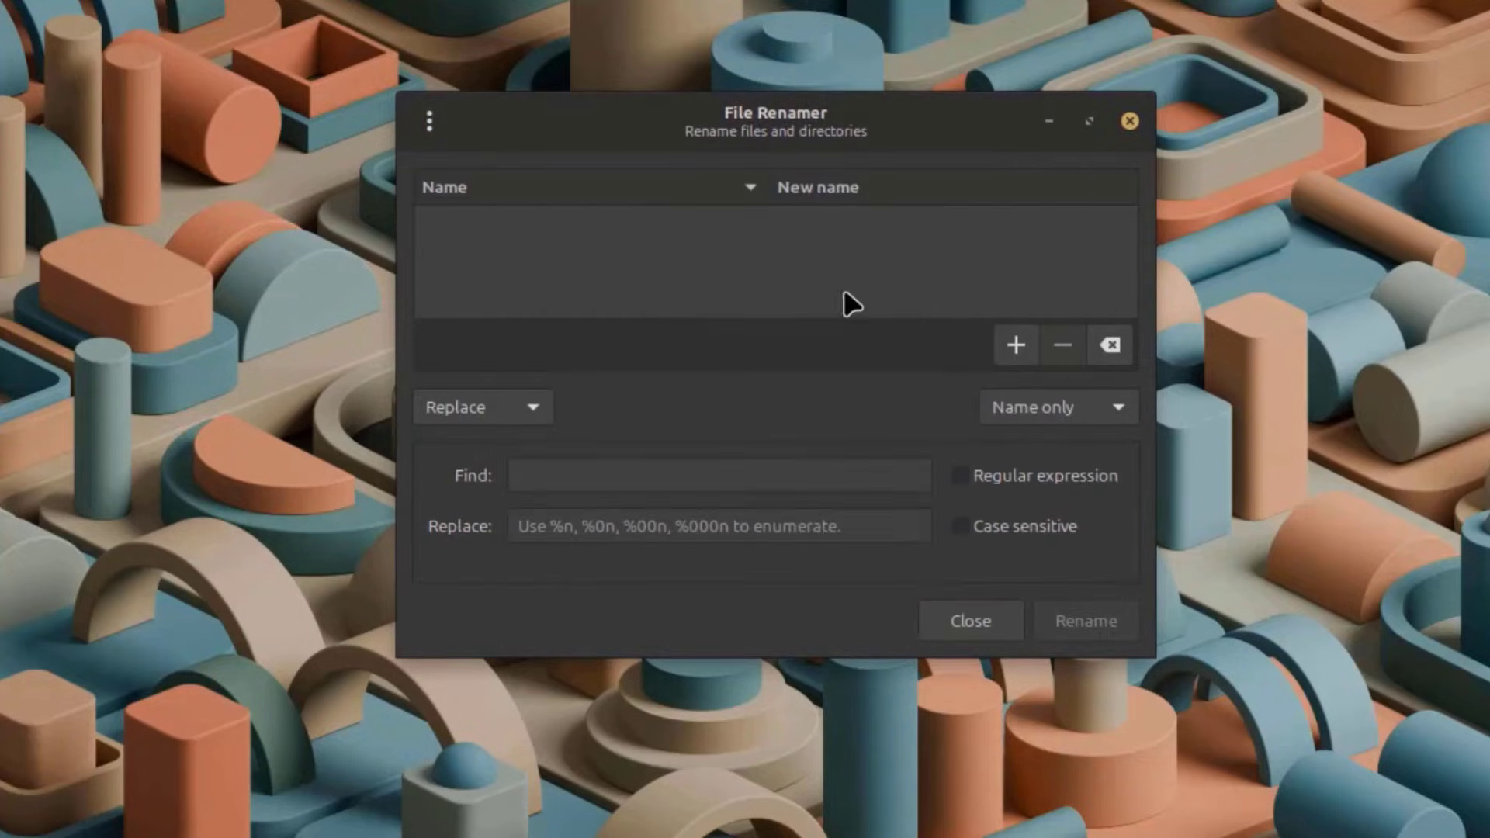
Review File Renamer's rename modes and its file chooser without adding any files, and close File Renamer
{"action": "left_click", "coordinate": [547, 409]}
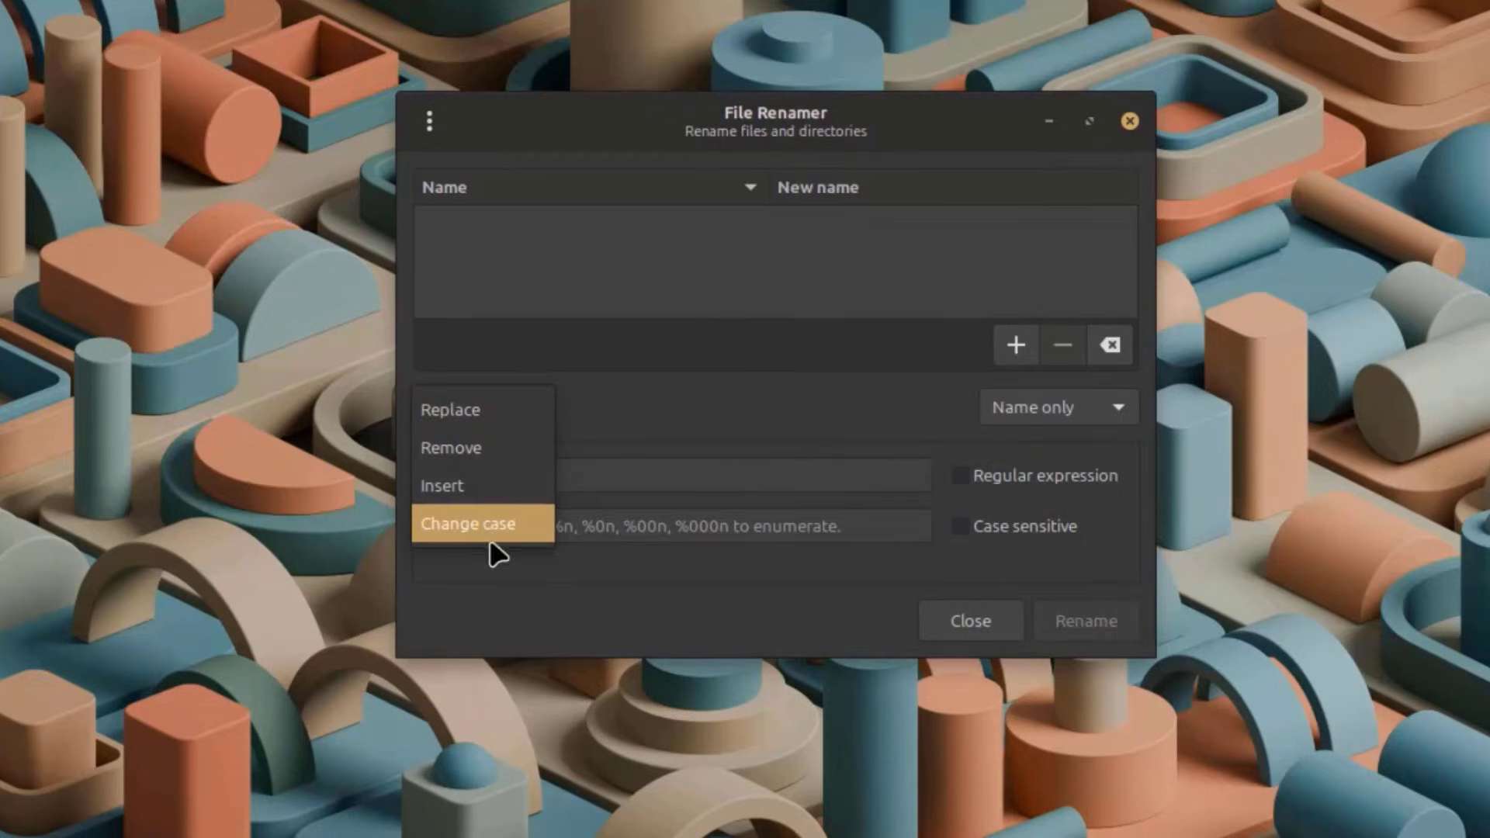
{"action": "left_click", "coordinate": [676, 455]}
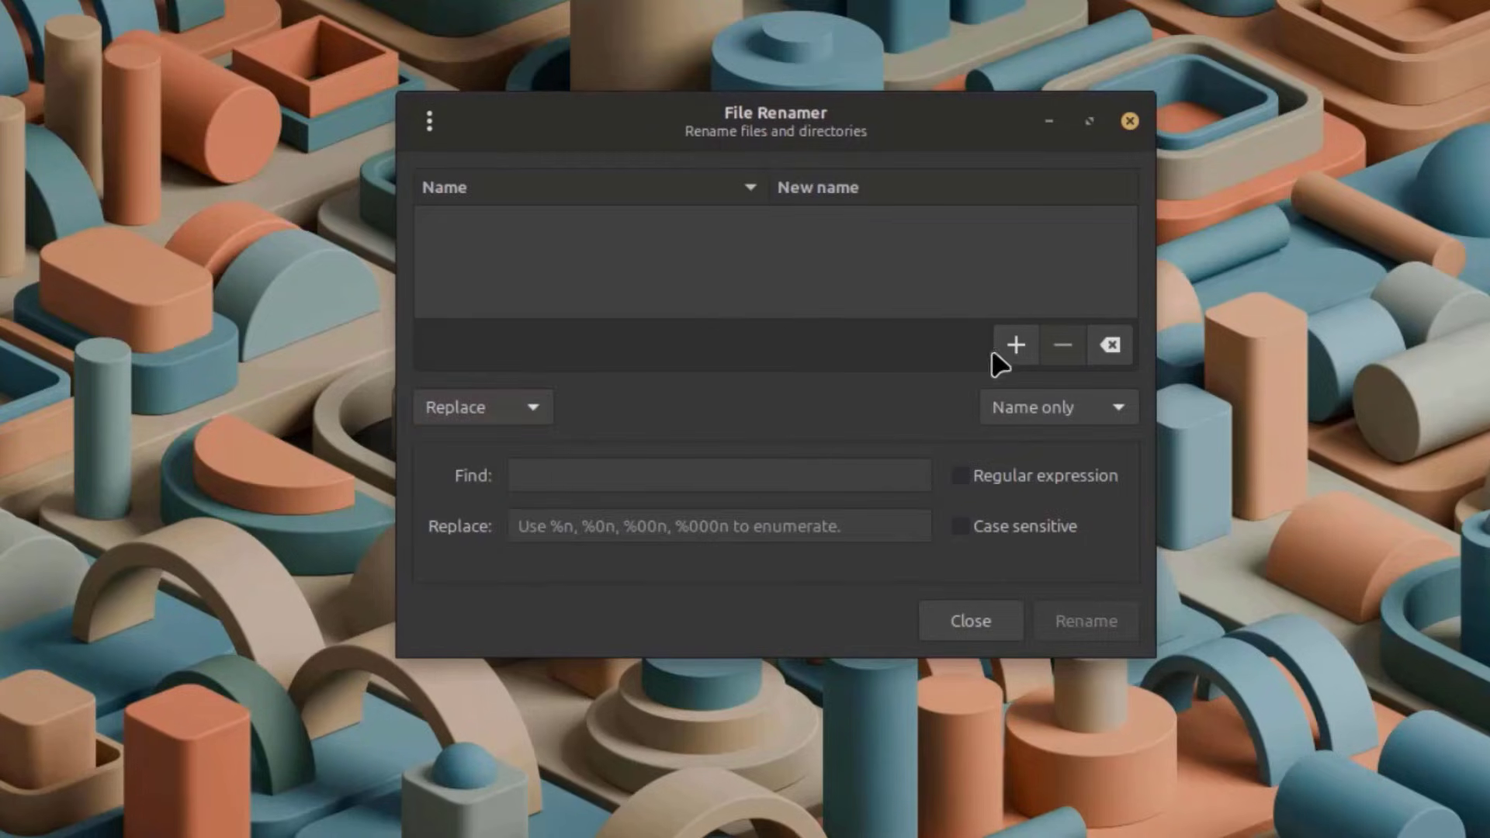
{"action": "left_click", "coordinate": [1007, 338]}
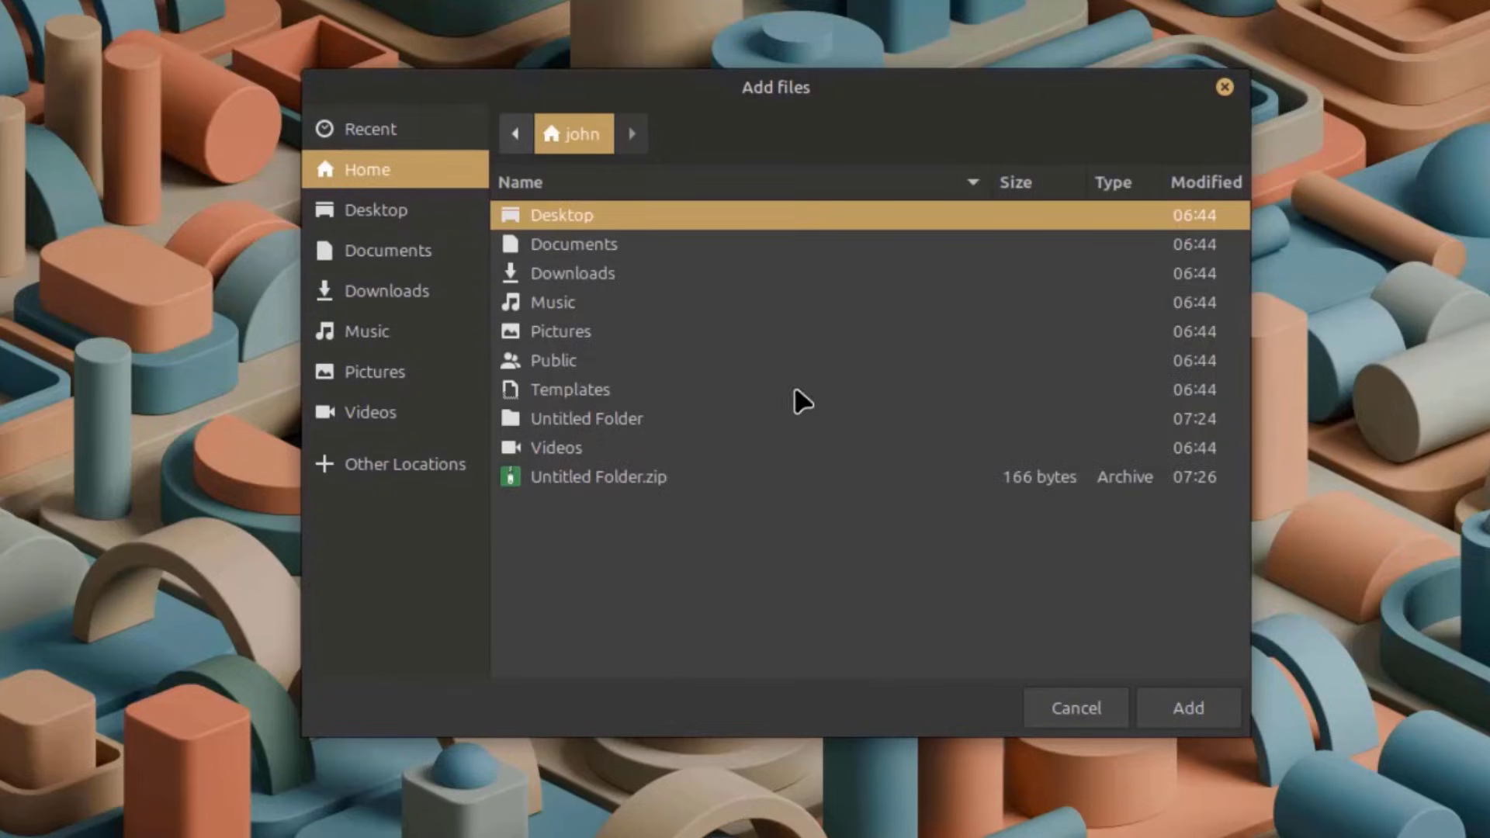
{"action": "left_click", "coordinate": [1100, 705]}
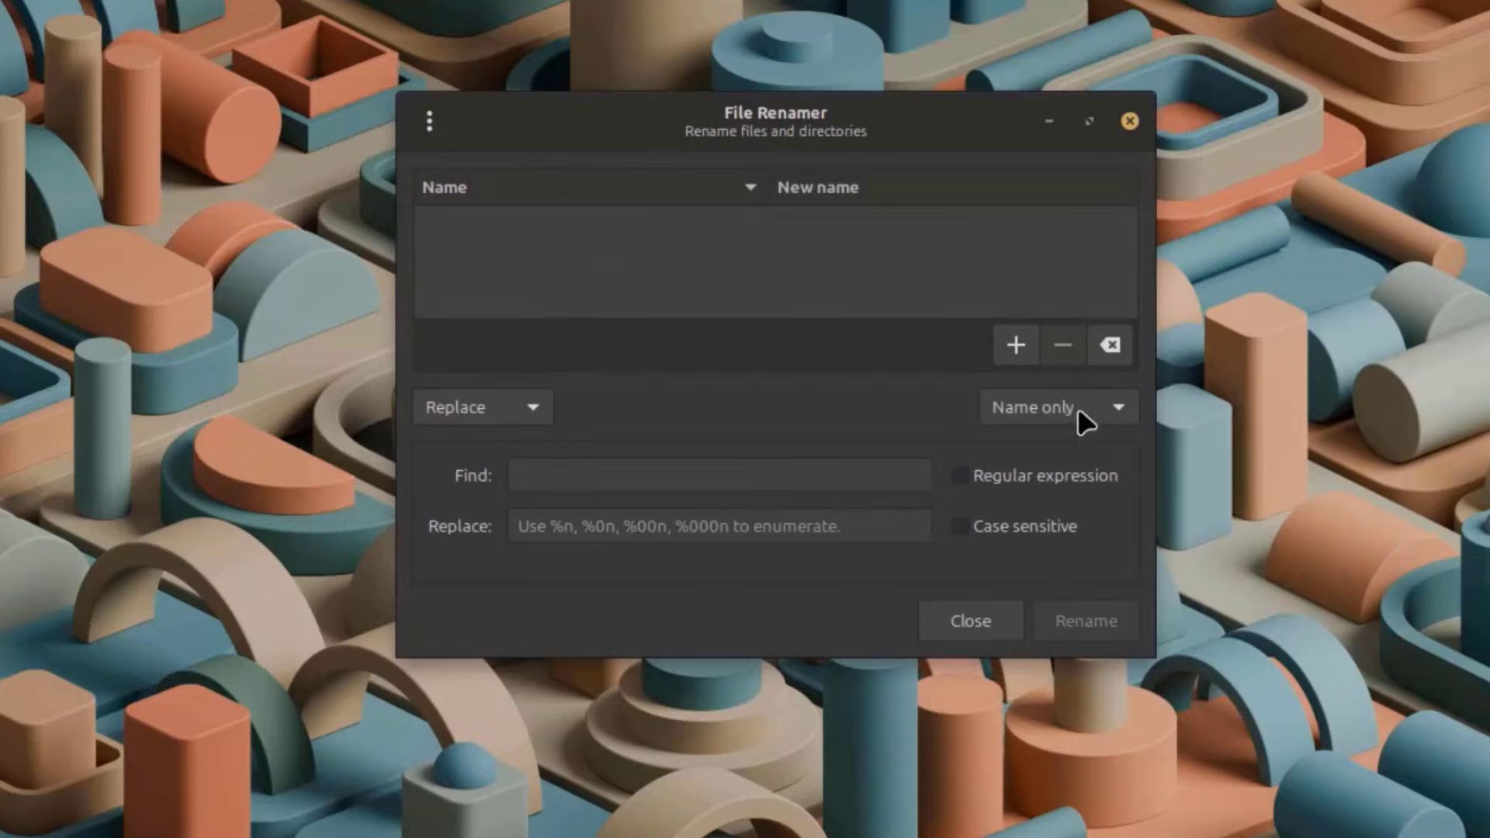
{"action": "left_click", "coordinate": [972, 620]}
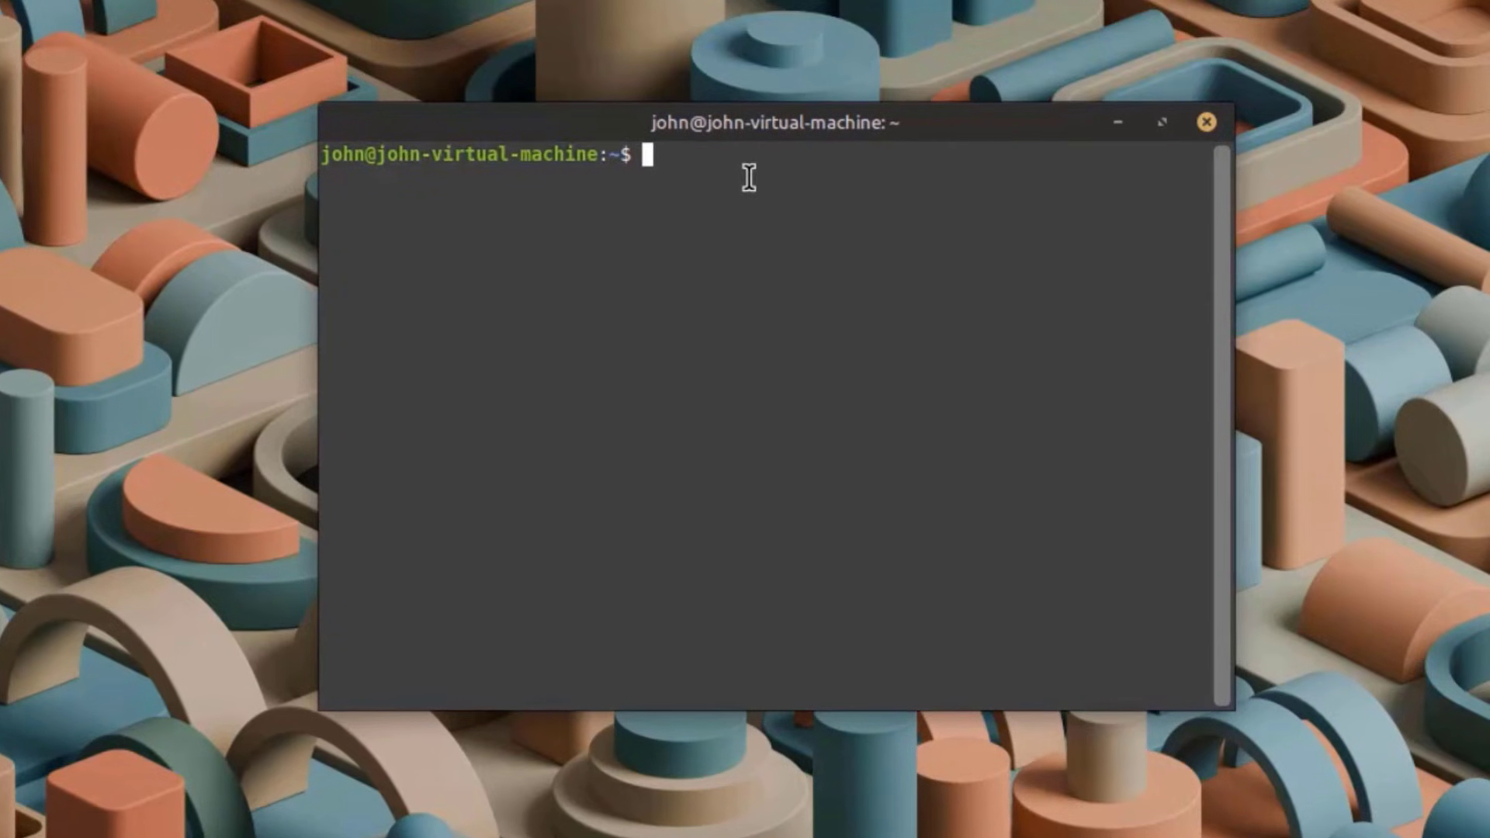
In the terminal, print the kernel release with uname -r and check whether the vlc command runs
{"action": "type", "text": "uname -r"}
{"action": "key", "text": "Return"}
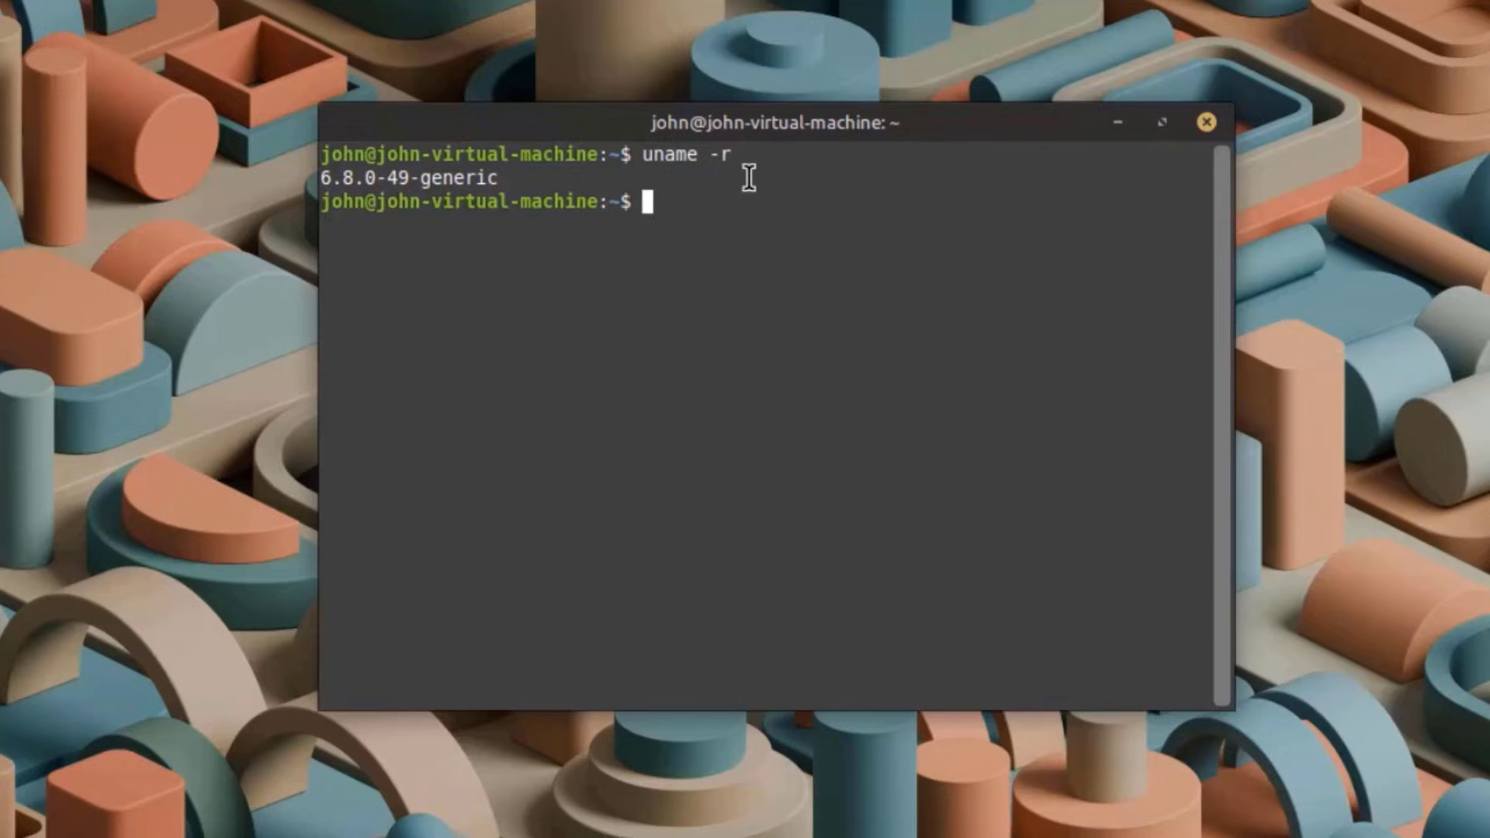
{"action": "type", "text": "vlc"}
{"action": "key", "text": "Return"}
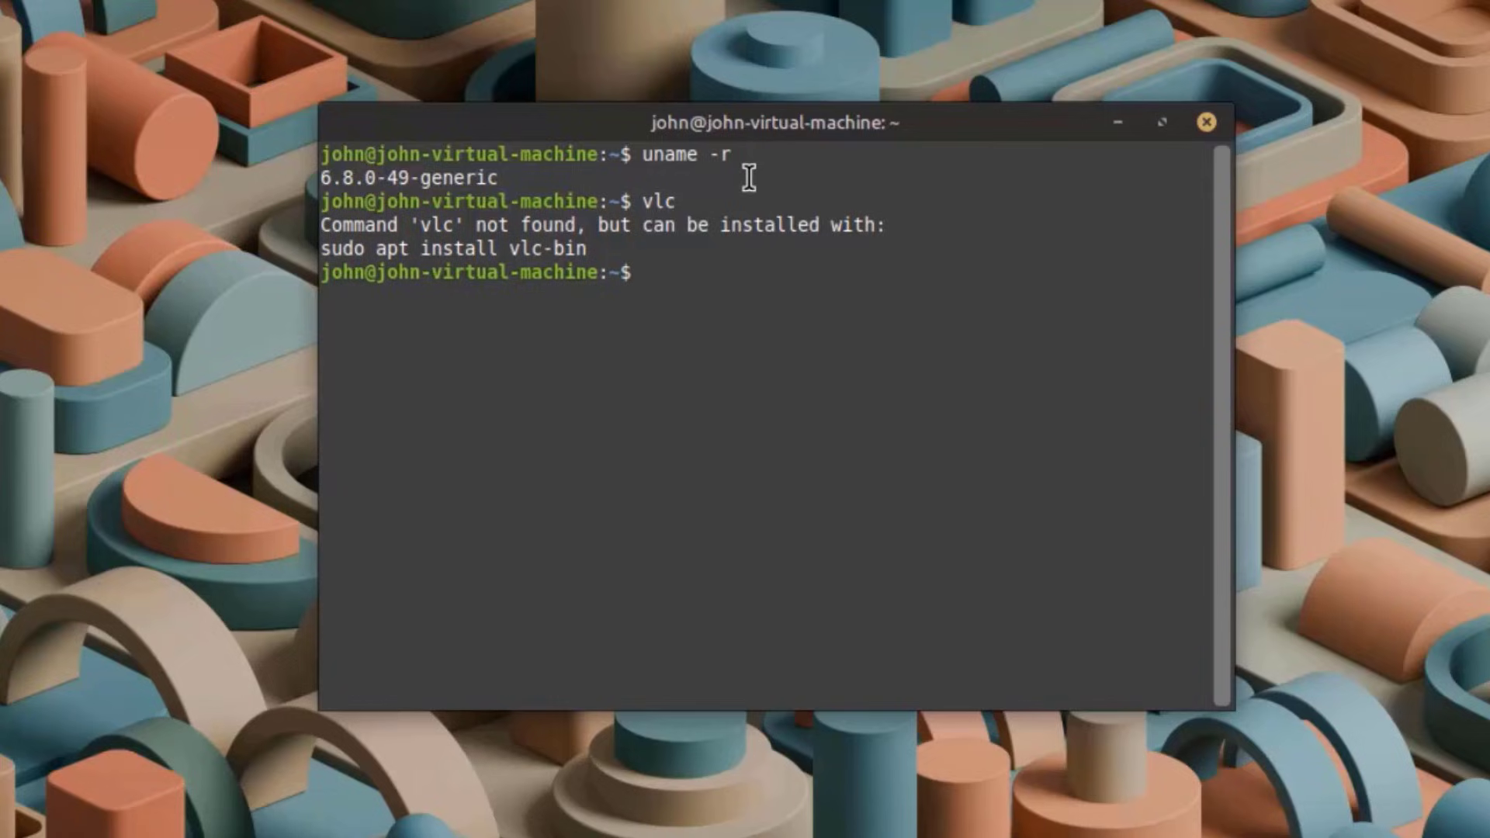
Install VLC from the terminal with sudo apt-get install vlc and agree to continue with the additional packages
{"action": "type", "text": "sudo apt-"}
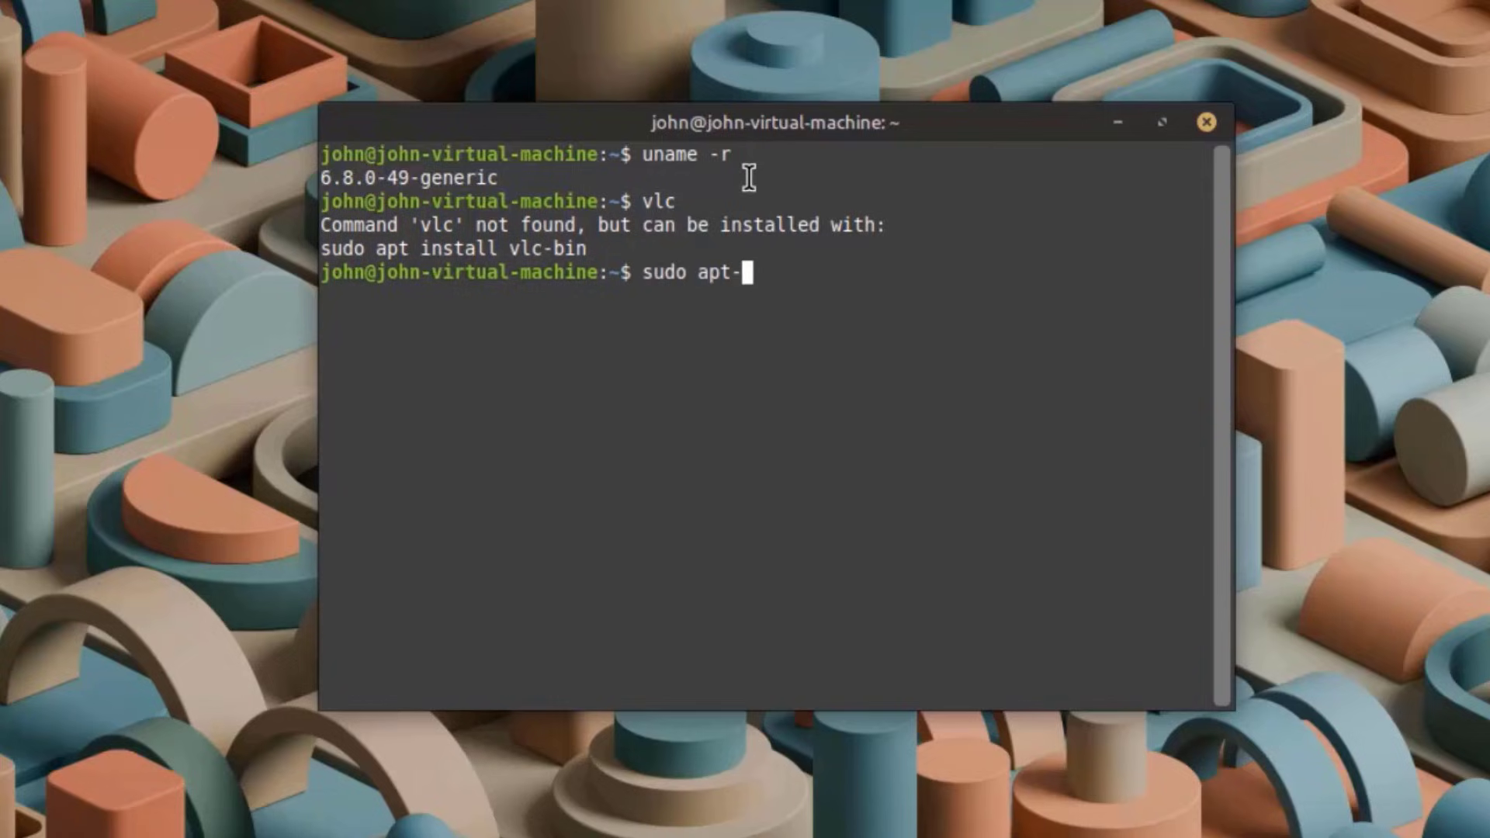
{"action": "type", "text": "get install"}
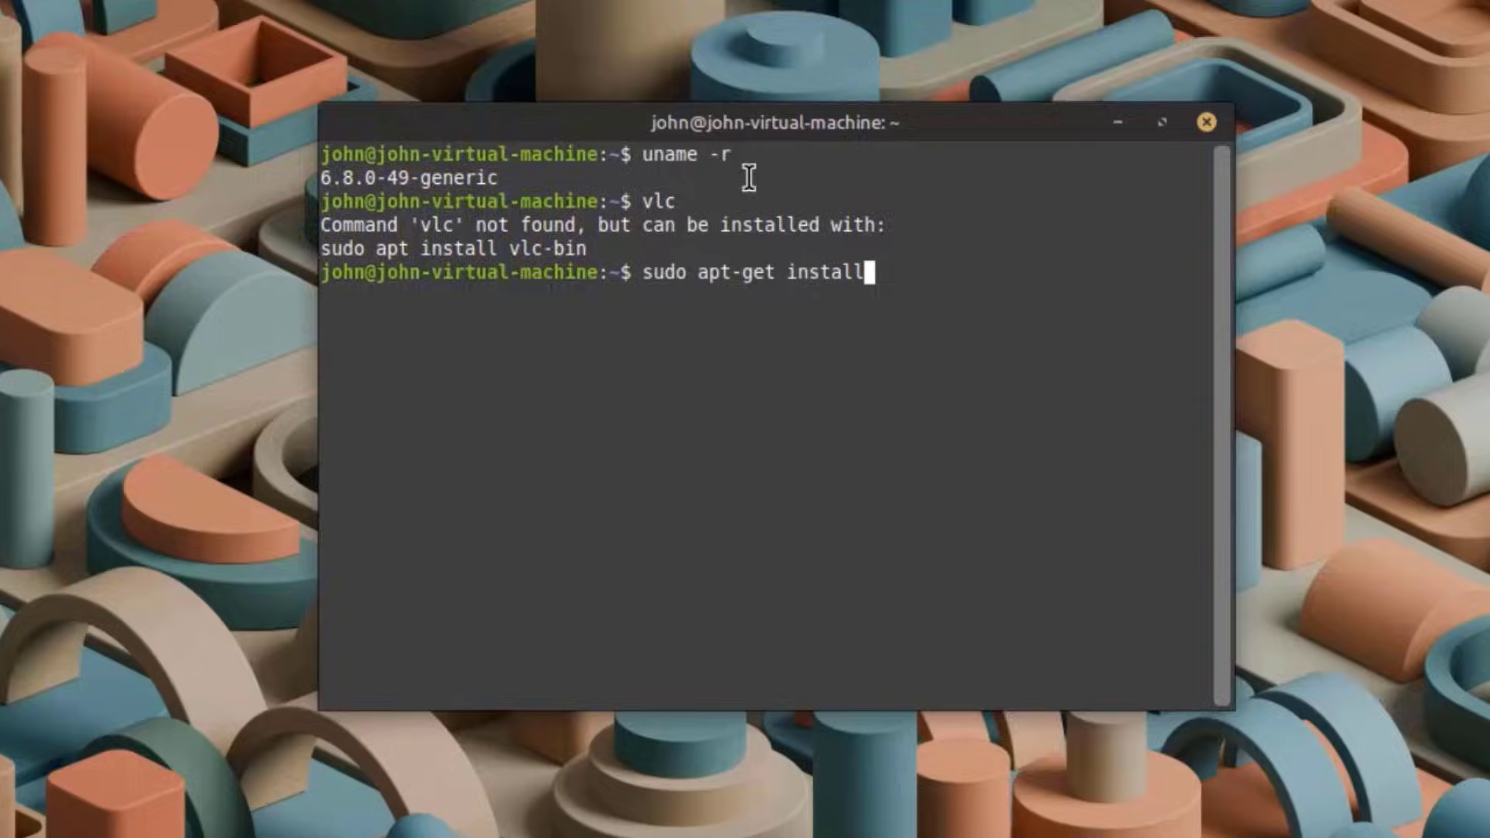
{"action": "type", "text": " vlc"}
{"action": "key", "text": "Return"}
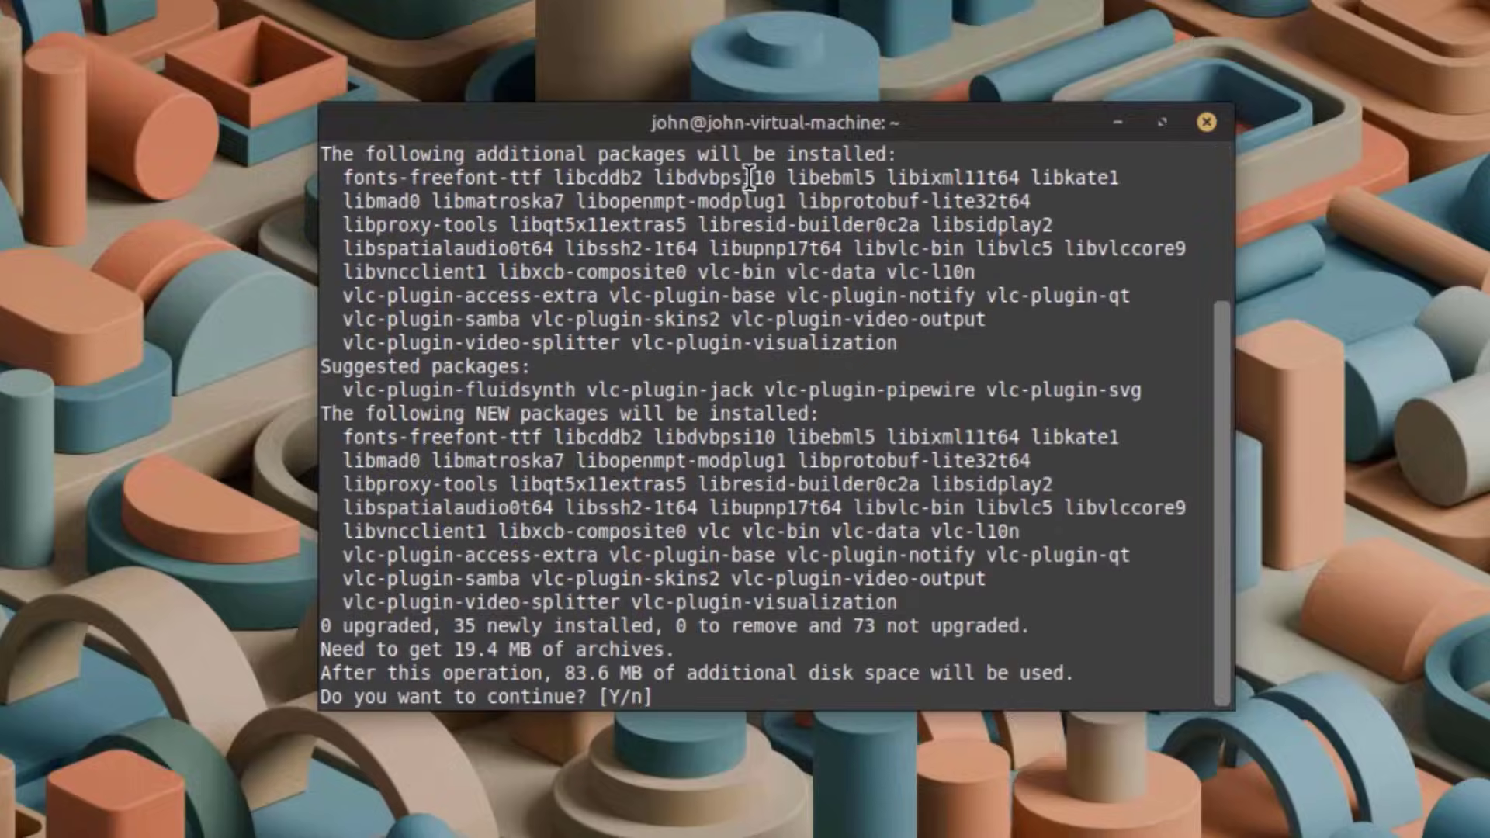
{"action": "type", "text": "y"}
{"action": "key", "text": "Return"}
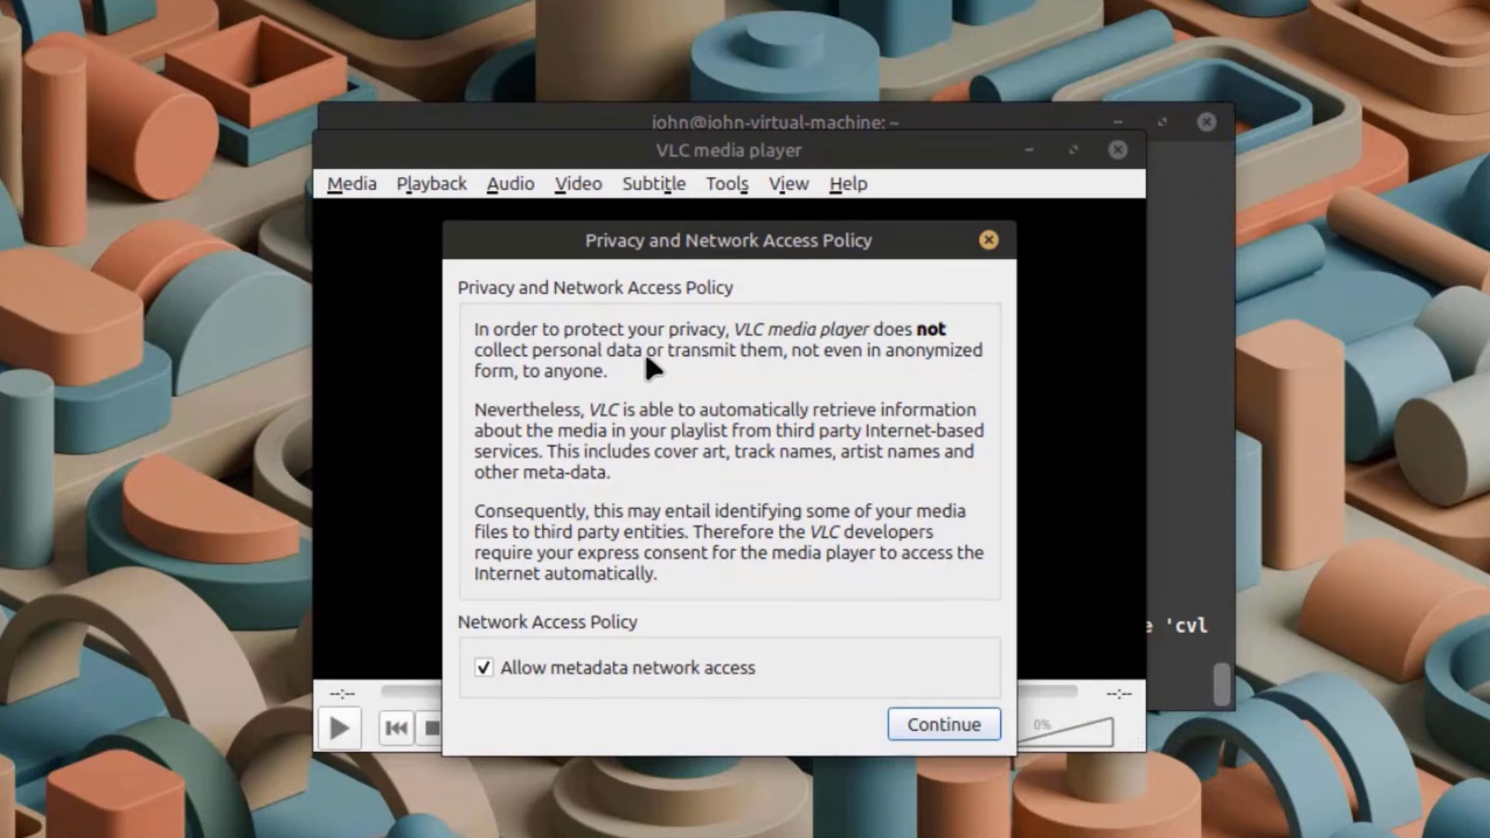
Accept VLC's privacy and network access policy with metadata network access allowed, and close the player
{"action": "left_click", "coordinate": [922, 733]}
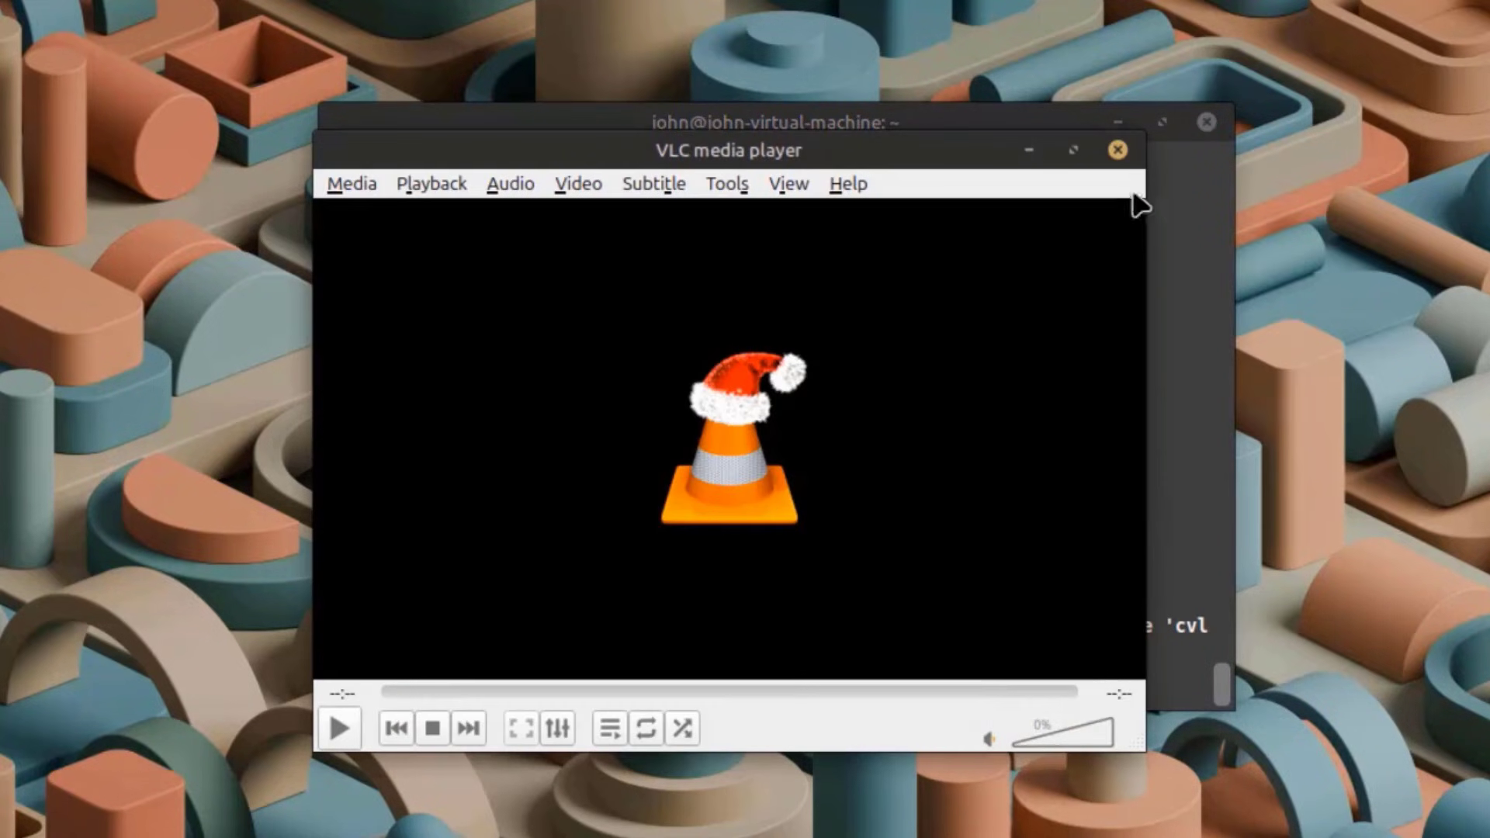
{"action": "left_click", "coordinate": [1116, 148]}
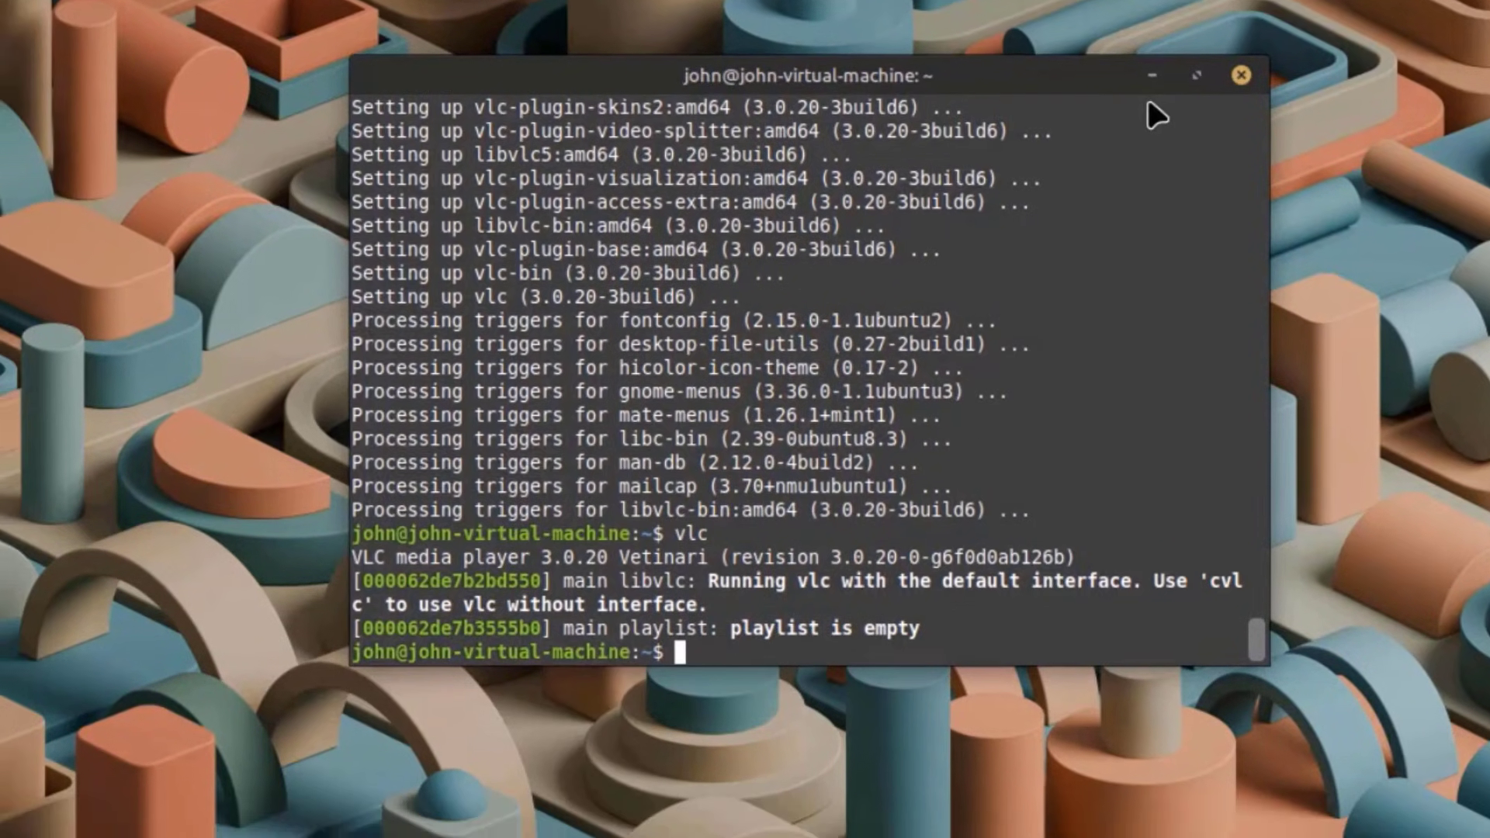
Launch Backup Tool, view the restore options for personal data, and return to its main page
{"action": "key", "text": "super"}
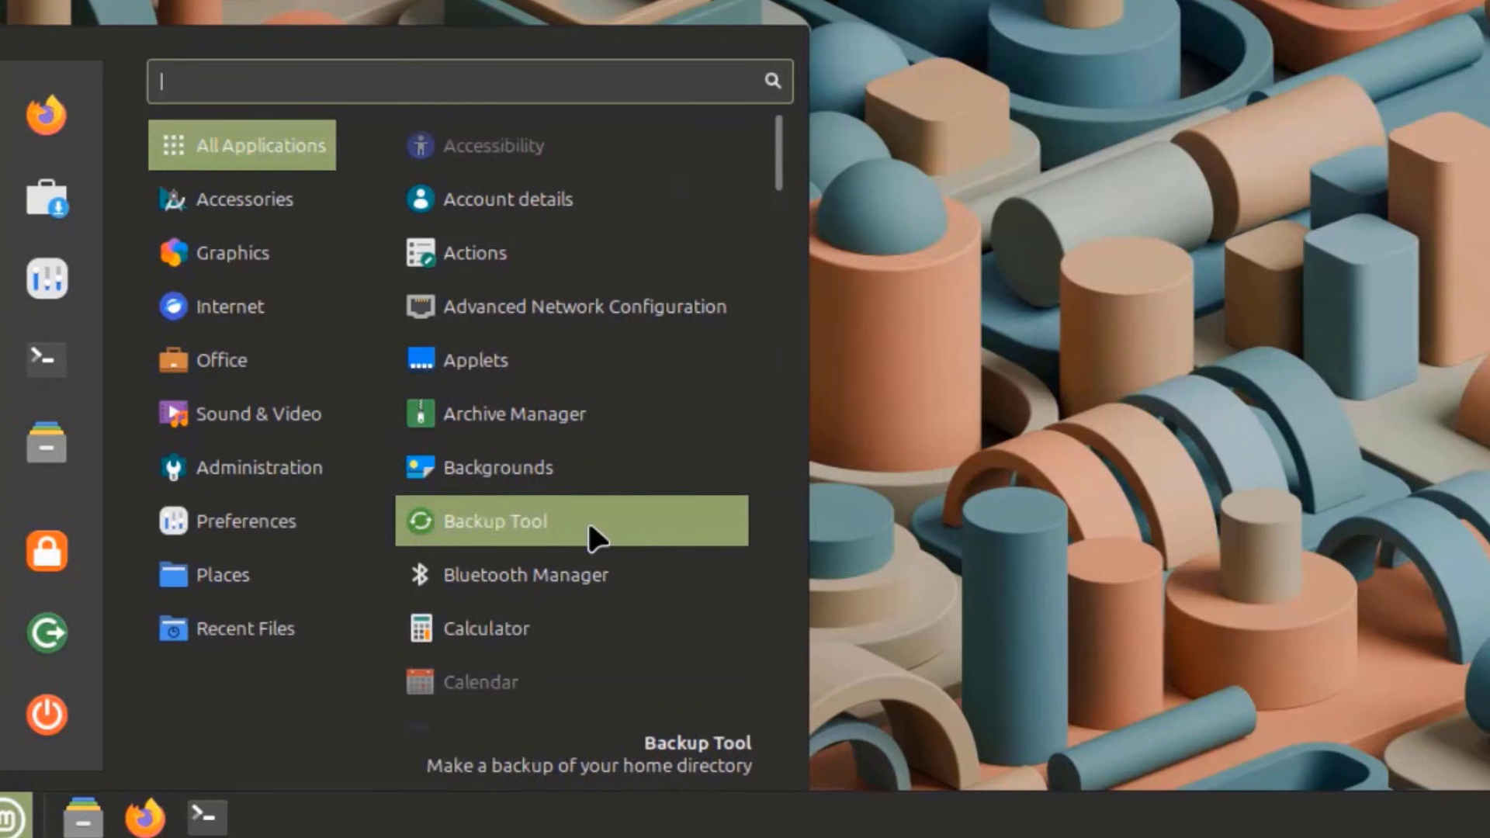
{"action": "left_click", "coordinate": [590, 535]}
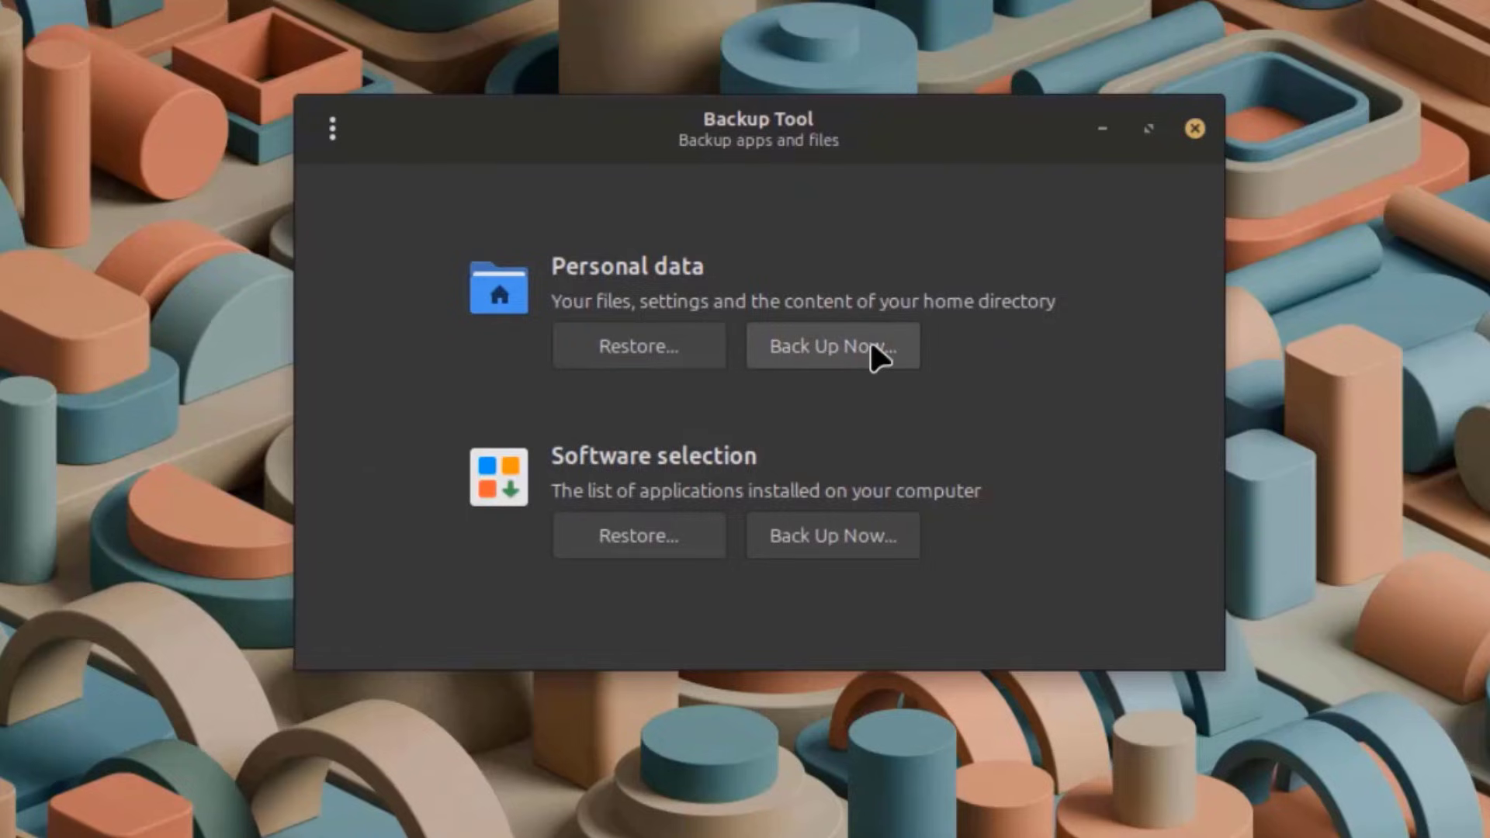
{"action": "left_click", "coordinate": [678, 351]}
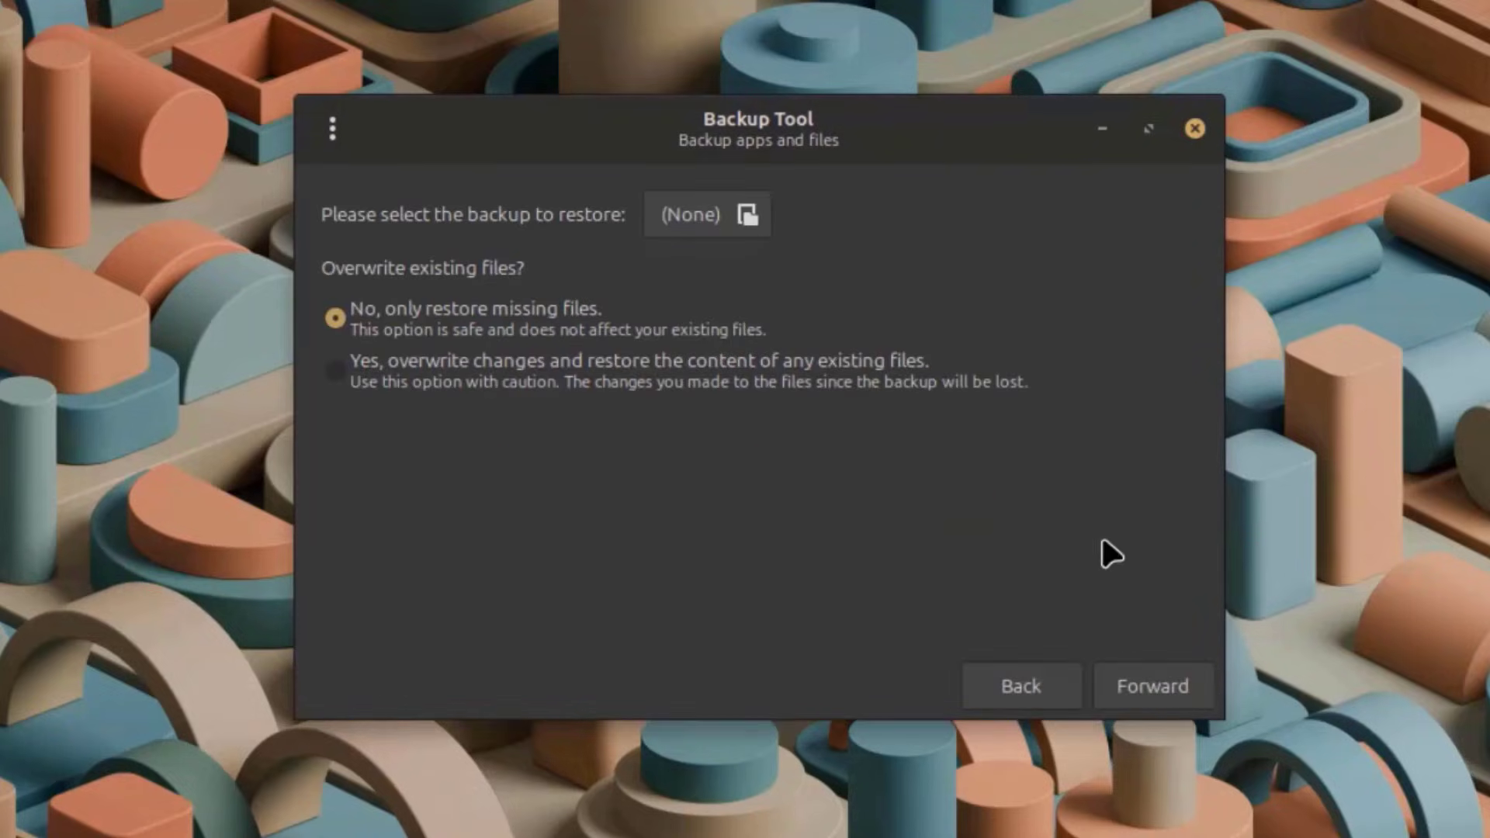
{"action": "left_click", "coordinate": [1024, 686]}
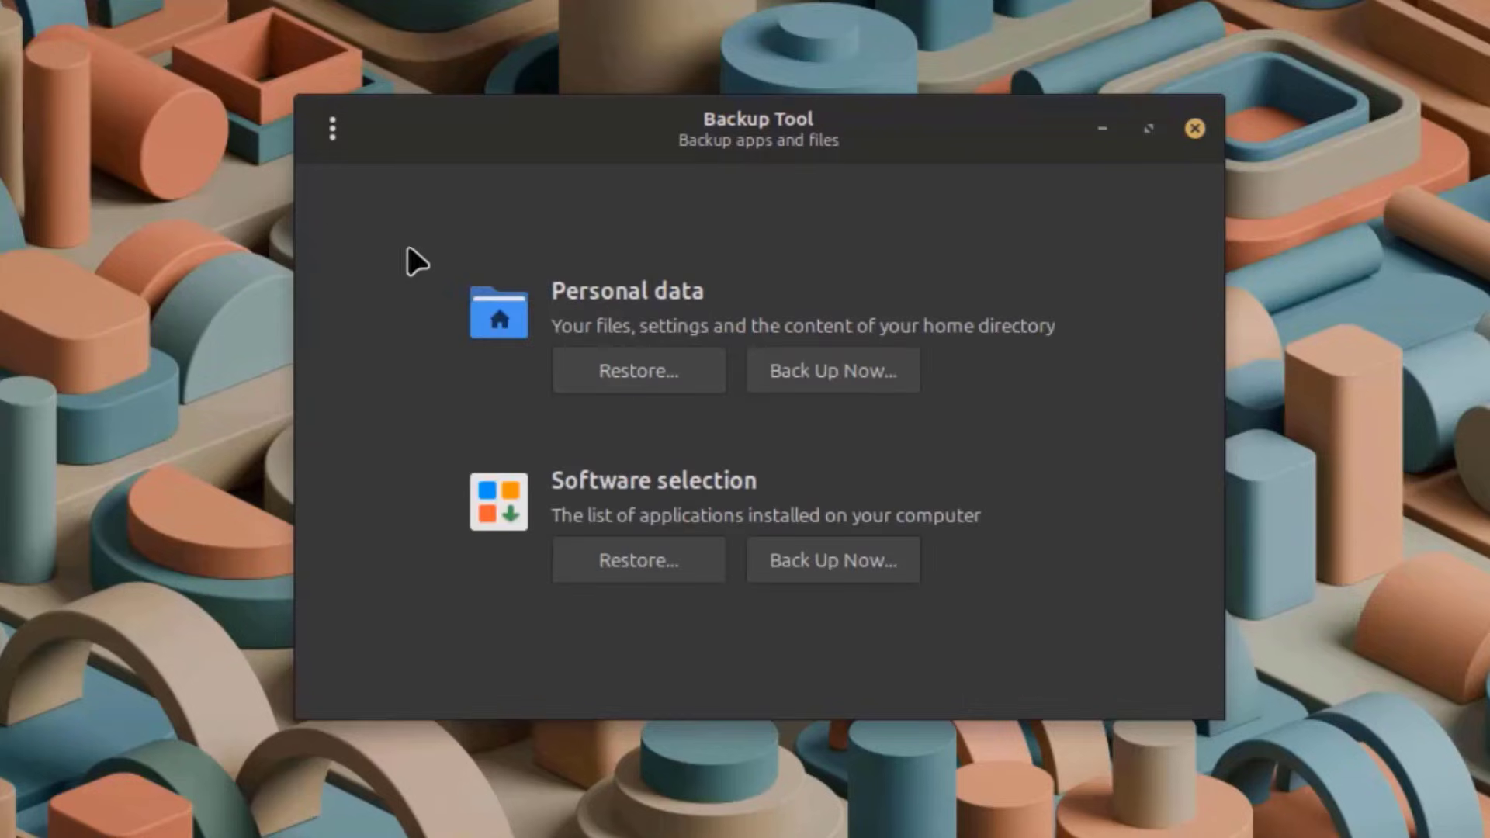
View Backup Tool's version information, and close both the information dialog and Backup Tool
{"action": "left_click", "coordinate": [334, 129]}
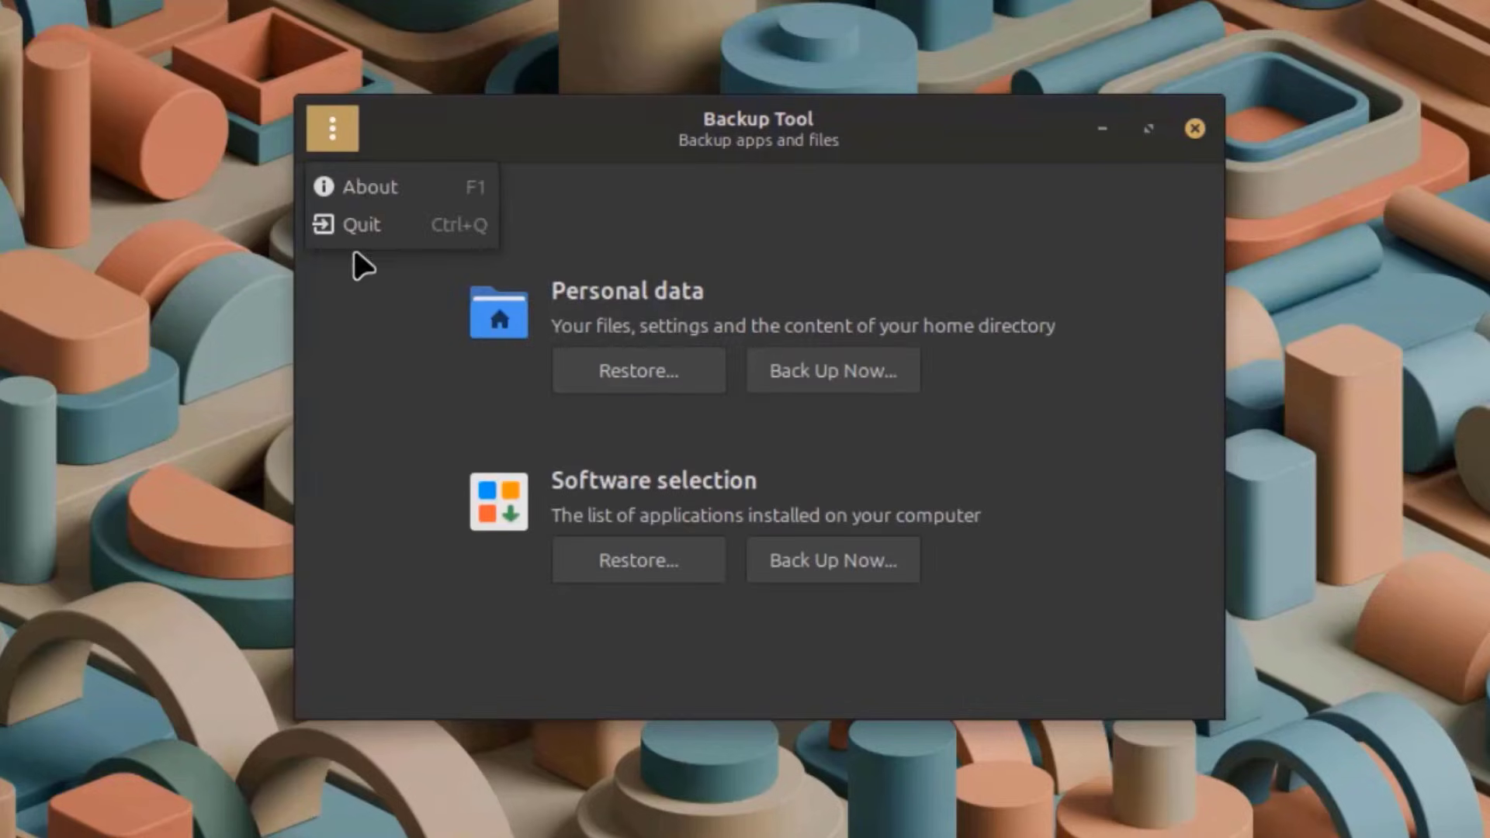
{"action": "left_click", "coordinate": [374, 187]}
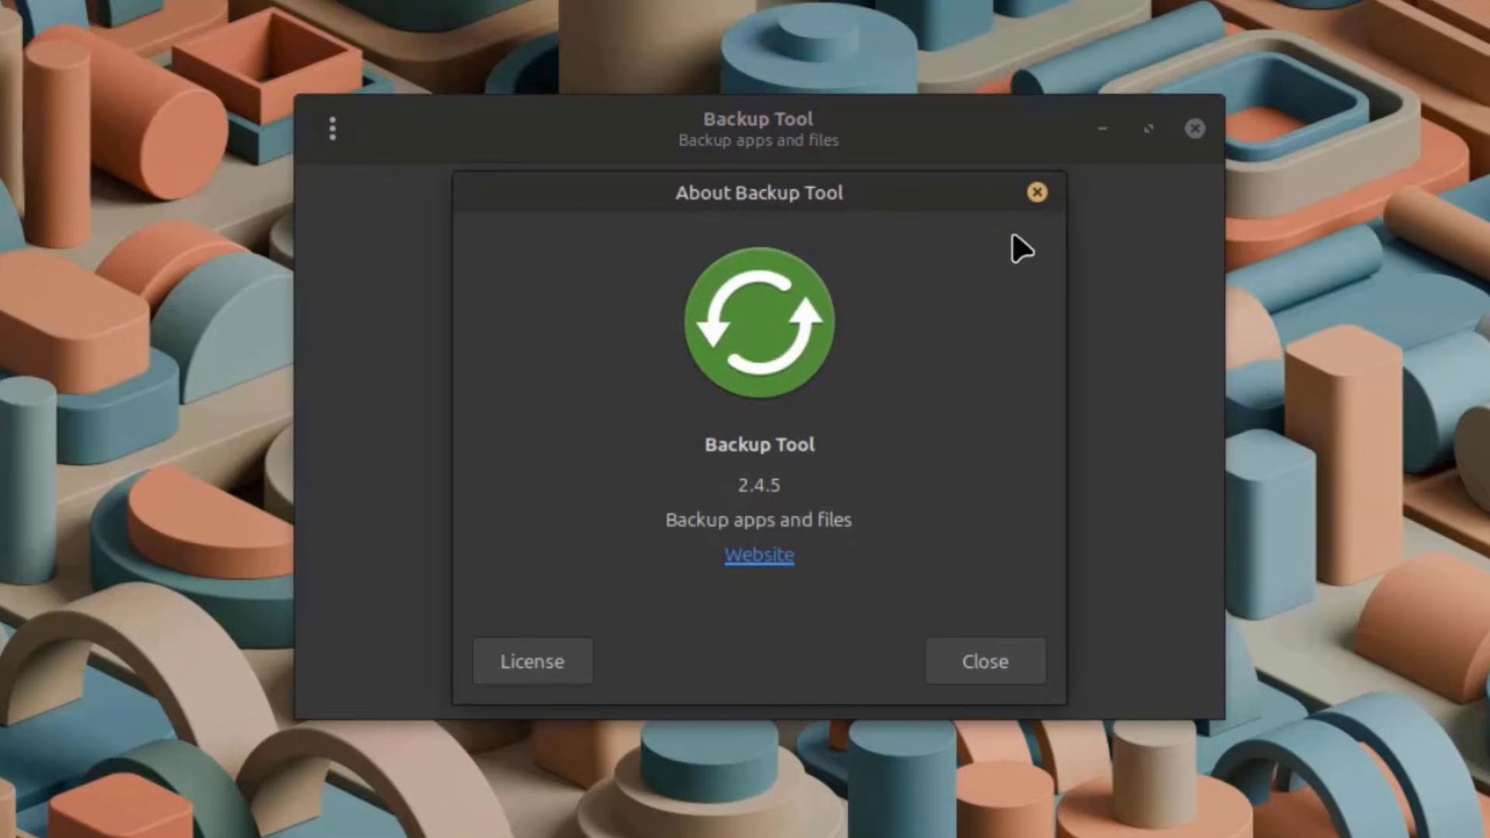
{"action": "left_click", "coordinate": [1037, 193]}
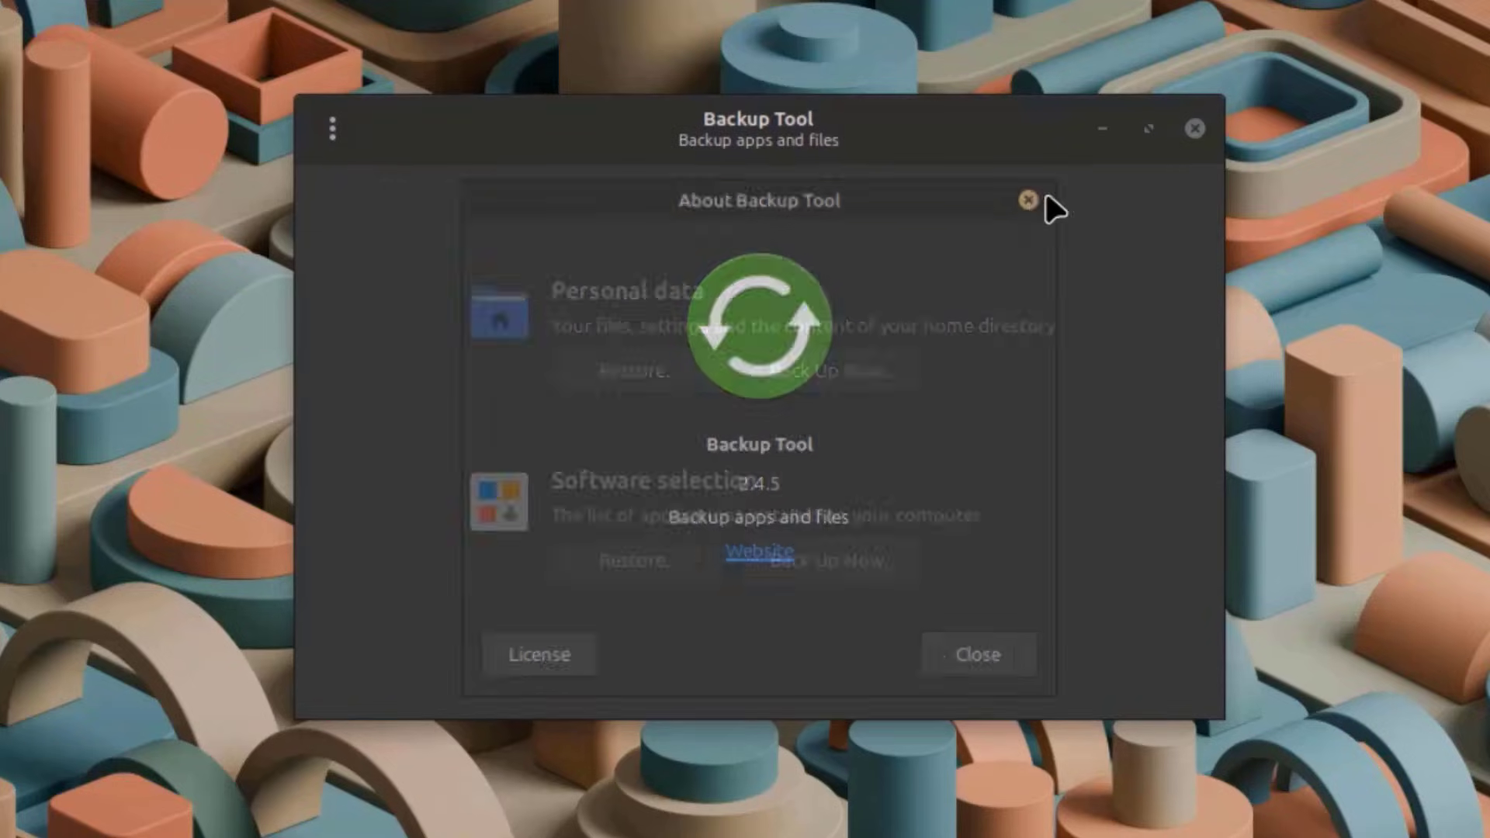
{"action": "left_click", "coordinate": [1199, 132]}
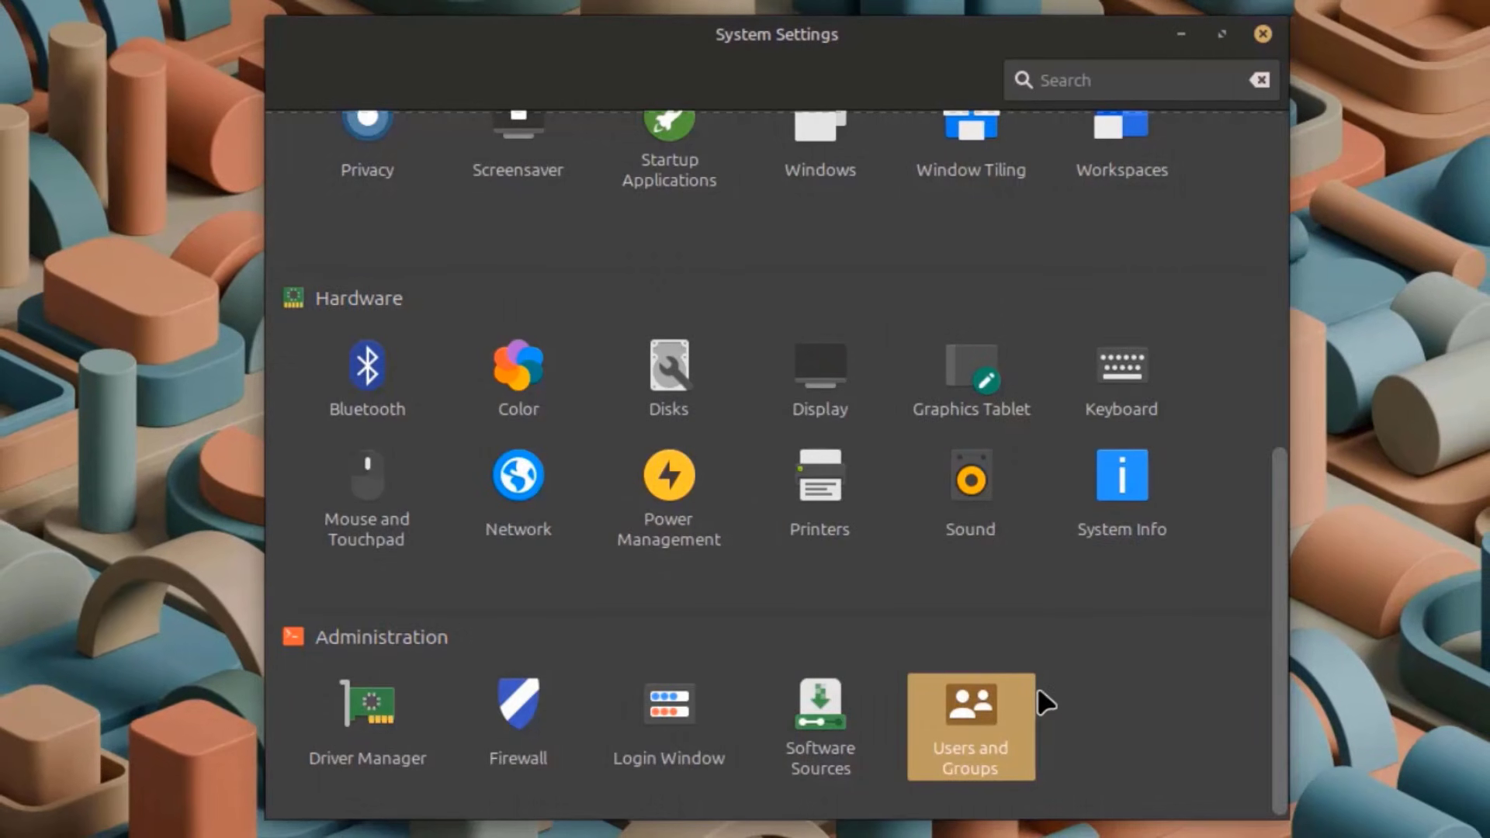
Open Users and Groups from System Settings, authenticate with the account password, and select the existing user
{"action": "left_click", "coordinate": [971, 685]}
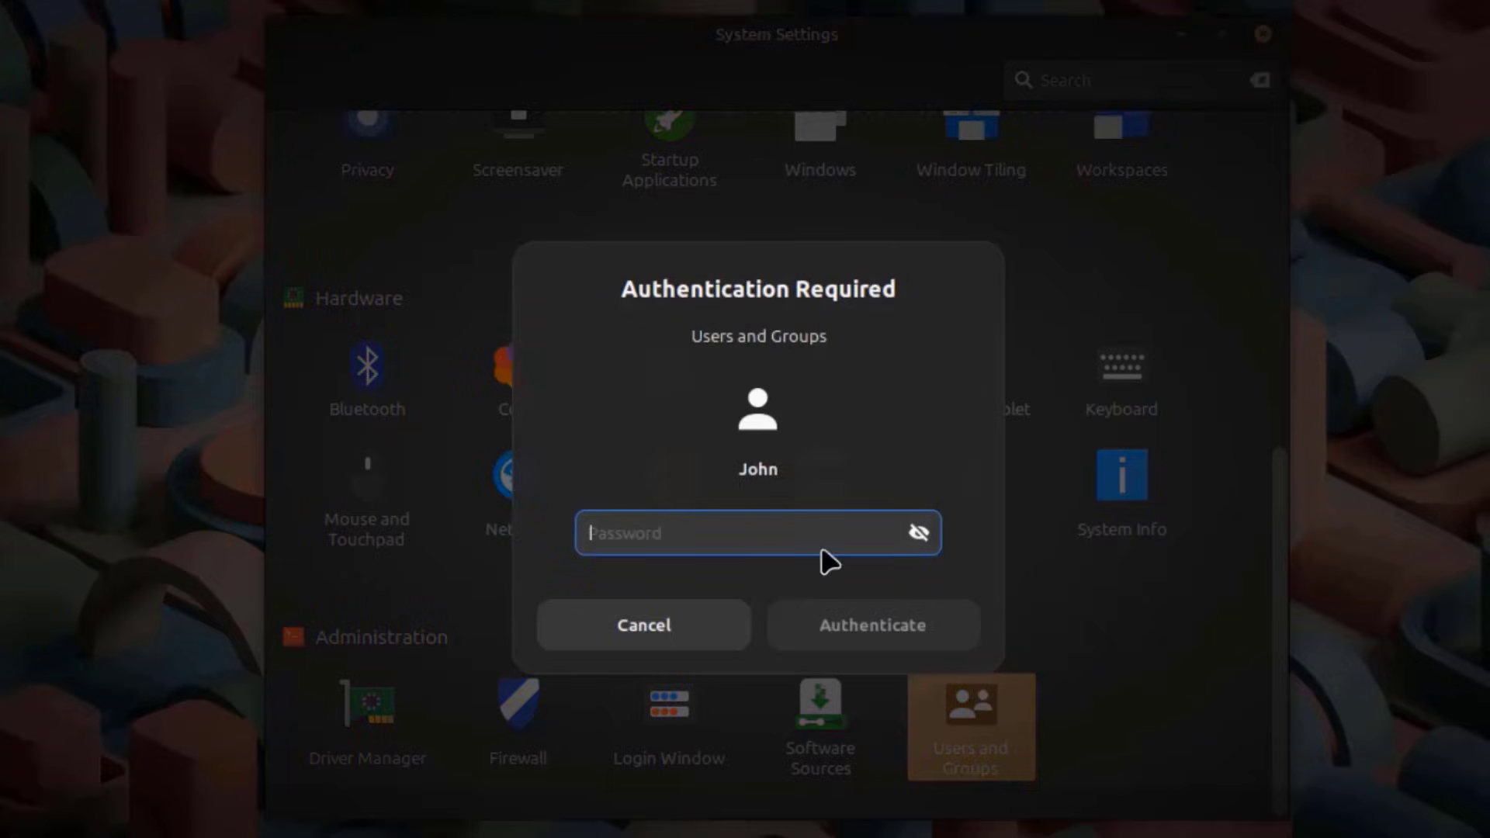
{"action": "key", "text": "Escape"}
{"action": "left_click", "coordinate": [415, 233]}
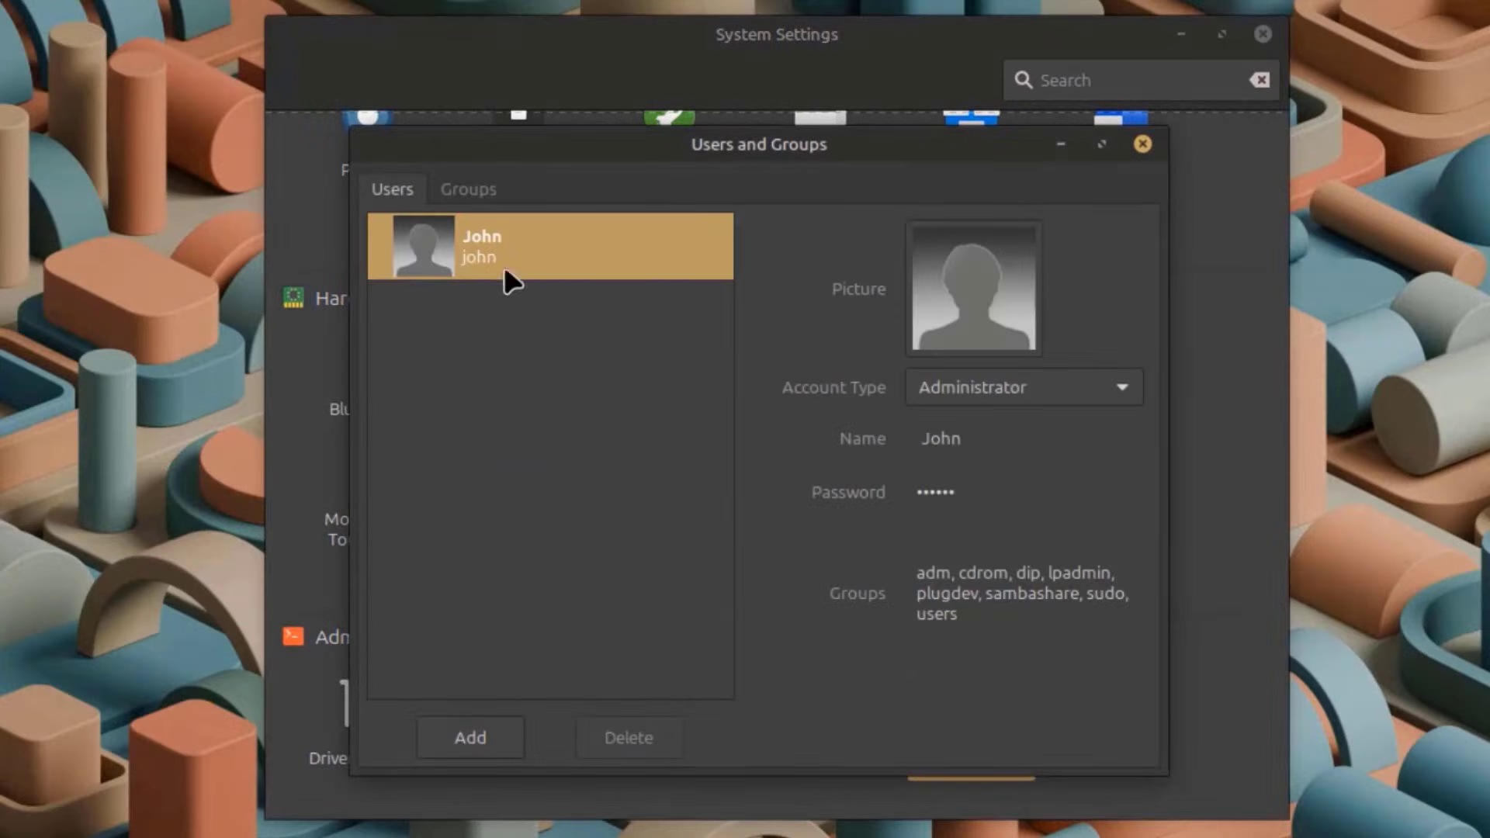
Add a Standard user account with the new user's full name and username, and select it in the user list
{"action": "left_click", "coordinate": [490, 743]}
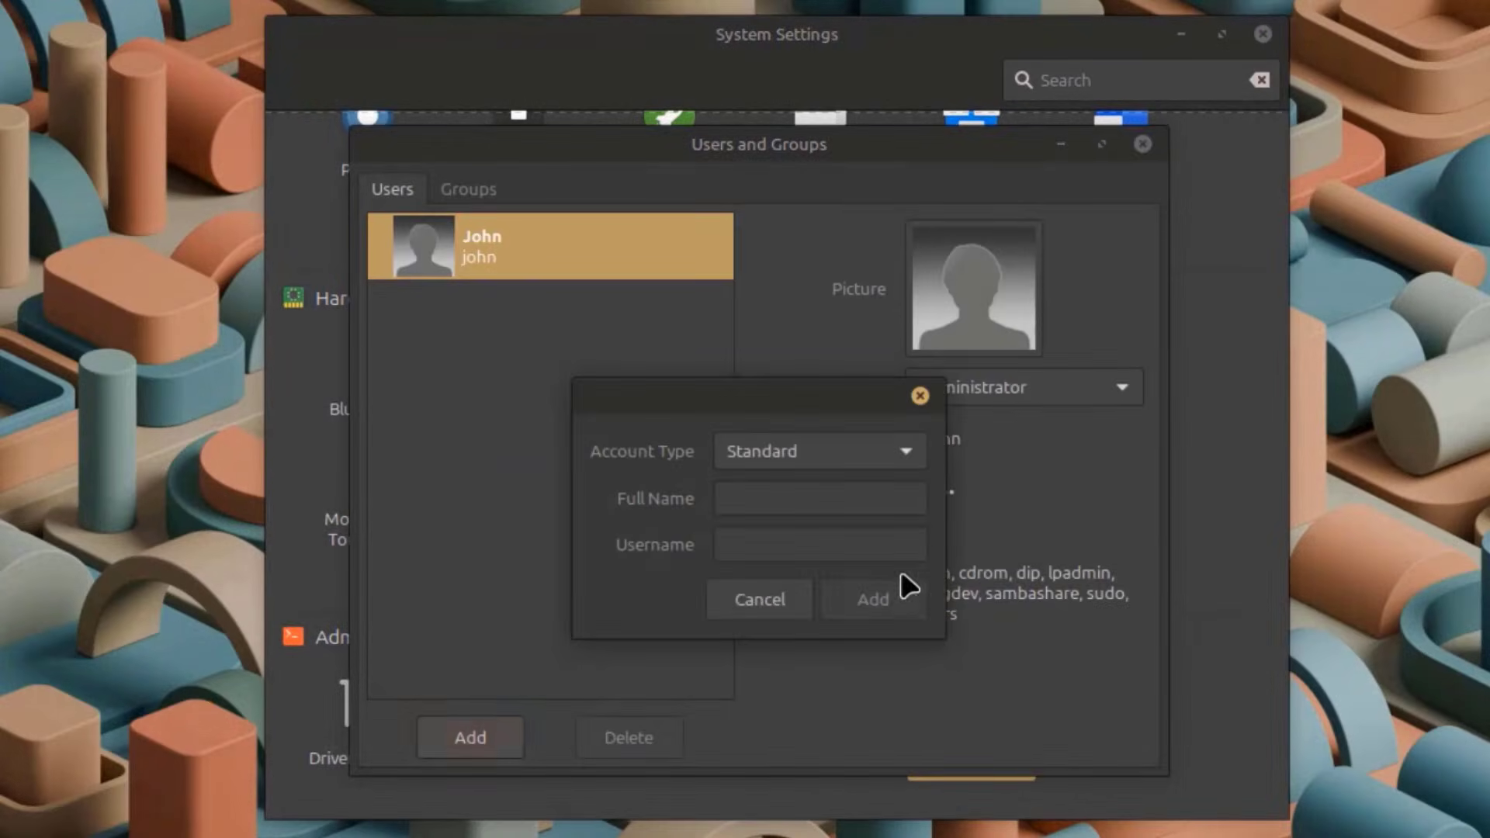
{"action": "left_click", "coordinate": [852, 461]}
{"action": "left_click", "coordinate": [808, 506]}
{"action": "type", "text": "tom"}
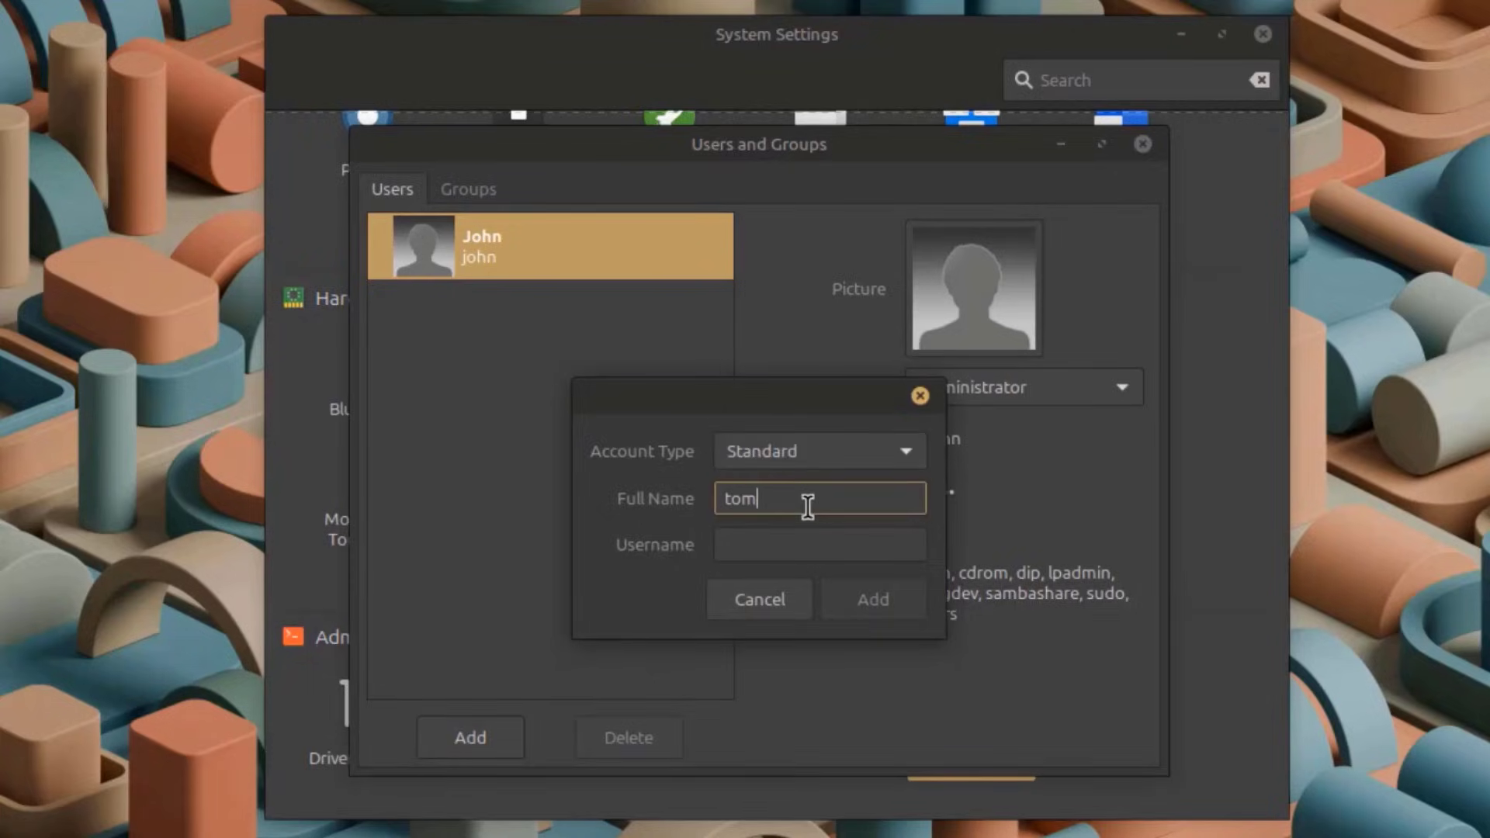
{"action": "left_click", "coordinate": [784, 545]}
{"action": "type", "text": "tom"}
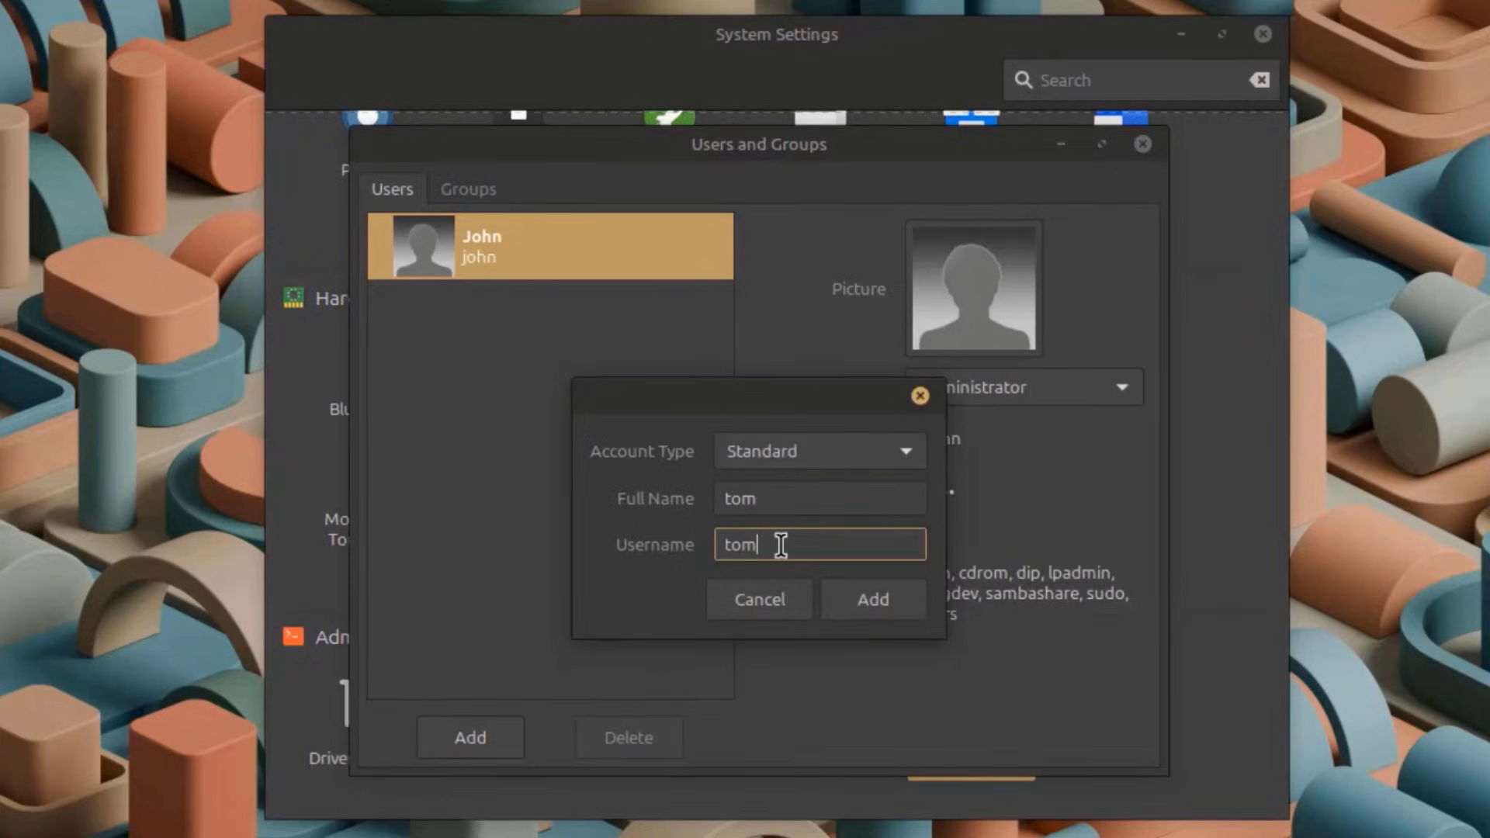
{"action": "left_click", "coordinate": [866, 599]}
{"action": "left_click", "coordinate": [513, 323]}
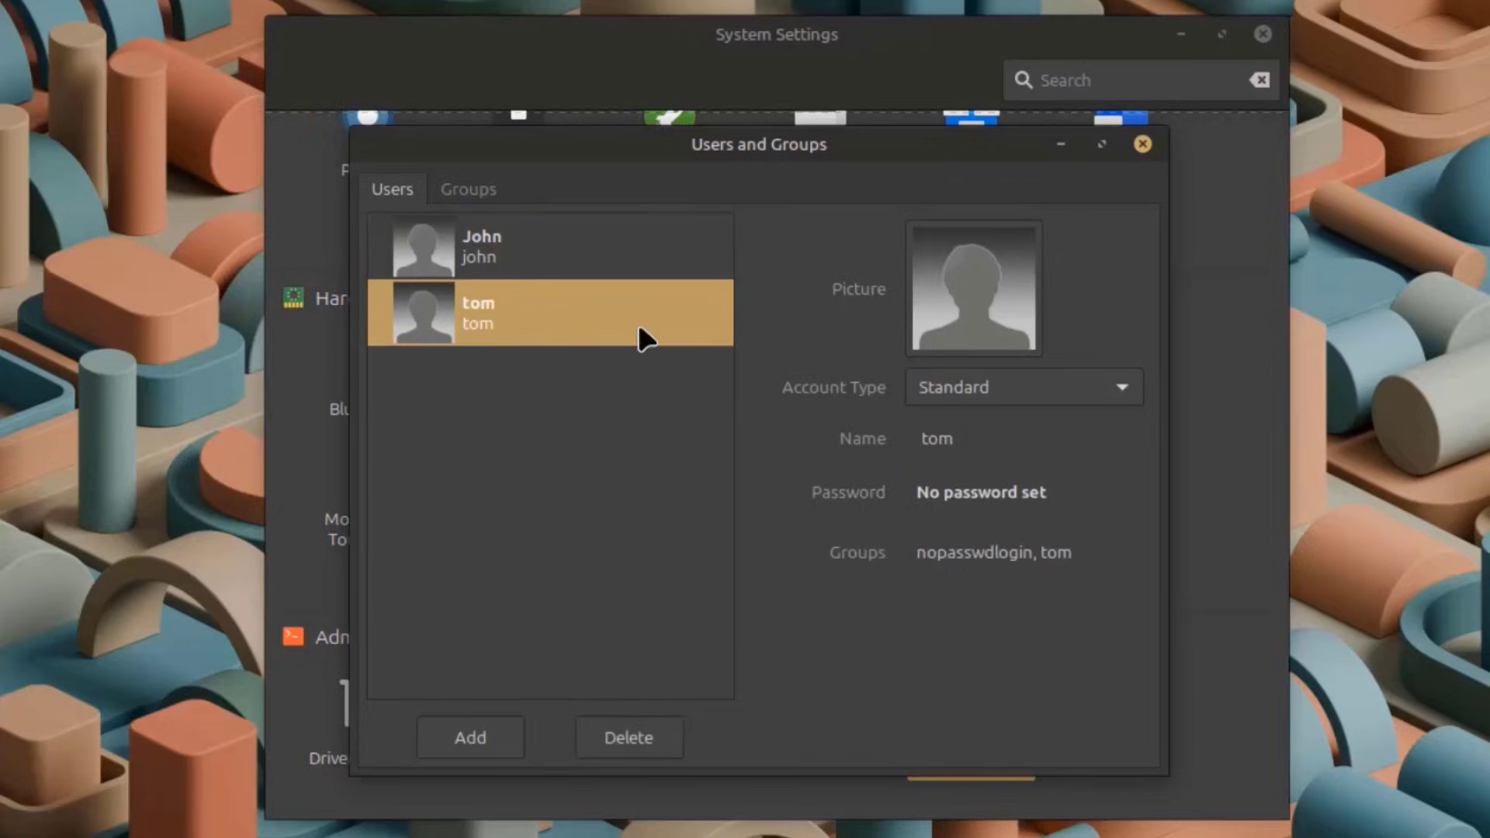
Examine the list of system groups in Users and Groups, selecting the adm and bluetooth entries
{"action": "left_click", "coordinate": [500, 194]}
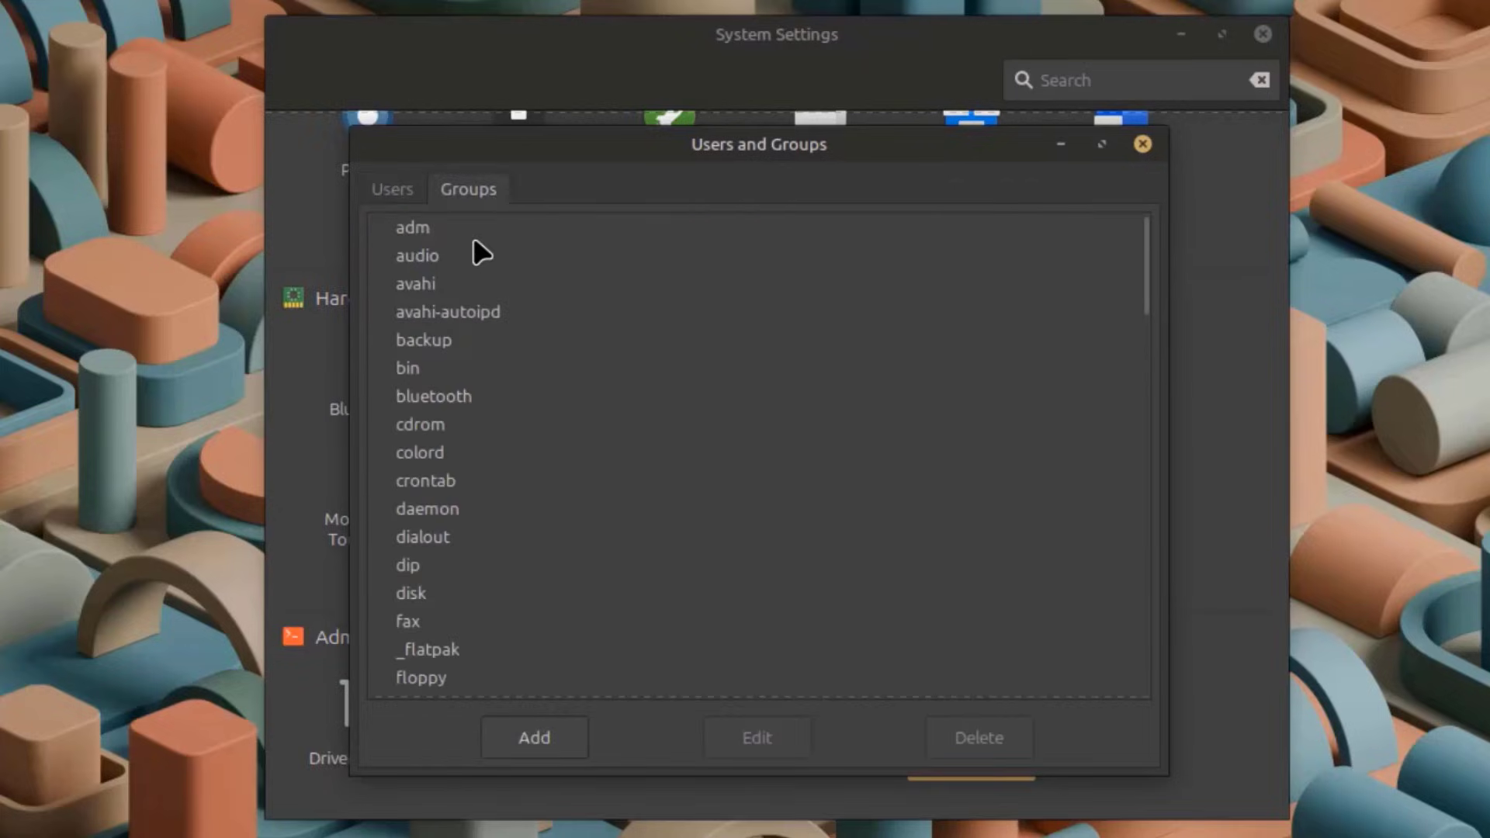
{"action": "left_click", "coordinate": [421, 228]}
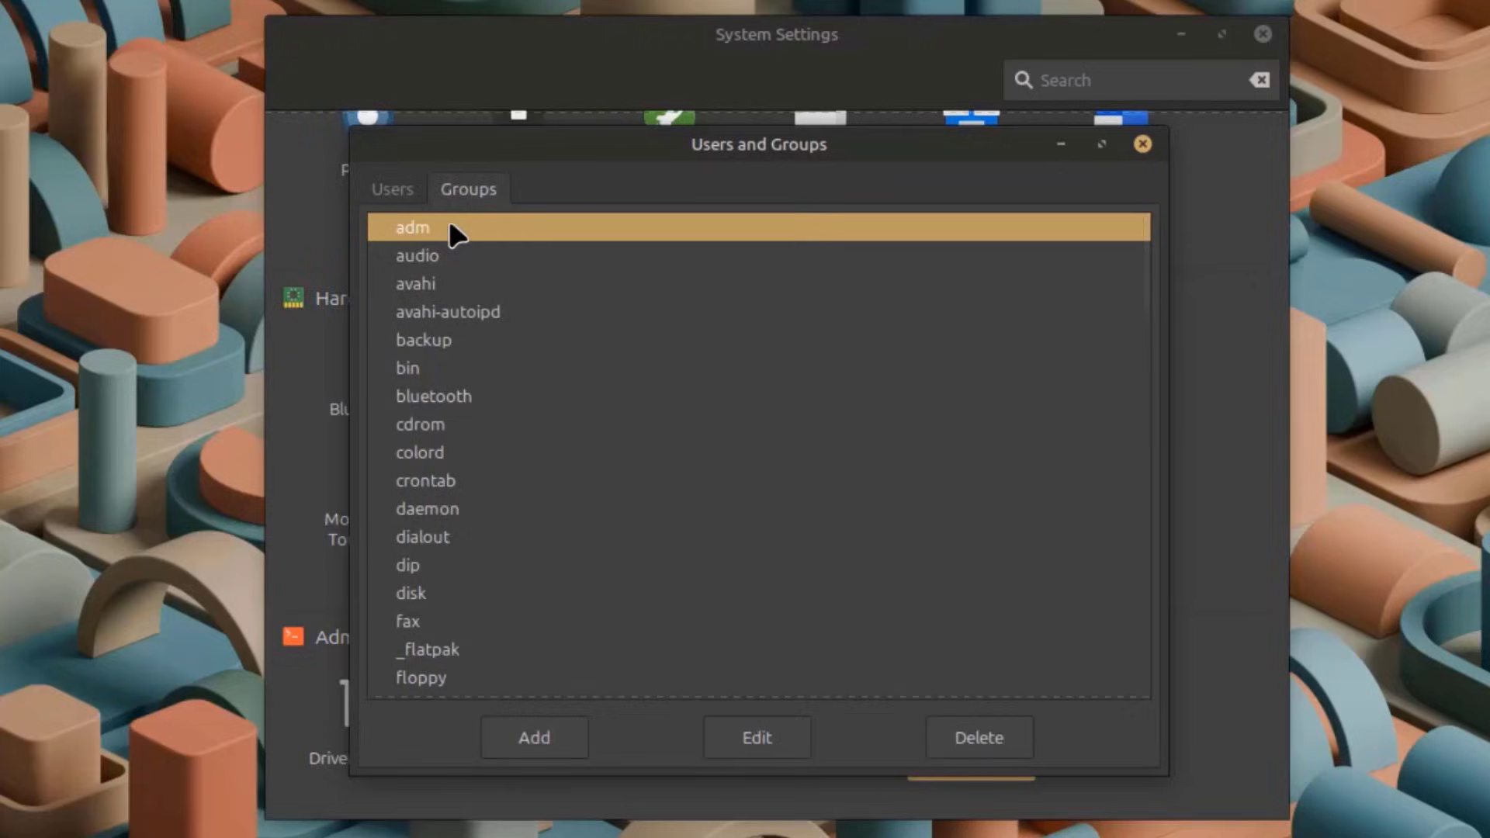
{"action": "left_click", "coordinate": [413, 391]}
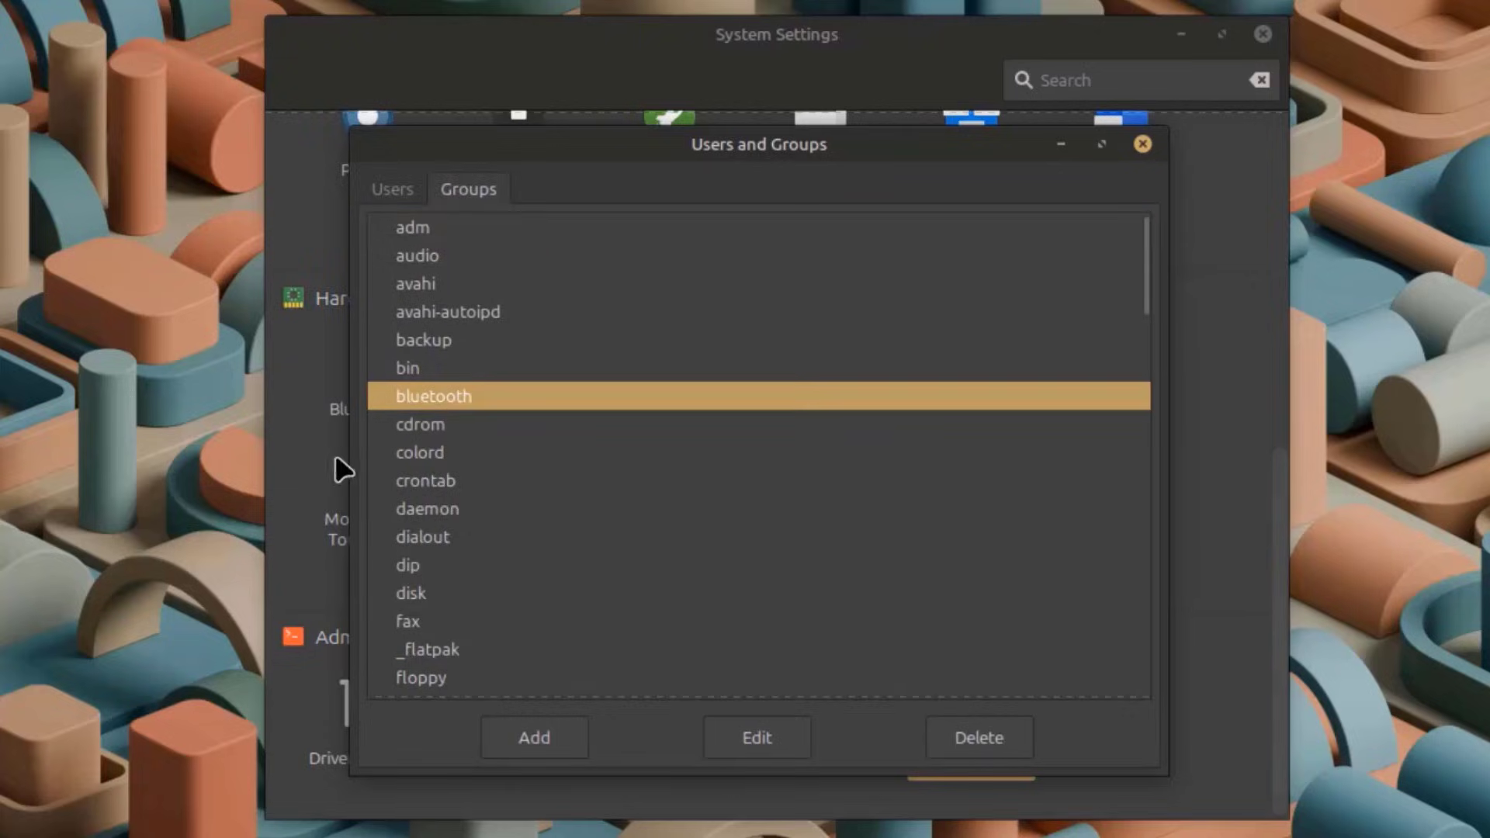
{"action": "left_click", "coordinate": [393, 539]}
{"action": "left_click", "coordinate": [420, 228]}
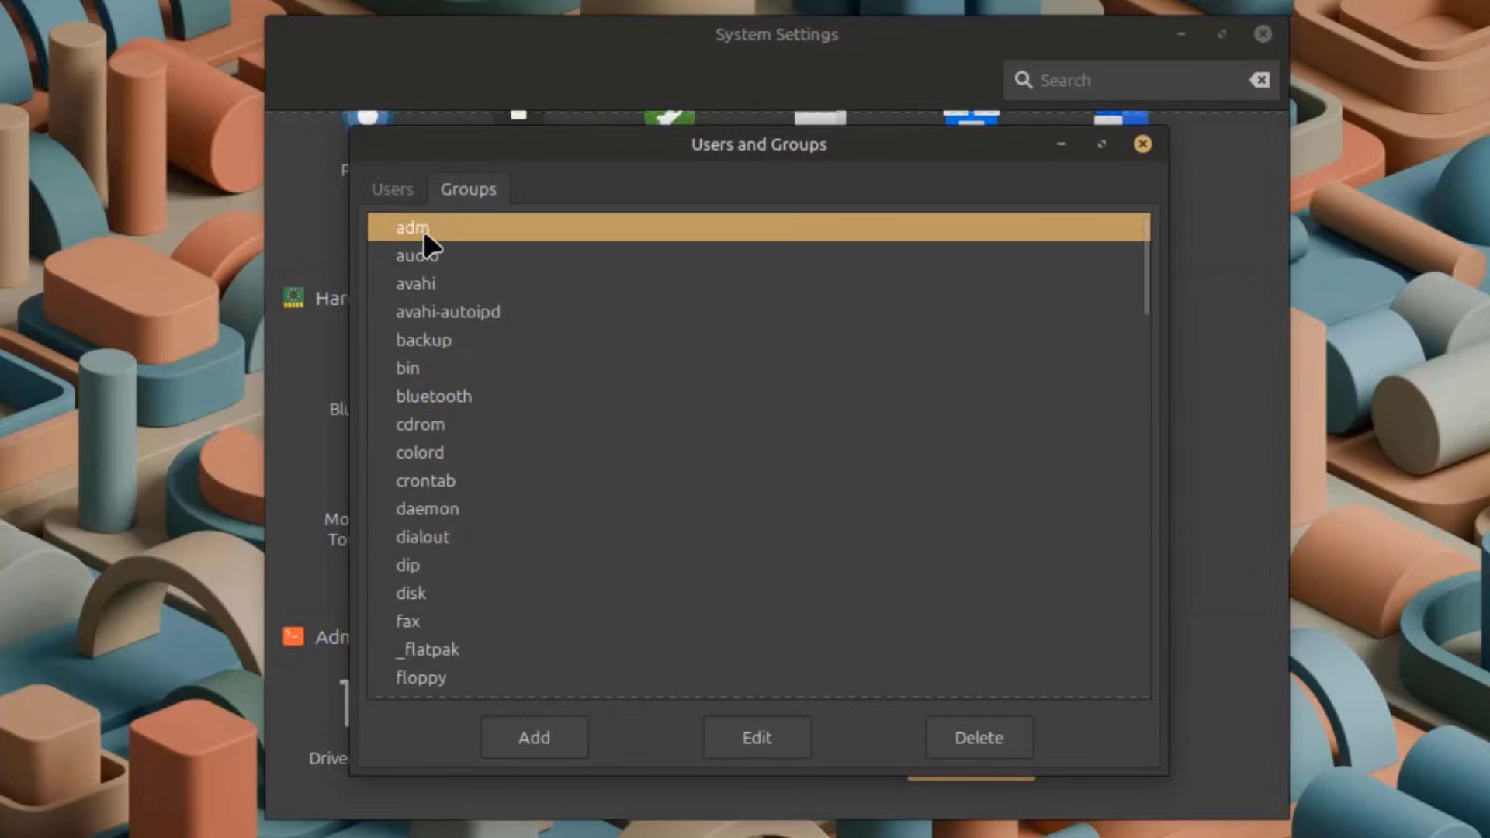
Add the new user to the audio, avahi-autoipd, bin, cdrom, colord, daemon, dip and disk groups, and close Users and Groups
{"action": "left_click", "coordinate": [411, 190]}
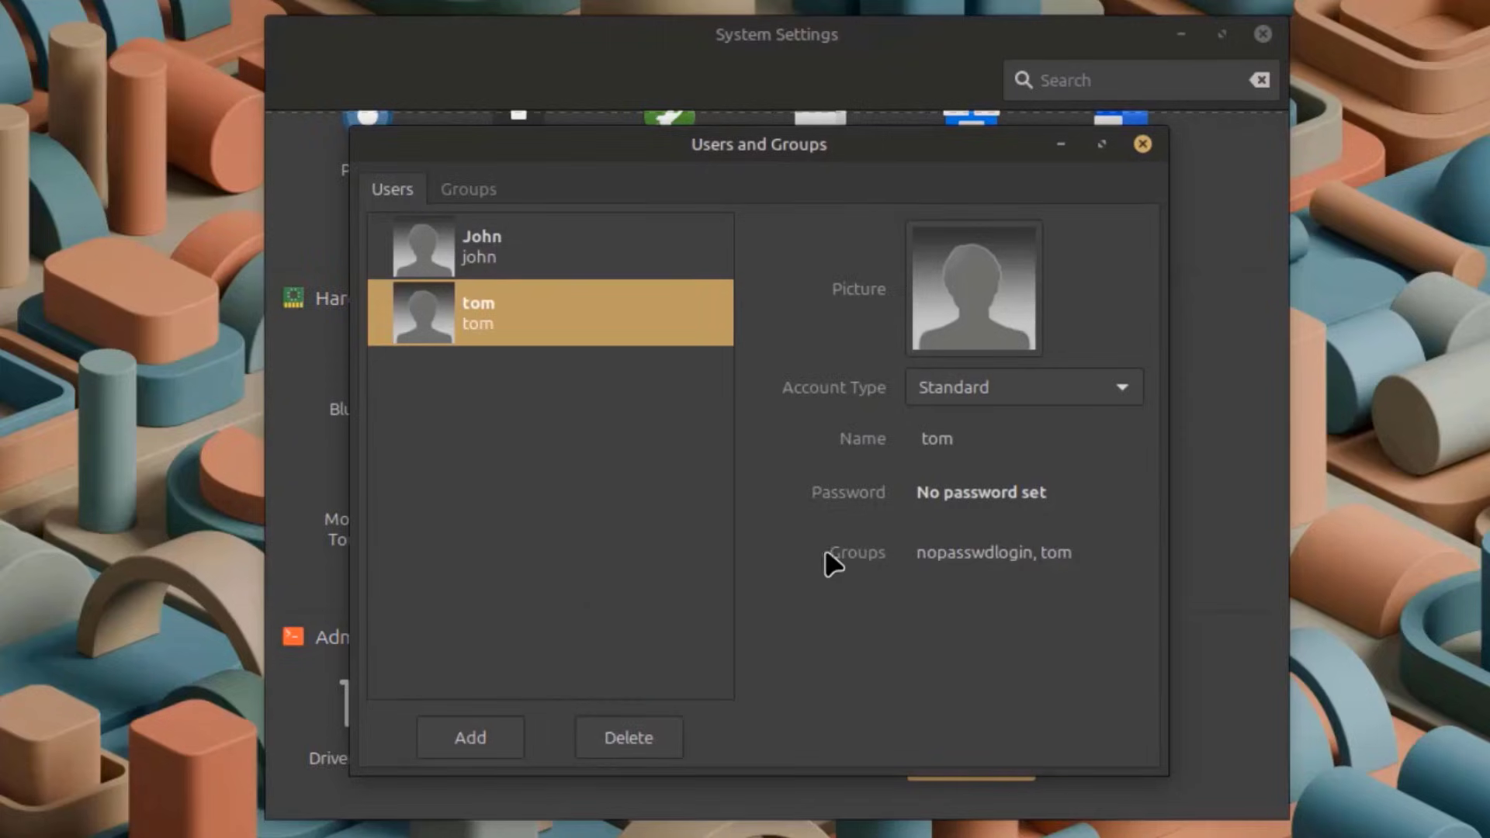
{"action": "left_click", "coordinate": [982, 547]}
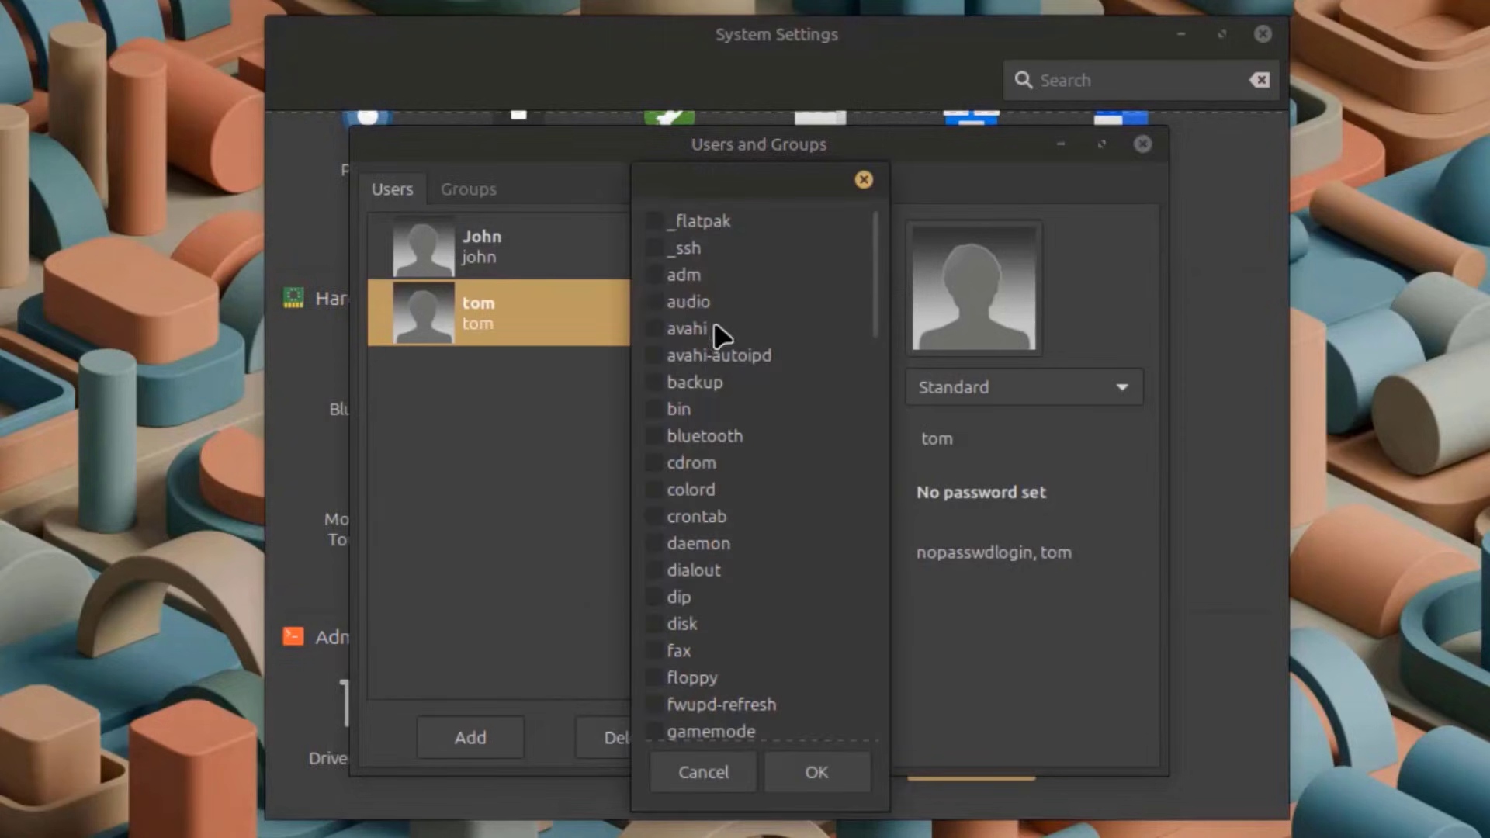
{"action": "left_click", "coordinate": [663, 355]}
{"action": "left_click", "coordinate": [653, 492]}
{"action": "left_click", "coordinate": [655, 543]}
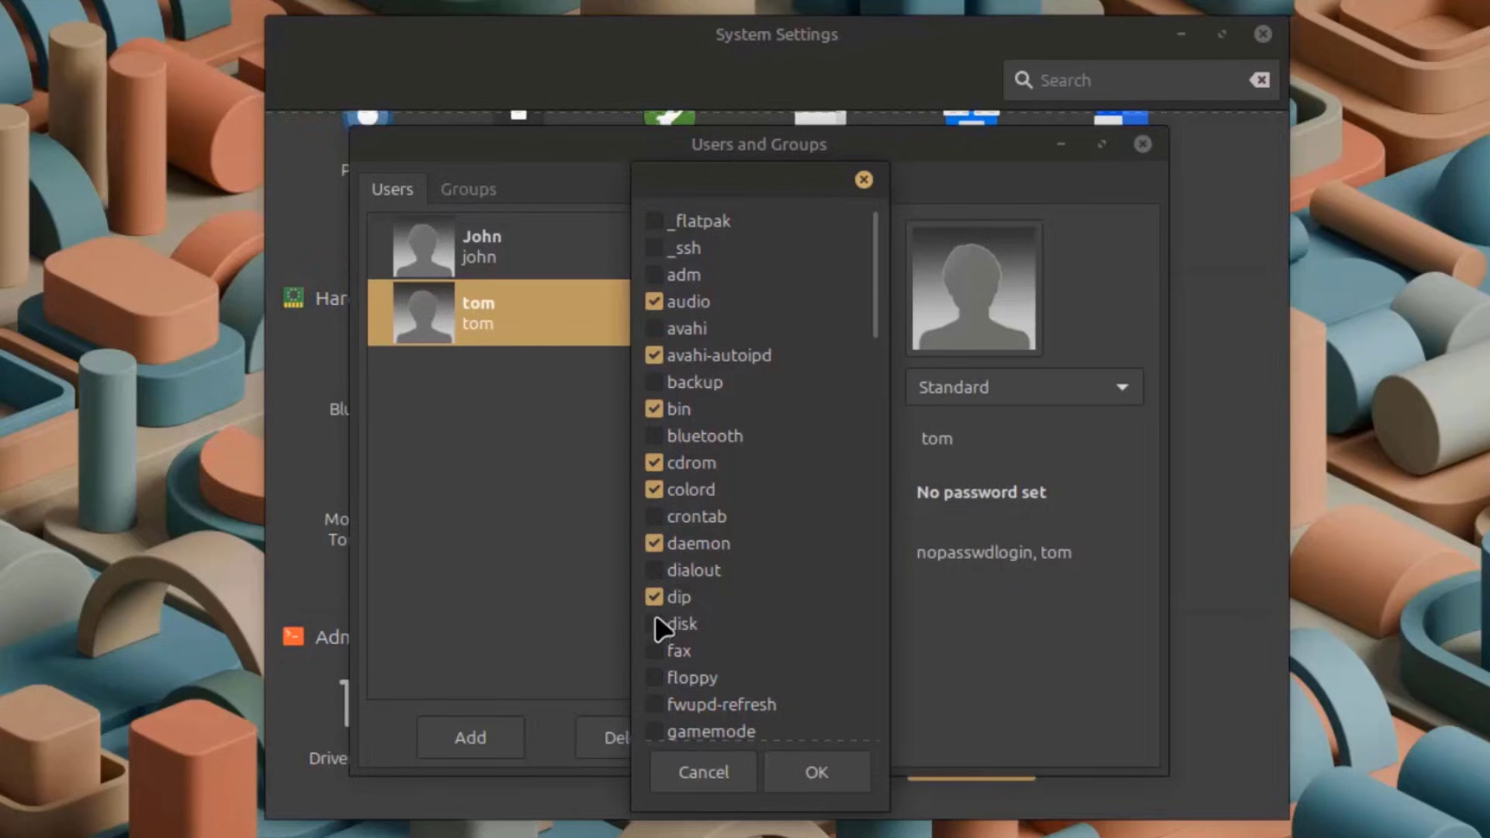
{"action": "left_click", "coordinate": [656, 620]}
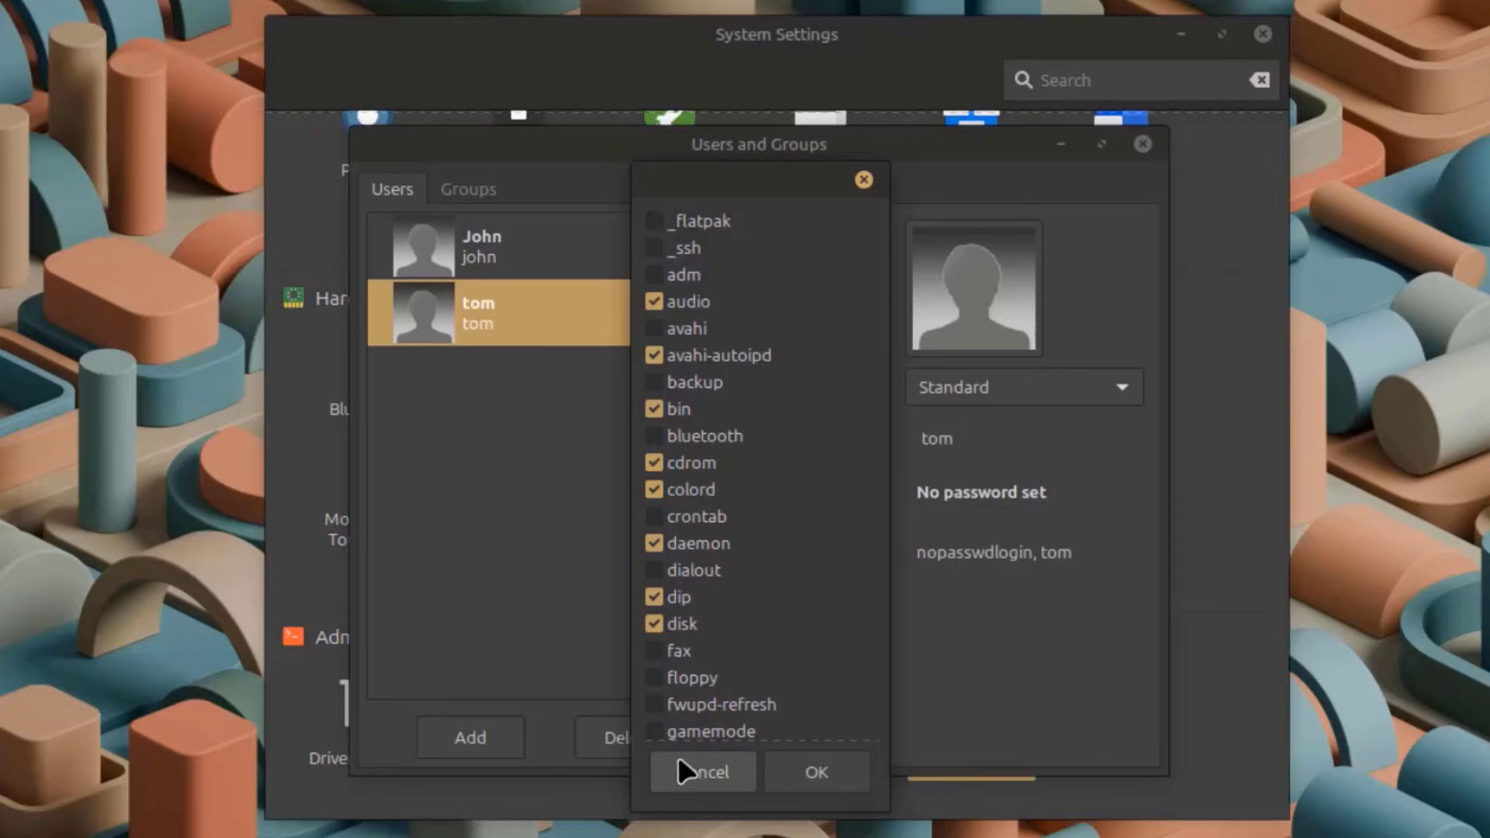
{"action": "left_click", "coordinate": [813, 771]}
{"action": "key", "text": "alt+F4"}
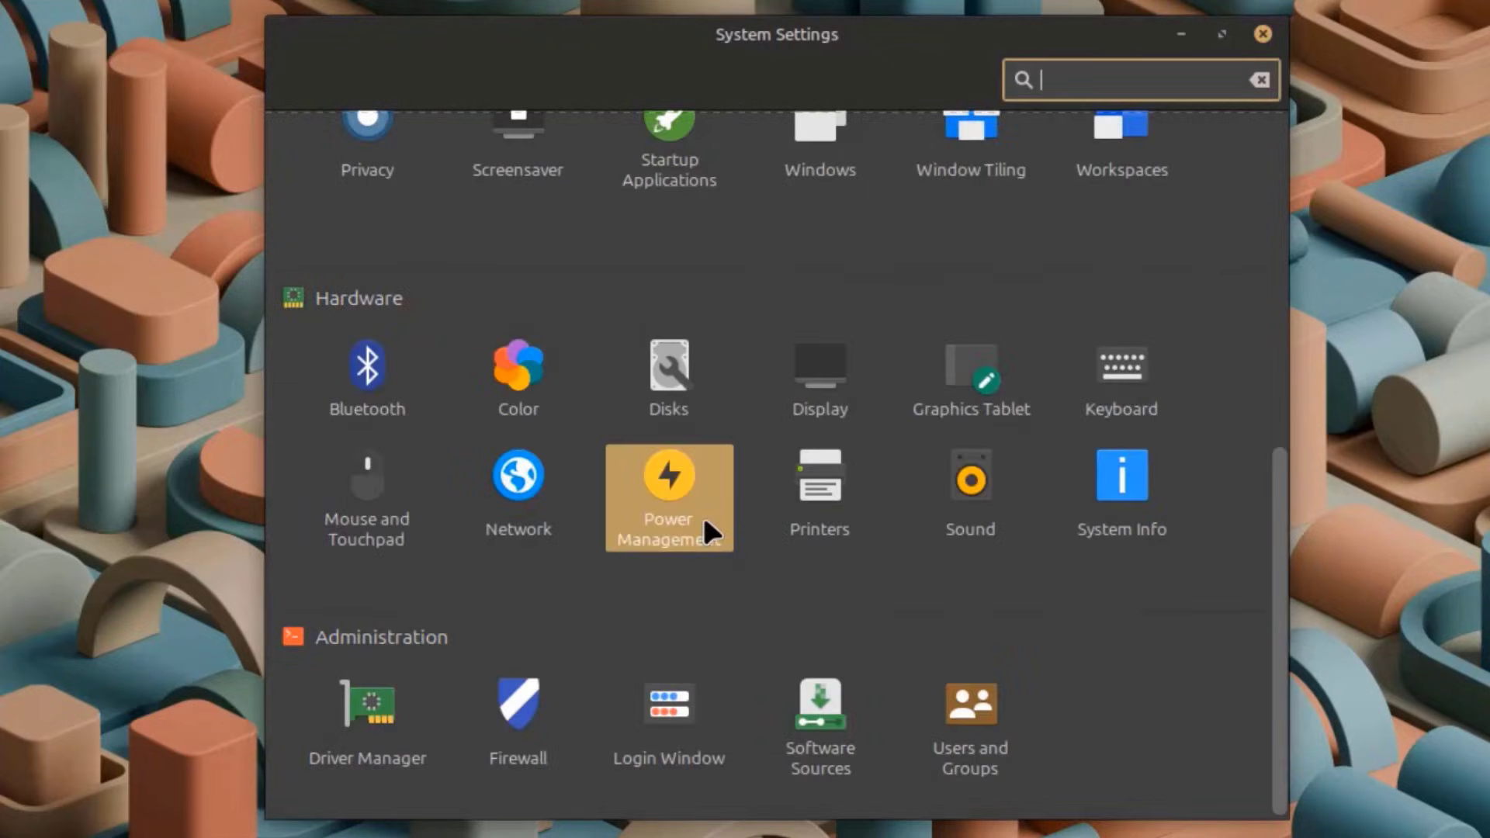
View the Power Management options and close System Settings
{"action": "left_click", "coordinate": [675, 473]}
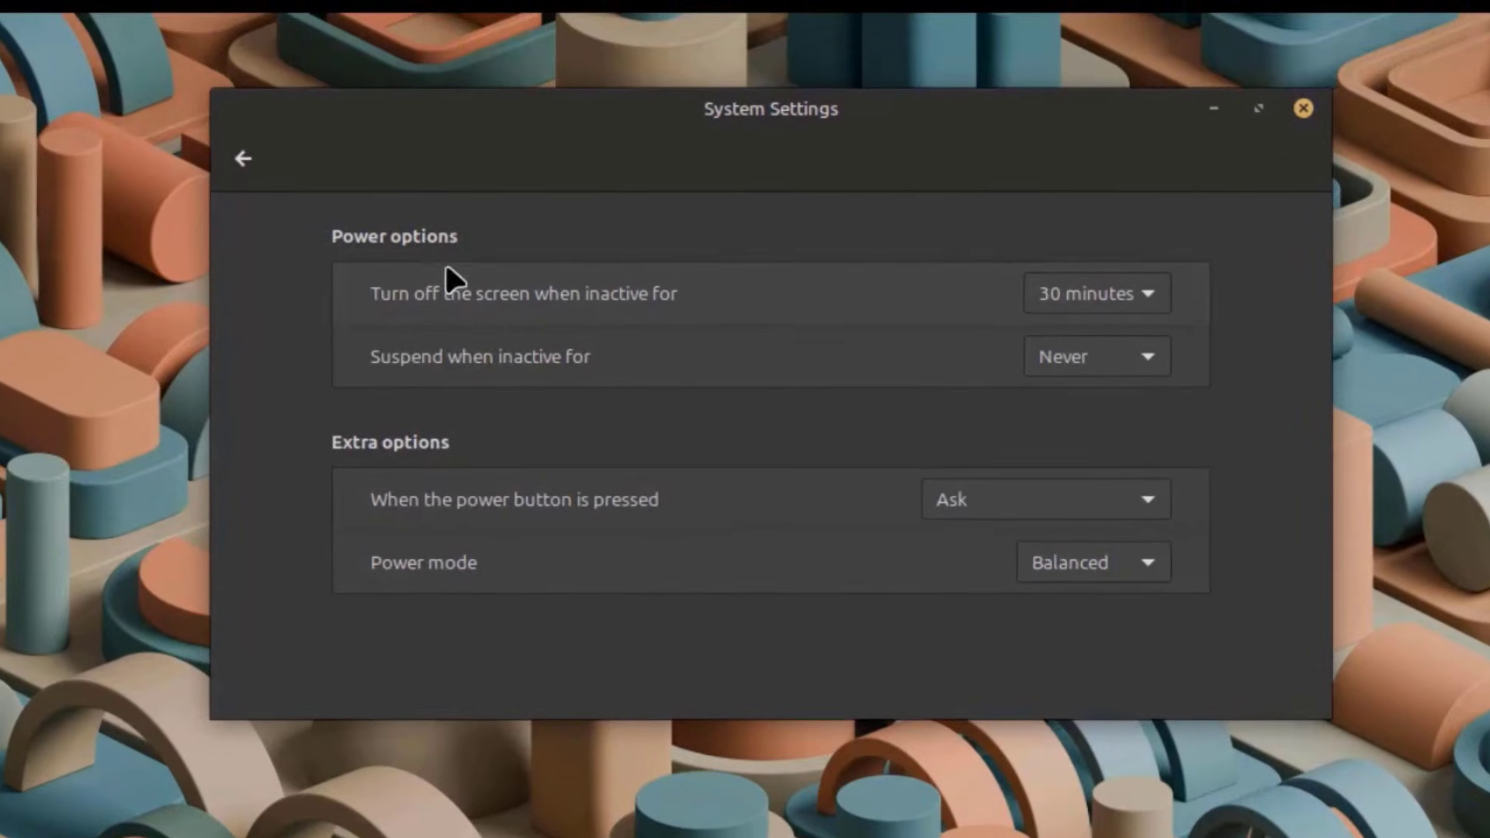
{"action": "key", "text": "alt+F4"}
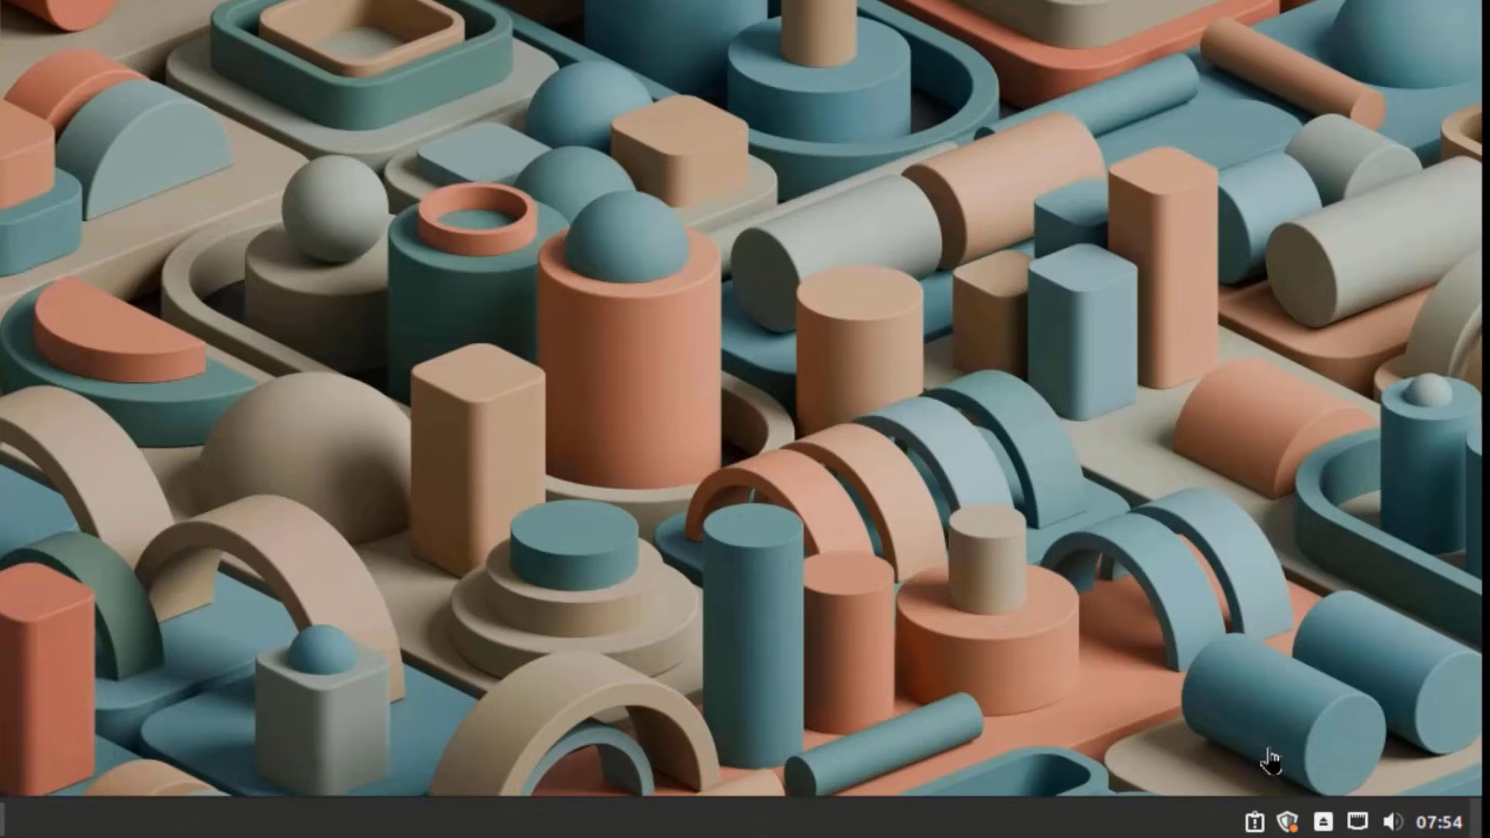
Show the calendar from the panel clock and open its Date and Time Settings
{"action": "left_click", "coordinate": [1440, 824]}
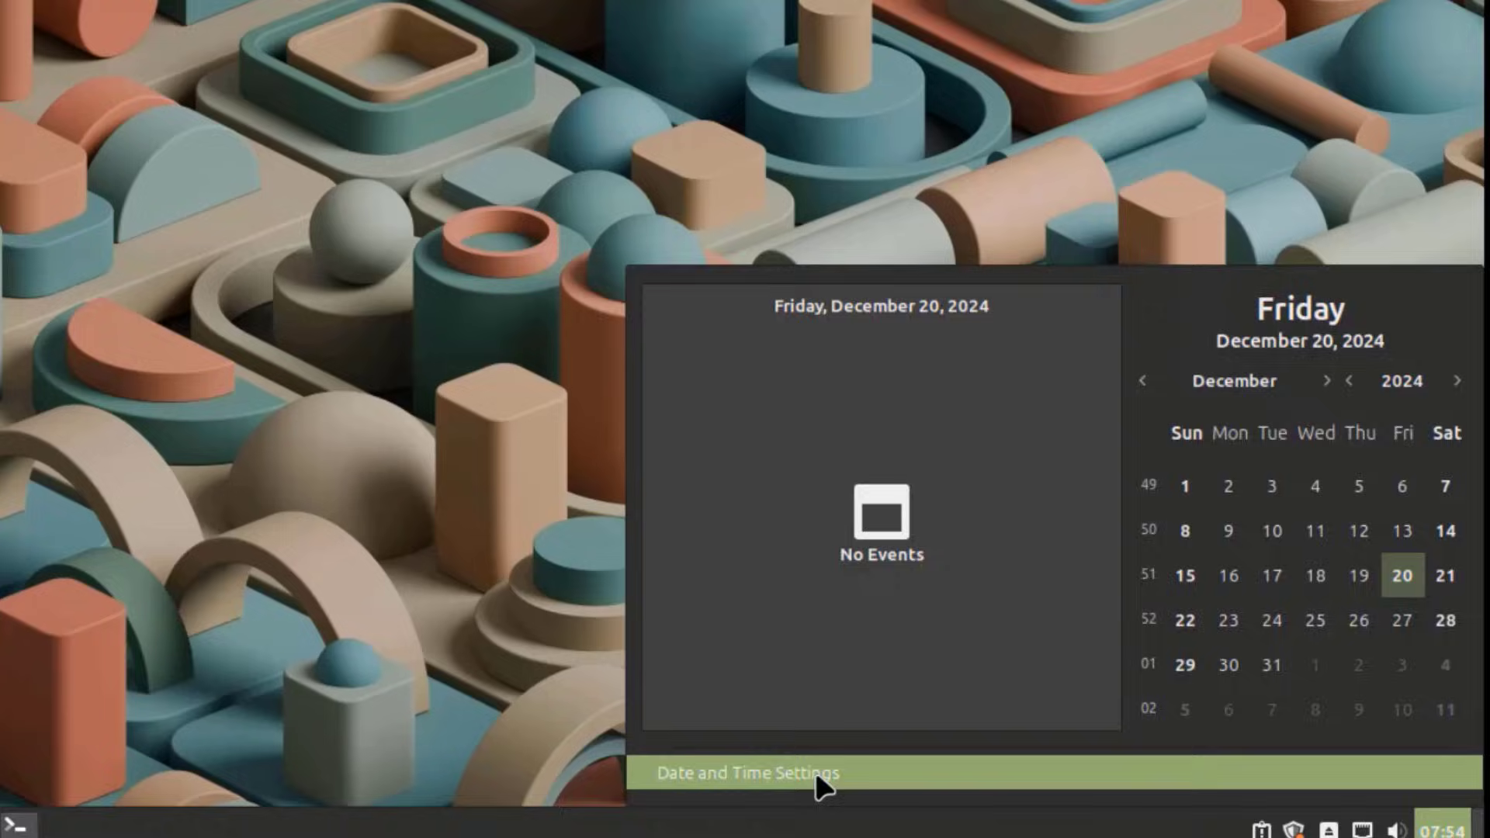
{"action": "left_click", "coordinate": [799, 764]}
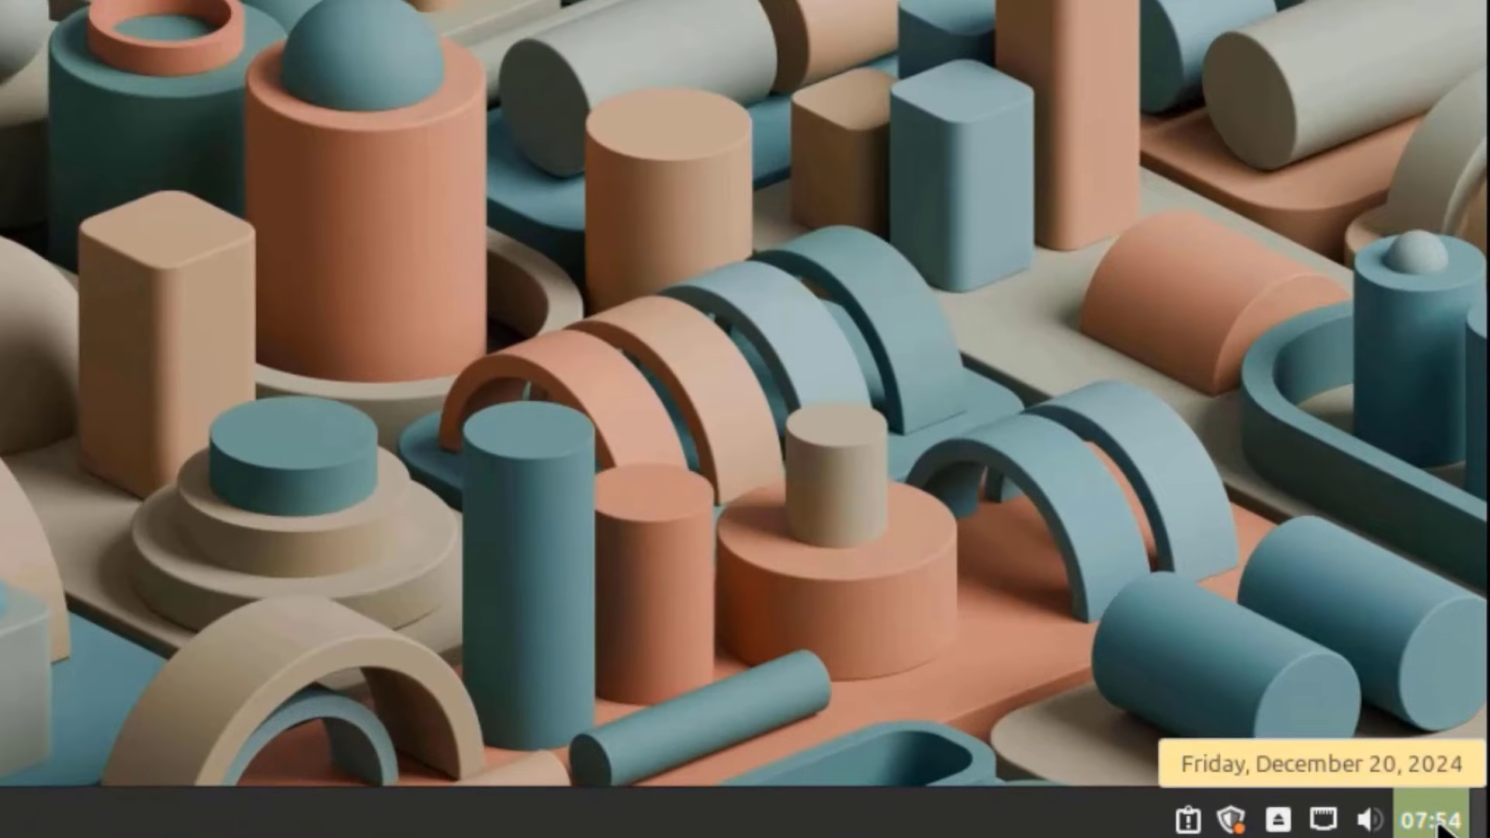
Open the Calendar applet's configuration and examine its display options and Show calendar shortcut fields
{"action": "right_click", "coordinate": [1439, 830]}
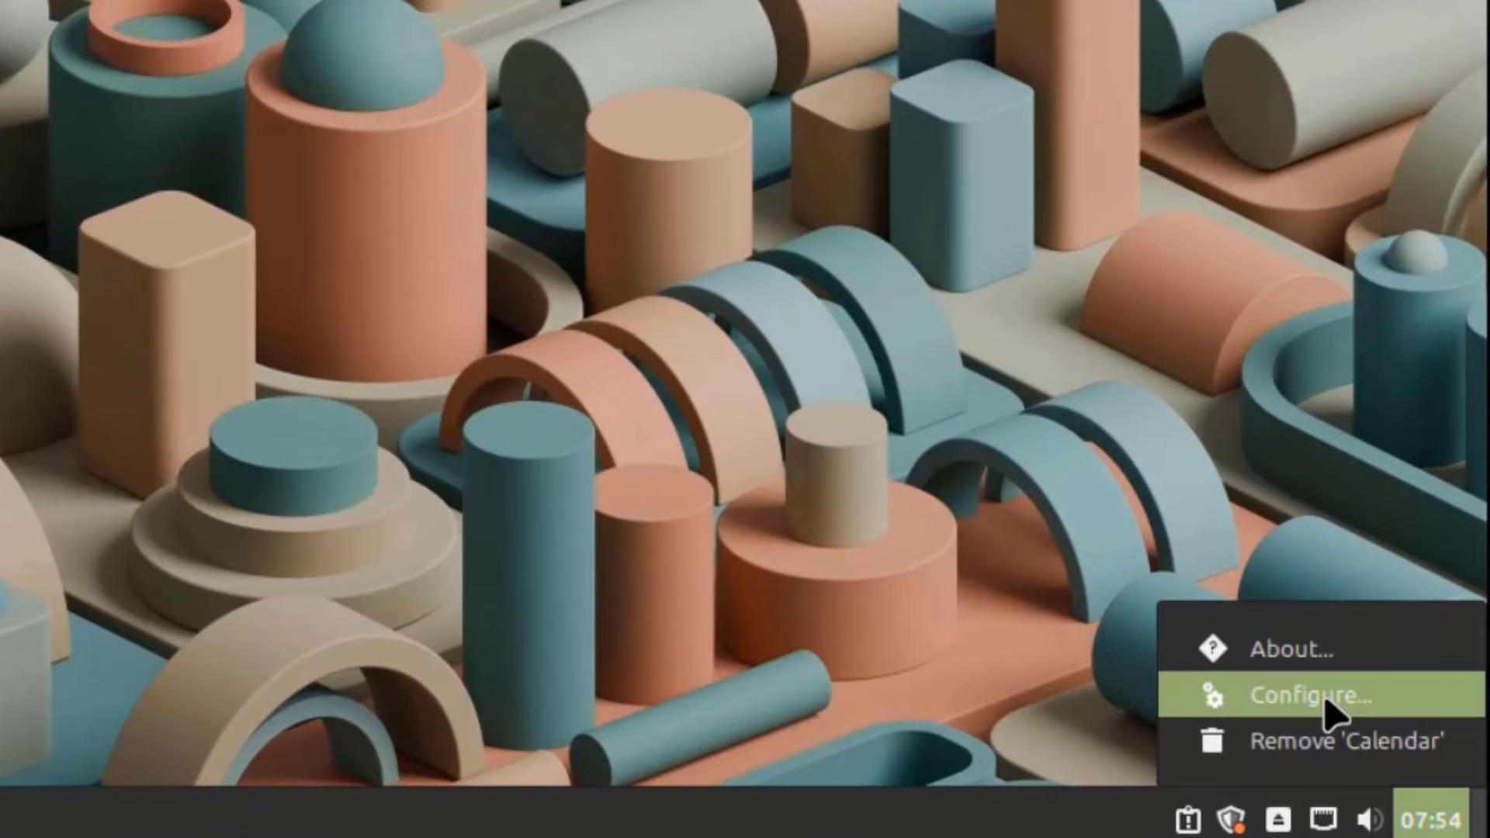
{"action": "left_click", "coordinate": [1330, 707]}
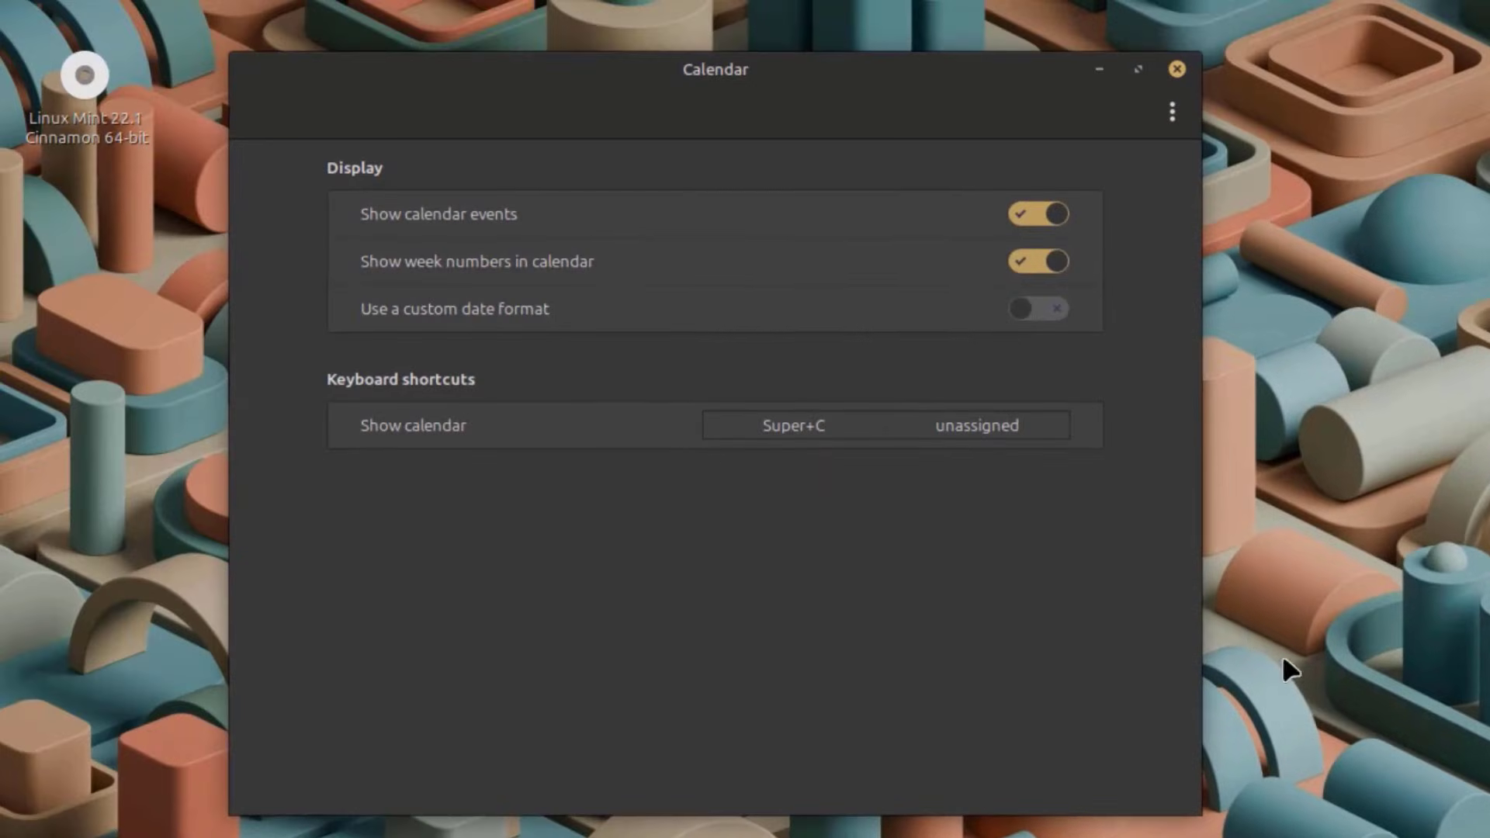
{"action": "left_click", "coordinate": [1004, 425]}
{"action": "left_click", "coordinate": [831, 429]}
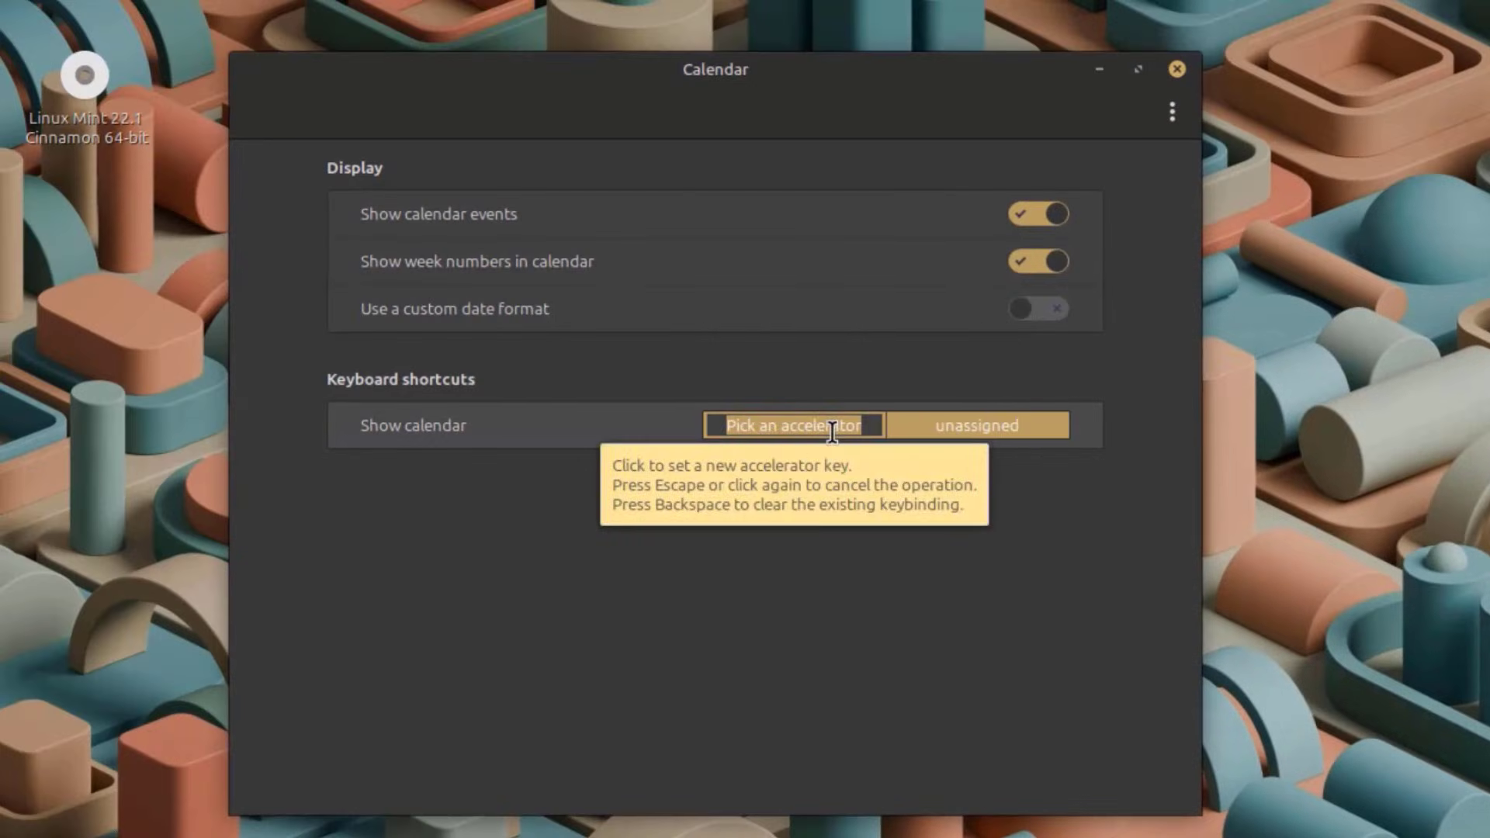
{"action": "left_click", "coordinate": [939, 427]}
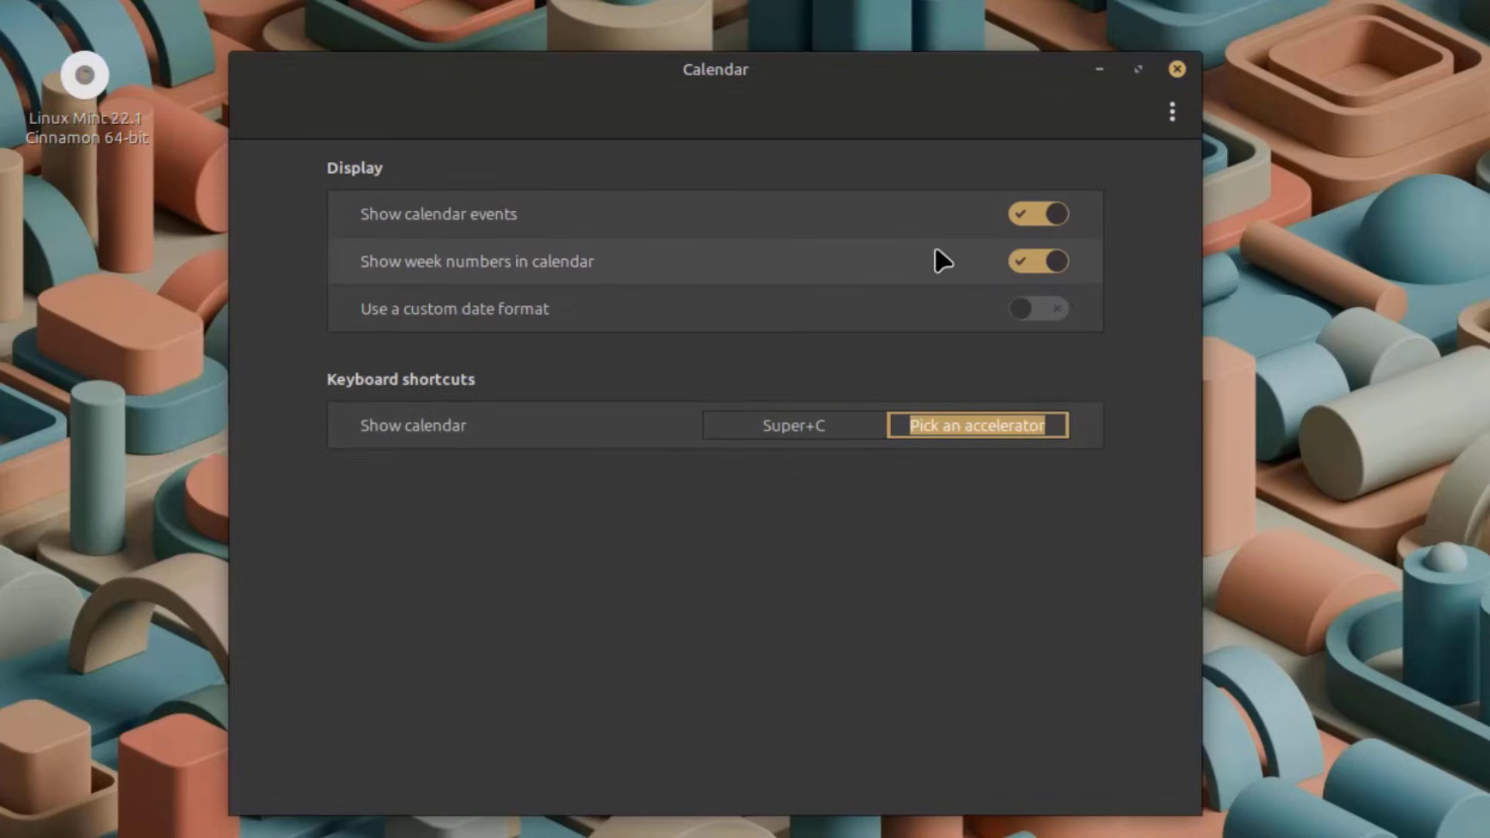
{"action": "left_click", "coordinate": [1171, 112]}
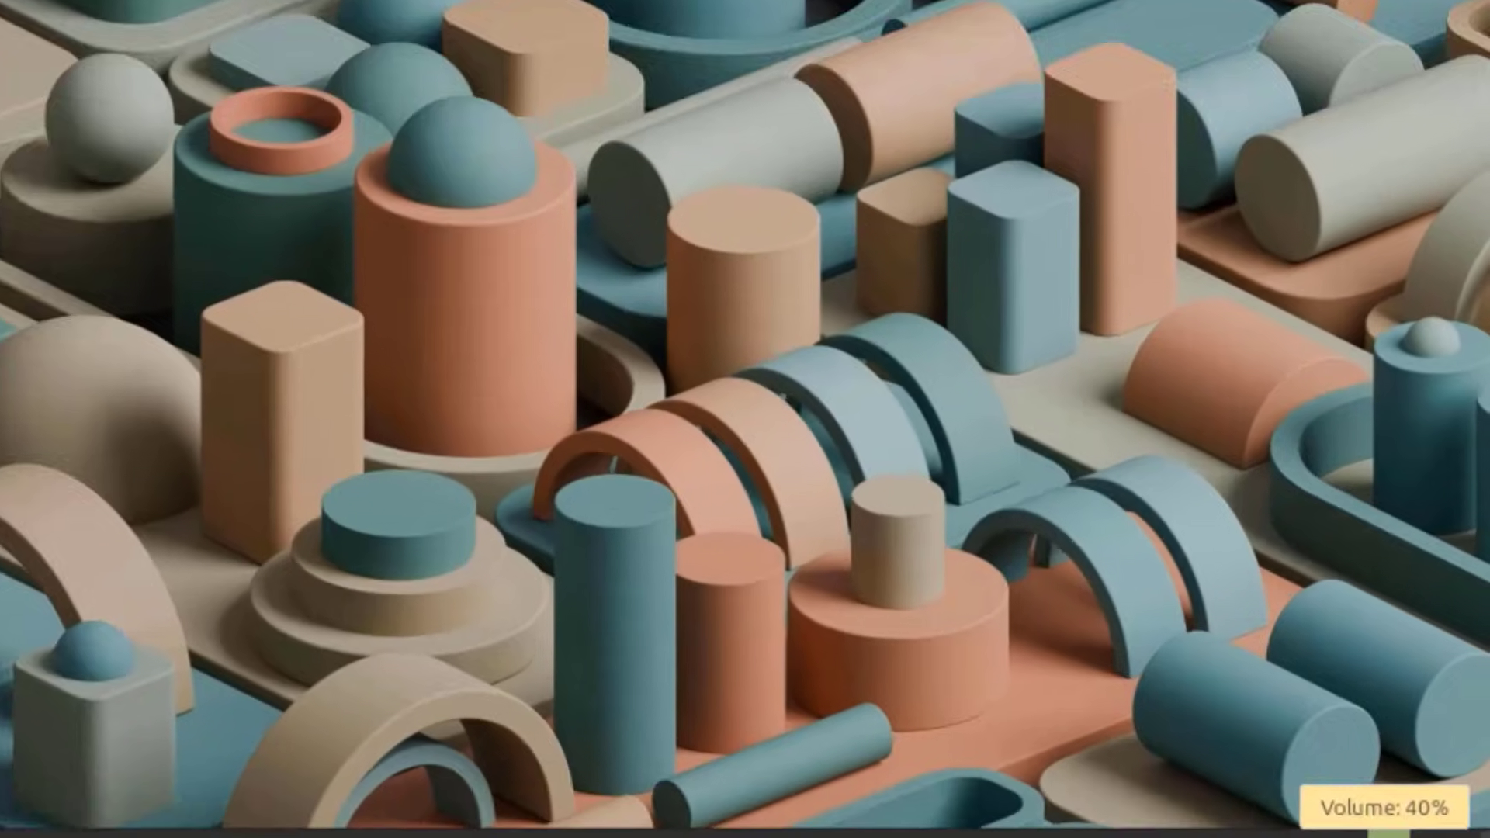
Open the Sound applet's configuration and review its menu, panel and tooltip options, including the middle-click action choices
{"action": "right_click", "coordinate": [1375, 819]}
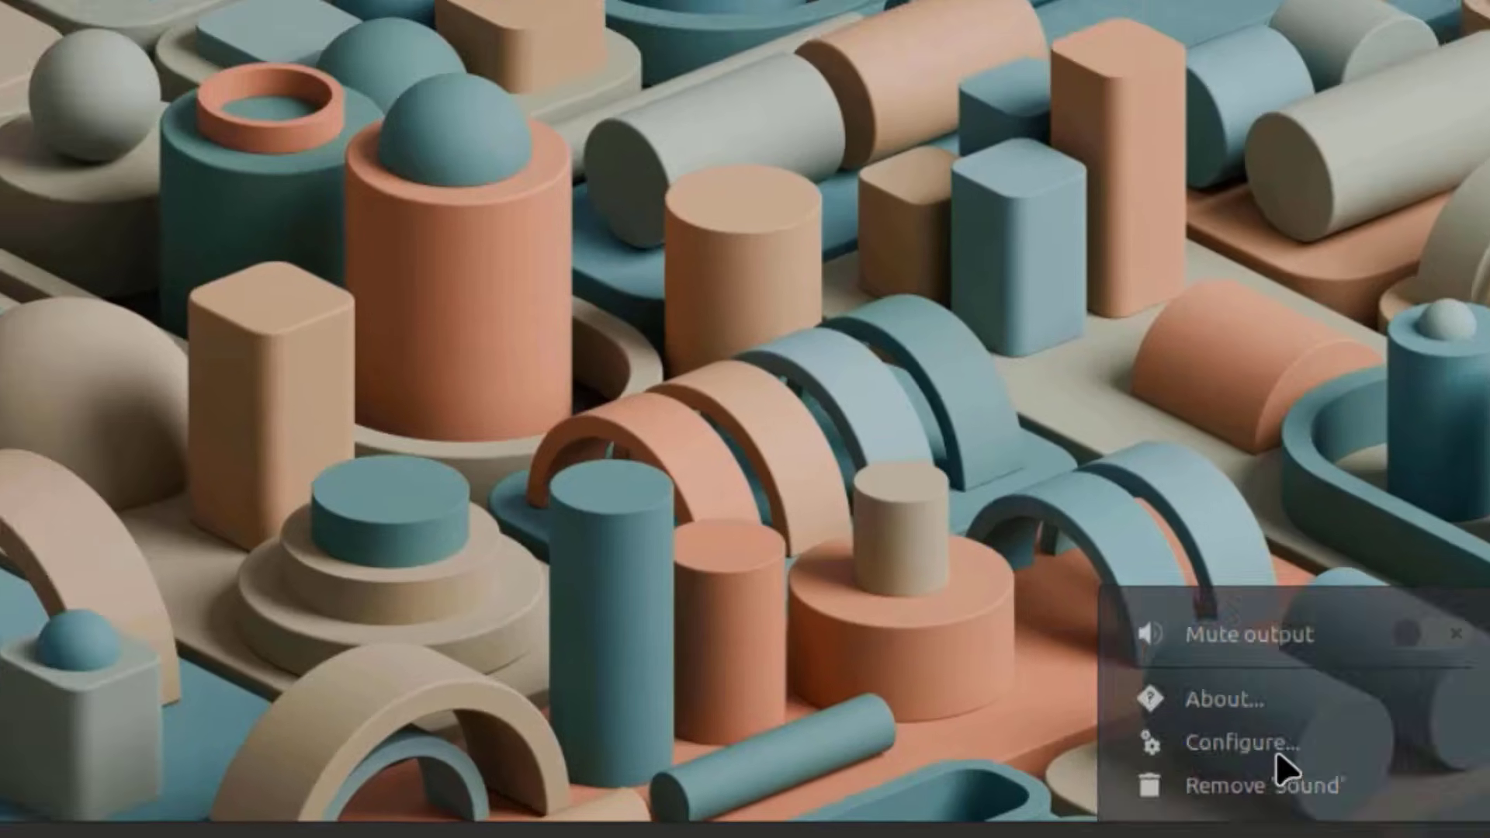
{"action": "left_click", "coordinate": [1239, 698]}
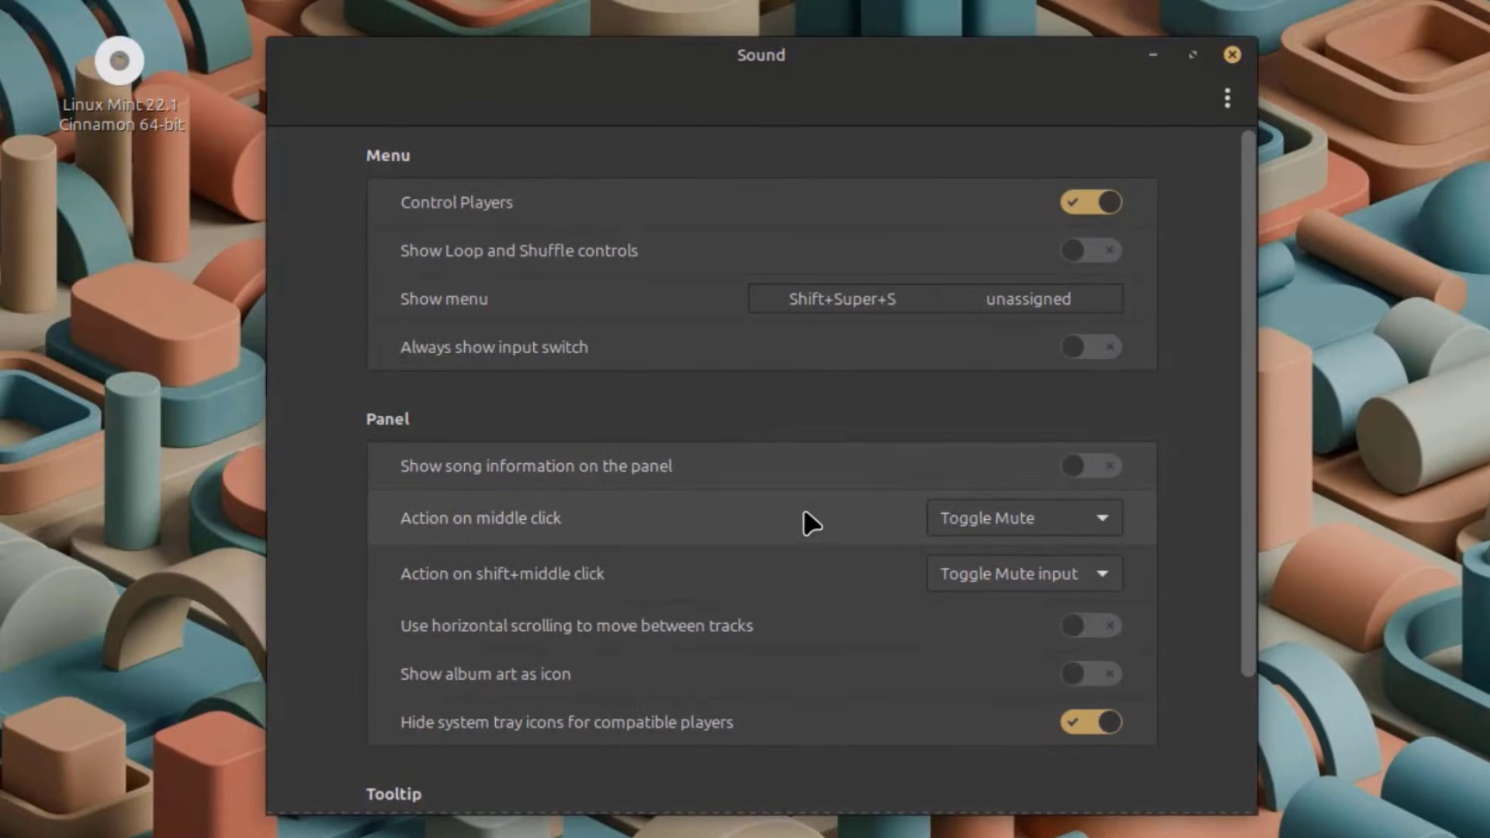
{"action": "scroll", "coordinate": [818, 574], "scroll_direction": "down", "scroll_amount": 2}
{"action": "scroll", "coordinate": [953, 690], "scroll_direction": "down", "scroll_amount": 1}
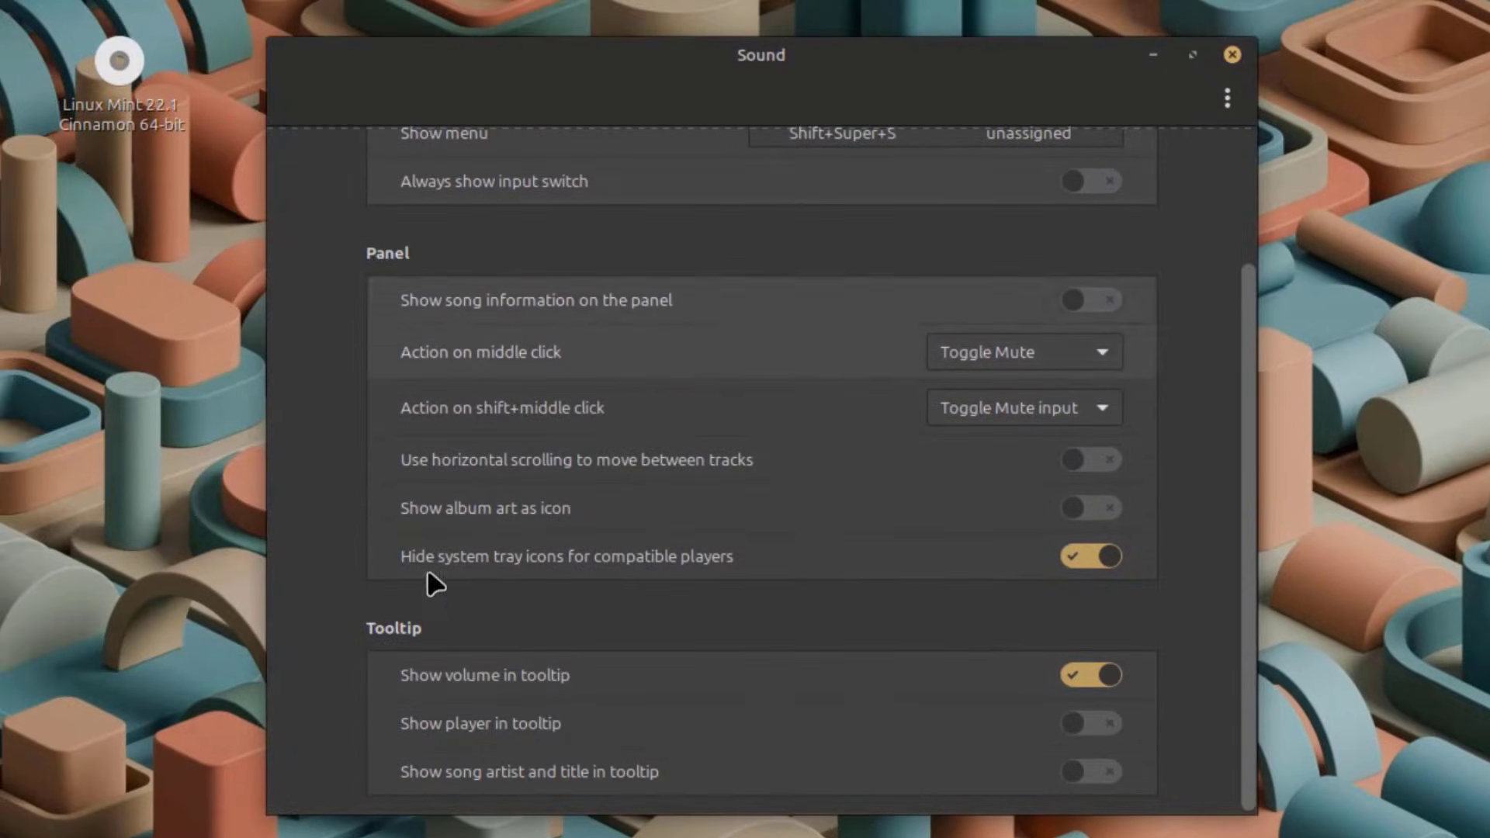
{"action": "scroll", "coordinate": [900, 357], "scroll_direction": "up", "scroll_amount": 2}
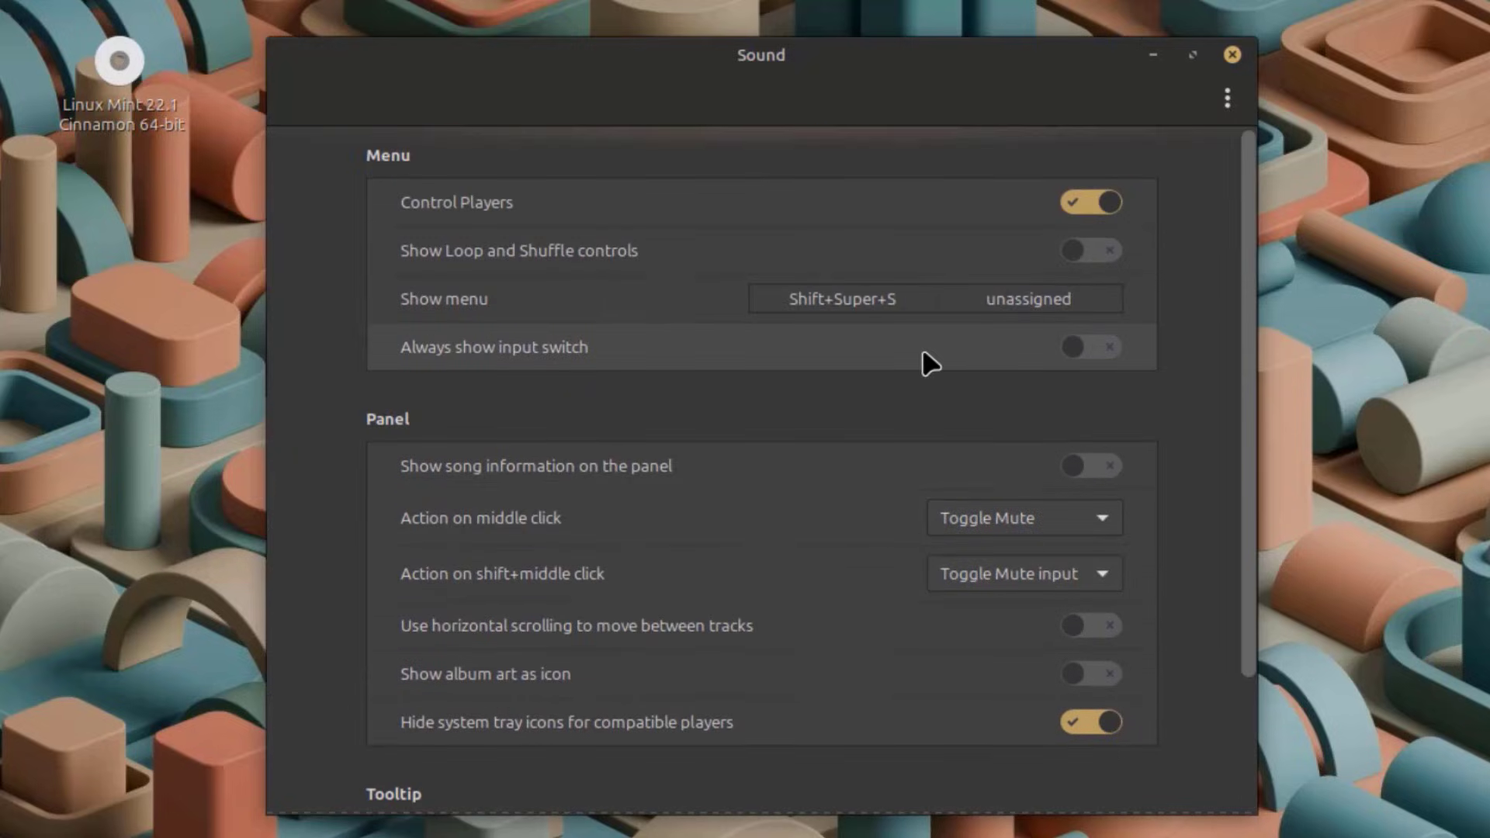
{"action": "left_click", "coordinate": [1106, 520]}
{"action": "left_click", "coordinate": [1114, 521]}
{"action": "left_click", "coordinate": [1095, 576]}
{"action": "left_click", "coordinate": [1095, 578]}
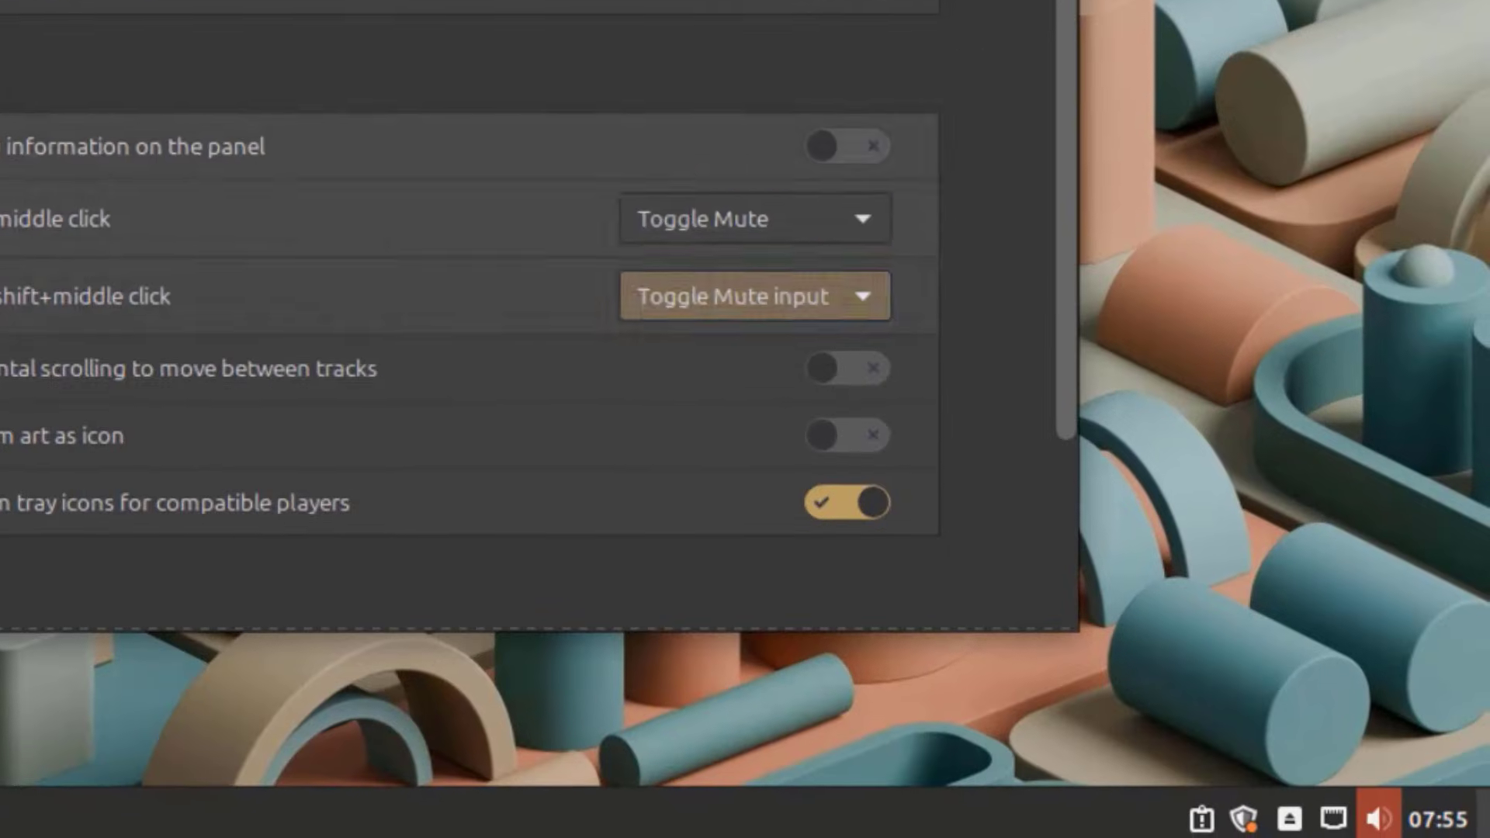
View the available media players in the panel's sound menu, and view the network menu's options
{"action": "left_click", "coordinate": [1378, 818]}
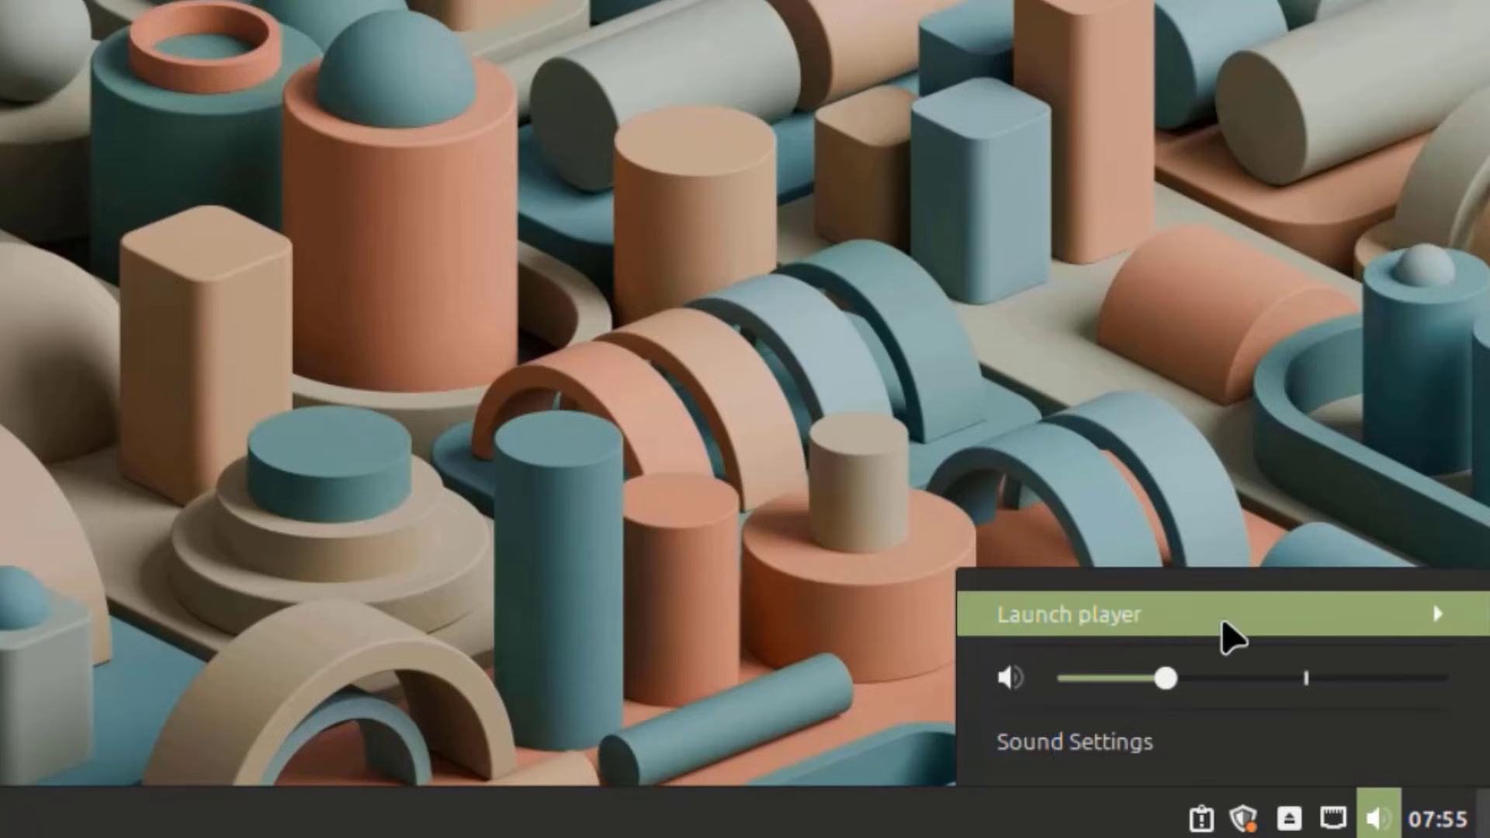
{"action": "left_click", "coordinate": [1373, 619]}
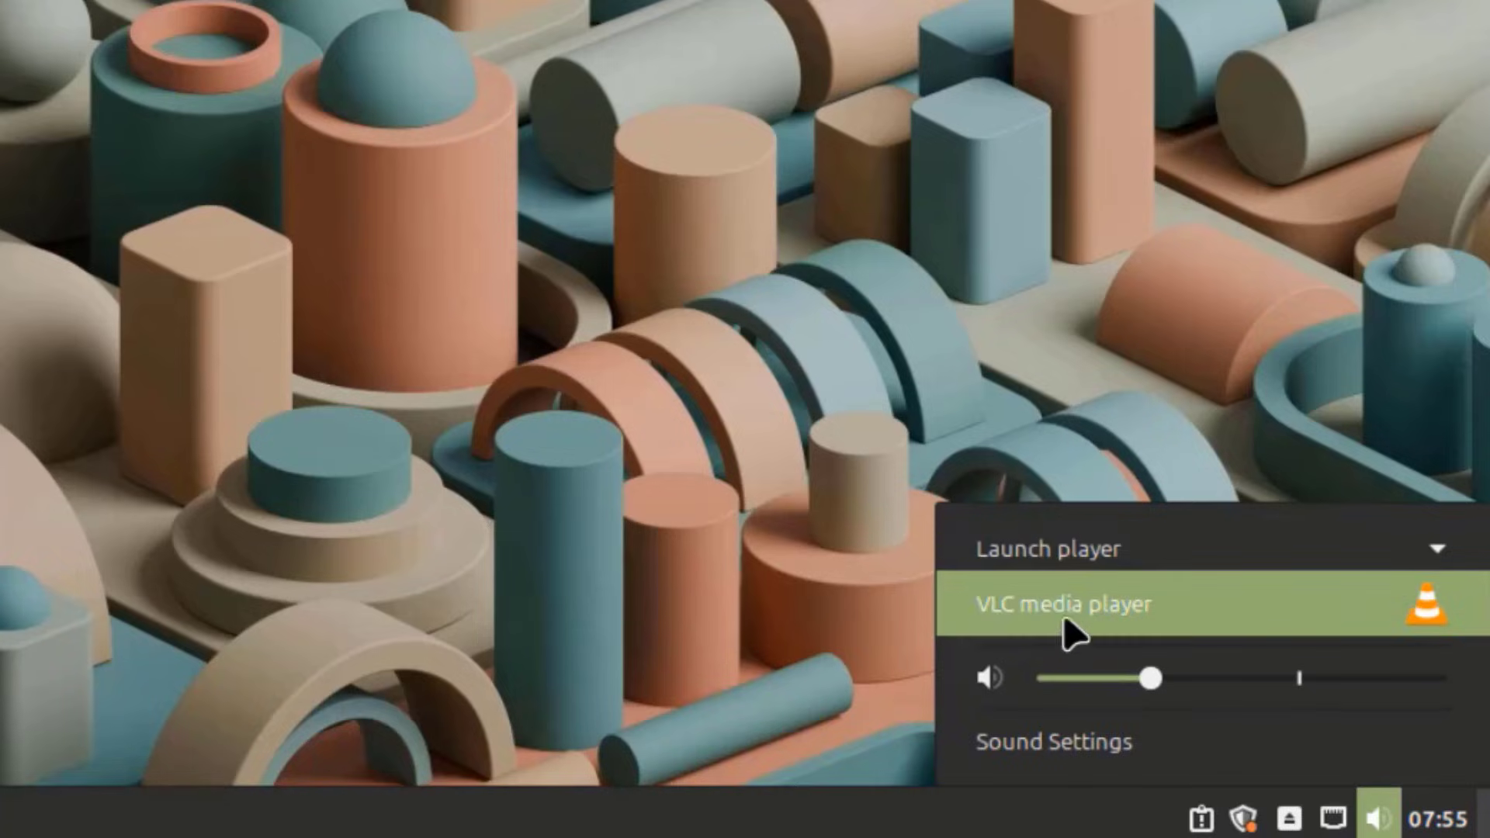
{"action": "left_click", "coordinate": [1333, 819]}
{"action": "left_click", "coordinate": [1334, 821]}
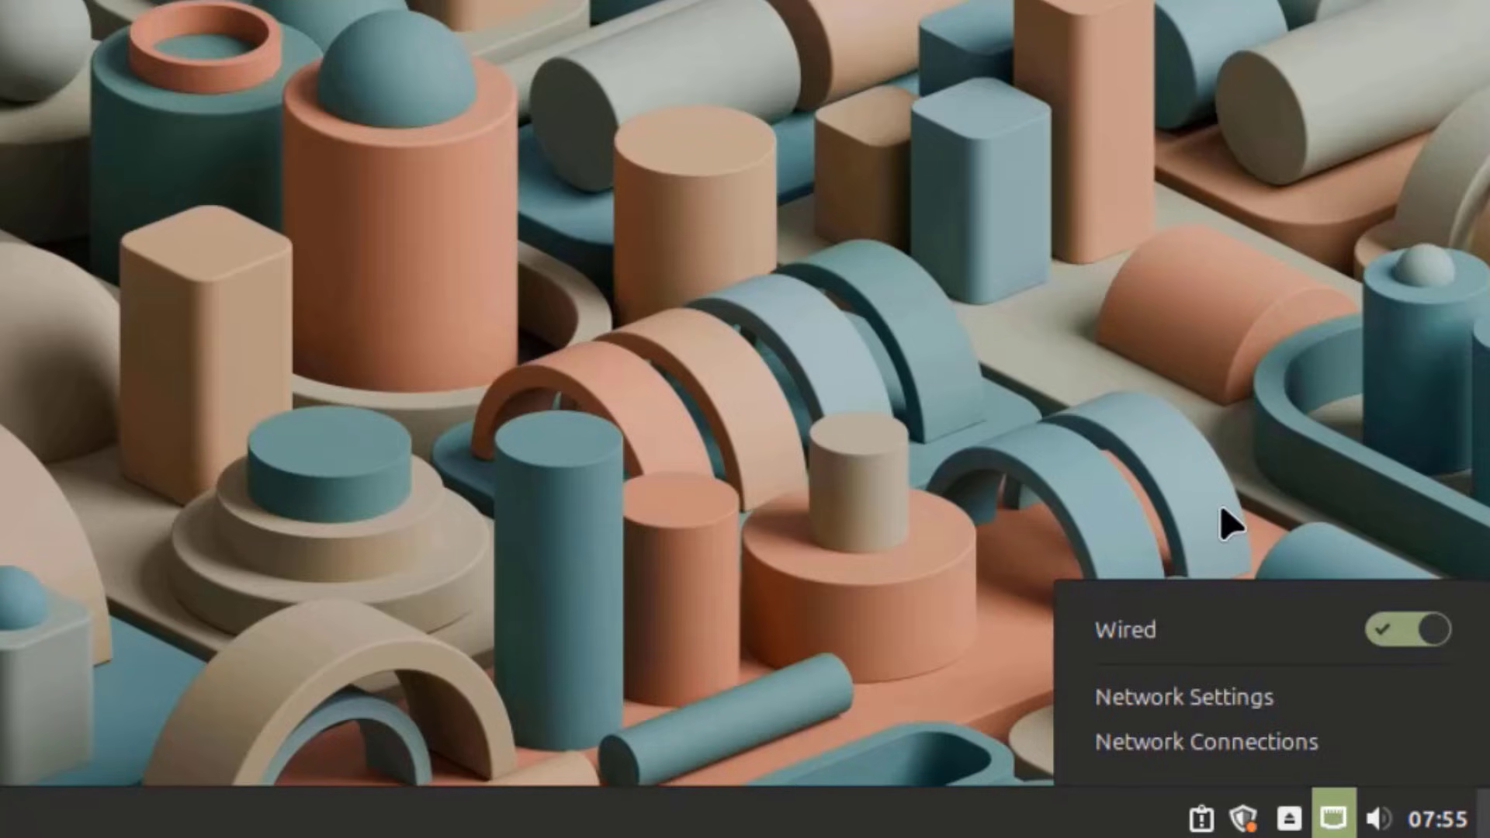
{"action": "left_click", "coordinate": [941, 818]}
Open the panel settings, try a larger panel height, and set the height to 40
{"action": "right_click", "coordinate": [981, 815]}
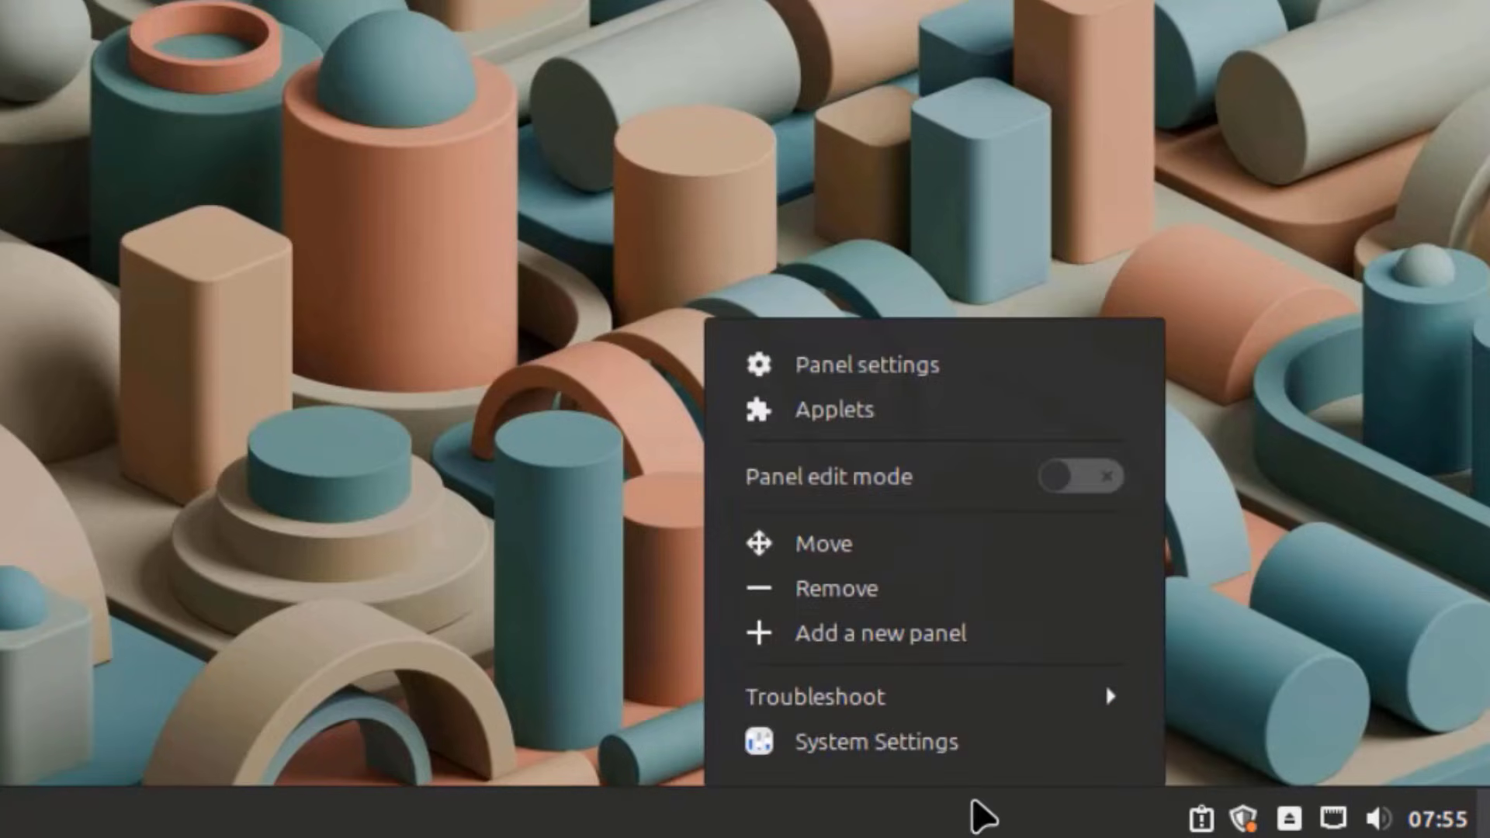
{"action": "left_click", "coordinate": [881, 372]}
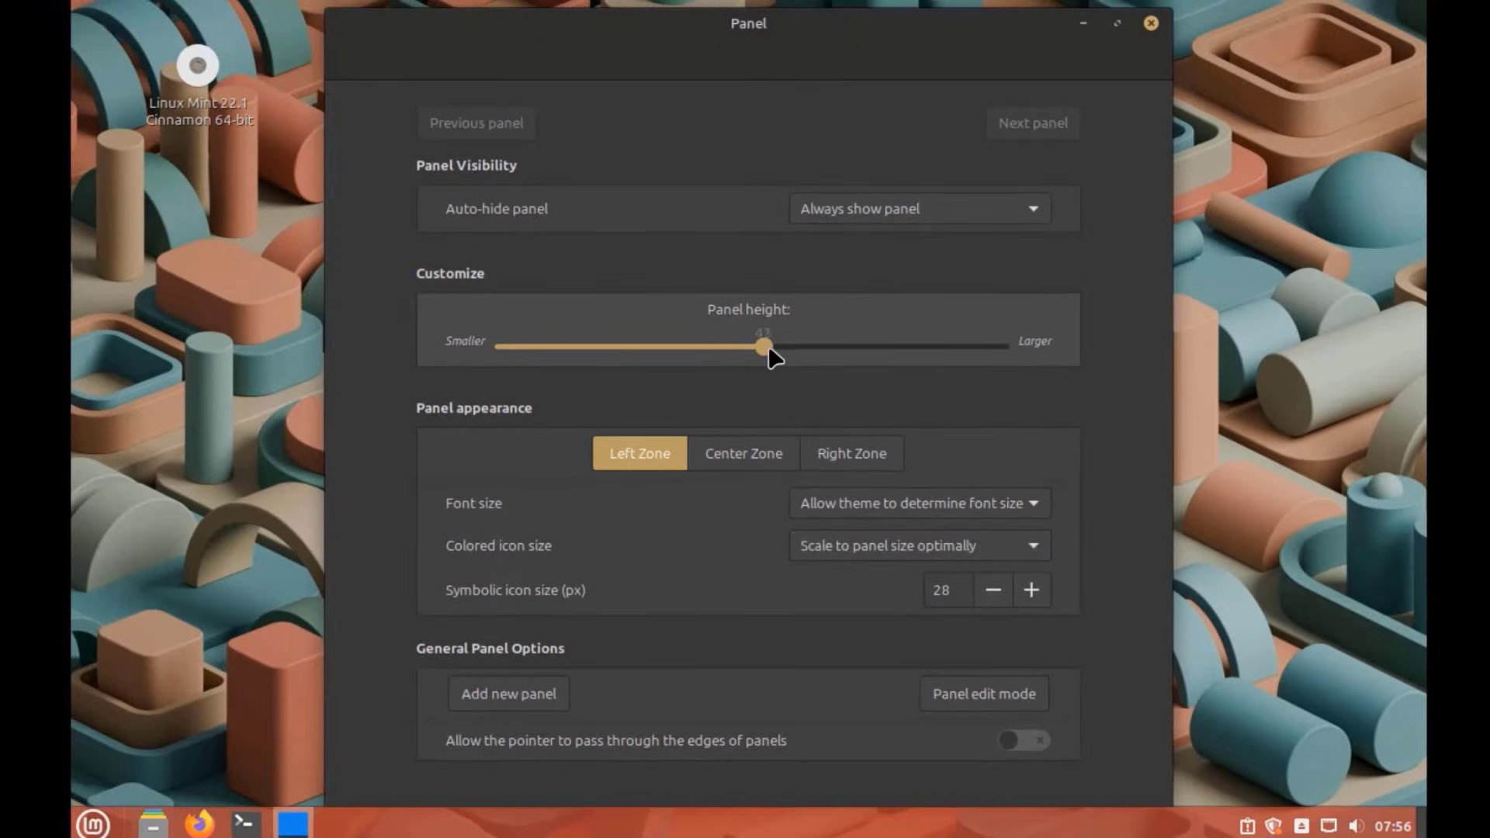
{"action": "left_click_drag", "start_coordinate": [768, 346], "coordinate": [966, 335]}
{"action": "left_click_drag", "start_coordinate": [751, 341], "coordinate": [751, 342]}
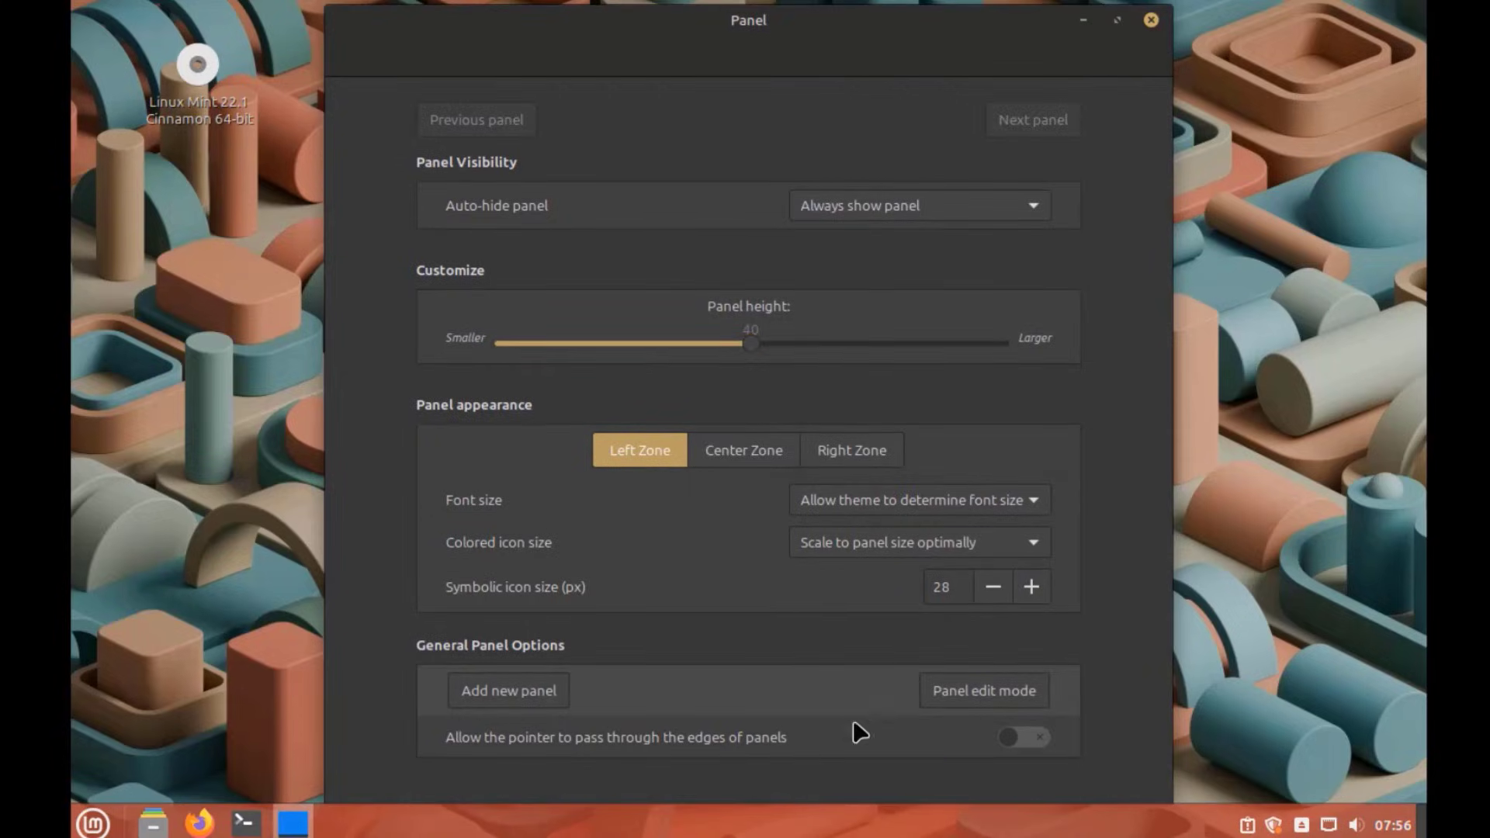
Allow the pointer to pass through the edges of panels and turn on panel edit mode
{"action": "left_click", "coordinate": [1020, 739]}
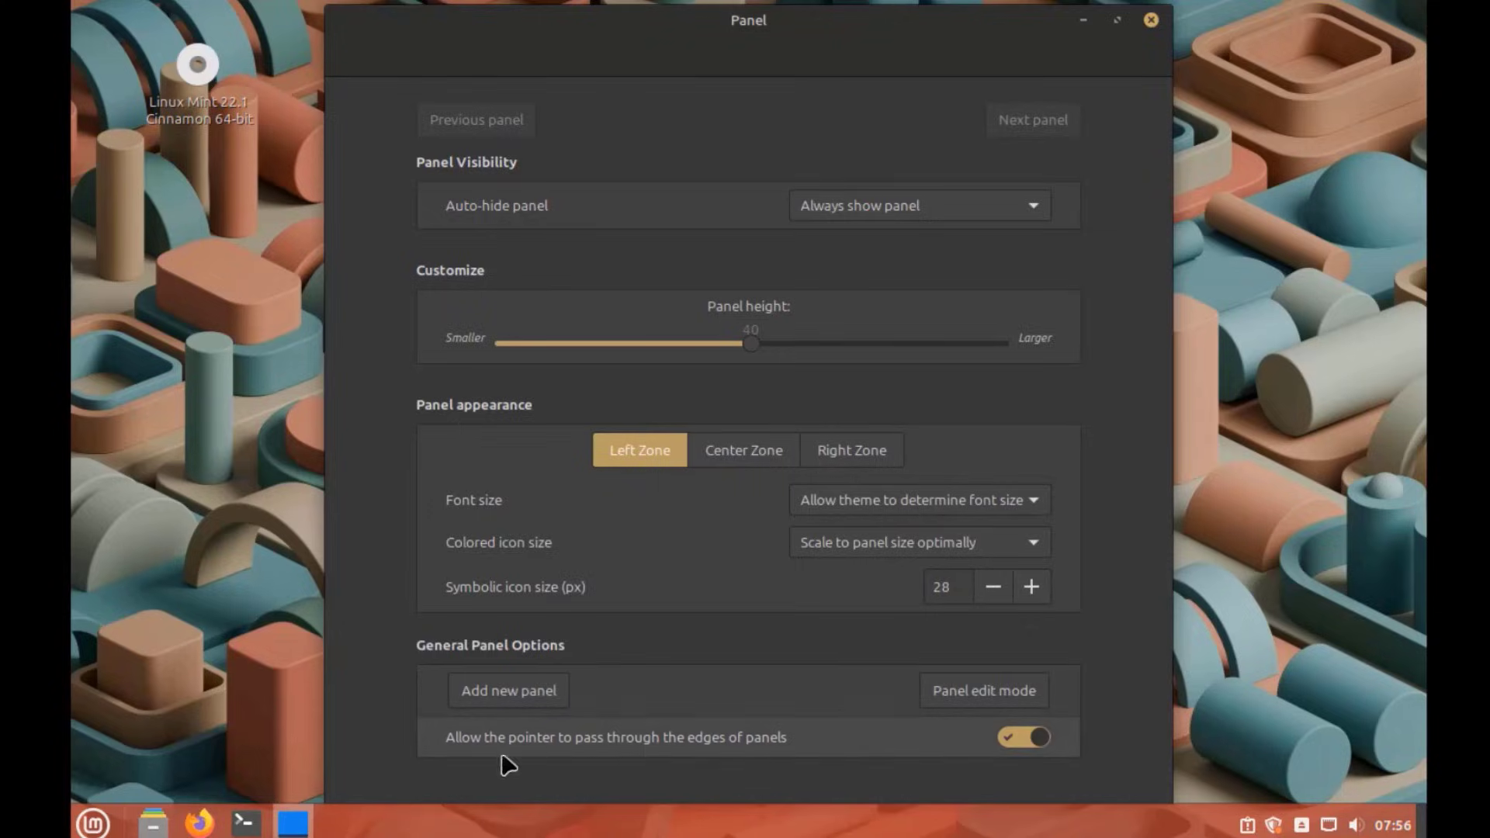
{"action": "left_click", "coordinate": [979, 691]}
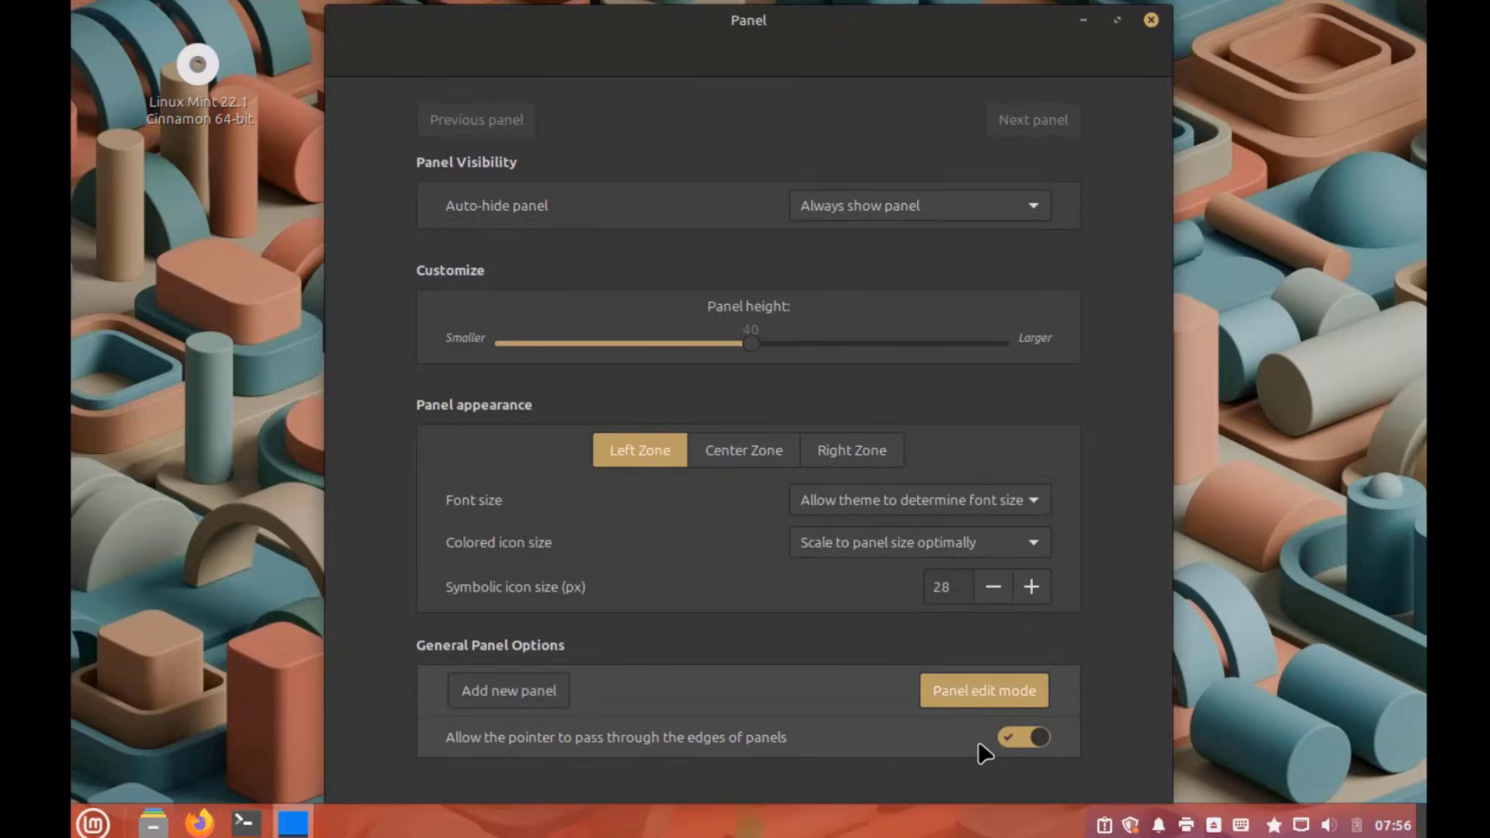
{"action": "left_click", "coordinate": [986, 691]}
{"action": "left_click", "coordinate": [986, 692]}
{"action": "left_click", "coordinate": [985, 690]}
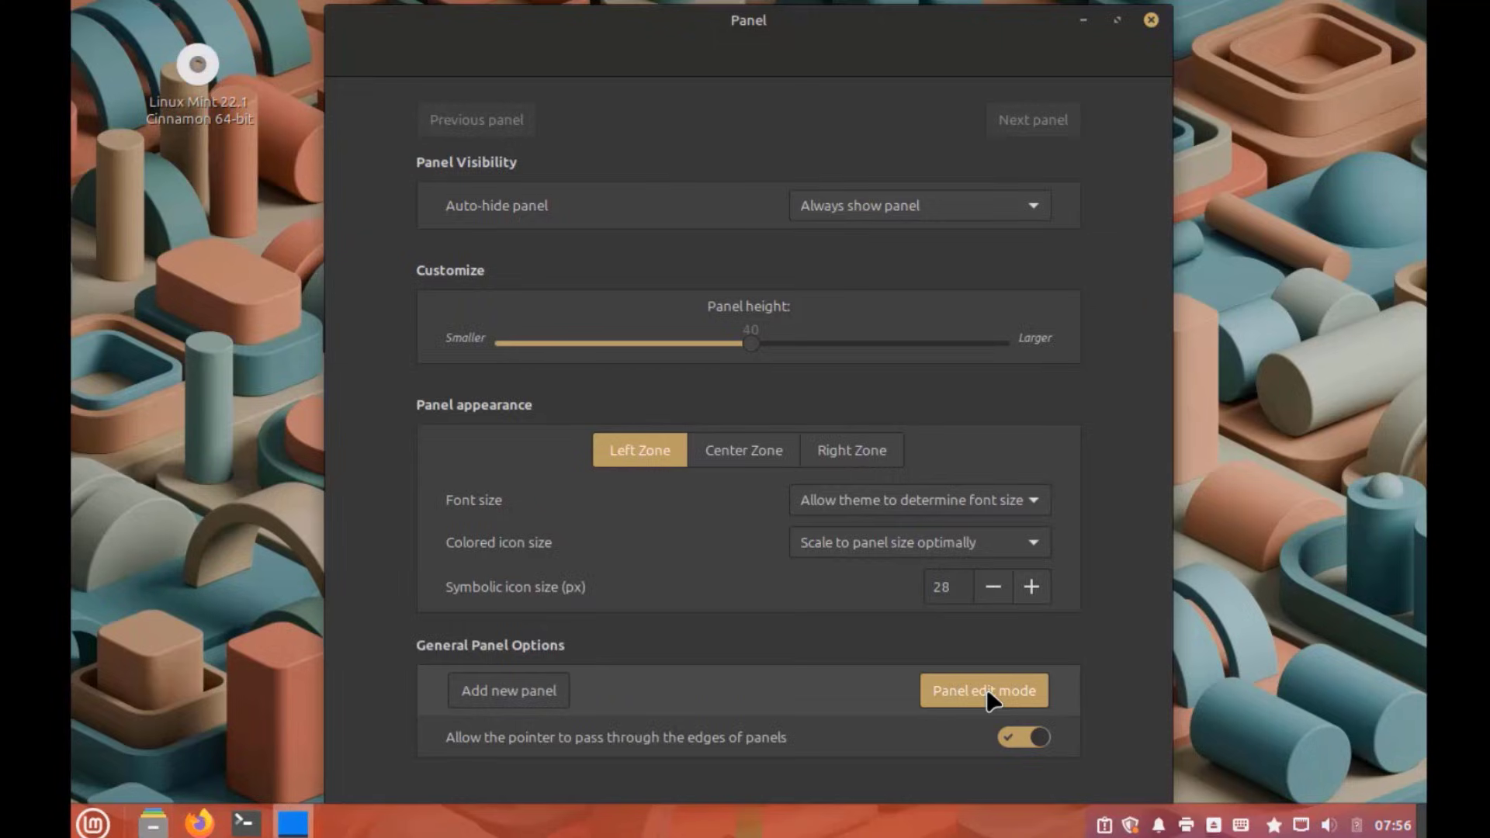